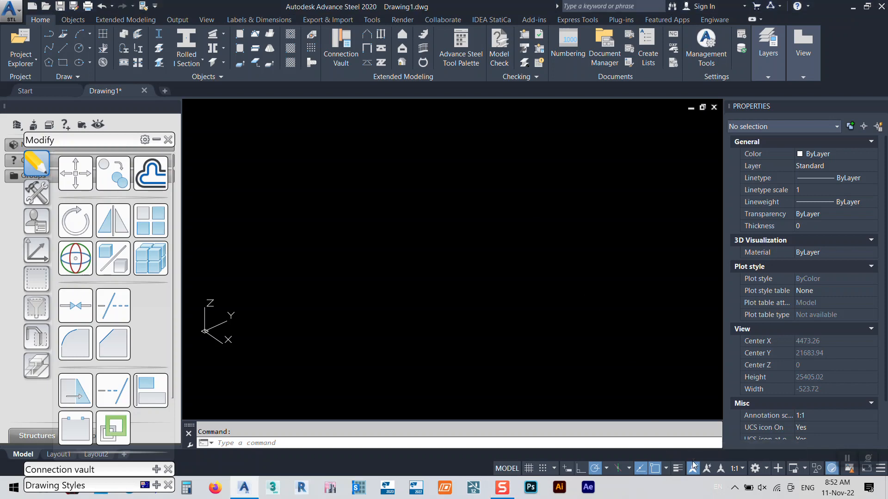
Step: Create a welded tapered beam with a 2000 long system axis along the Y direction, keeping its default properties
left_click(694, 468)
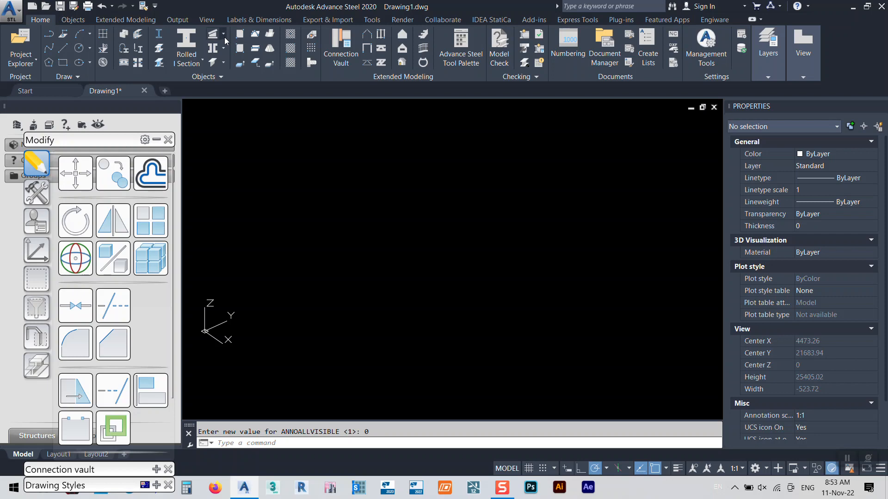
scroll(340, 317, "down", 4)
middle_click_drag(400, 346, 376, 343)
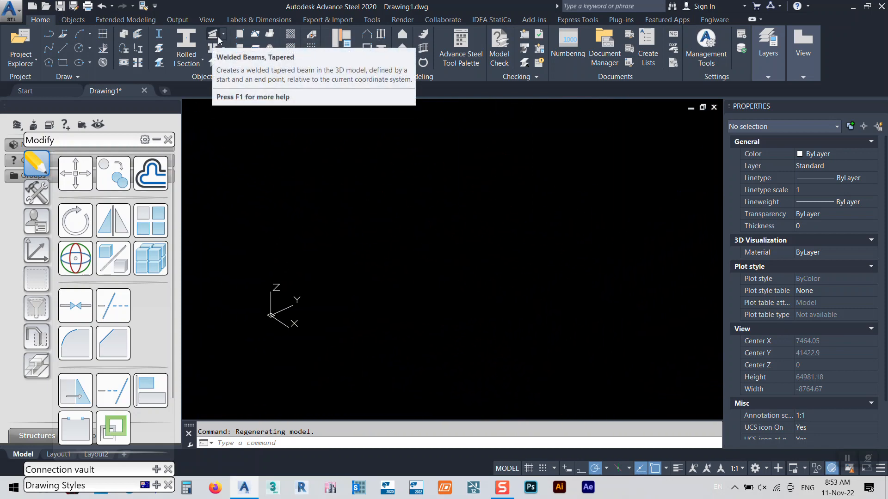
left_click(223, 34)
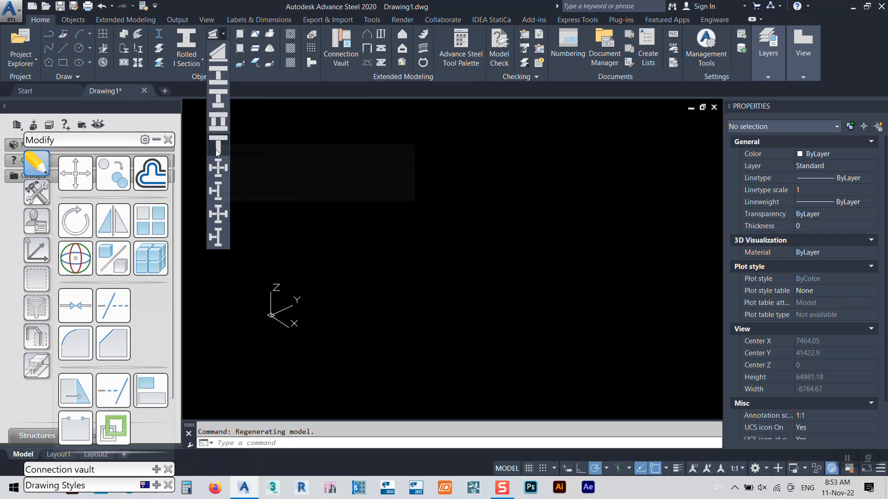
left_click(224, 56)
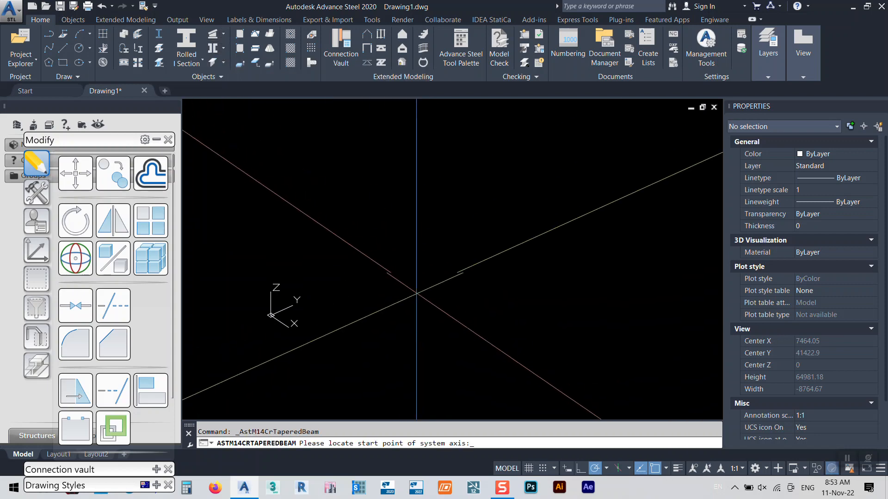
left_click(380, 332)
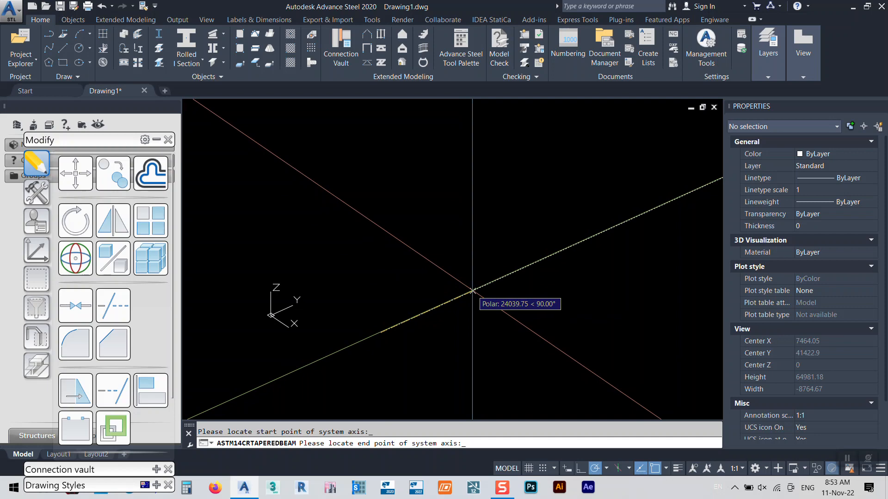
type("2000")
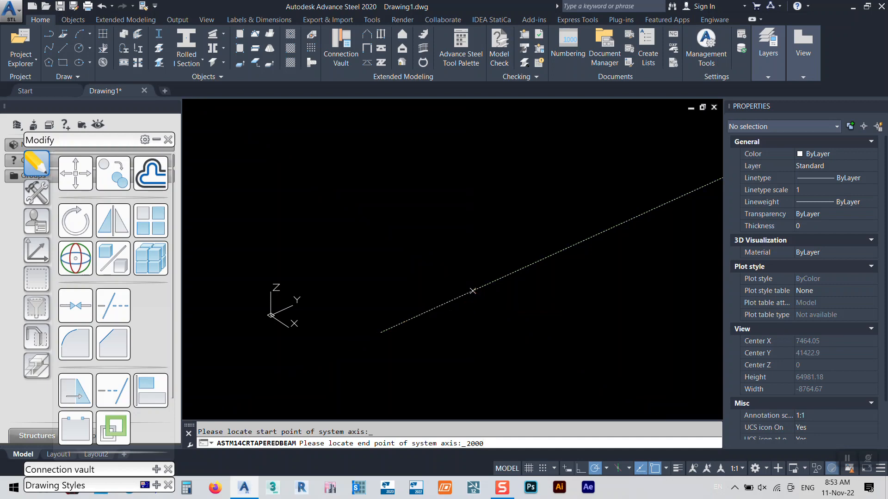
key("Return")
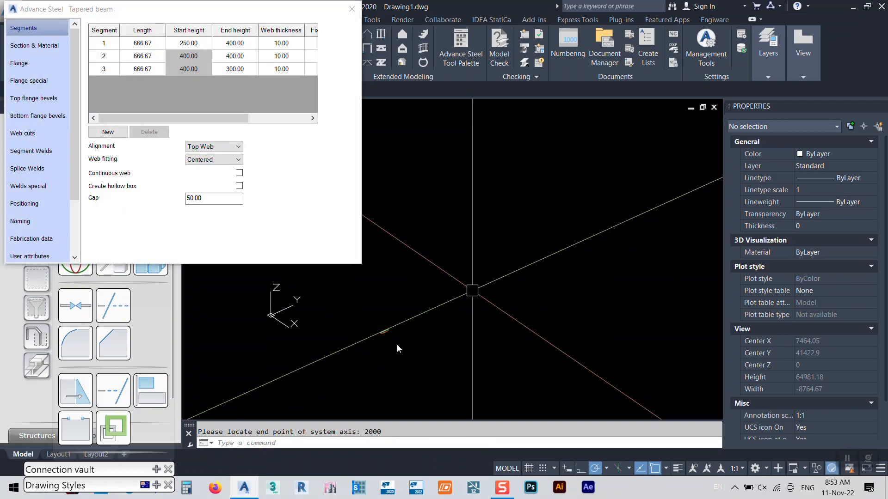
scroll(390, 329, "up", 8)
middle_click_drag(386, 381, 596, 260)
scroll(541, 215, "up", 6)
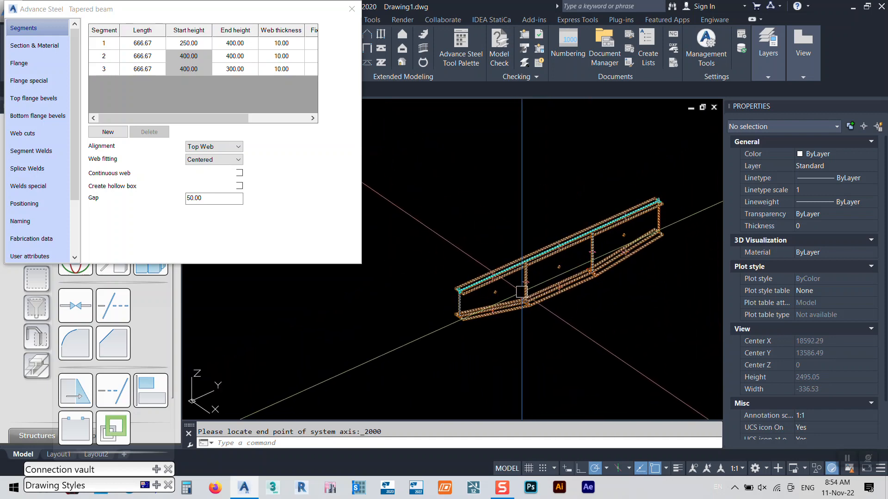
left_click(352, 8)
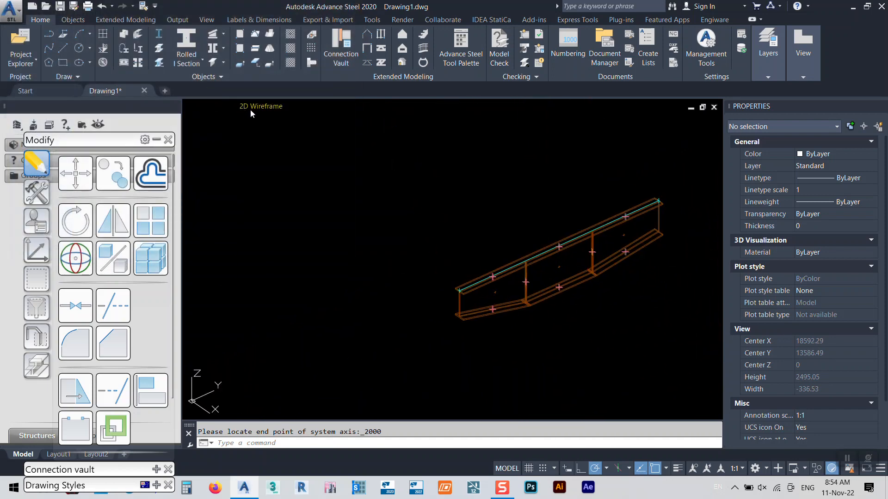
Step: Switch the model view from 2D Wireframe to the Shaded visual style
left_click(254, 106)
left_click(284, 176)
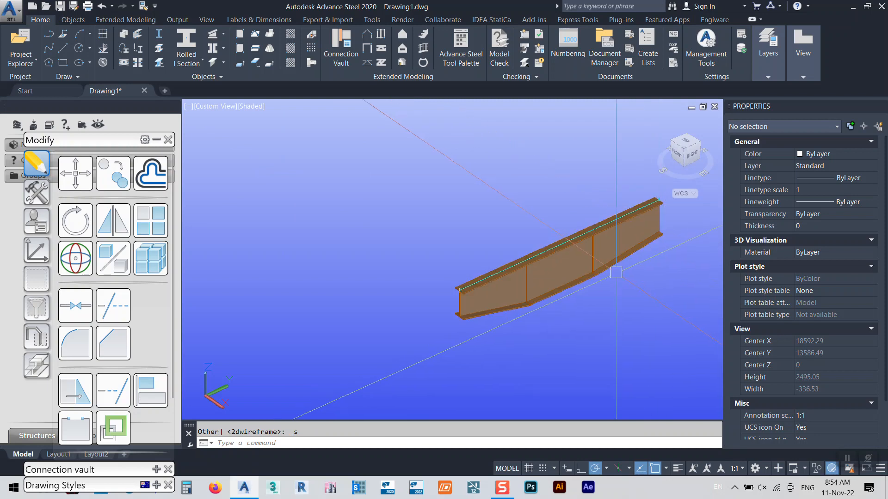
scroll(494, 277, "down", 2)
middle_click_drag(477, 287, 494, 258)
scroll(360, 282, "up", 1)
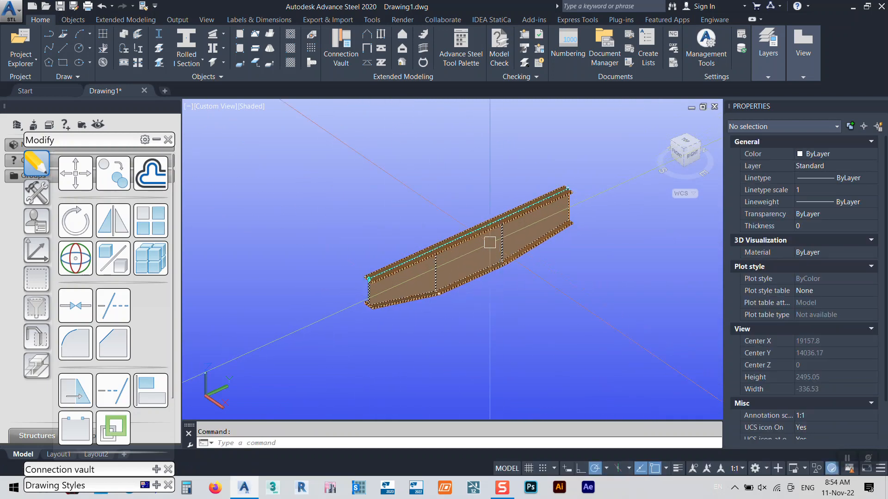
Step: Open the tapered beam's Advance Properties and delete segments 3 and 2, leaving a single segment
scroll(439, 288, "up", 3)
scroll(439, 288, "up", 5)
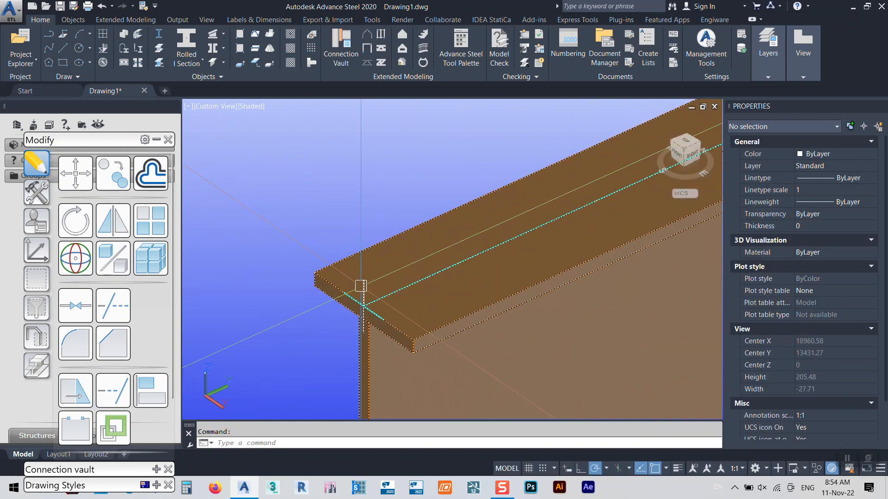
left_click(361, 285)
scroll(360, 286, "down", 3)
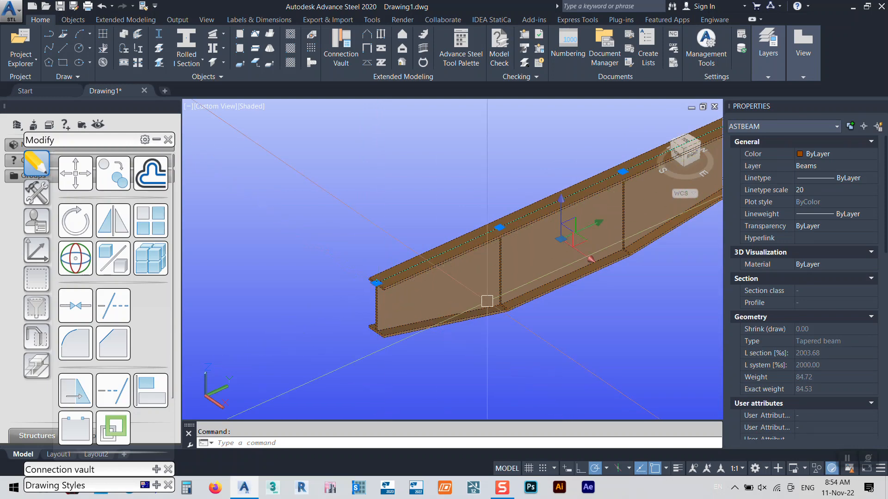
right_click(409, 369)
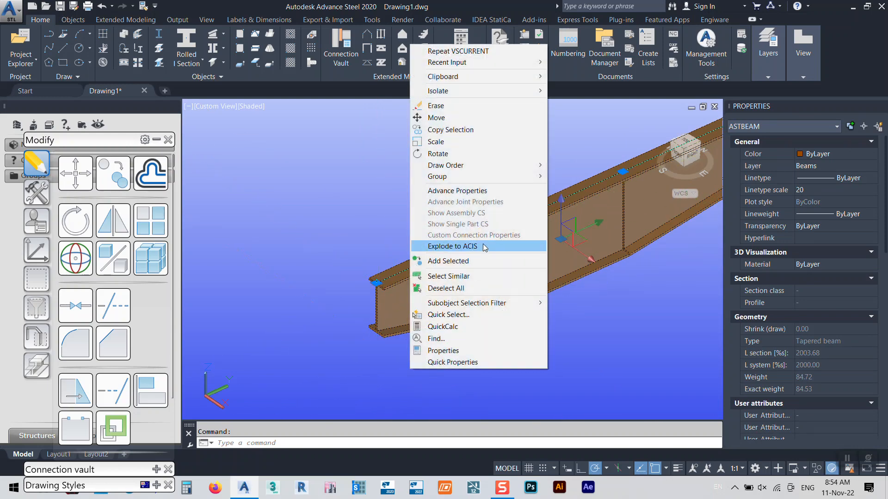
left_click(462, 191)
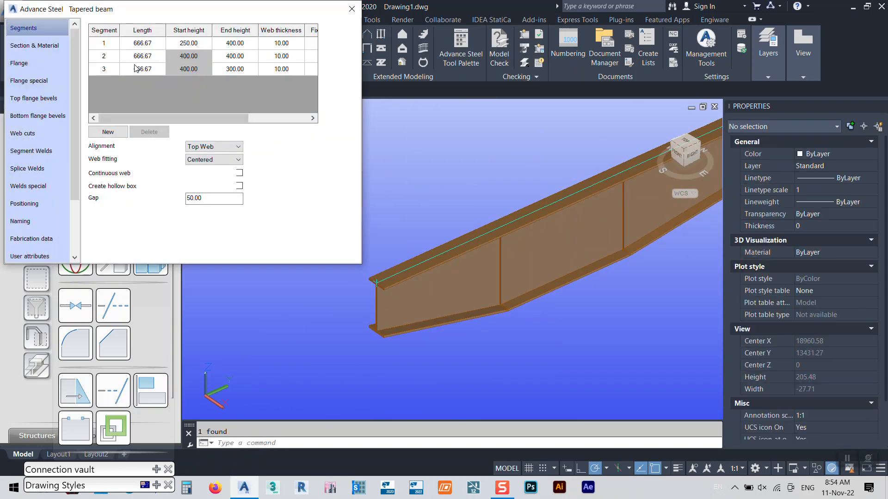
left_click(111, 73)
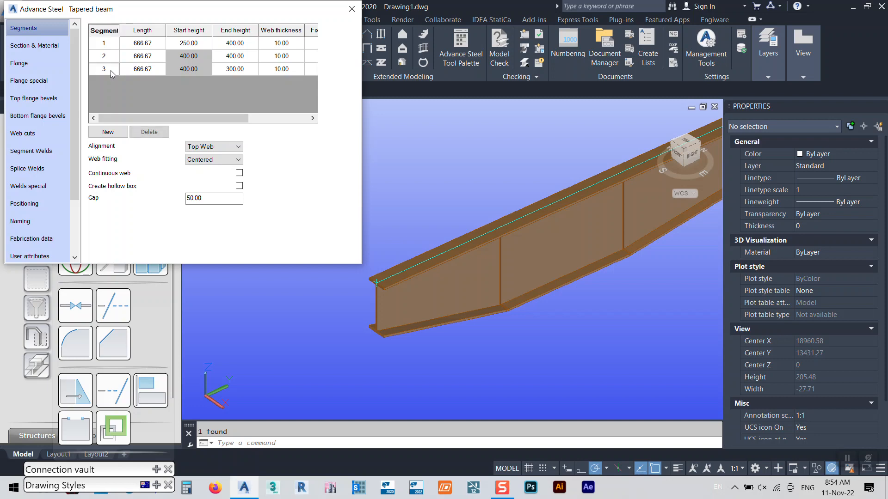
left_click(149, 134)
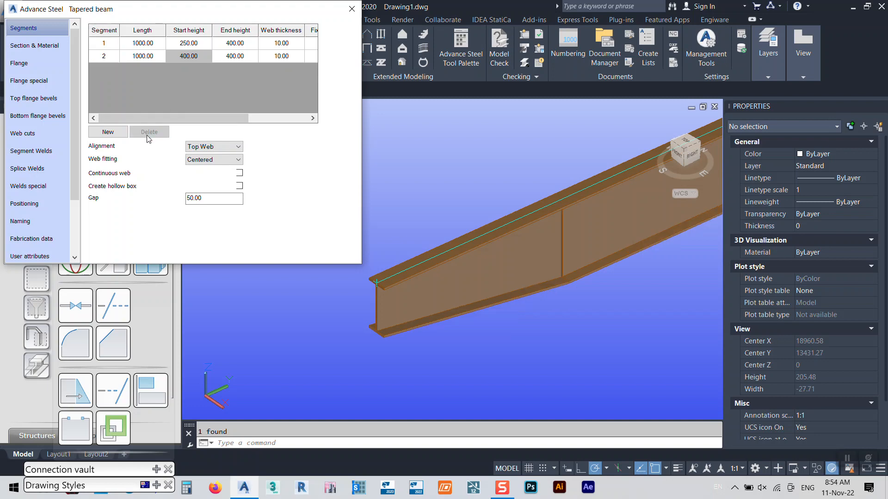
left_click(116, 59)
left_click(148, 133)
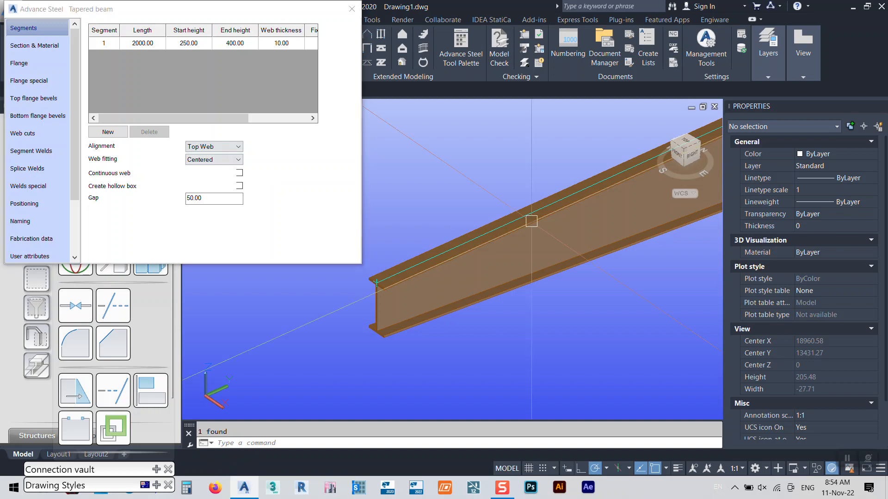
Step: Set both the start height and the end height of the beam's remaining segment to 750
scroll(419, 367, "down", 3)
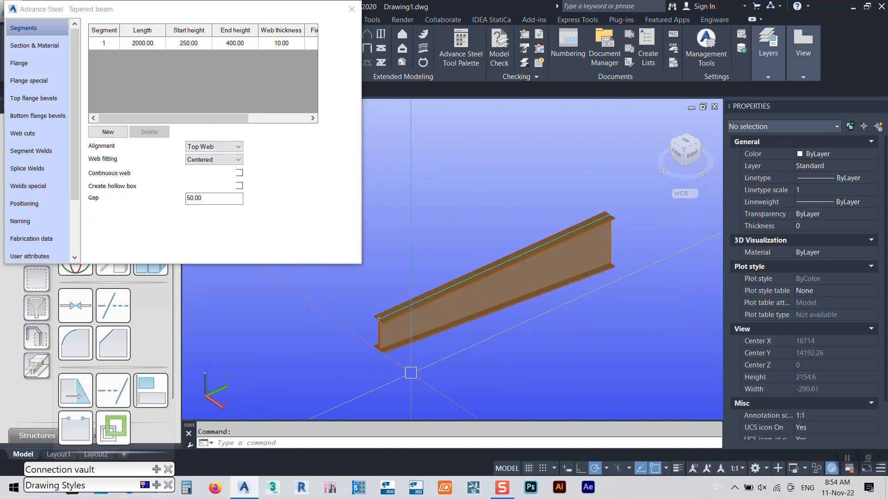
left_click(192, 46)
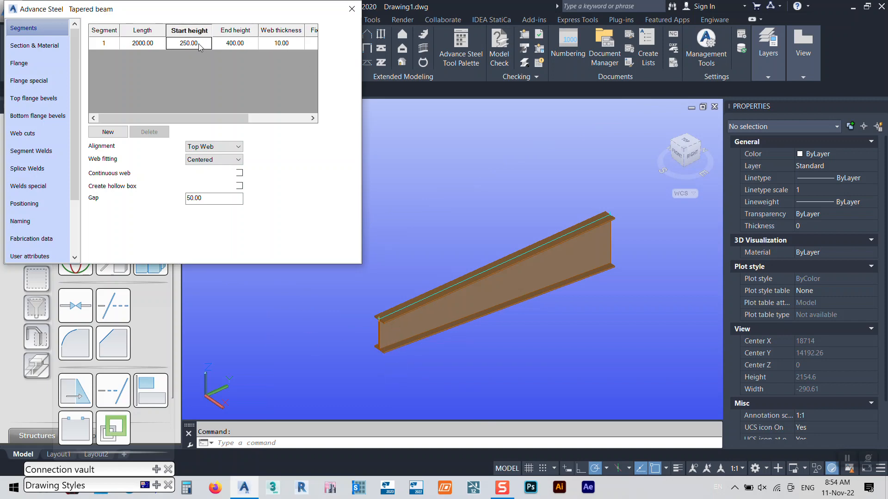
type("750")
key("Return")
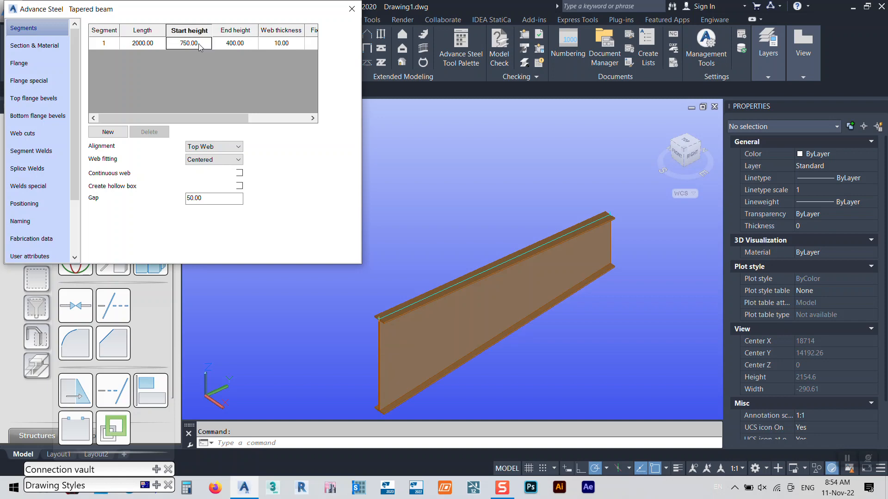
left_click(242, 45)
type("750")
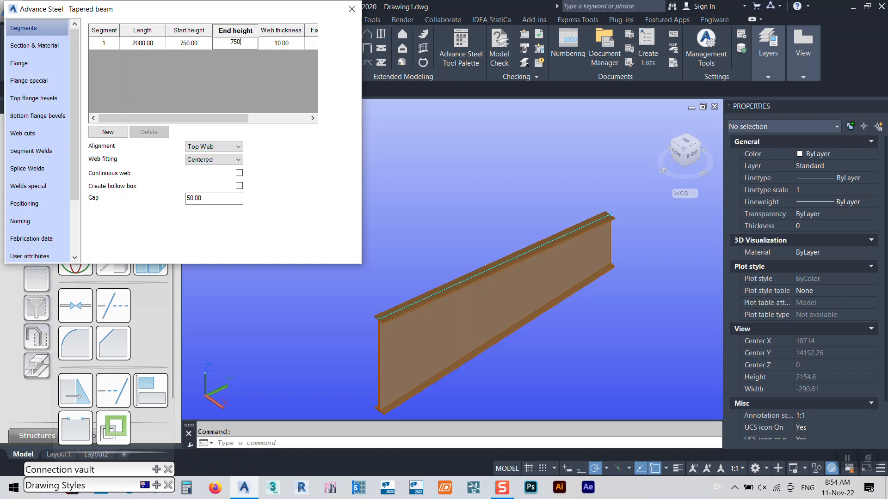
key("Return")
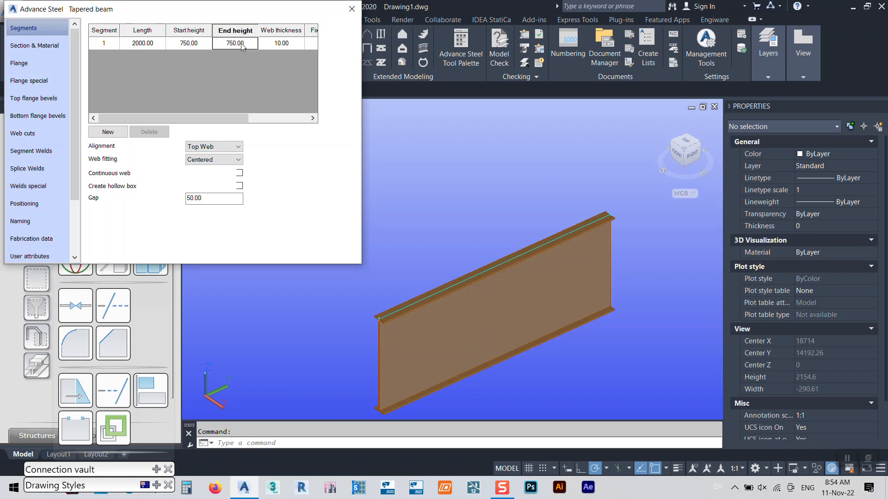
Step: Set the web thickness of the beam's segment to 2
left_click(284, 46)
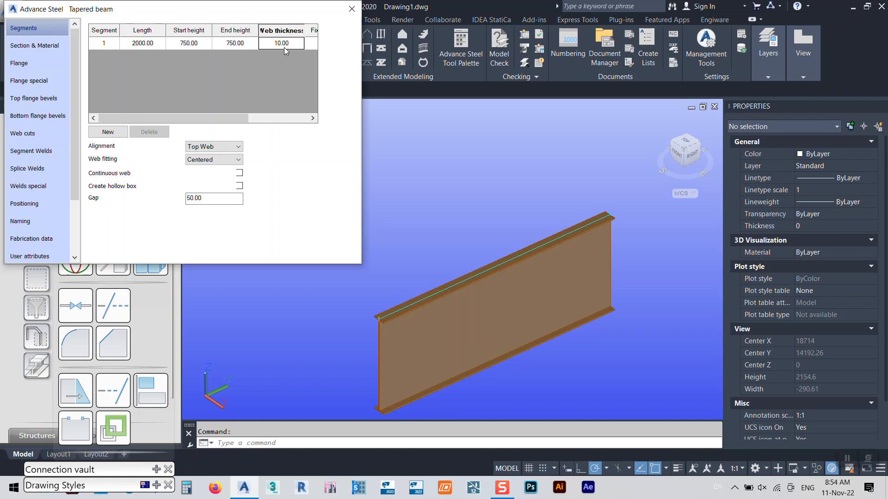
scroll(476, 348, "up", 5)
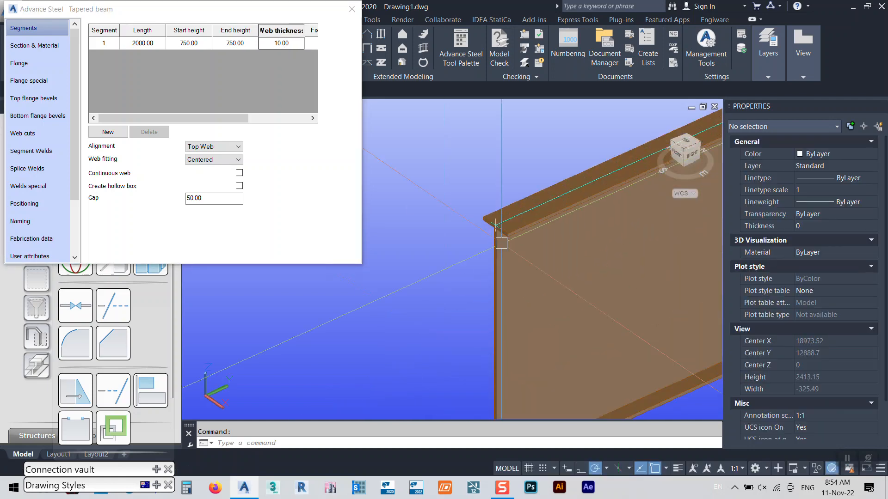
scroll(502, 243, "up", 5)
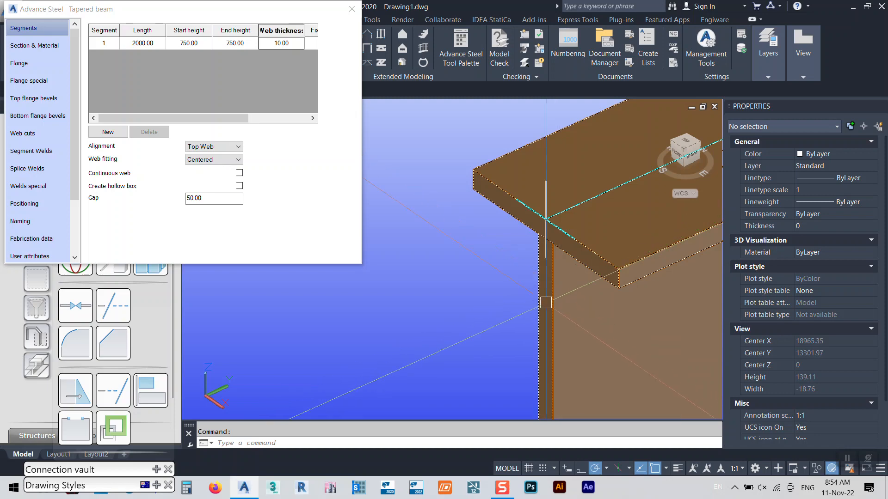
scroll(532, 287, "down", 6)
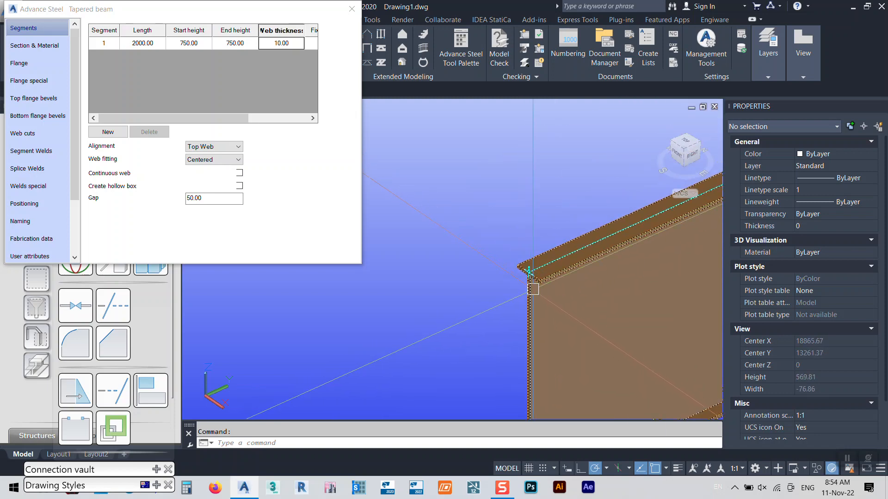
scroll(530, 285, "down", 2)
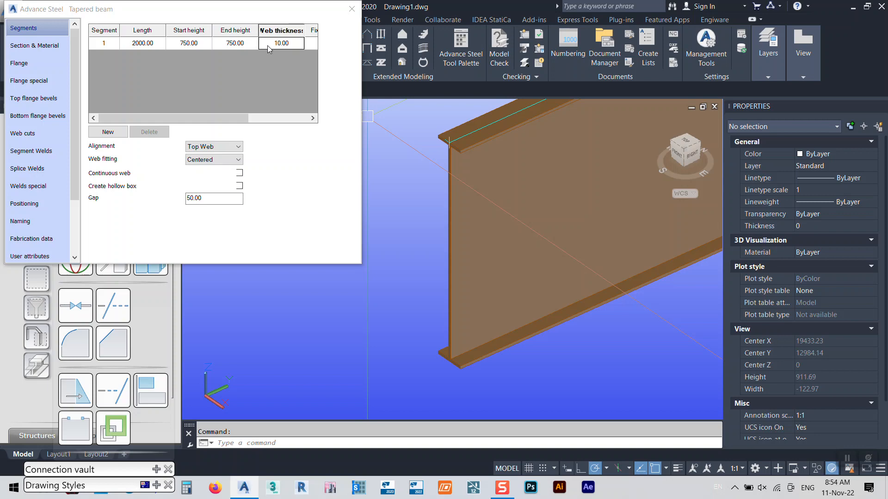
type("2")
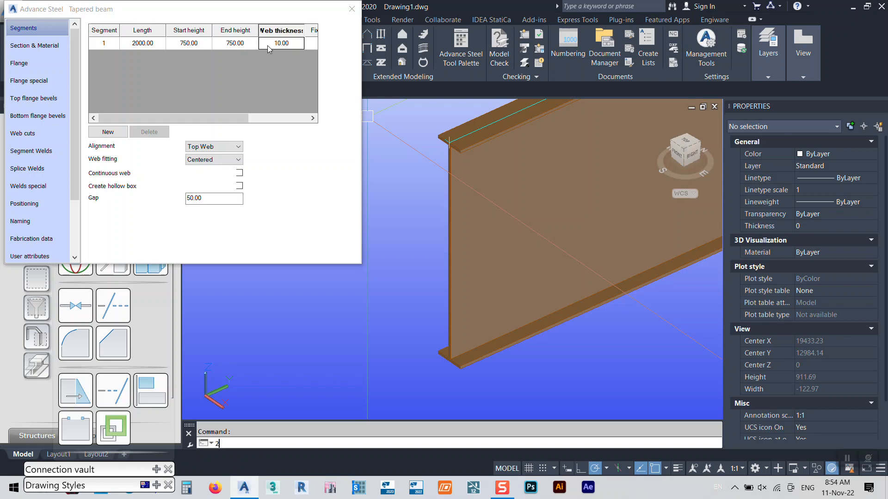
left_click(268, 47)
type("2")
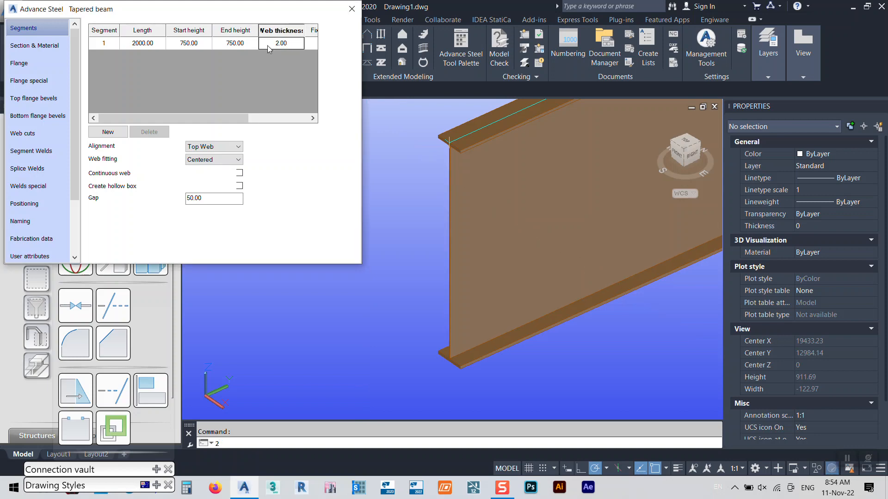
Step: Set the beam's alignment to Centered and enable the Create hollow box option
left_click_drag(168, 118, 245, 126)
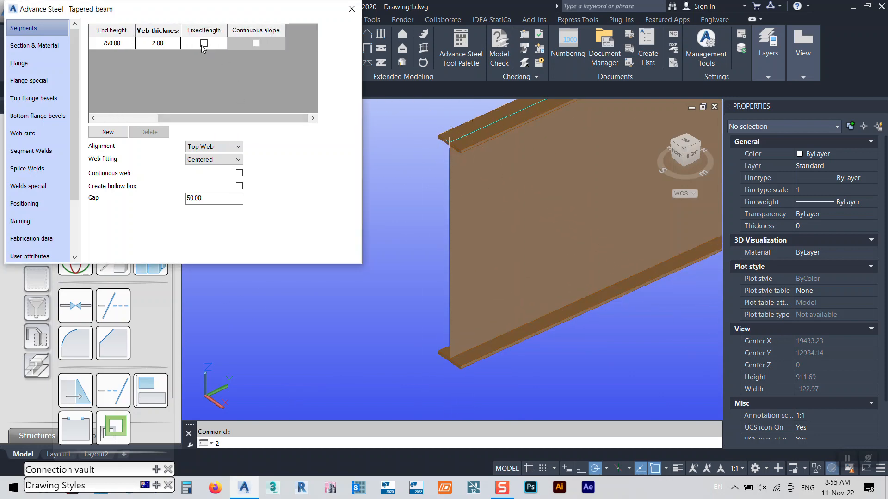
left_click_drag(289, 118, 222, 116)
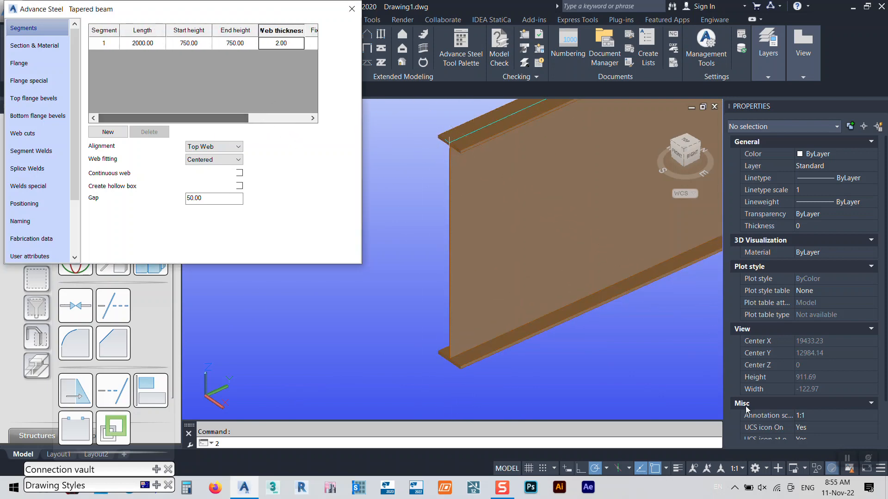
scroll(654, 308, "down", 5)
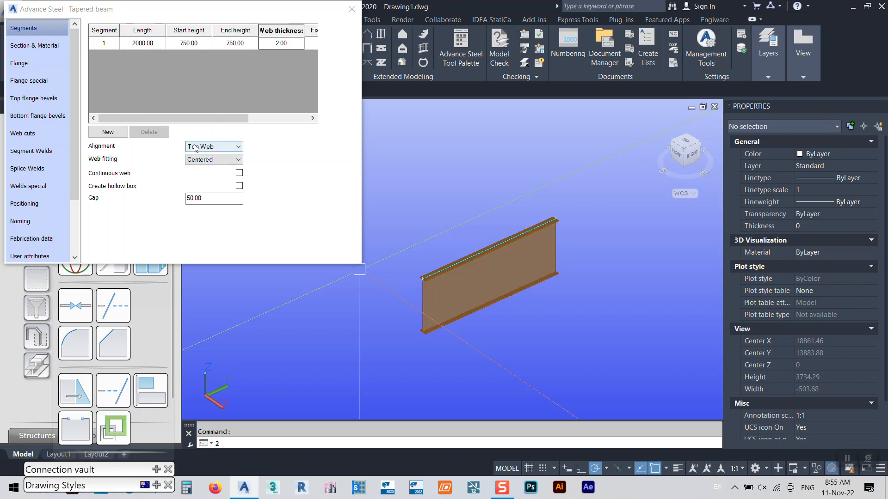
left_click(212, 146)
left_click(204, 162)
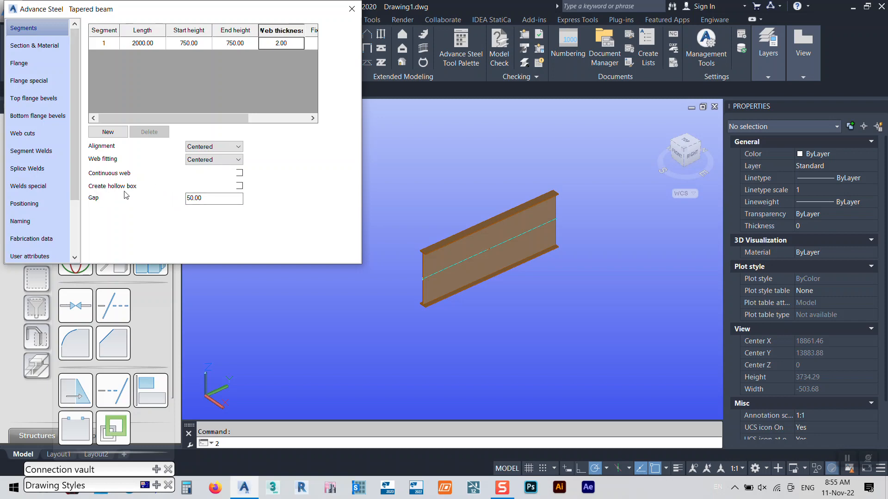
left_click(239, 185)
scroll(443, 404, "up", 5)
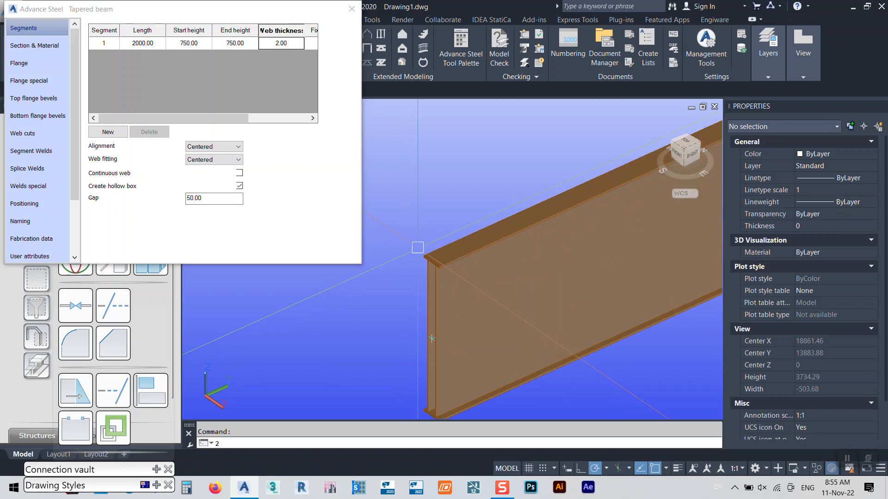
Step: Set the upper flange's width at start to 750 and enable parallel flanges for it
scroll(422, 290, "up", 3)
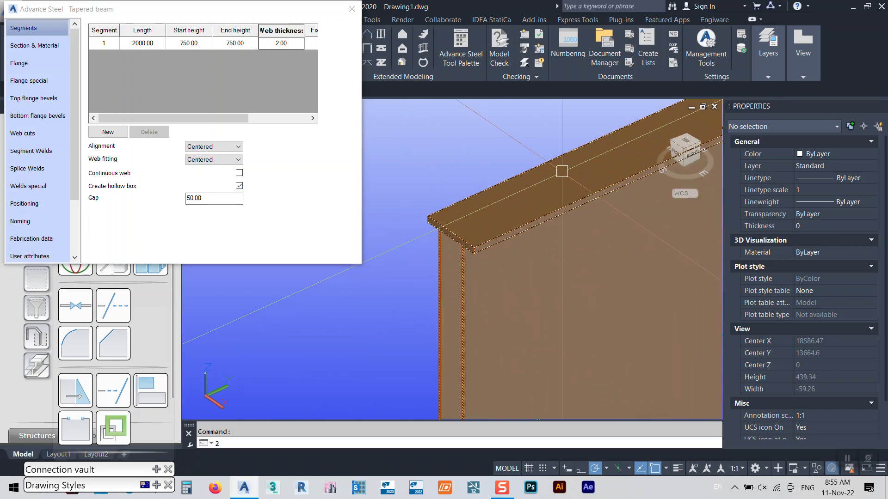
left_click(29, 46)
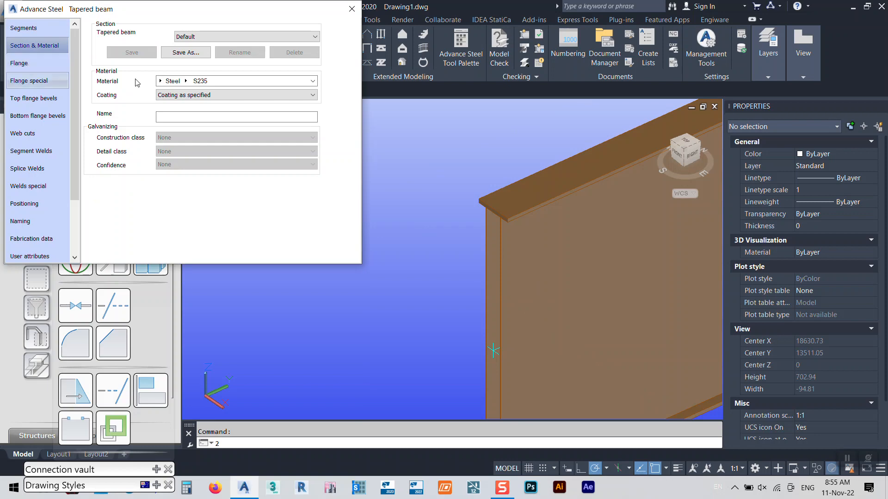
left_click(32, 63)
left_click(156, 51)
scroll(512, 261, "down", 3)
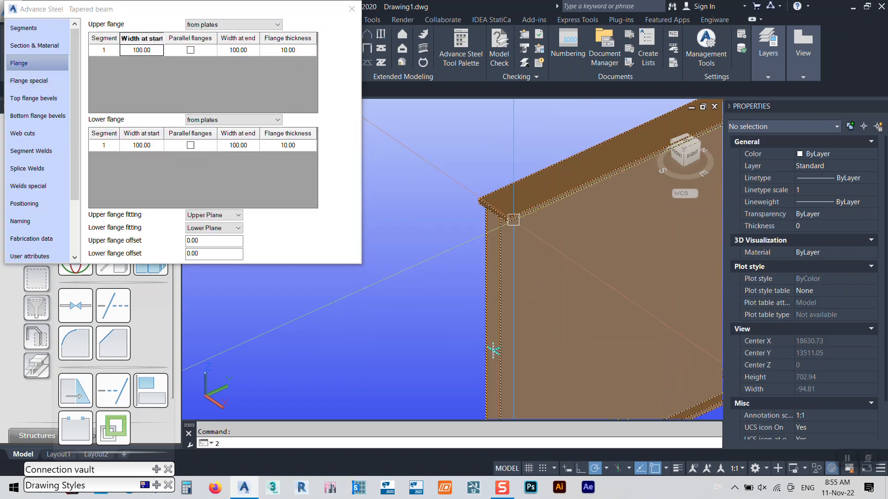
left_click(154, 51)
type("750")
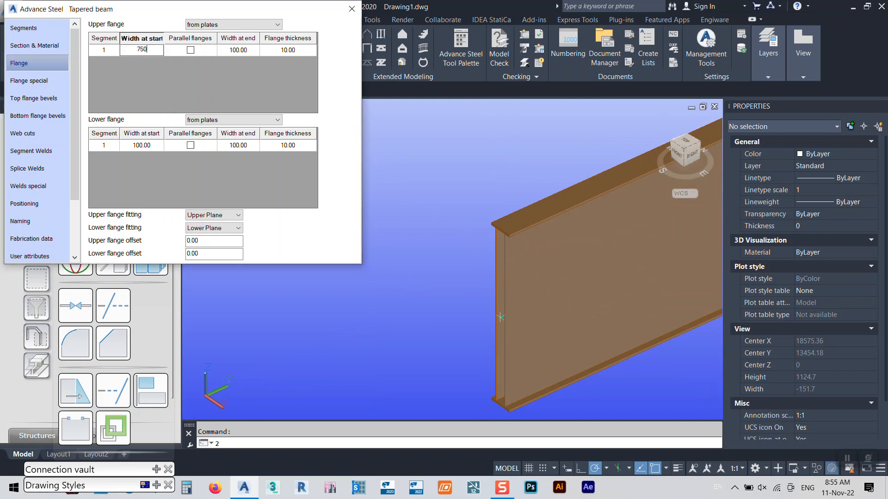
key("Return")
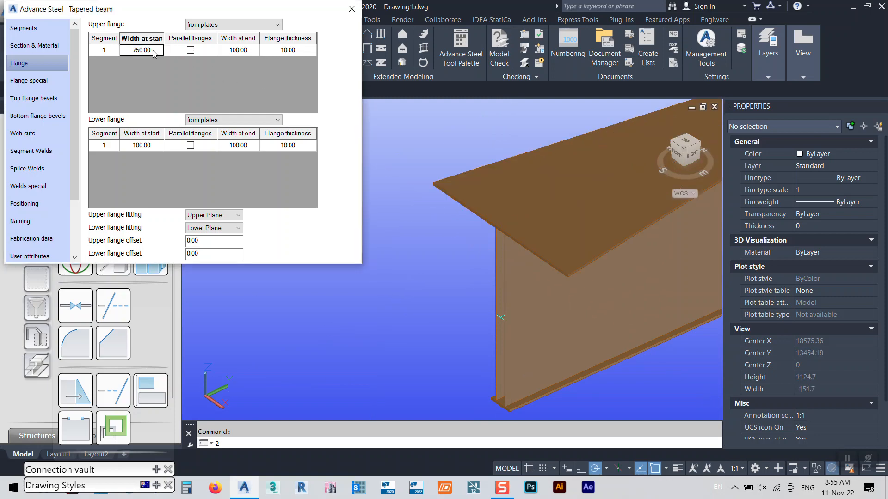
left_click(191, 50)
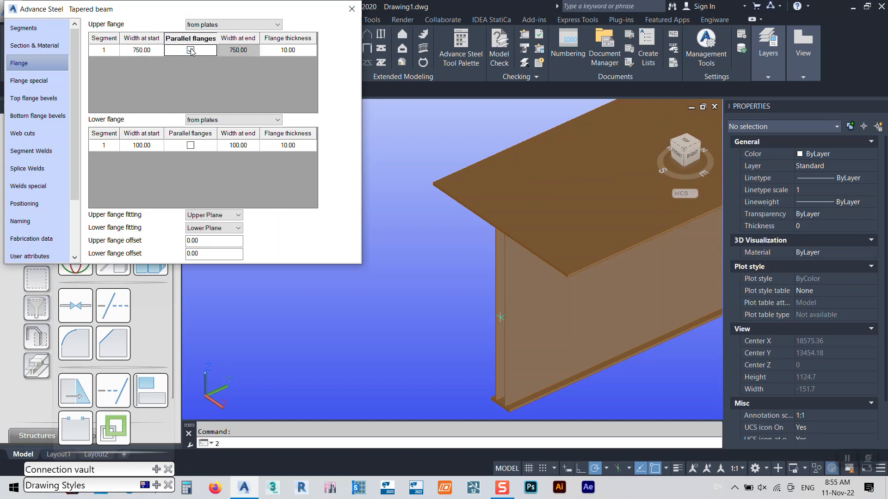
Step: Enable parallel flanges for the lower flange and set its width at start to 750
left_click(190, 145)
left_click(148, 149)
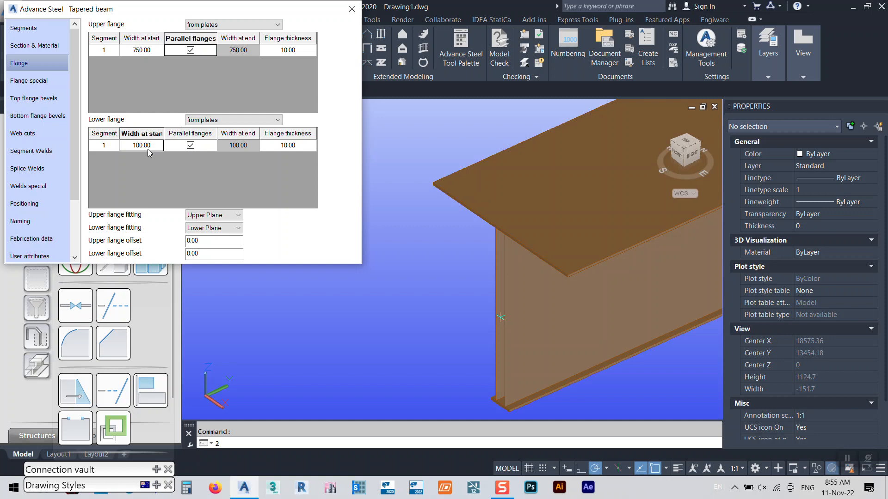
type("750")
key("Return")
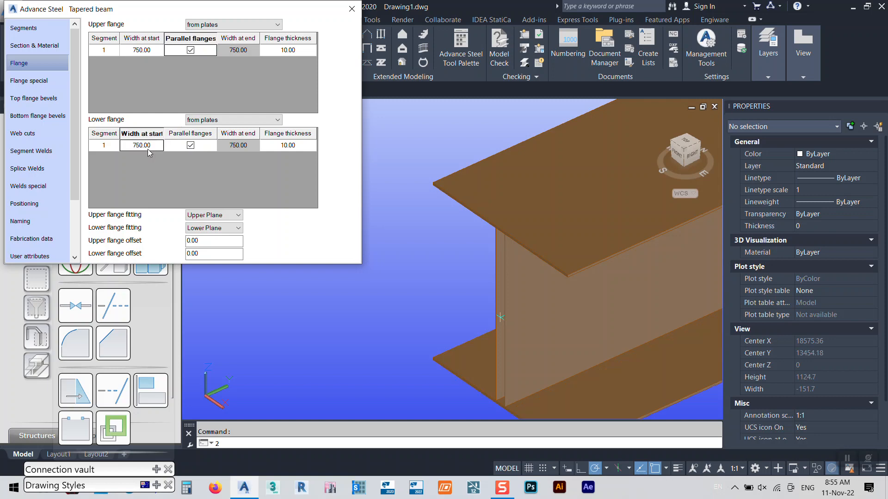
Step: Set the hollow box gap between the webs to 750
scroll(508, 296, "down", 5)
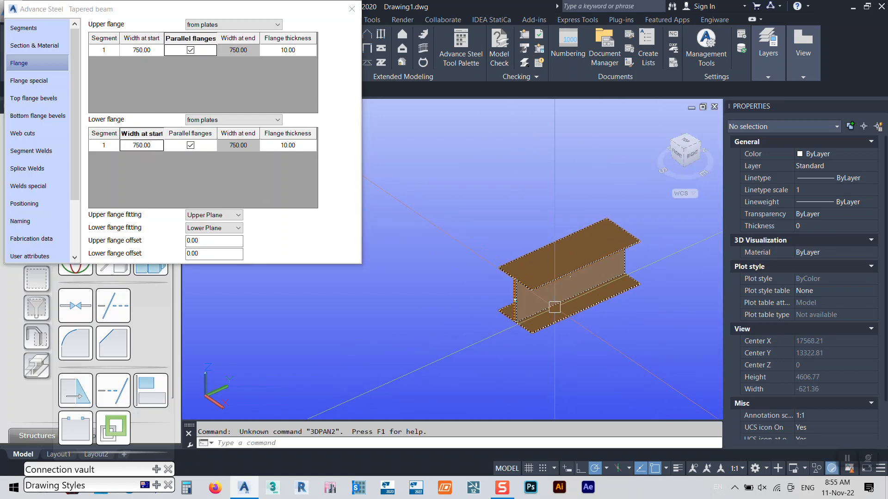
scroll(554, 307, "up", 3)
scroll(519, 234, "up", 2)
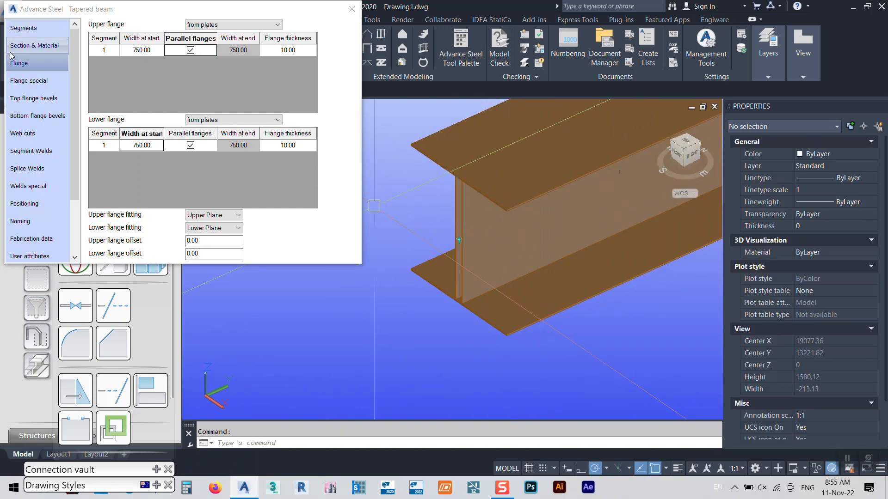
left_click(24, 46)
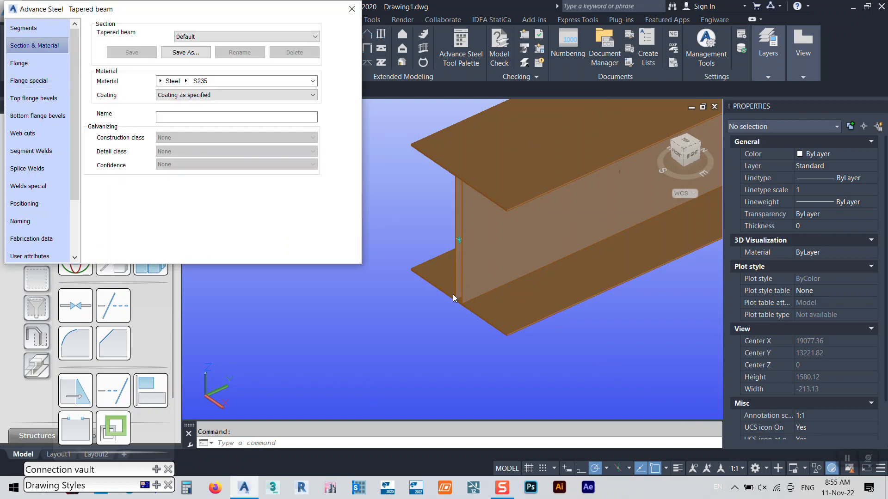
scroll(455, 303, "up", 8)
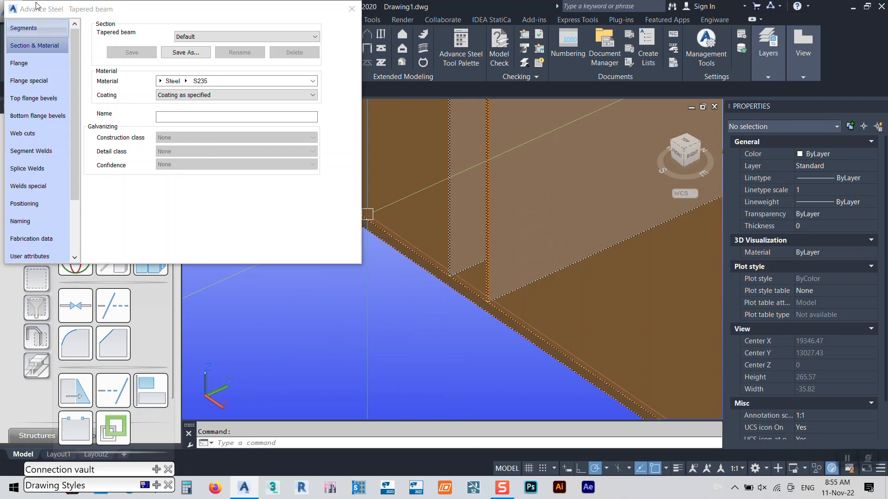
left_click(23, 28)
left_click_drag(224, 199, 118, 214)
type("750")
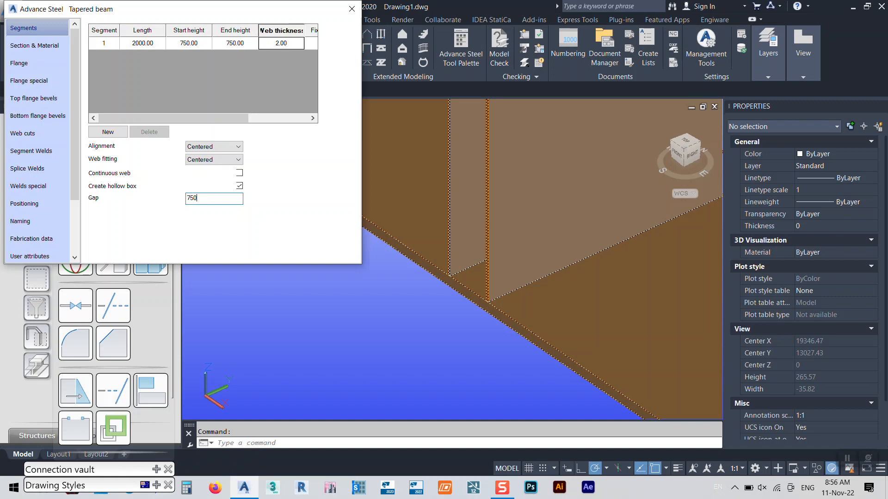
key("Return")
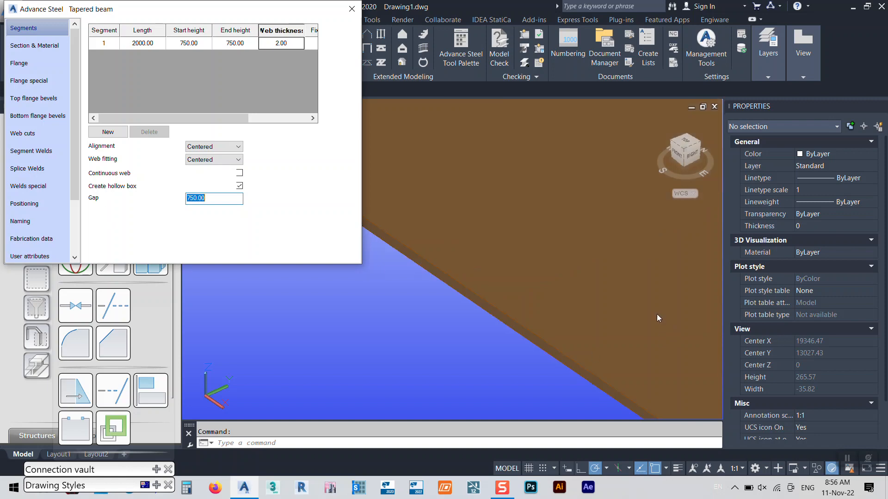
Step: Set the hollow box gap to 748 so the webs line up with the flange edges
scroll(659, 319, "down", 3)
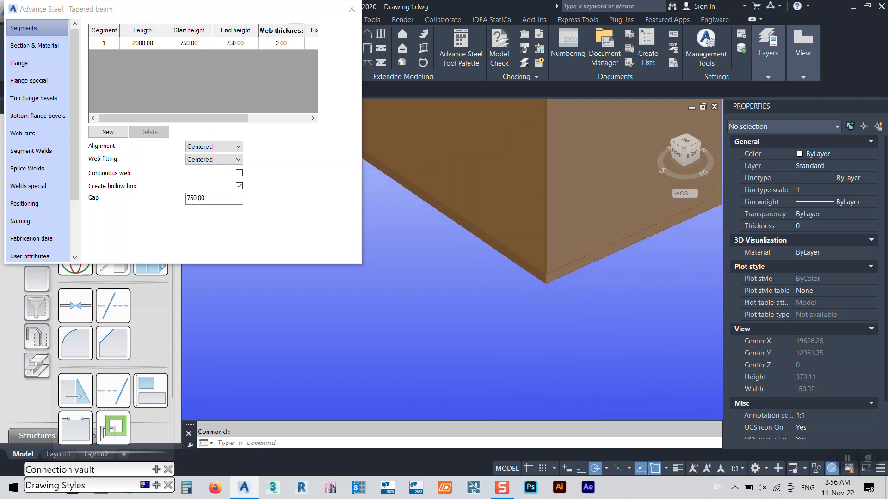
scroll(531, 268, "up", 8)
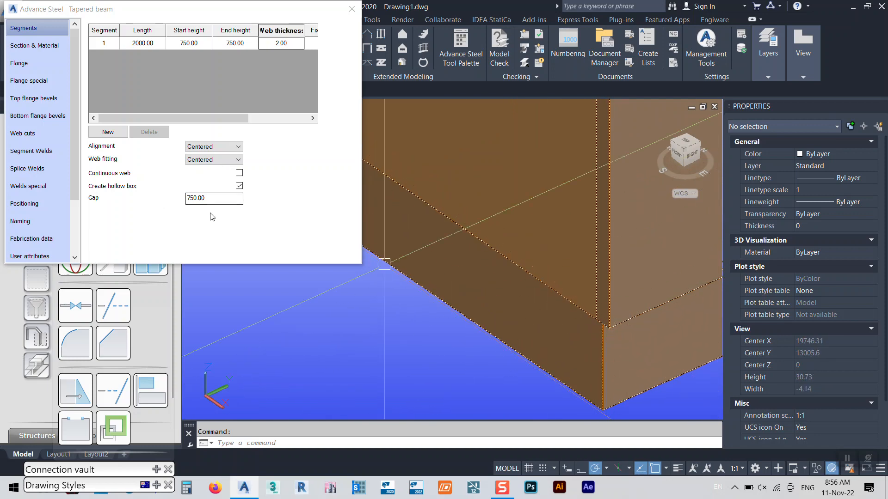
left_click_drag(206, 198, 190, 198)
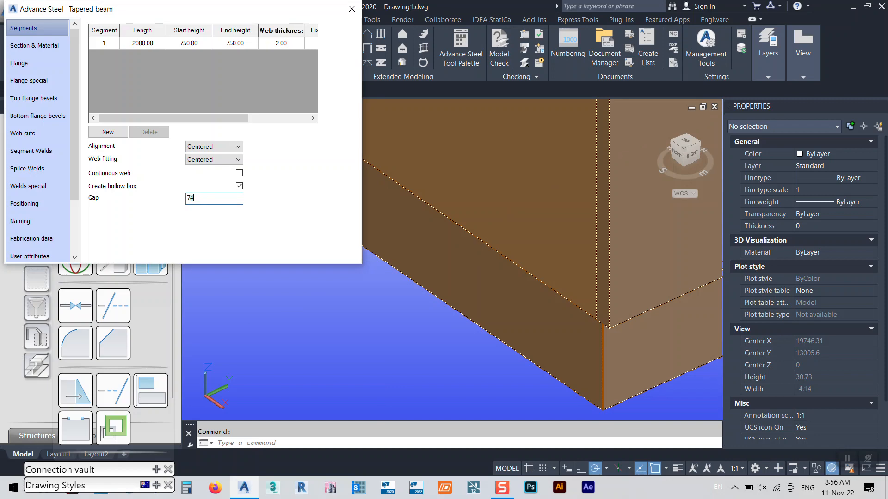
type("48")
key("Return")
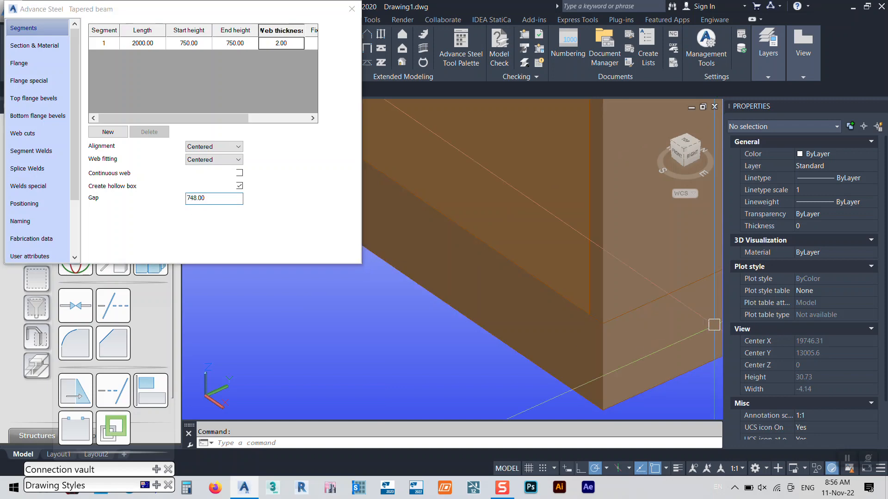
Step: Set the flange thickness of both the upper and lower flanges to 2
scroll(642, 338, "down", 5)
scroll(658, 364, "down", 3)
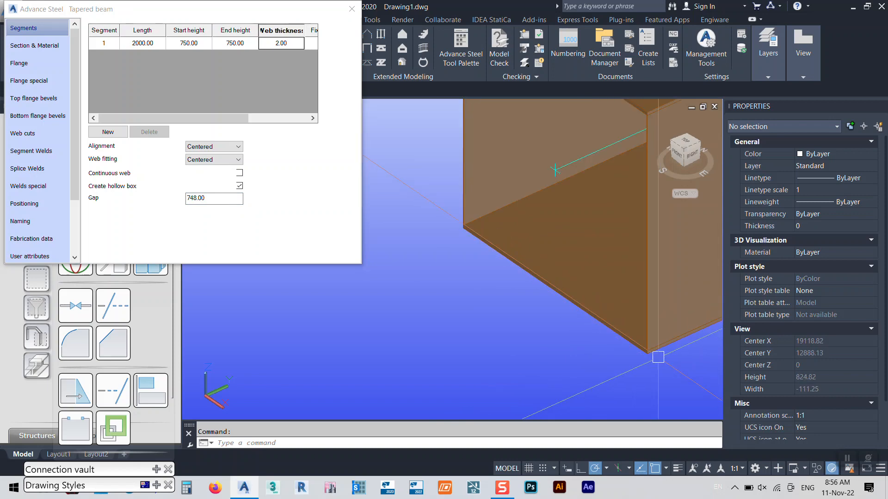
scroll(659, 355, "up", 4)
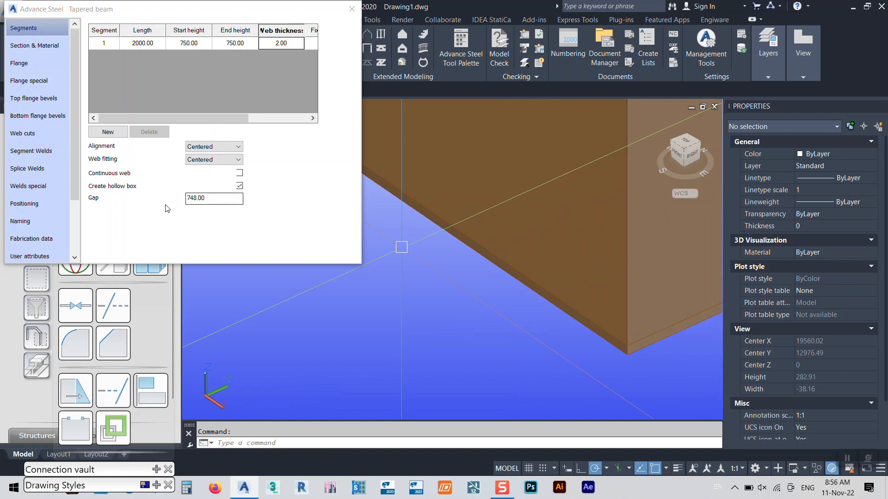
left_click(49, 64)
left_click(292, 51)
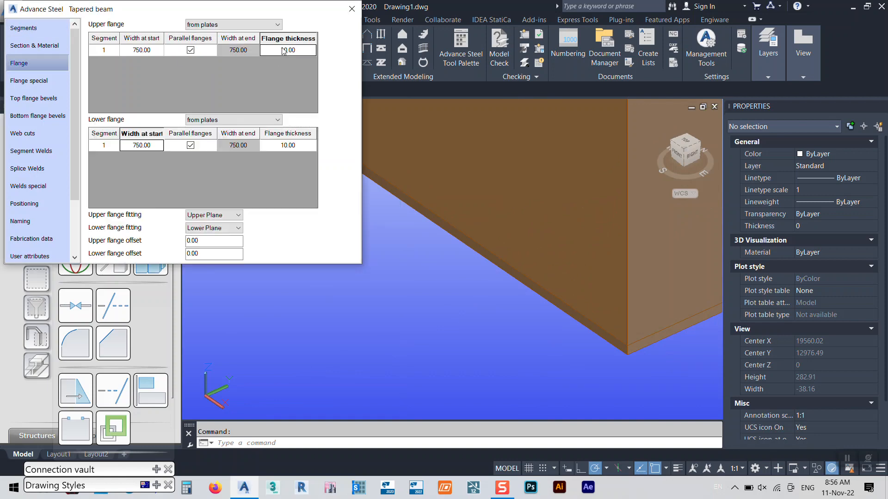
double_click(284, 50)
type("8")
key("Return")
left_click(279, 146)
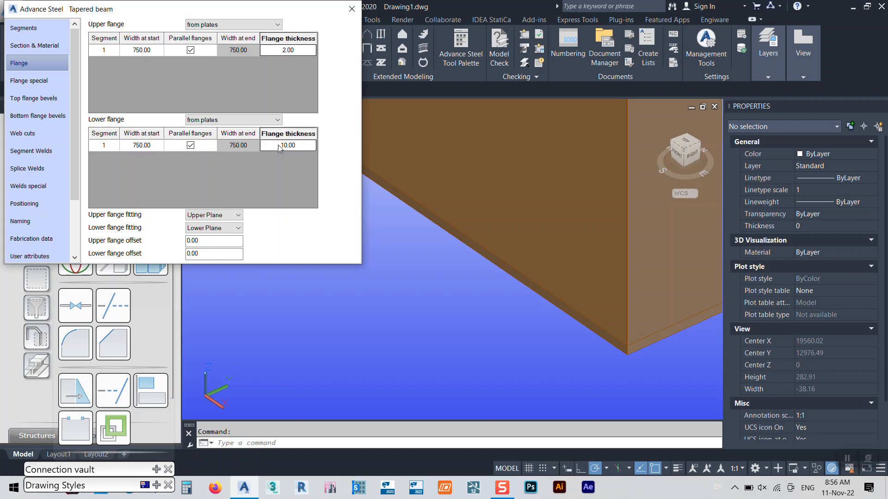
type("2")
key("Return")
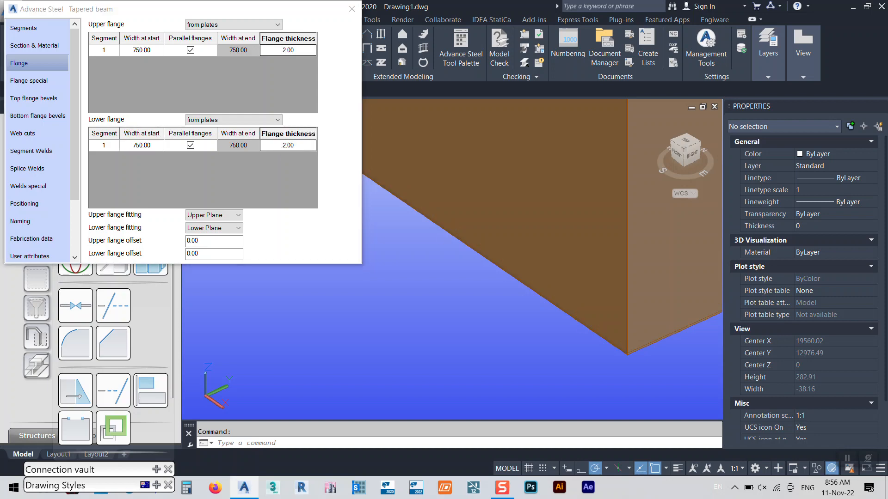
Step: Name the tapered beam Duct and save its settings as a new section called Duct 01
scroll(580, 323, "down", 7)
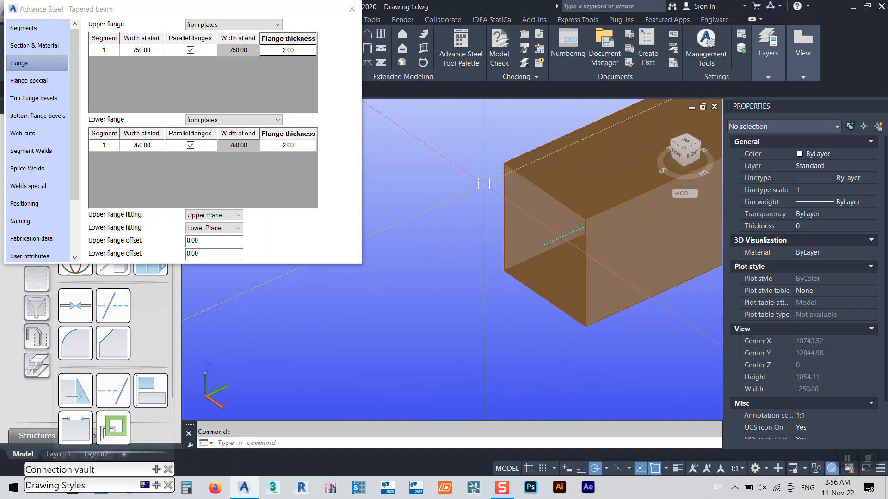
middle_click_drag(575, 217, 344, 361)
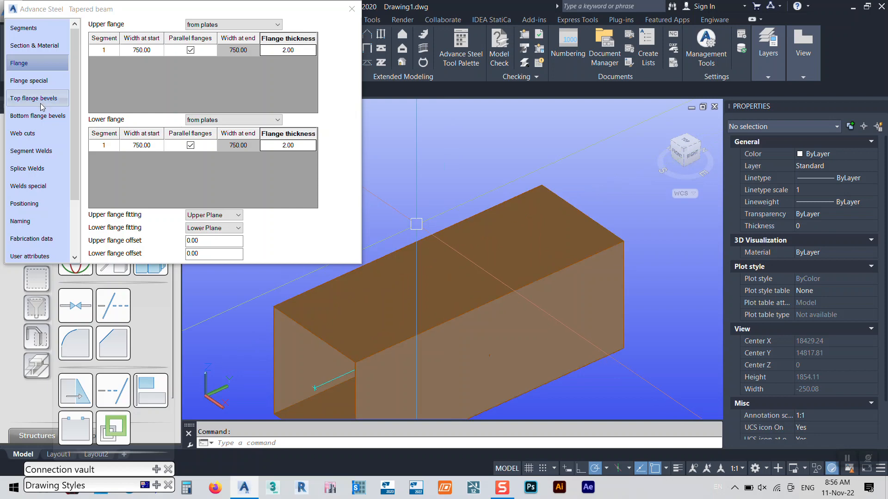
left_click(35, 45)
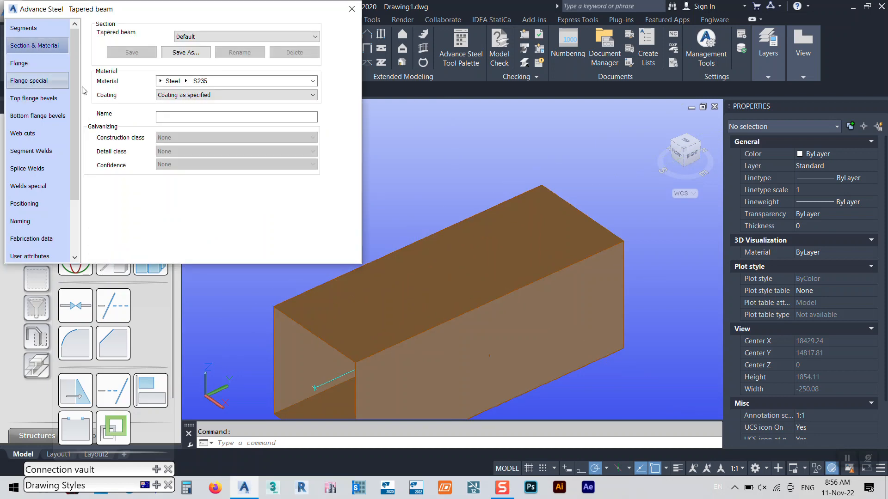
left_click(186, 117)
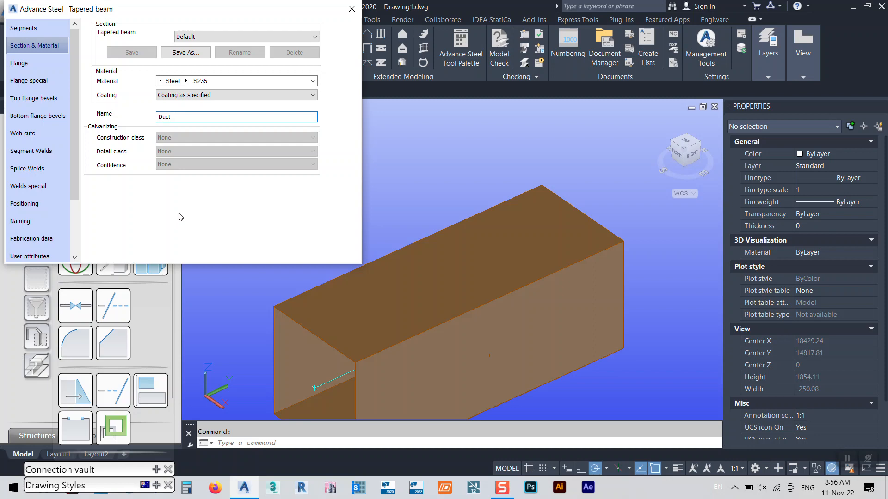
left_click(195, 53)
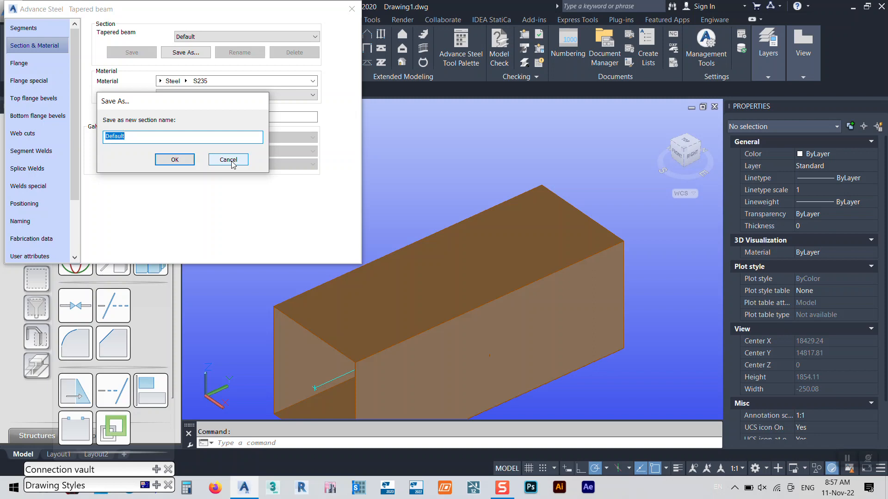
type("Duct 01")
left_click(175, 159)
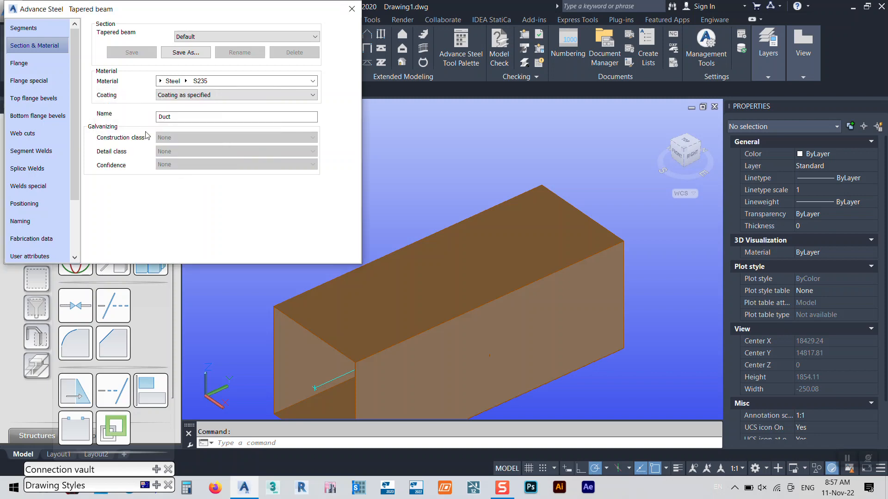
Step: Review the saved section entry and the beam's segment, flange and special flange settings
left_click(26, 66)
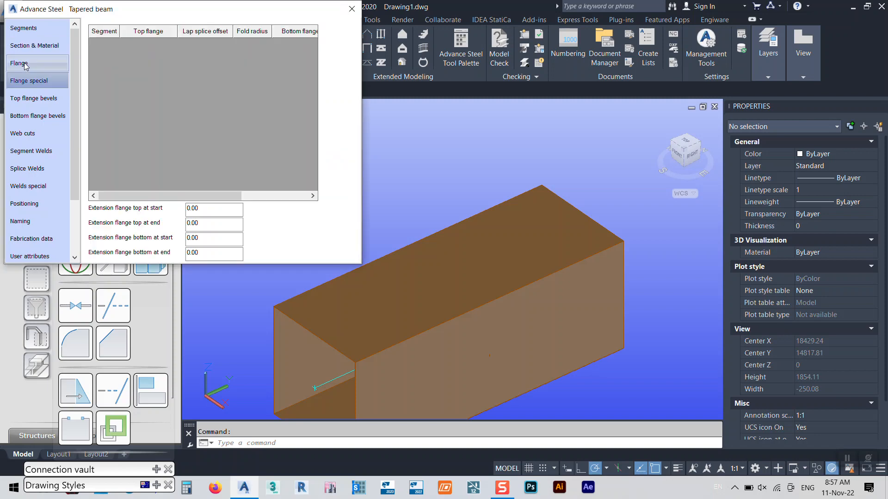
left_click(26, 66)
left_click(30, 46)
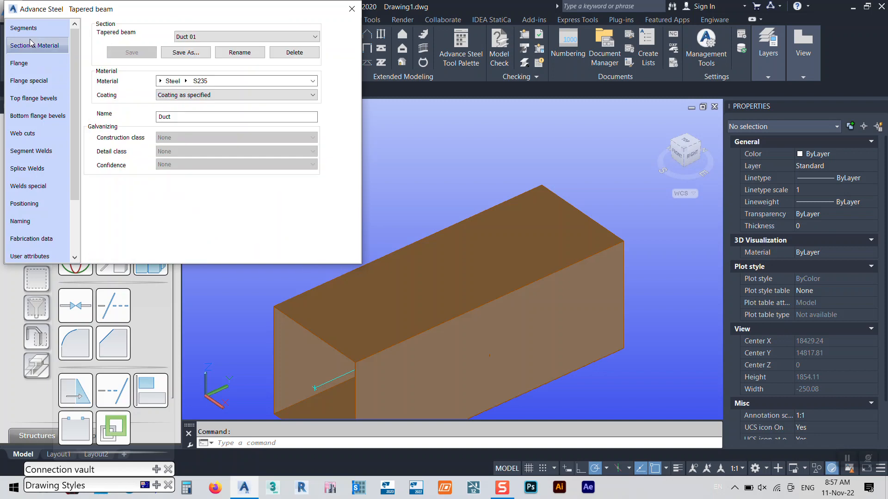
left_click(31, 33)
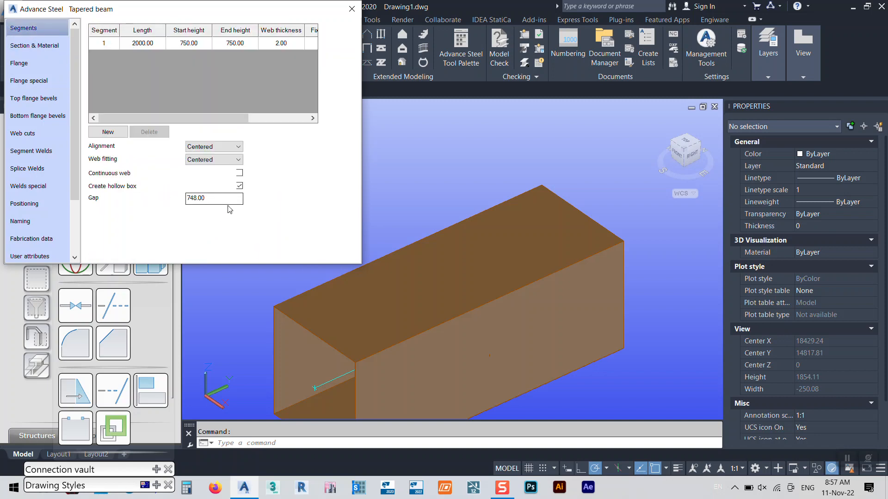
left_click(32, 46)
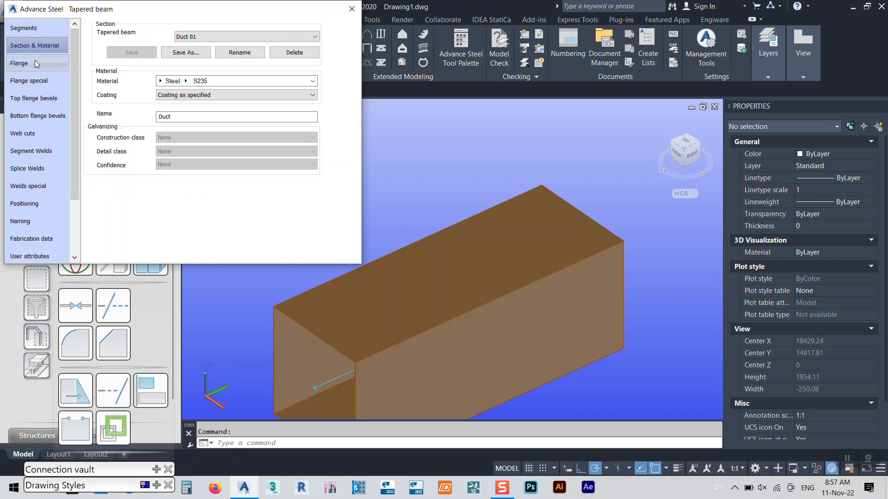
left_click(36, 63)
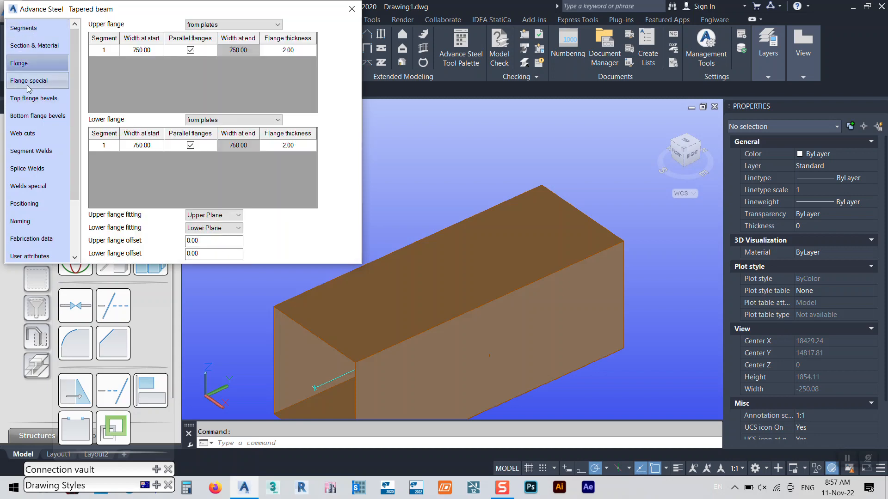
left_click(32, 81)
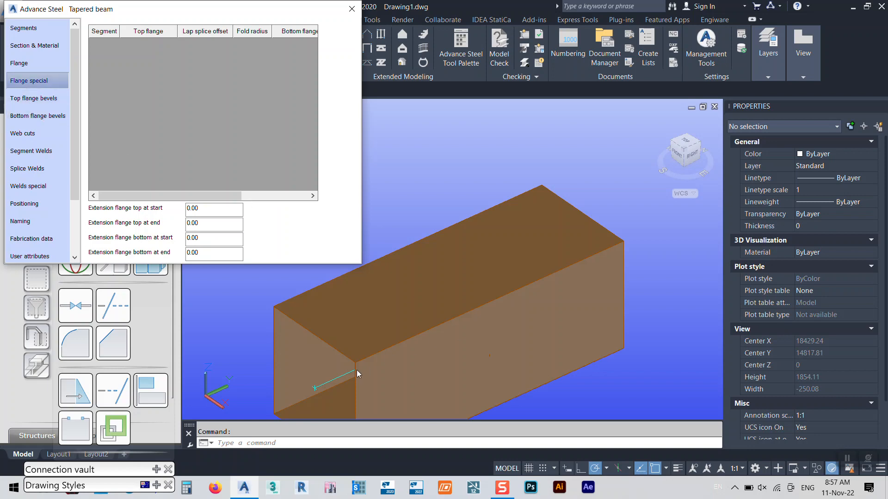
Step: Review the beam's bevel, web cut, weld, positioning, naming, fabrication, user attribute, display type, behaviour and drawing style settings
left_click(33, 99)
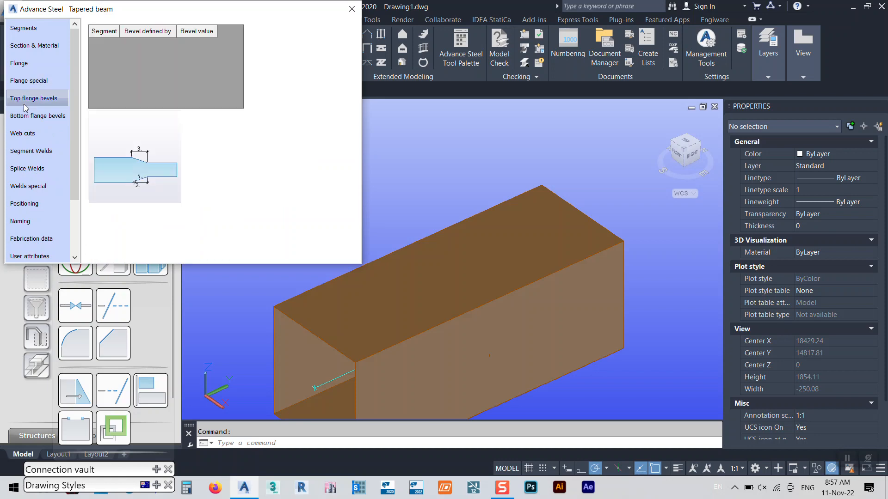
left_click(25, 133)
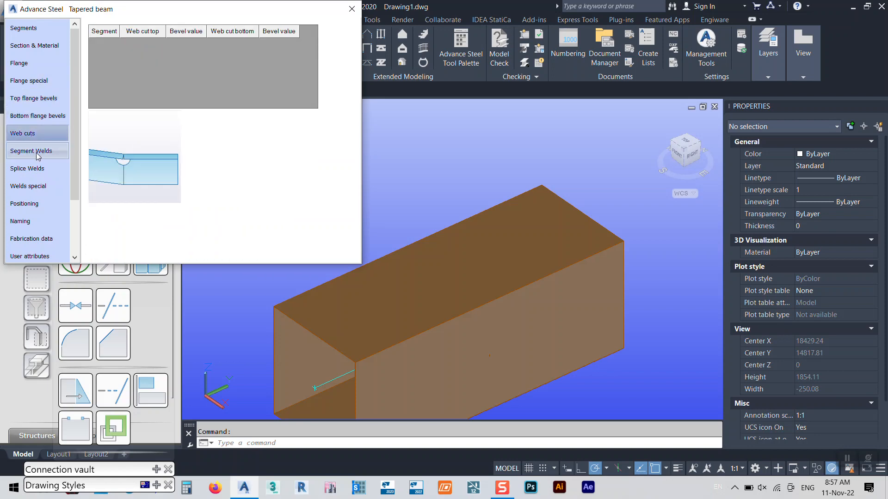
left_click(36, 152)
left_click(37, 169)
left_click(38, 187)
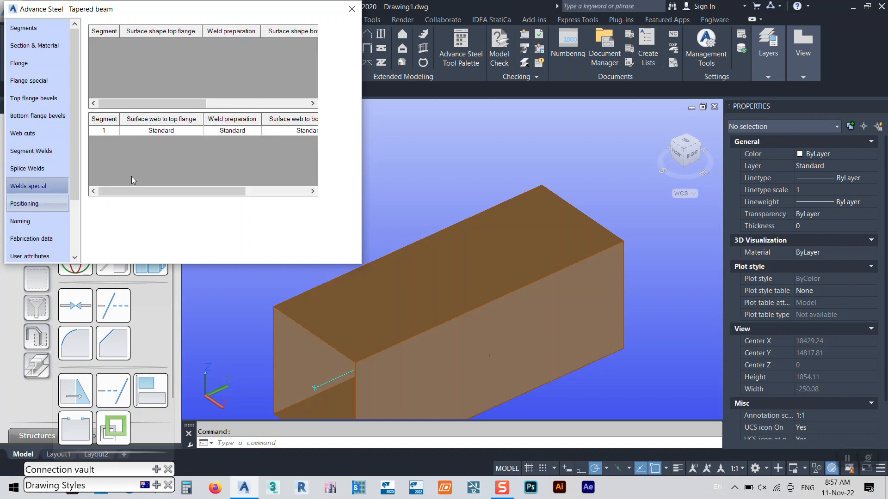
left_click_drag(188, 188, 219, 191)
left_click(28, 204)
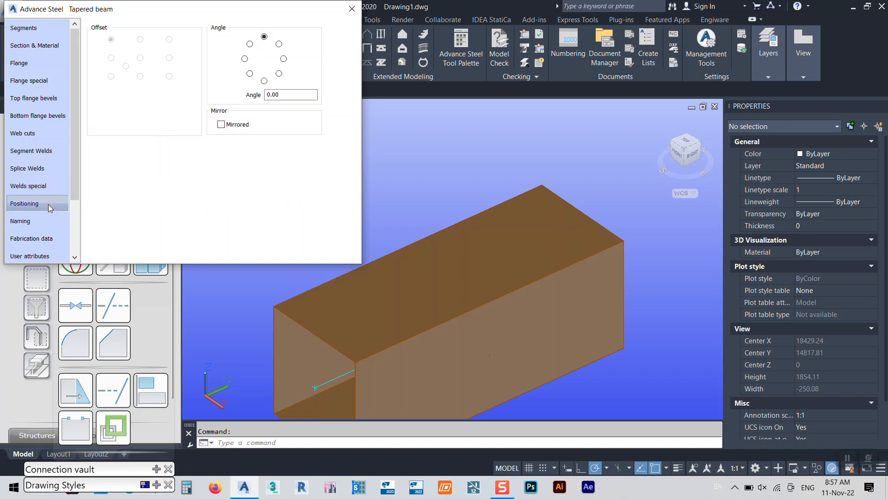
left_click(34, 218)
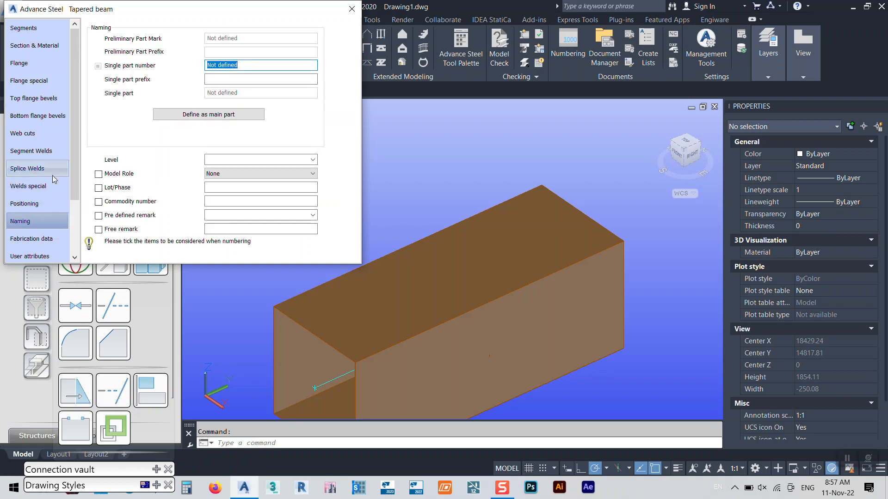
scroll(51, 198, "down", 1)
left_click(54, 189)
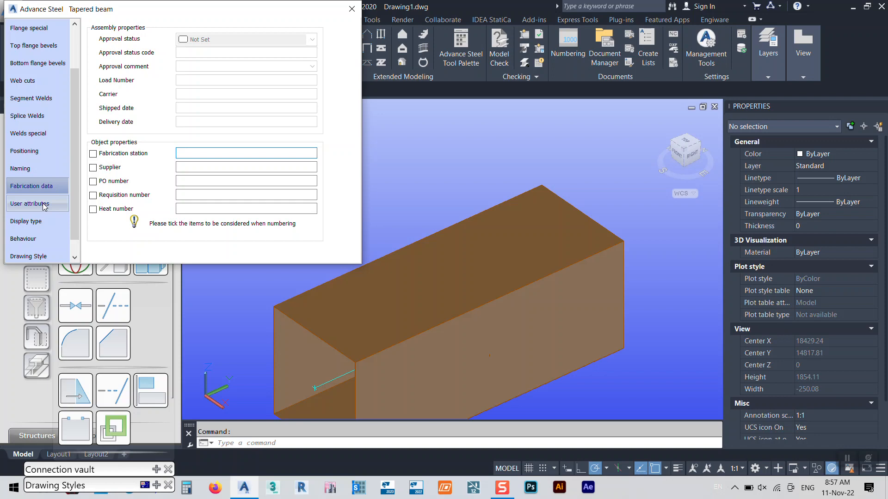
left_click(44, 205)
left_click(34, 222)
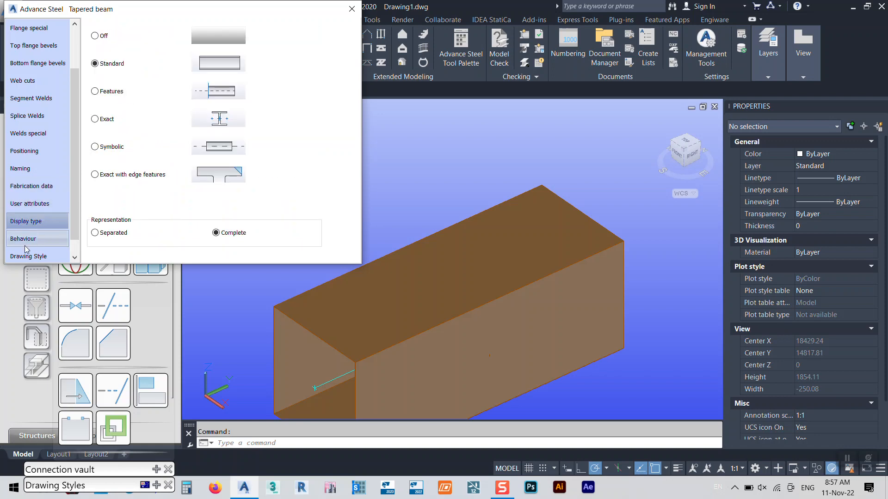
scroll(37, 240, "down", 1)
left_click(46, 222)
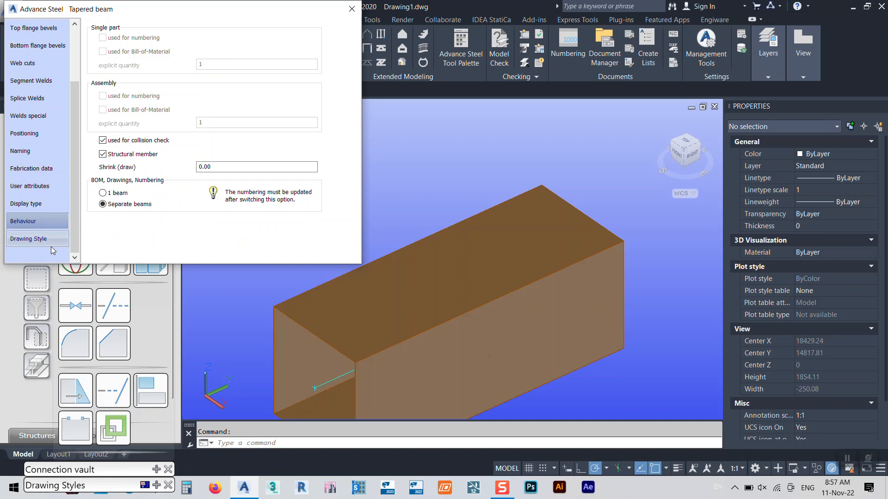
left_click(43, 243)
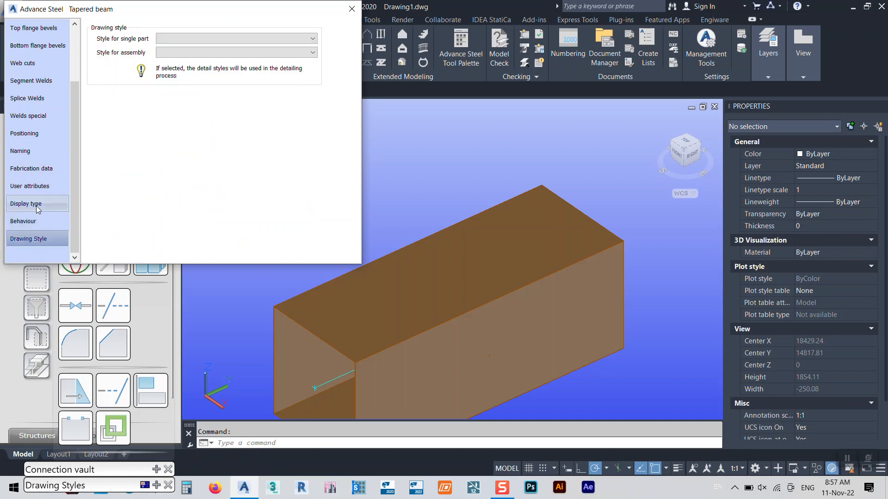
Step: Set the duct beam's display representation to Separated and close its properties
left_click(37, 209)
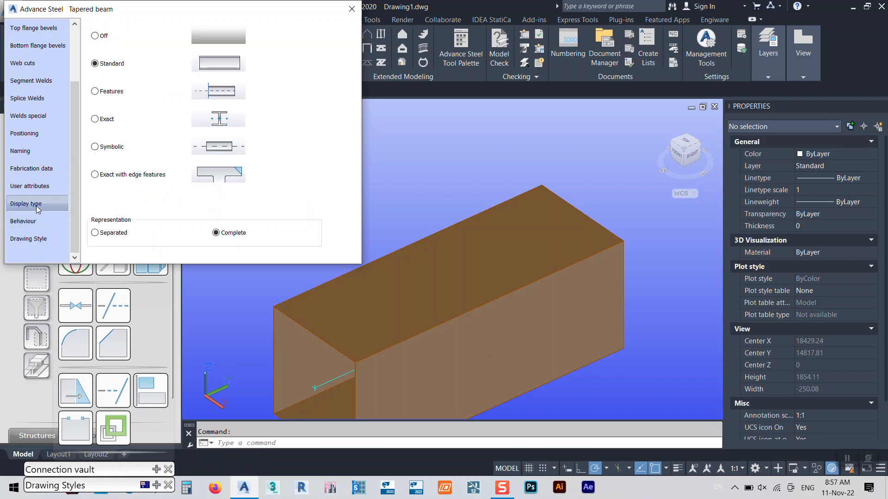
left_click(95, 233)
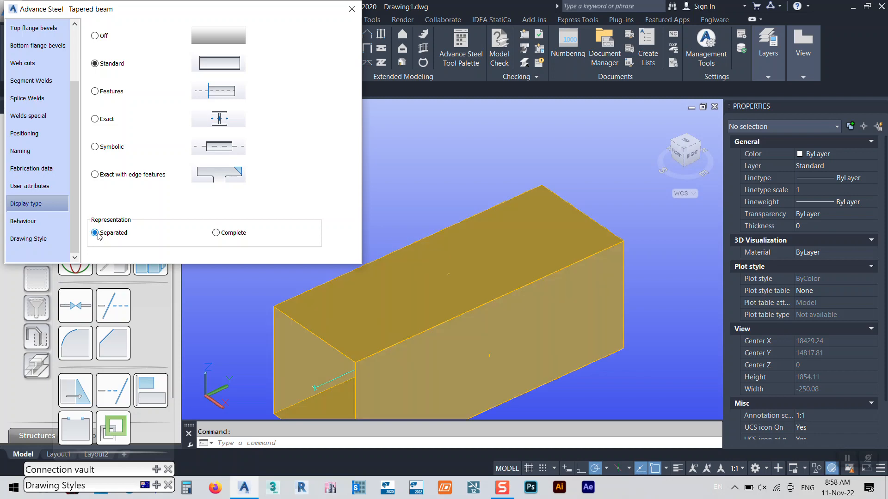
left_click(351, 9)
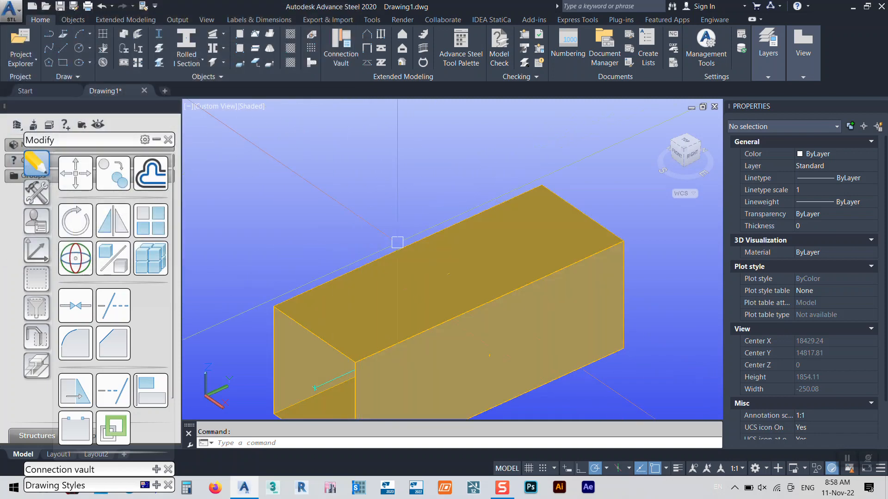
Step: Create a second tapered beam 1500 long, starting at the first duct's axis end and running along the same axis
scroll(362, 236, "down", 4)
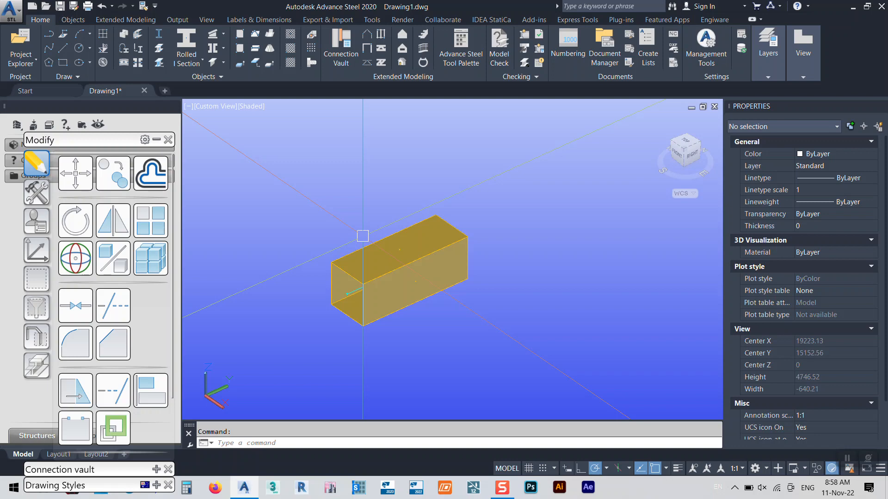
middle_click_drag(490, 297, 365, 259, "shift")
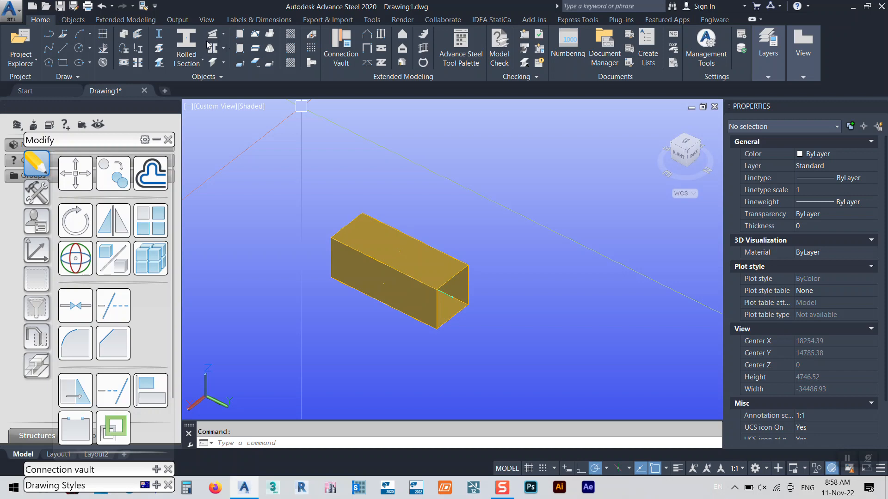
left_click(217, 33)
scroll(465, 309, "up", 6)
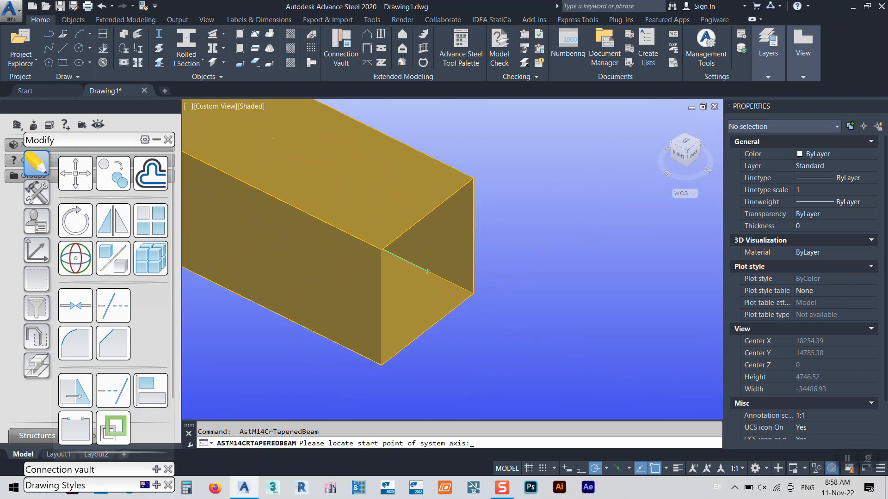
left_click(411, 257)
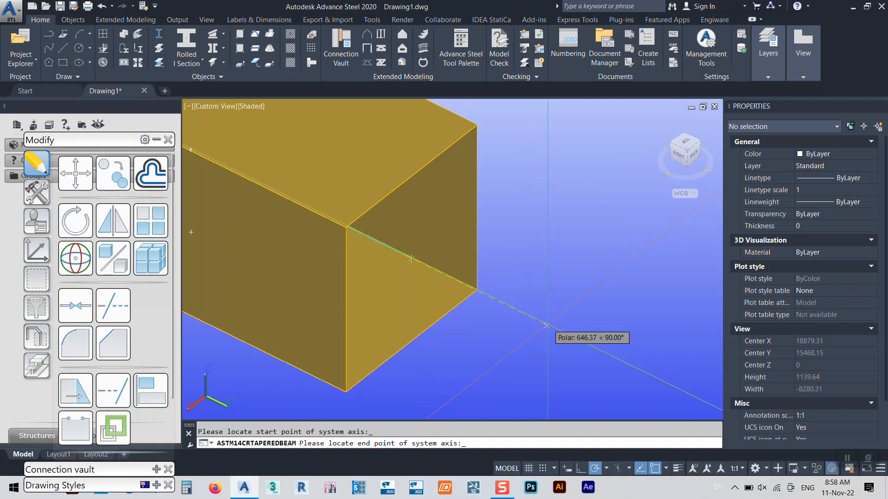
type("1500")
key("Return")
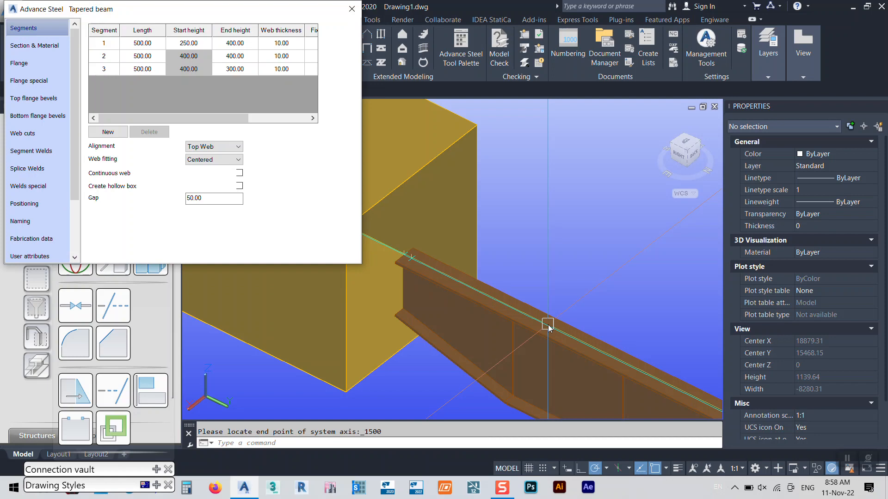
Step: Apply the saved section Duct 01 to the new tapered beam
left_click(35, 45)
left_click(188, 38)
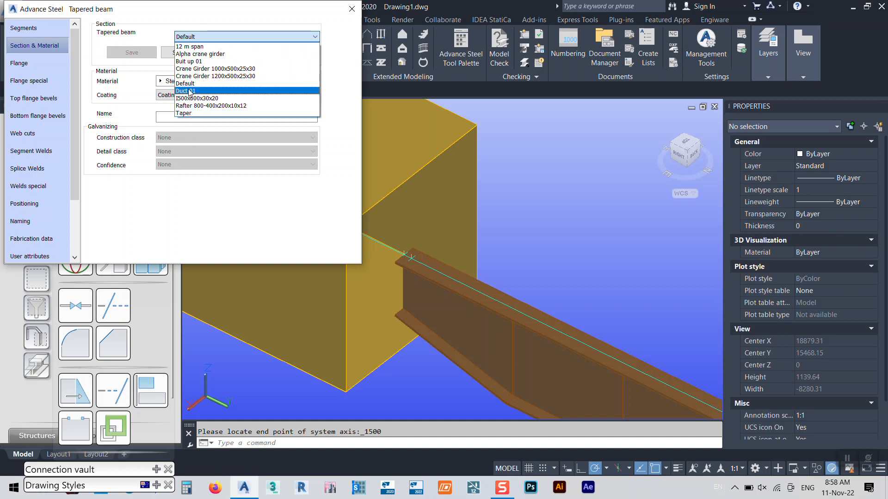
left_click(191, 90)
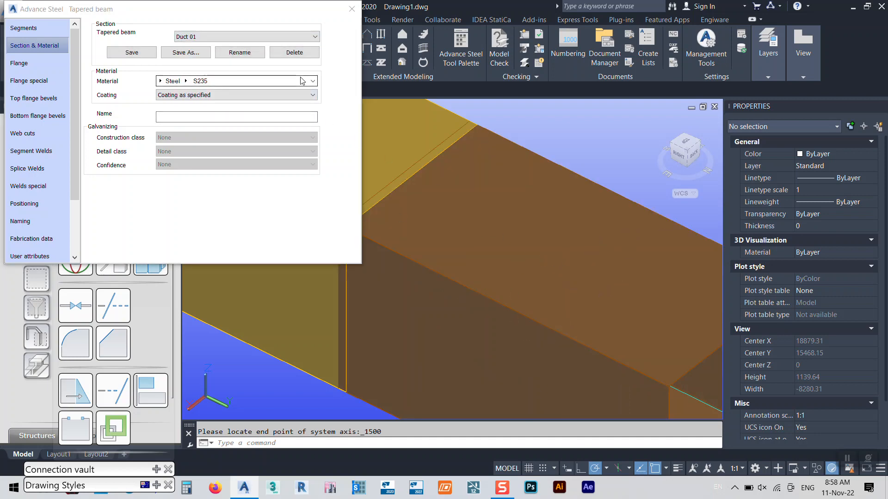
Step: Set the second duct's display representation to Separated and close its properties
scroll(54, 206, "down", 2)
left_click(38, 213)
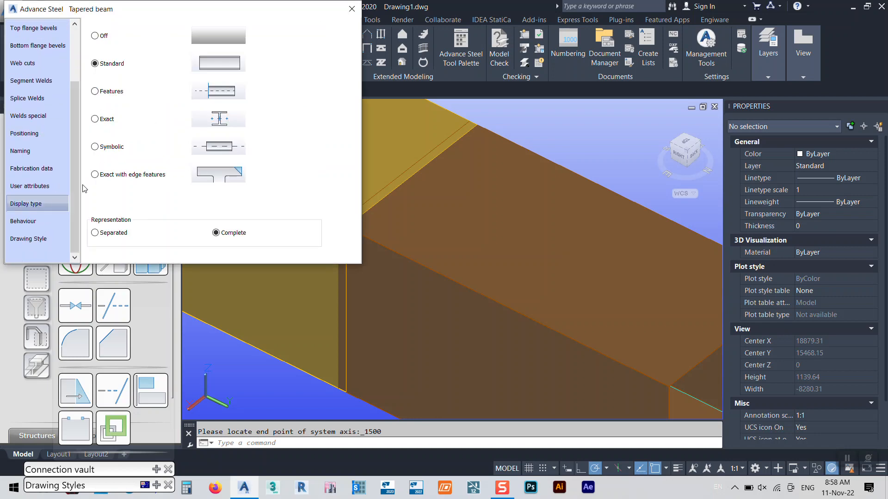
left_click(116, 236)
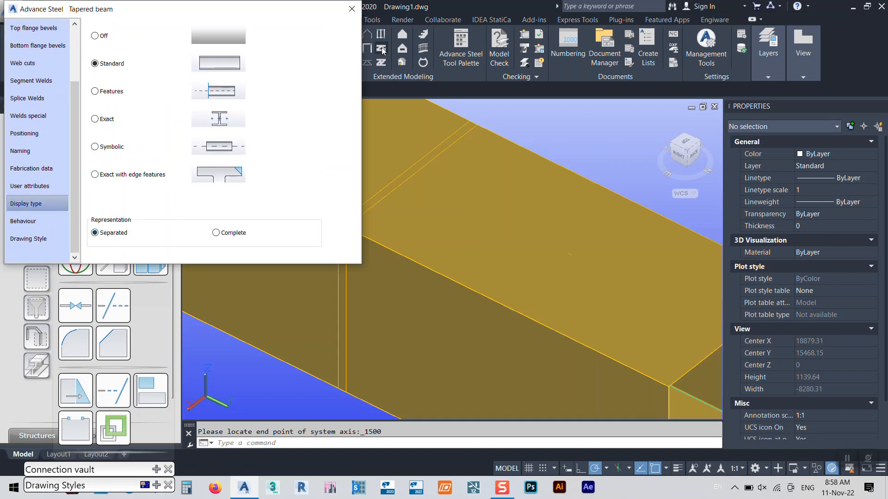
left_click(360, 16)
scroll(506, 314, "down", 3)
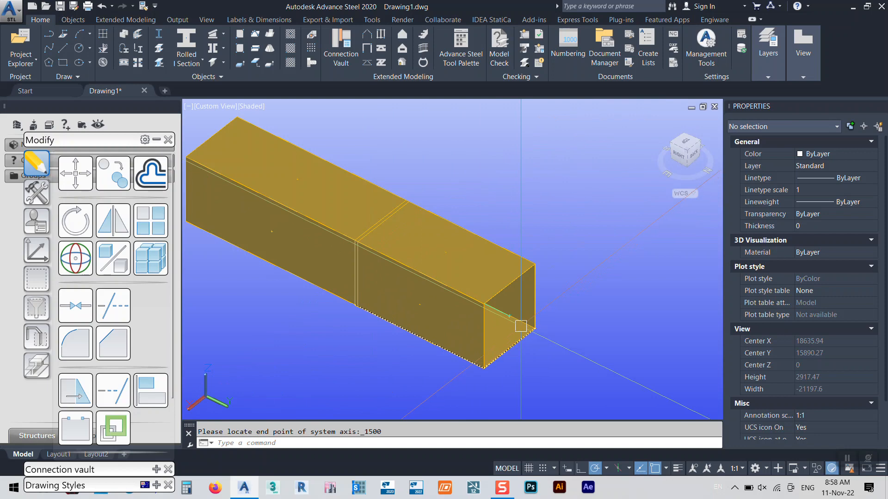
key("Return")
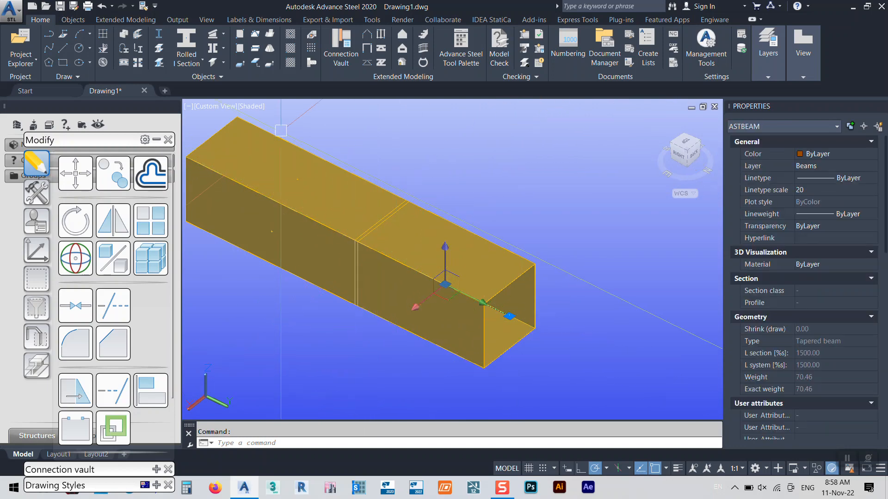
Step: Show the model from the top with the 2D Wireframe visual style
left_click(687, 147)
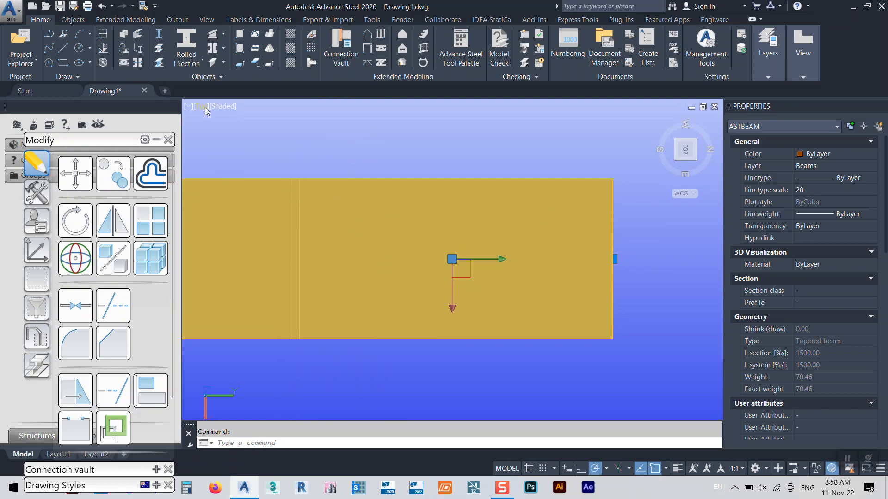
left_click(218, 109)
left_click(240, 131)
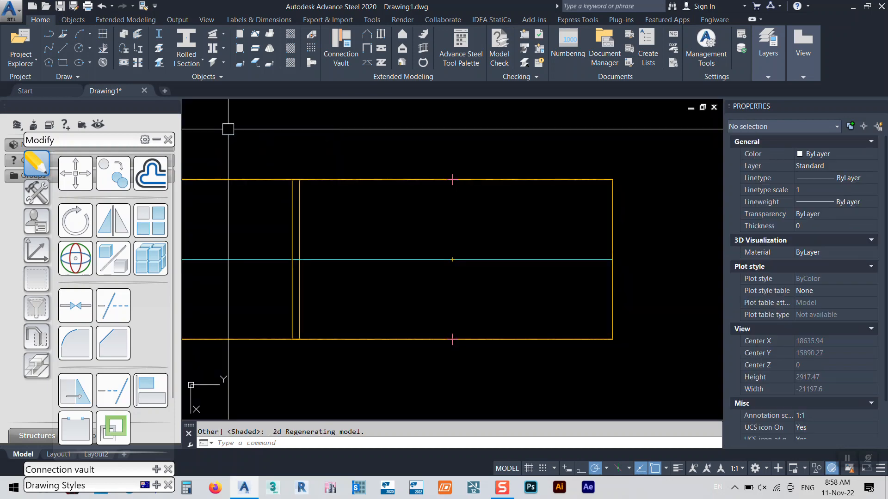
Step: Move the second duct along Y only, using a point filter, so its start meets the first duct's end edge
left_click(370, 259)
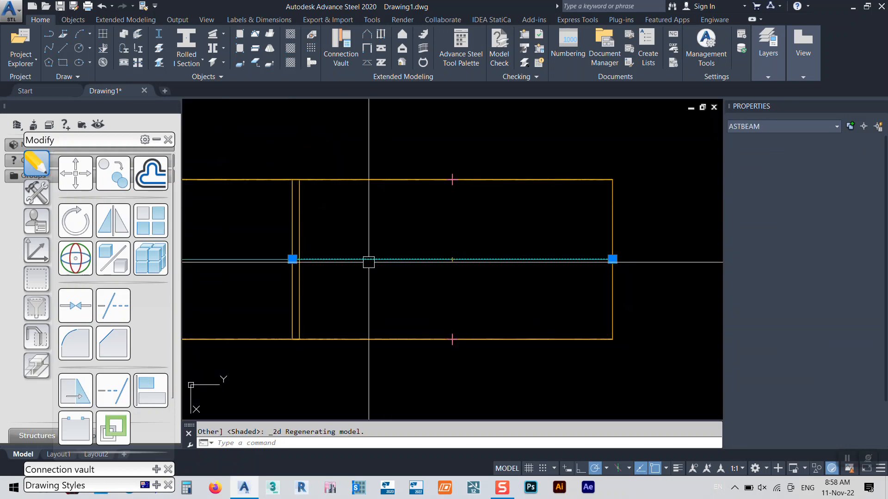
scroll(305, 256, "up", 6)
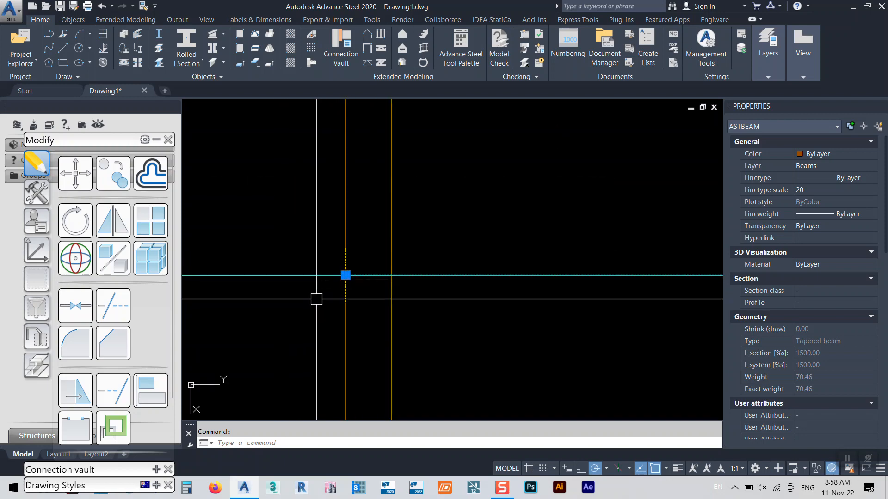
type("m")
key("Return")
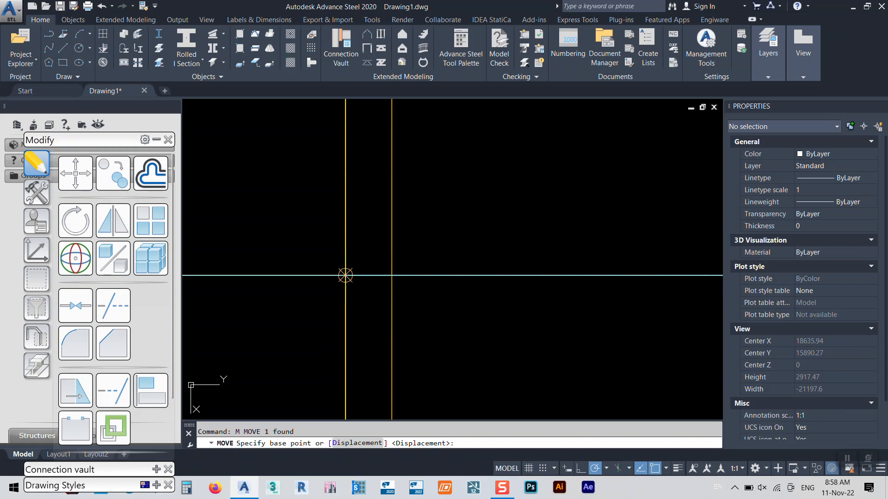
left_click(345, 275)
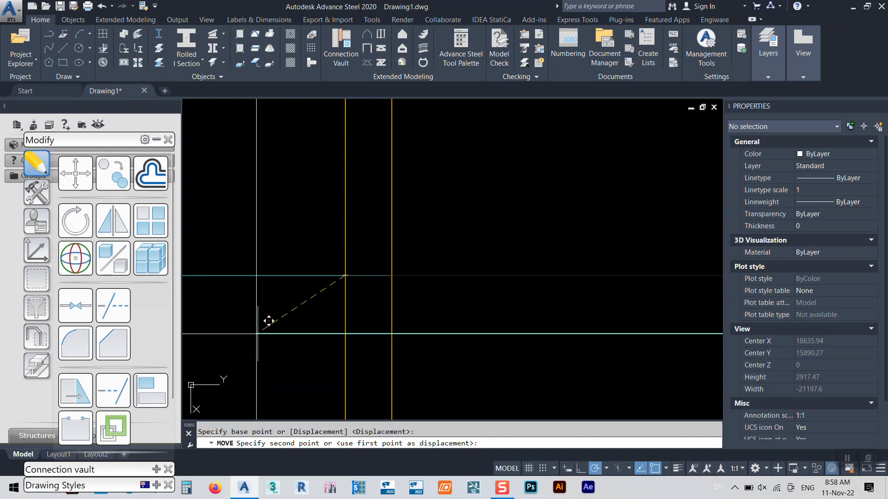
left_click(37, 251)
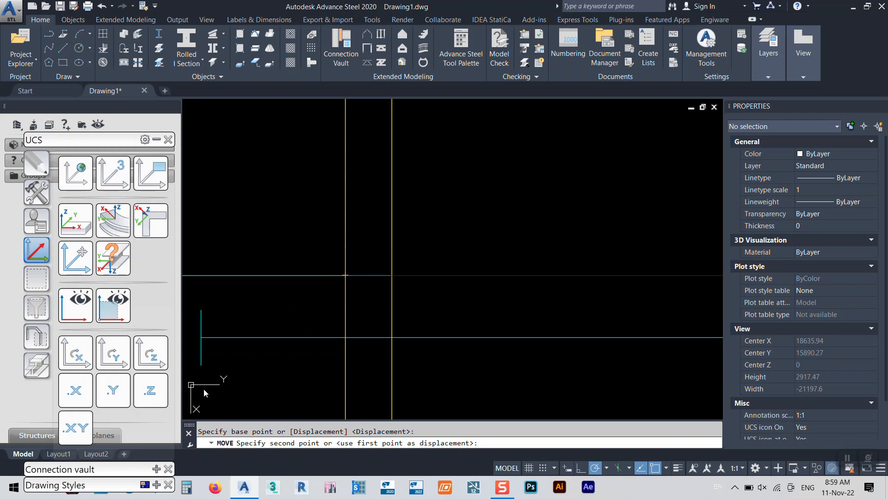
left_click(113, 391)
scroll(438, 257, "down", 2)
scroll(443, 231, "up", 8)
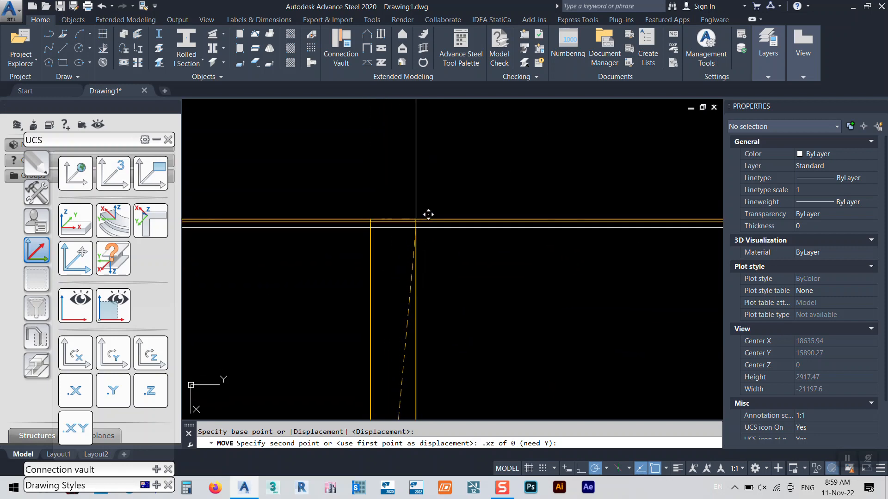
left_click(407, 195)
scroll(379, 213, "down", 10)
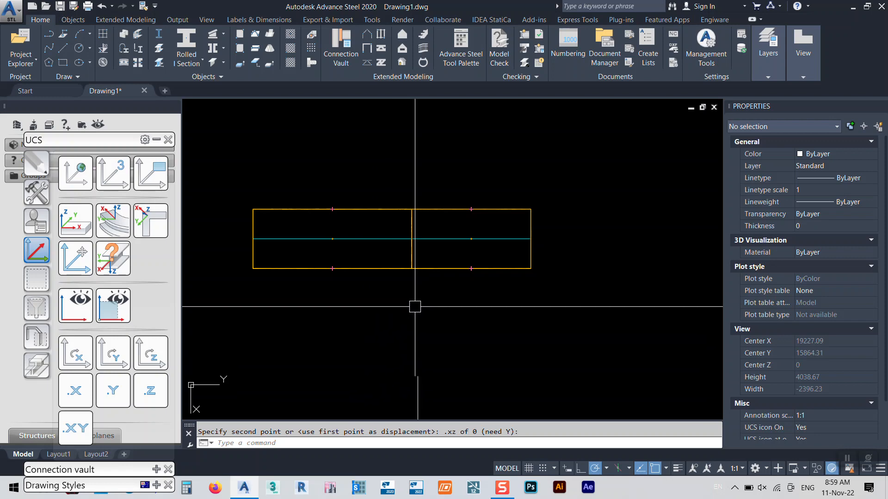
Step: Create a vertical tapered beam 1500 long in the +Z direction from the axis point at the second duct's free end
middle_click_drag(454, 333, 413, 268, "shift")
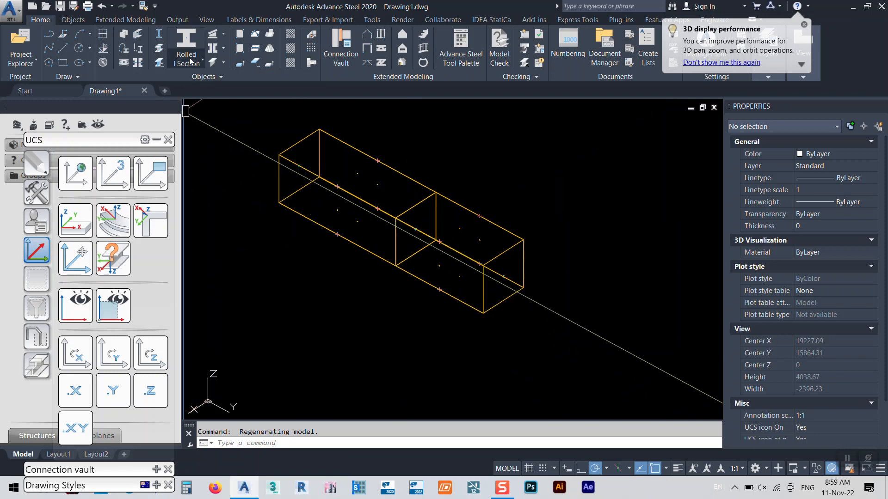
left_click(213, 33)
scroll(254, 157, "up", 4)
scroll(498, 284, "up", 6)
left_click(423, 372)
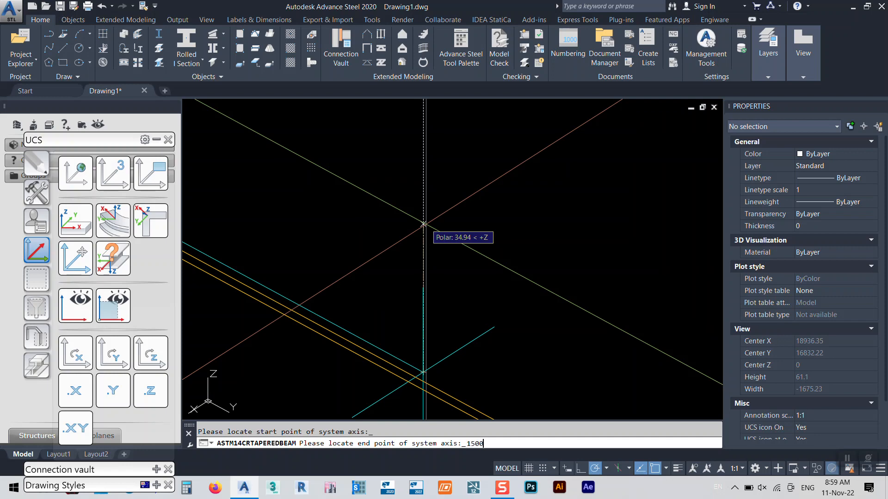
key("Return")
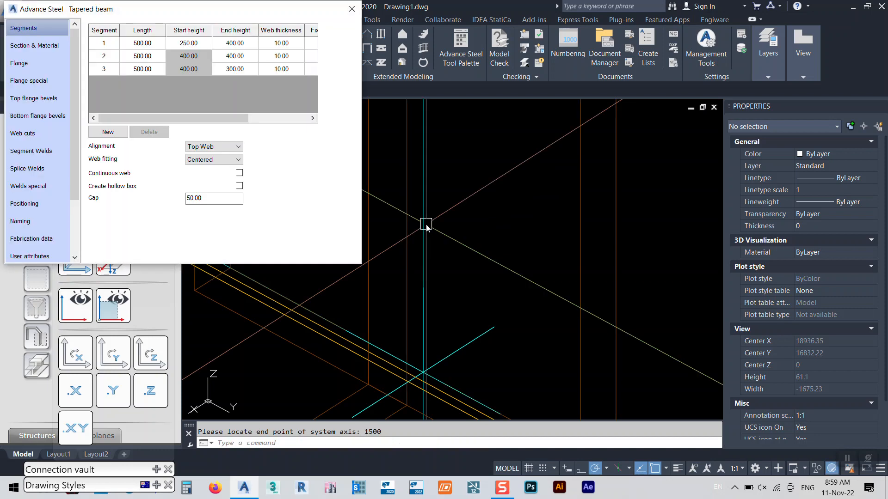
Step: Assign the saved Duct 01 section to the new vertical tapered beam
scroll(526, 272, "down", 14)
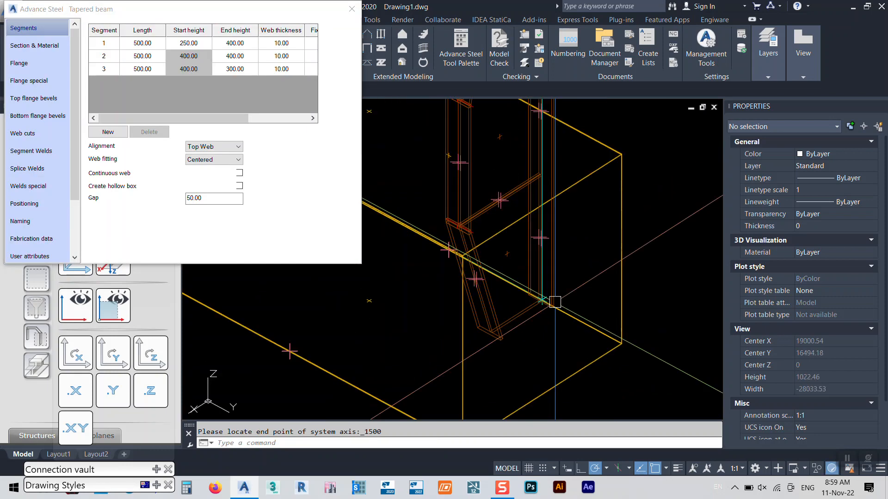
left_click(32, 46)
left_click(200, 37)
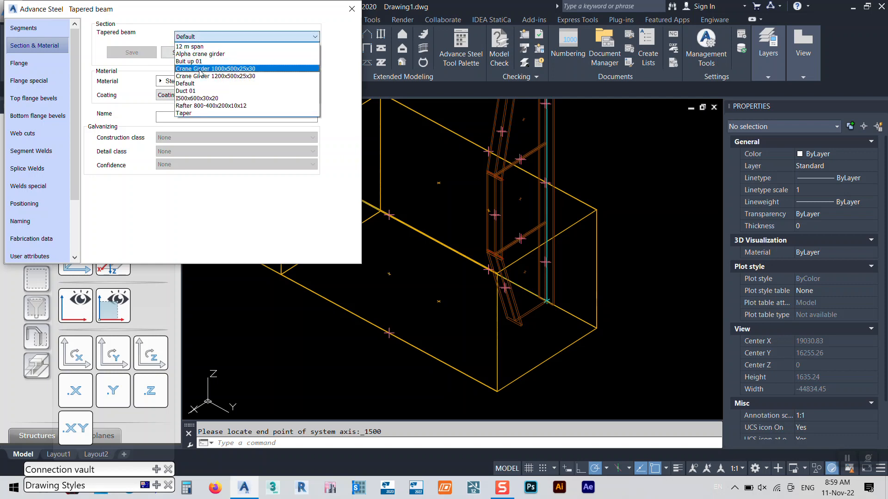
left_click(197, 91)
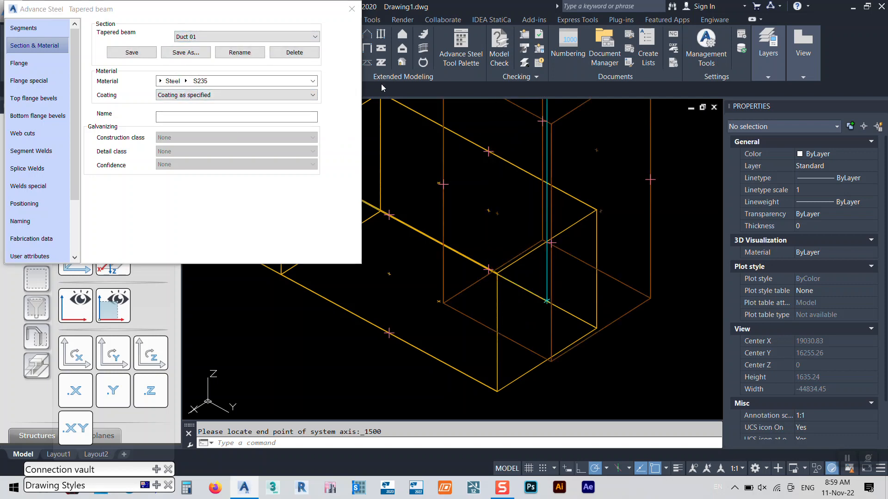
Step: Set the vertical duct's display representation to Separated and close its properties
scroll(41, 222, "down", 1)
left_click(41, 224)
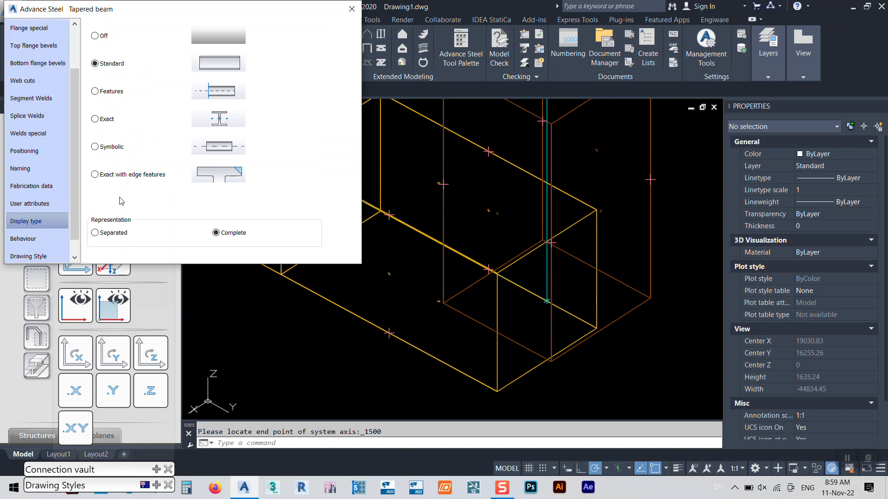
left_click(95, 233)
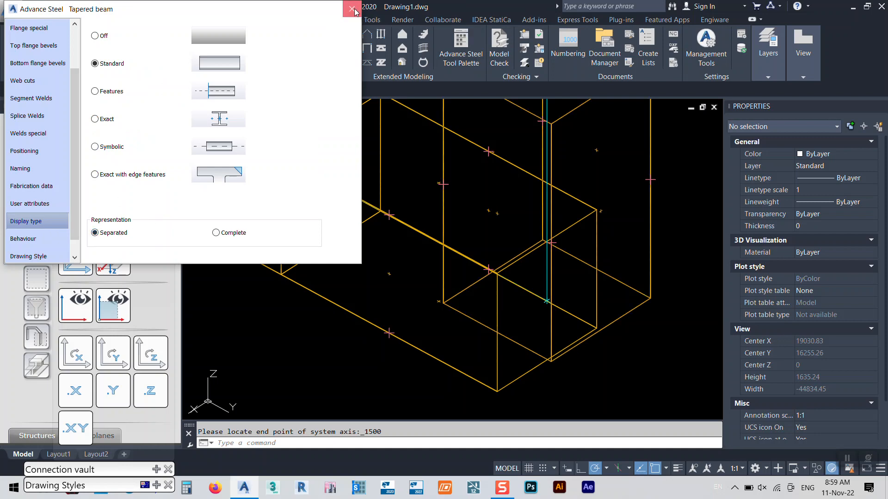
left_click(352, 9)
Step: Select the vertical duct and inspect how its base sits against the second duct's free end
scroll(471, 319, "down", 5)
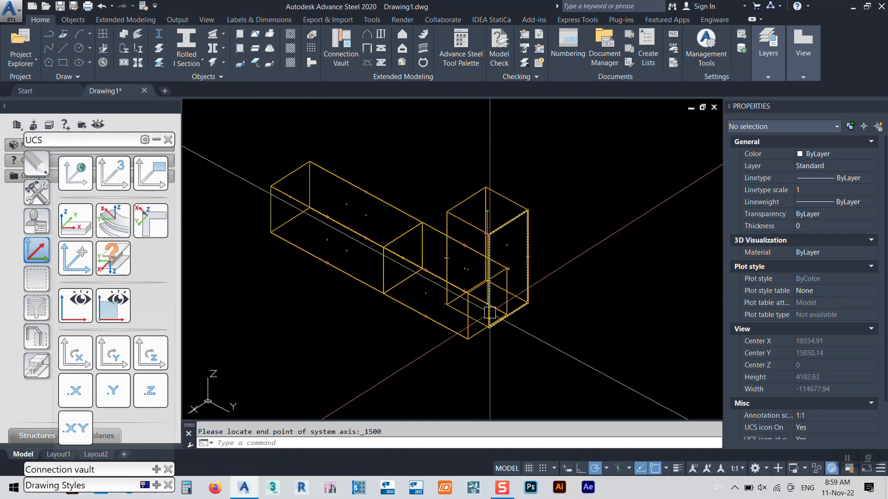
middle_click_drag(489, 313, 609, 306, "shift")
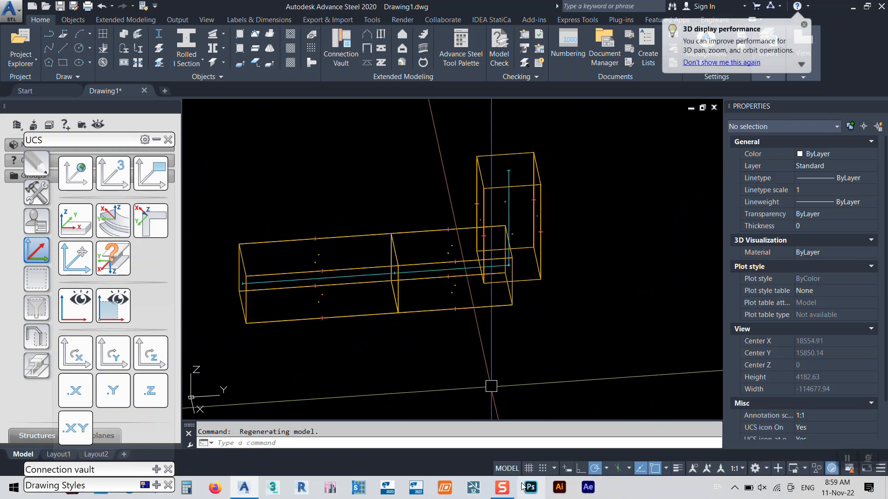
left_click(508, 491)
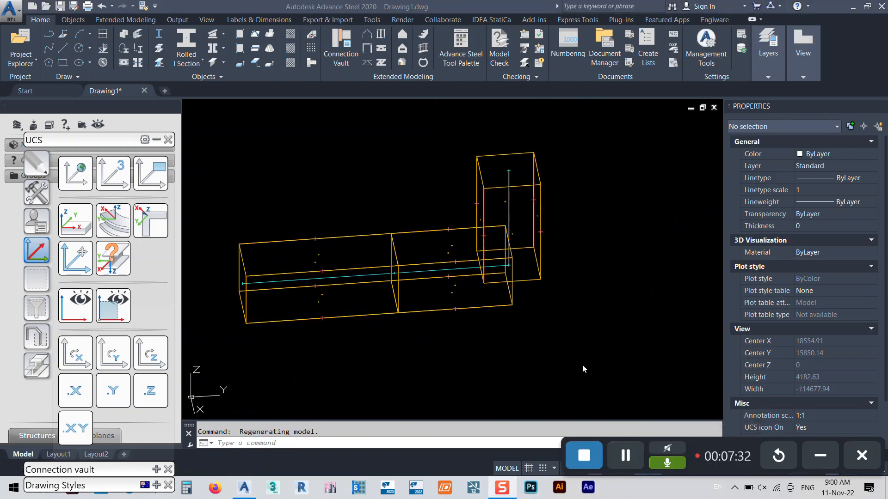
left_click(601, 347)
scroll(513, 257, "up", 4)
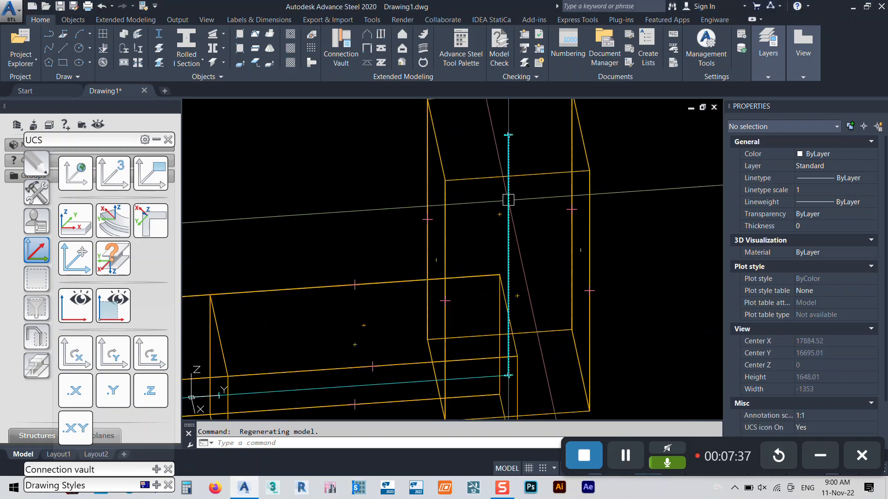
left_click(508, 203)
scroll(538, 205, "down", 2)
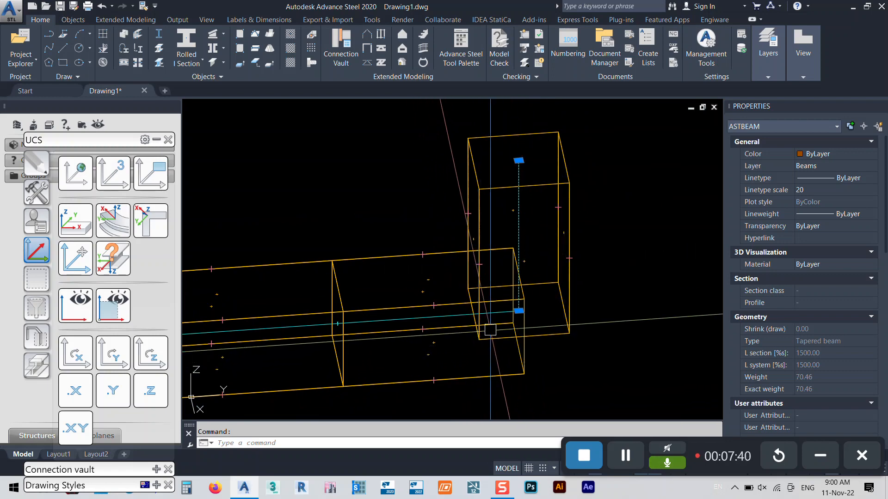
scroll(480, 339, "up", 3)
scroll(467, 337, "down", 2)
scroll(563, 270, "up", 1)
scroll(560, 268, "up", 3)
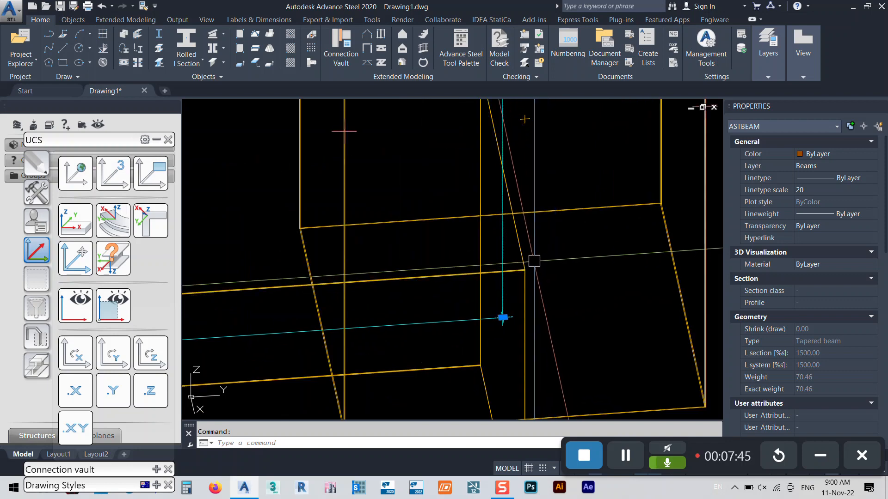
scroll(534, 261, "down", 4)
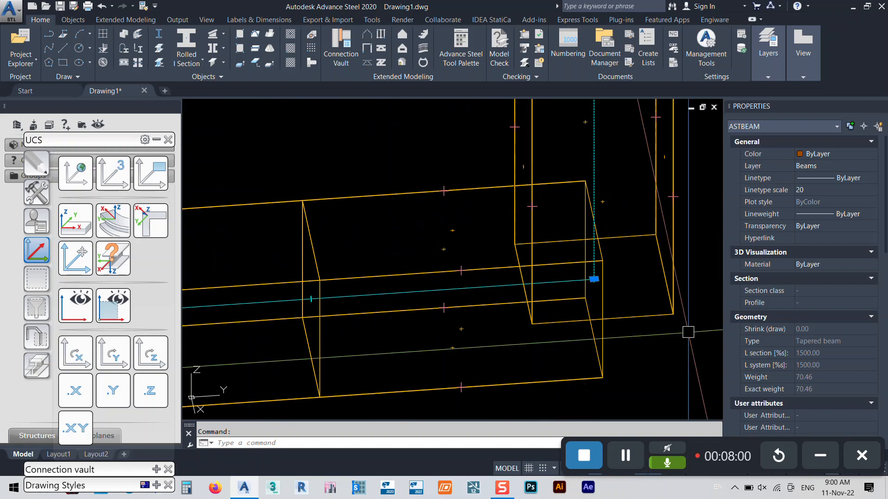
middle_click_drag(661, 370, 535, 331)
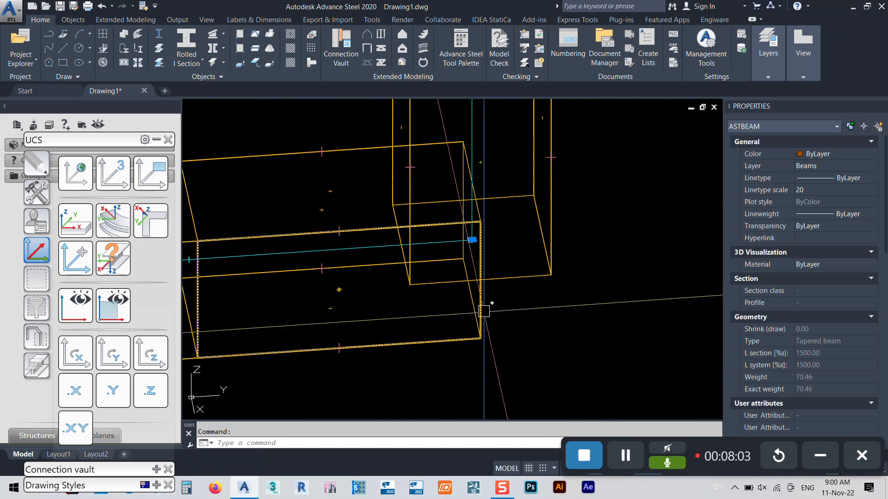
Step: Move the vertical duct from its bottom corner to the upper corner at the second duct's free end
scroll(346, 284, "up", 10)
left_click(456, 272)
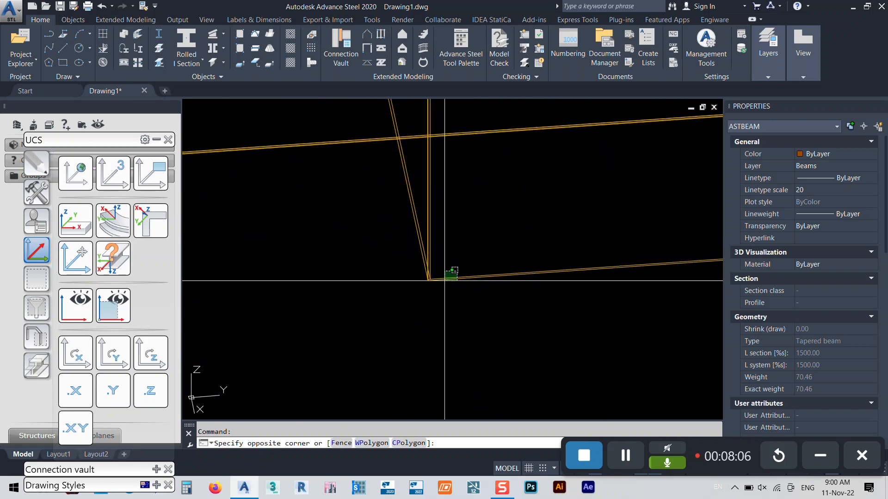
scroll(445, 280, "down", 3)
key("Escape")
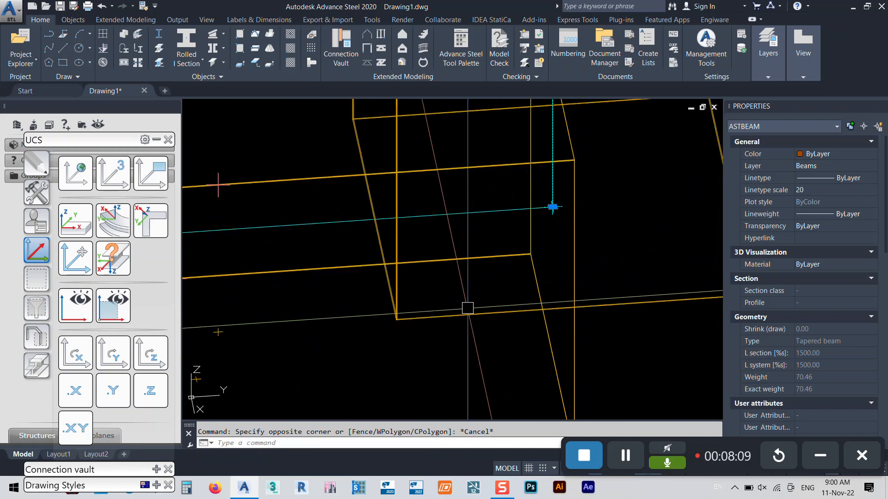
left_click(468, 308)
scroll(458, 312, "up", 4)
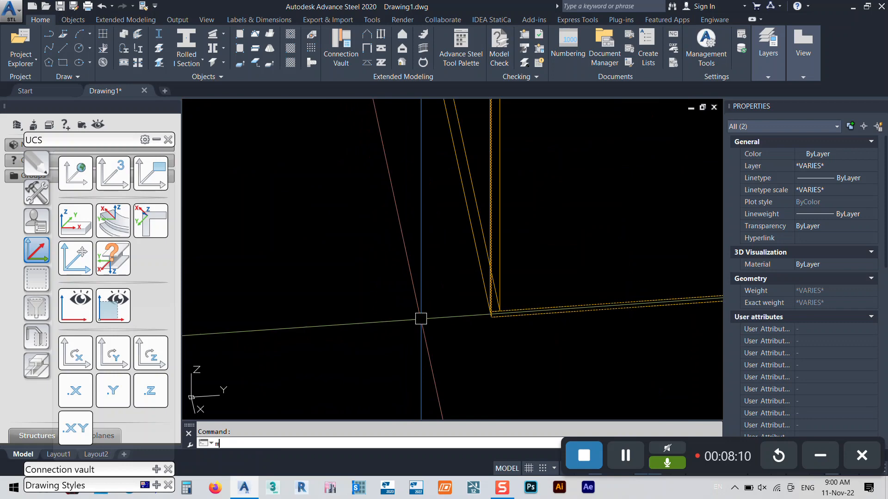
type("m")
key("Return")
left_click(494, 309)
mouse_move(463, 327)
middle_mouse_down()
mouse_move(639, 240)
mouse_move(678, 165)
mouse_move(646, 161)
mouse_move(452, 245)
mouse_move(472, 238)
mouse_move(499, 279)
mouse_move(427, 341)
middle_mouse_up()
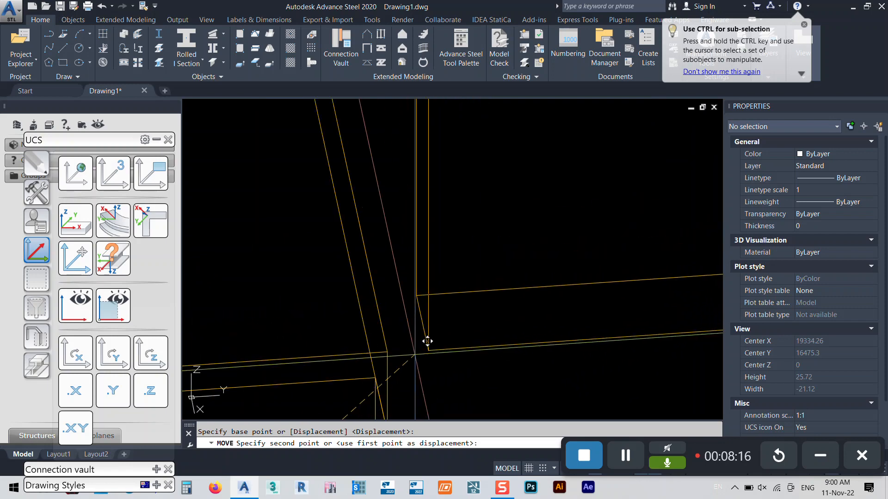
left_click(390, 348)
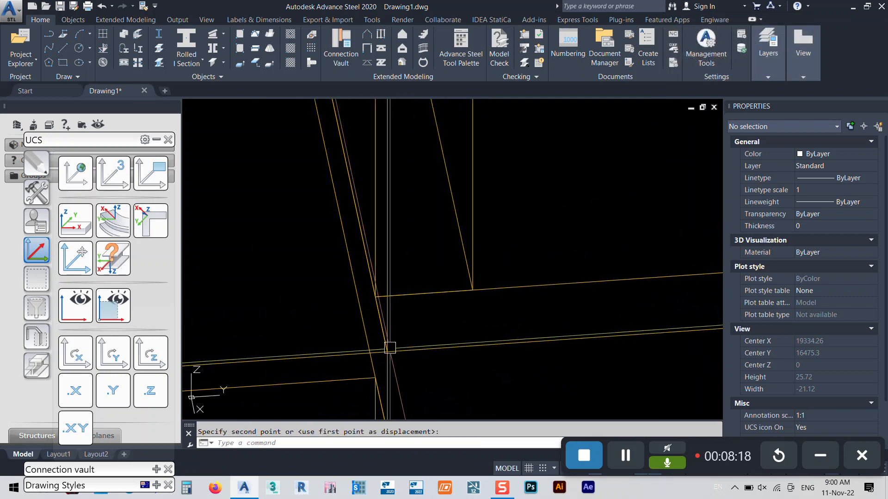
scroll(389, 348, "down", 6)
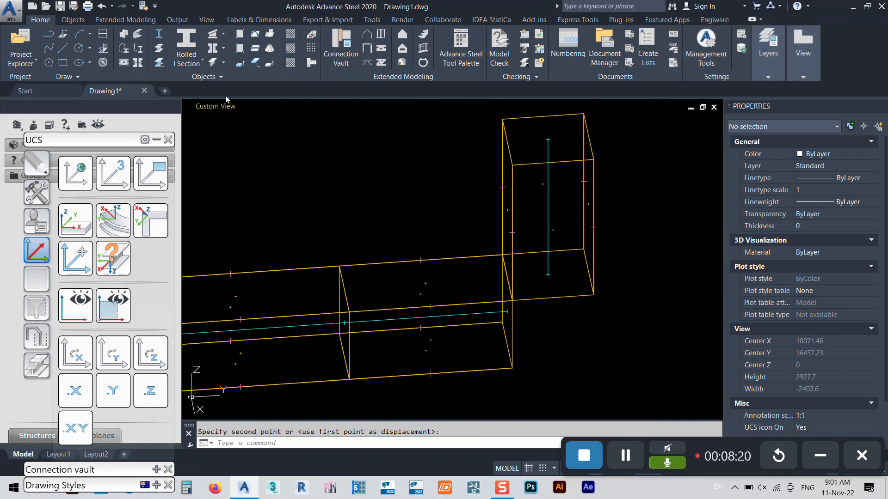
Step: Display the model in the Shaded visual style from the Right view
left_click(230, 107)
left_click(255, 107)
left_click(260, 110)
left_click(262, 111)
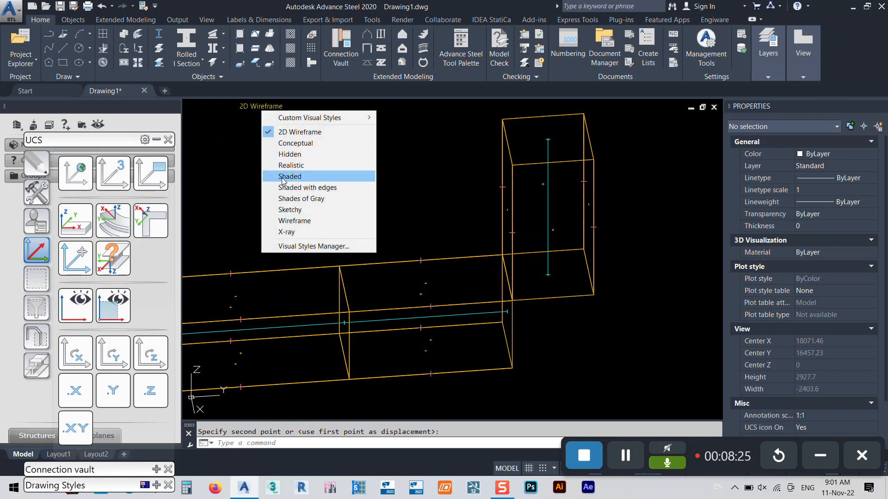
left_click(278, 176)
scroll(518, 326, "down", 3)
mouse_move(527, 353)
middle_mouse_down("shift")
mouse_move(460, 245)
mouse_move(438, 172)
mouse_move(476, 188)
mouse_move(472, 234)
middle_mouse_up("shift")
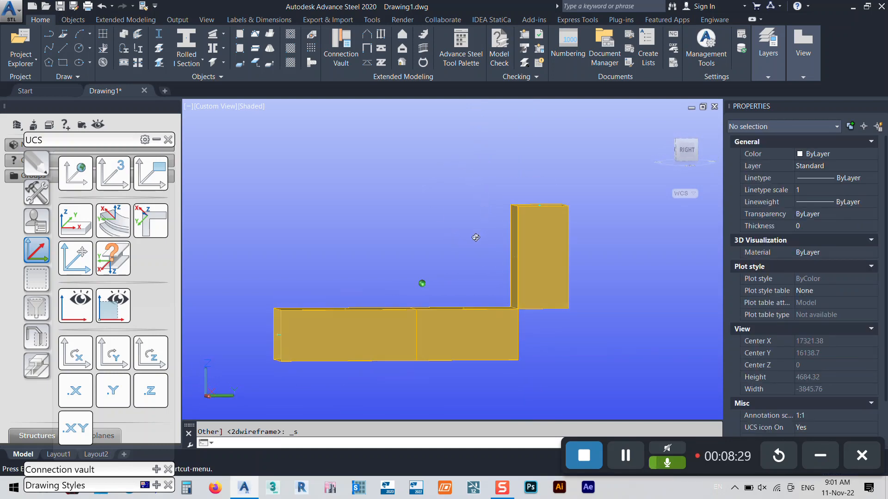
left_click(687, 153)
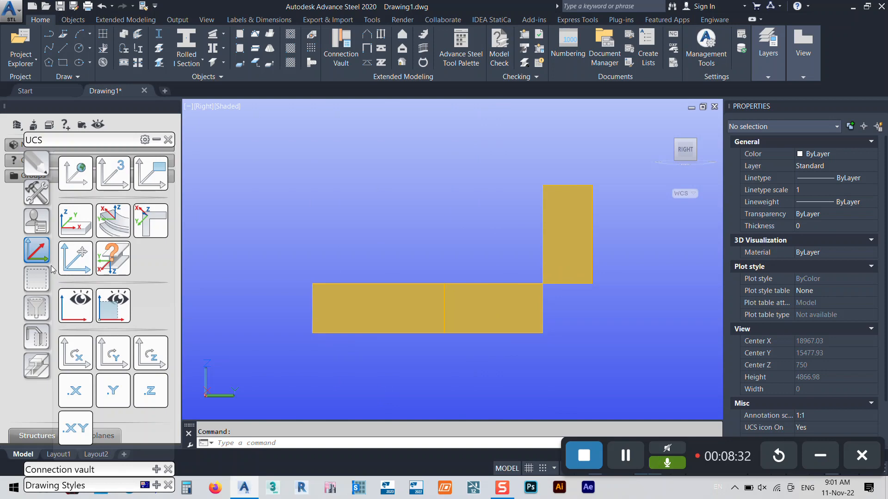
Step: Move the whole vertical duct 500 away from the horizontal run along the 45° polar direction
left_click(644, 172)
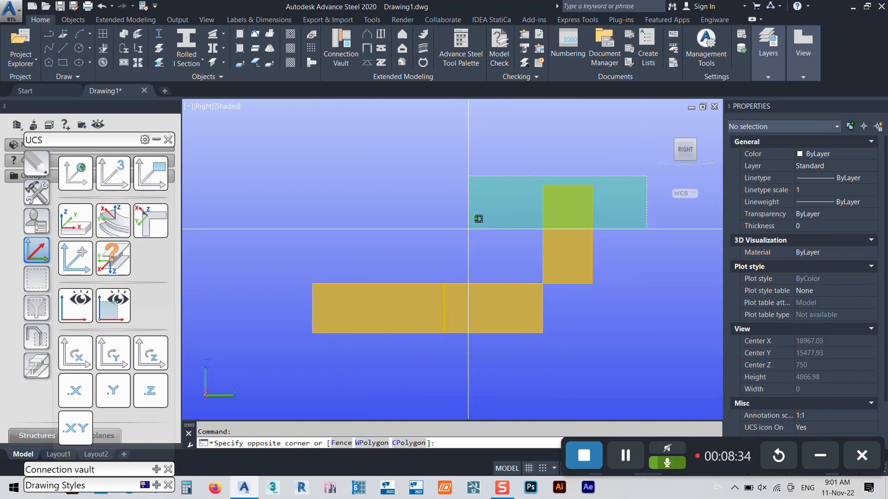
left_click(416, 221)
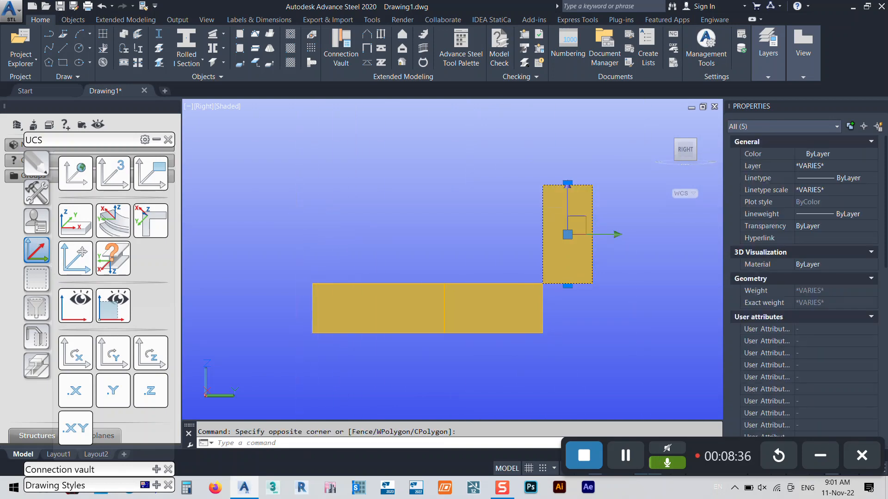
type("m")
key("Return")
left_click(328, 217)
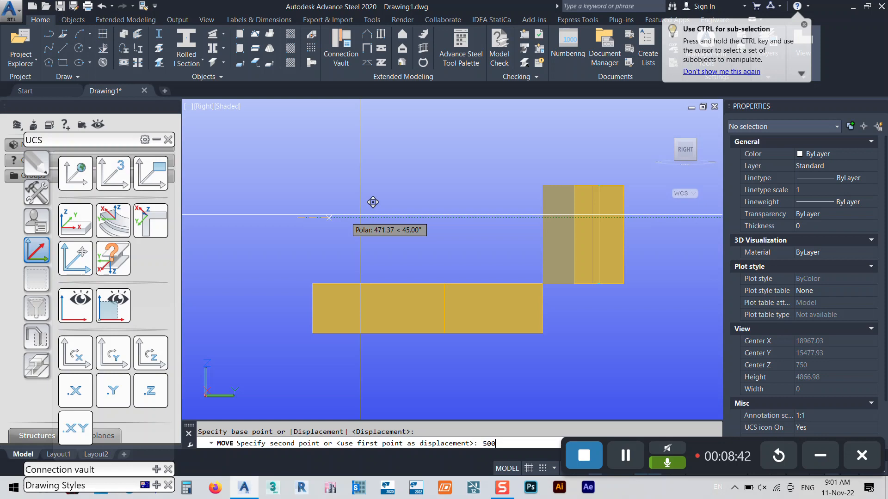
type("500")
key("Return")
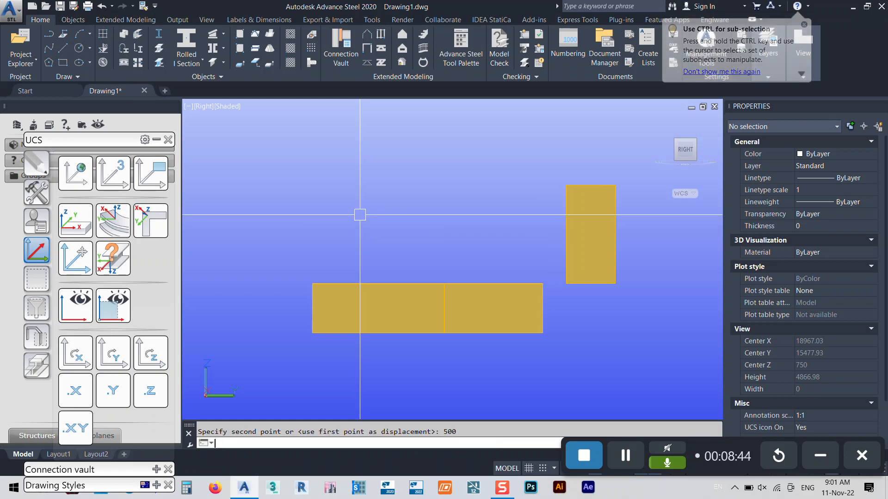
left_click(637, 164)
left_click(512, 224)
type("m")
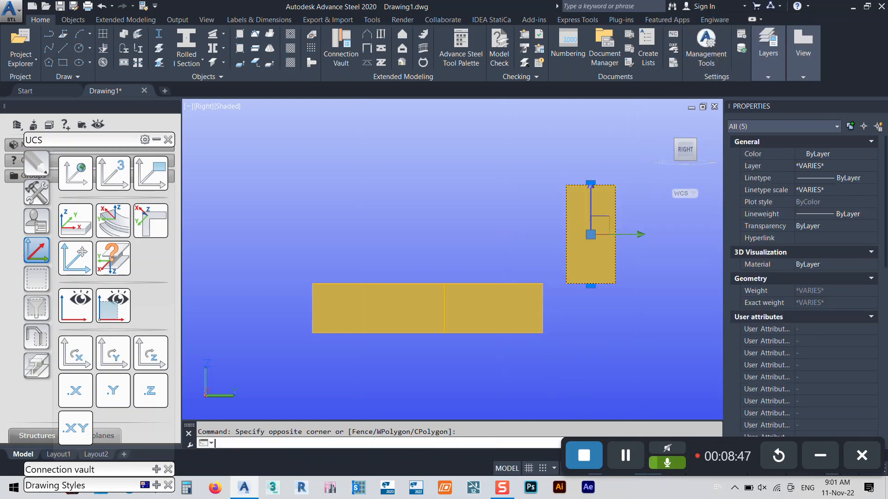
key("Return")
left_click(505, 221)
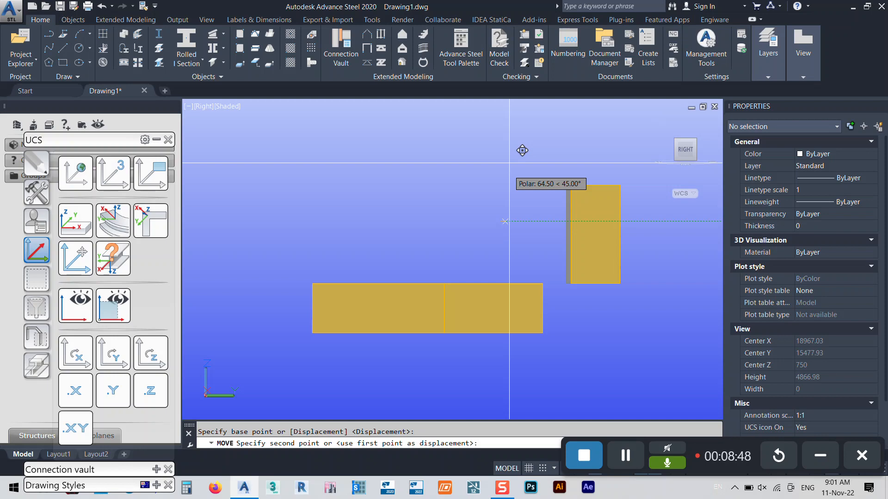
key("Escape")
Step: Move the vertical duct 500 upward in Z with Transform elements, previewing and accepting the result
left_click(641, 167)
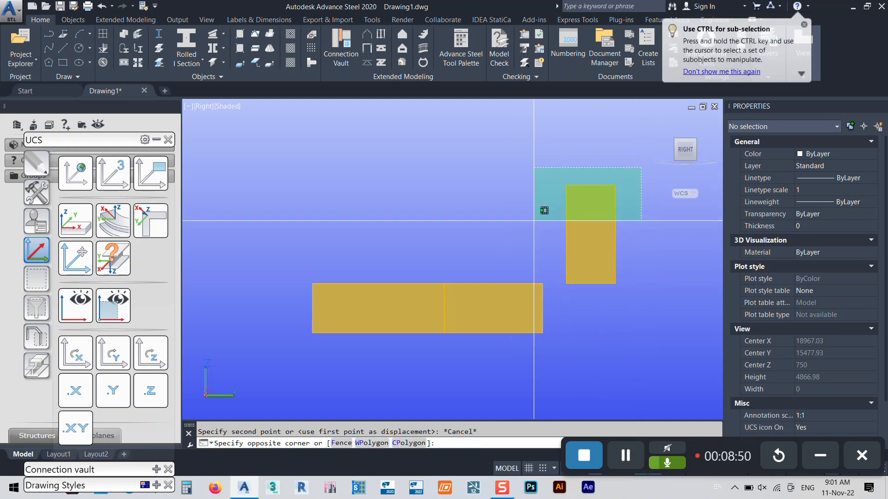
left_click(534, 220)
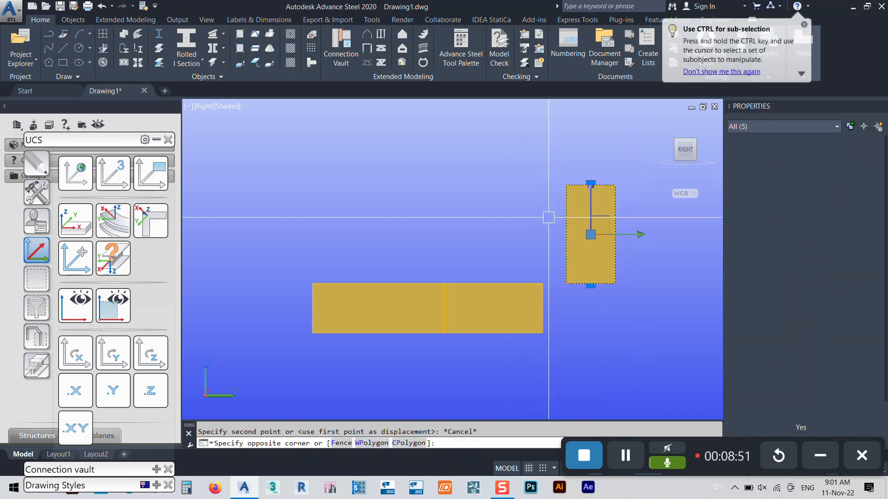
left_click(36, 193)
left_click(144, 183)
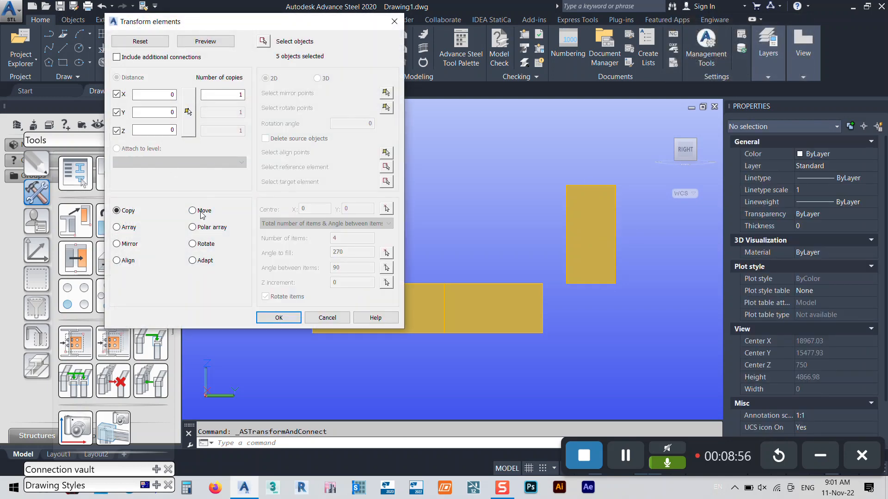
type("500")
left_click(205, 42)
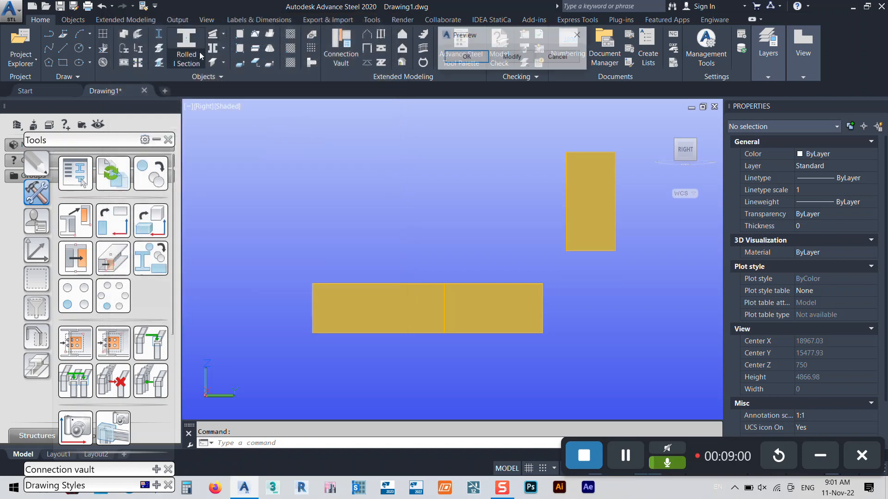
left_click(466, 57)
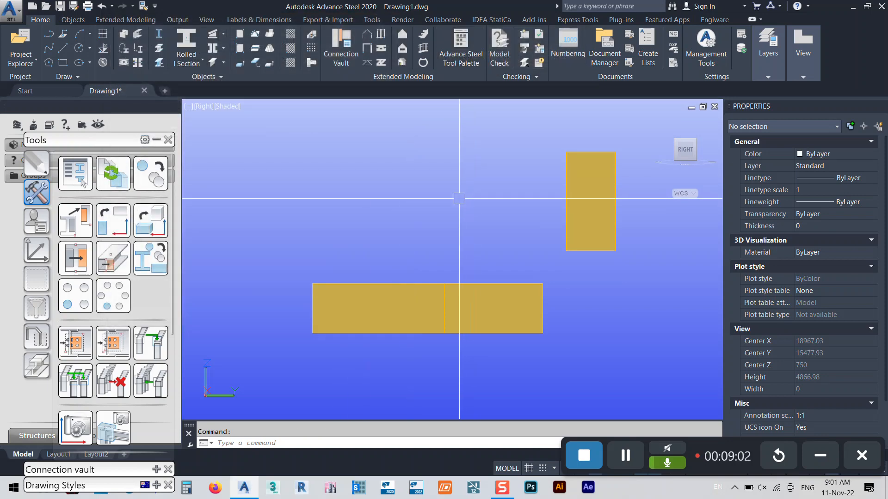
Step: View the three ducts from the Top view to check their alignment
middle_click_drag(460, 196, 391, 159)
middle_click_drag(428, 303, 546, 333, "shift")
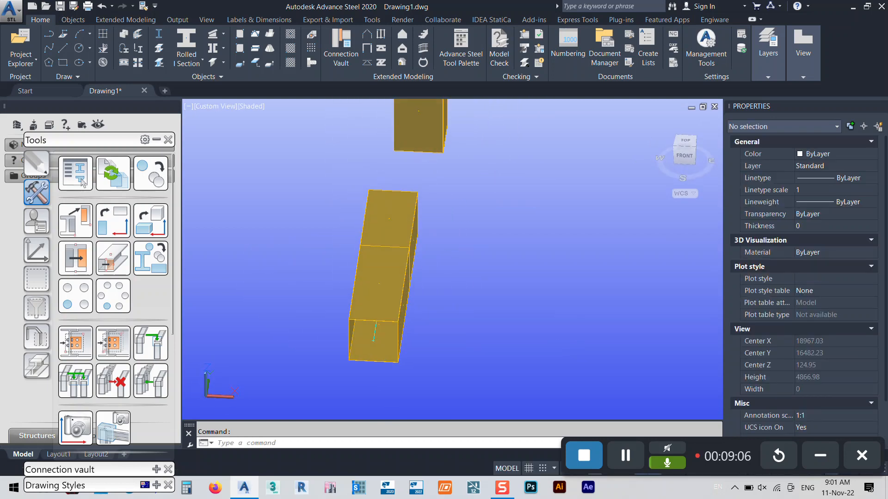
left_click(681, 145)
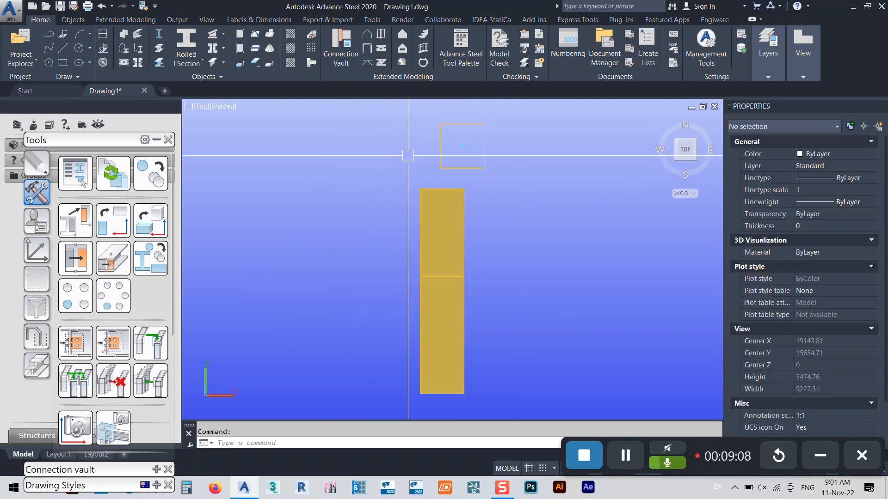
Step: Move the vertical duct in X only with Transform elements, using its corner and the horizontal run's matching corner, and accept the preview
left_click(550, 114)
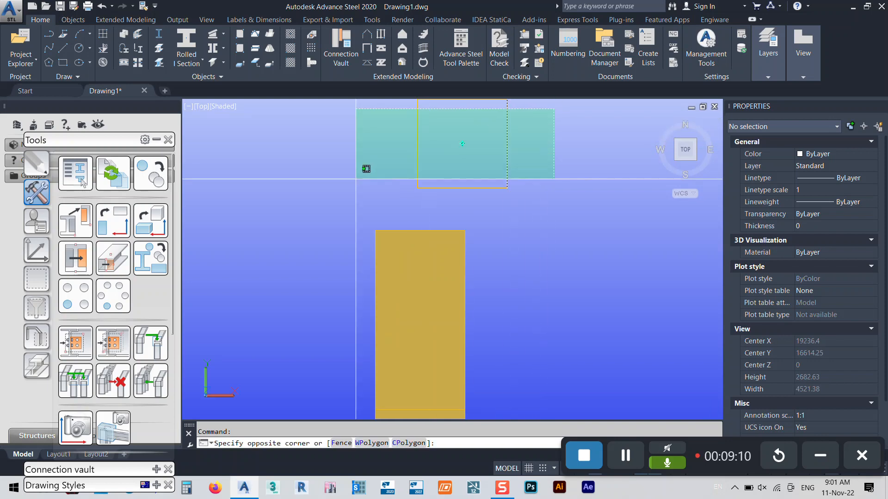
left_click(356, 173)
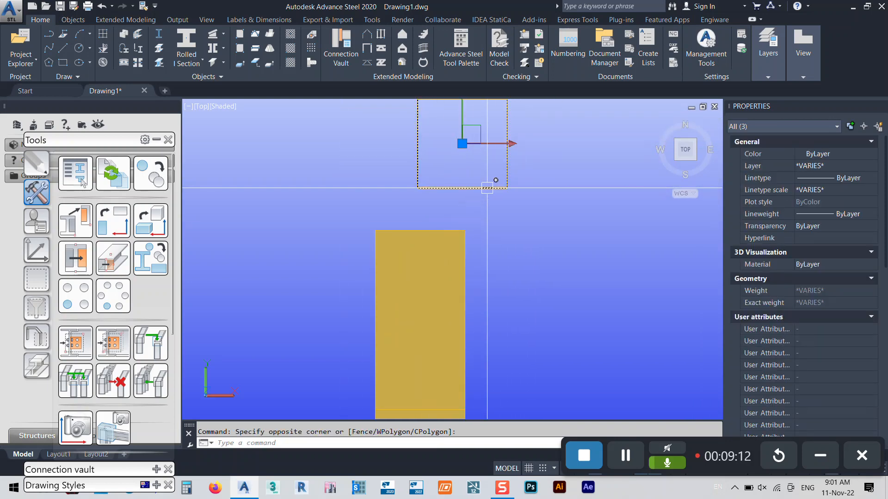
left_click(157, 171)
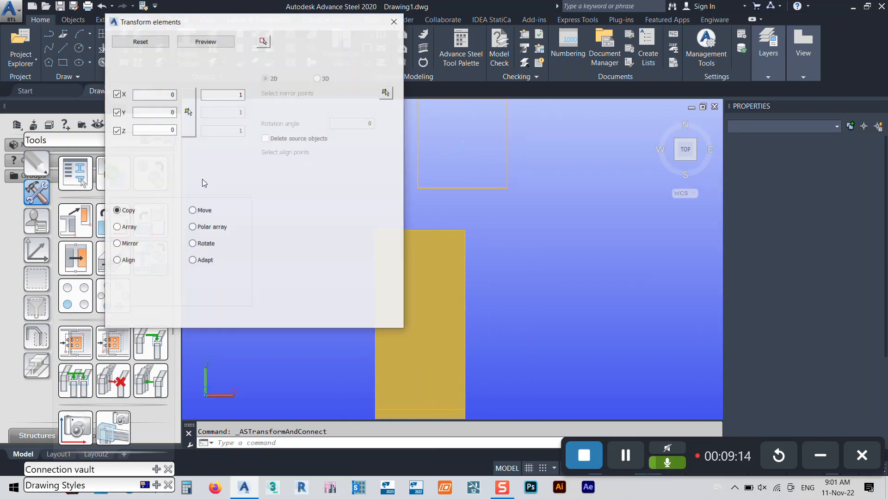
left_click(191, 130)
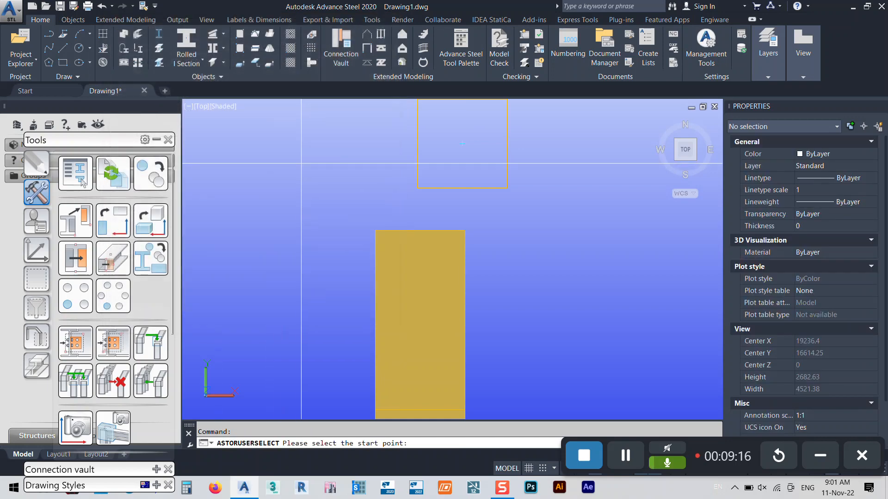
scroll(516, 176, "up", 5)
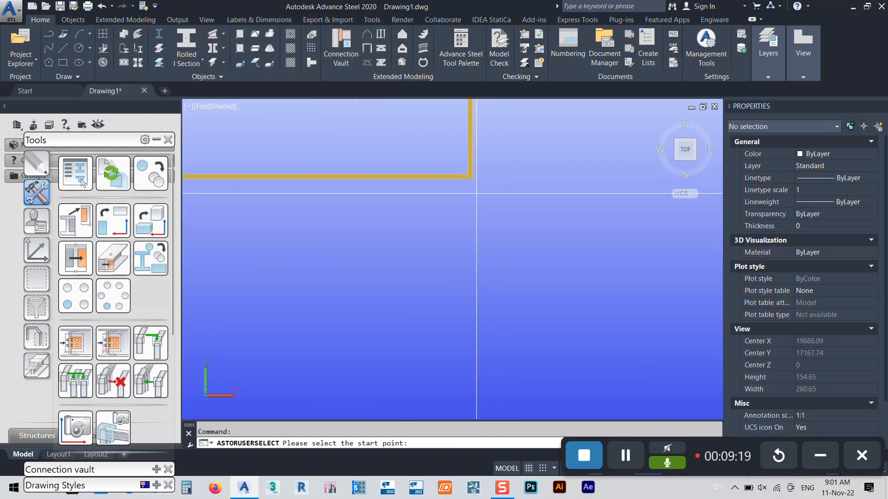
left_click(471, 178)
scroll(472, 179, "down", 8)
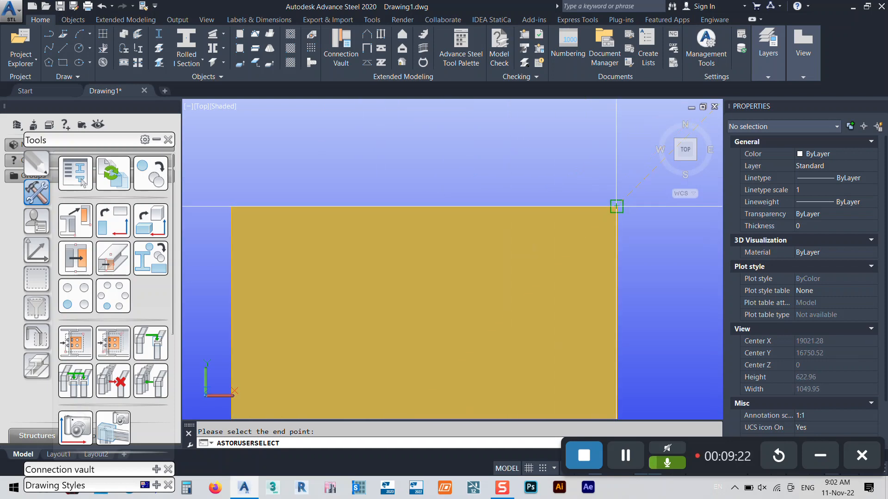
left_click(617, 207)
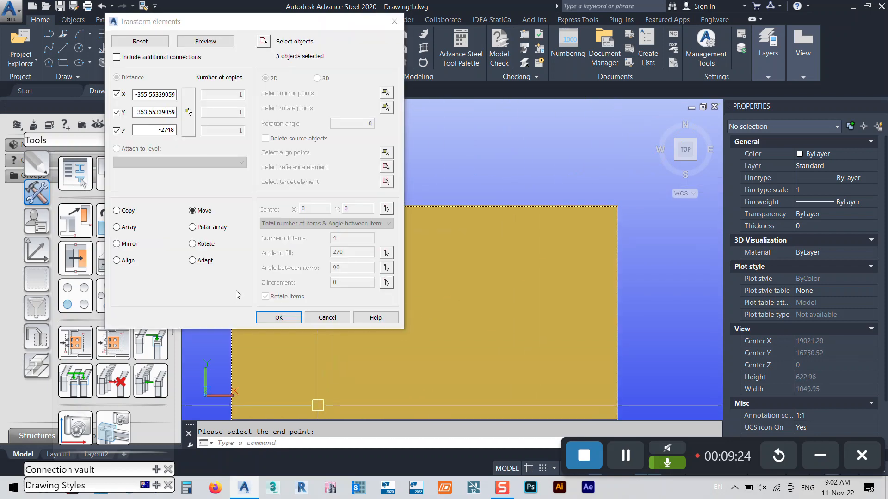
left_click(117, 131)
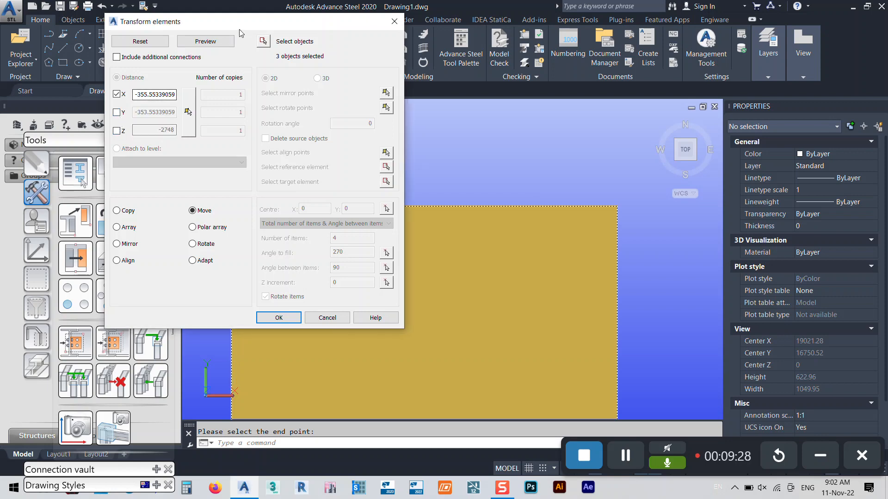
left_click(229, 45)
scroll(468, 130, "down", 8)
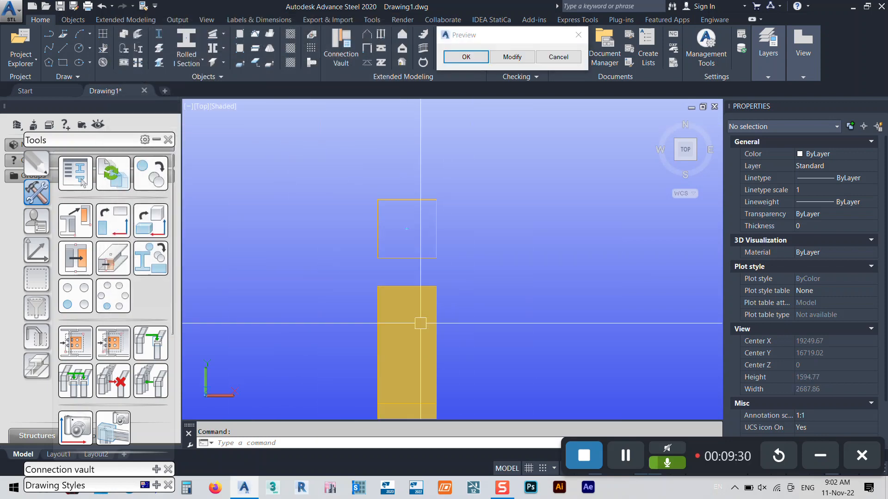
left_click(466, 56)
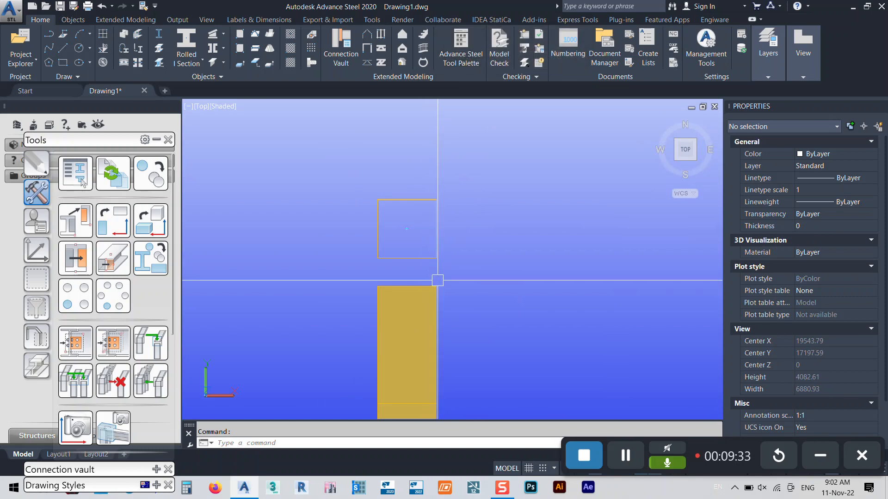
Step: Copy the horizontal run's outer duct piece from its lower end corner to the top outer corner of the vertical duct
middle_click_drag(344, 297, 176, 275, "shift")
scroll(382, 180, "down", 2)
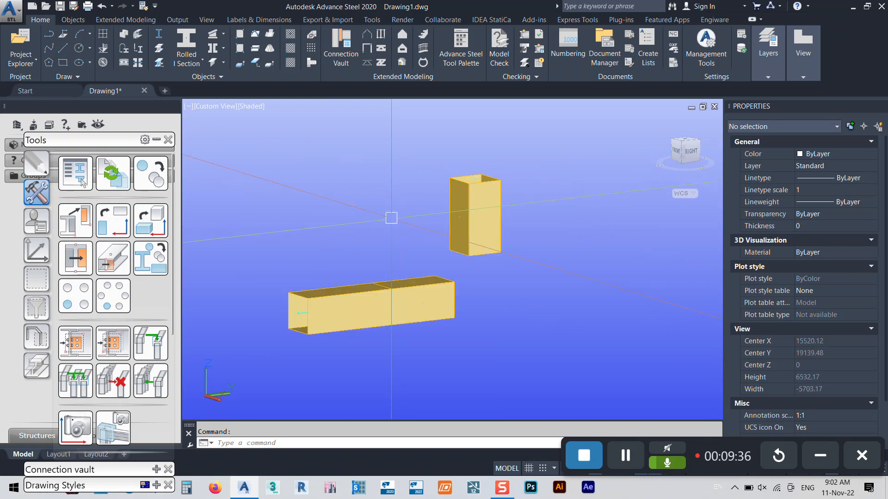
middle_click_drag(382, 296, 326, 294, "shift")
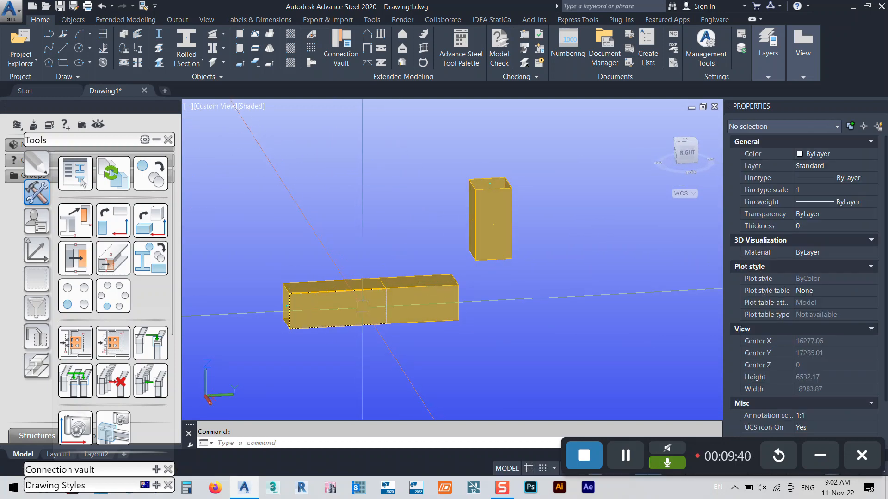
left_click(295, 322)
left_click(279, 229)
left_click(288, 343)
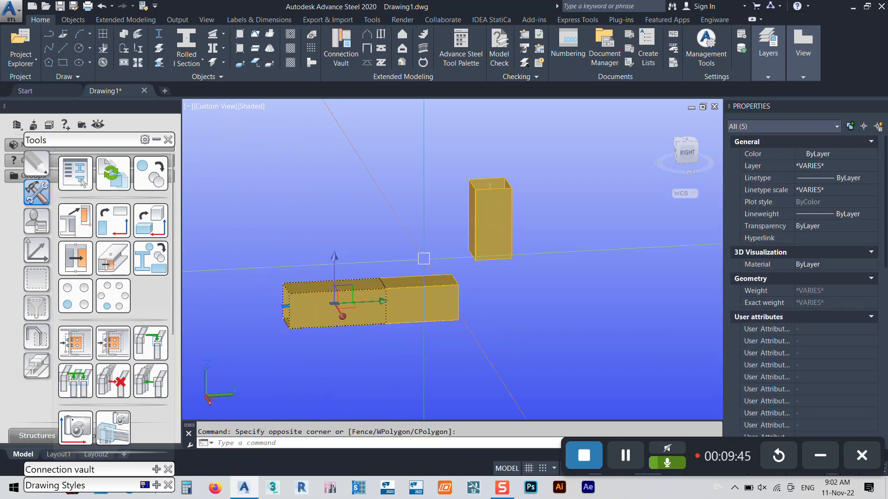
scroll(309, 303, "up", 3)
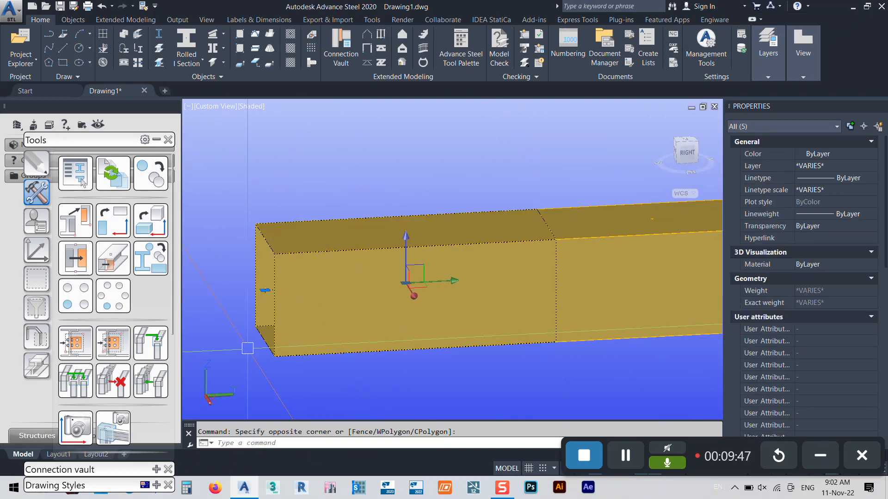
type("co")
key("Return")
scroll(274, 366, "up", 4)
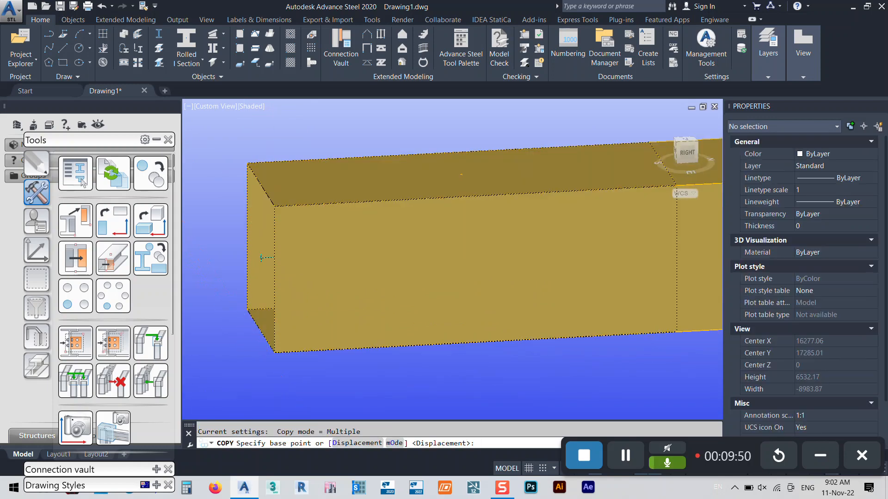
scroll(275, 354, "up", 5)
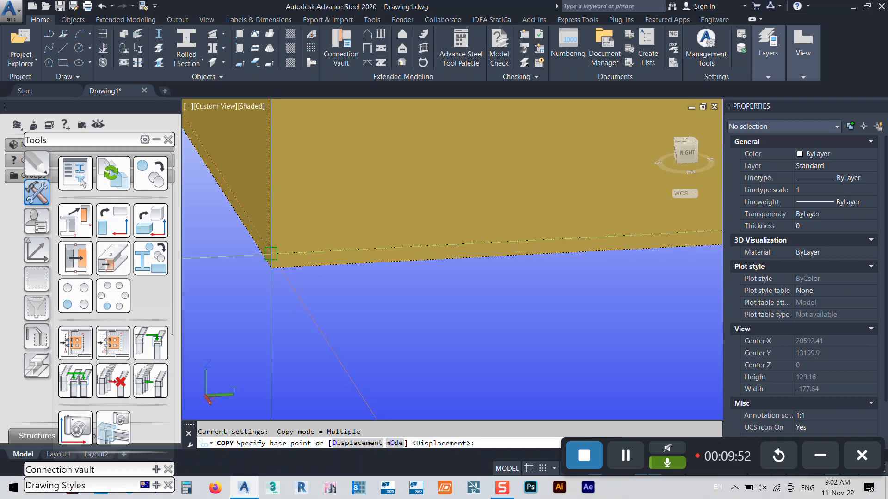
left_click(270, 267)
scroll(270, 267, "down", 8)
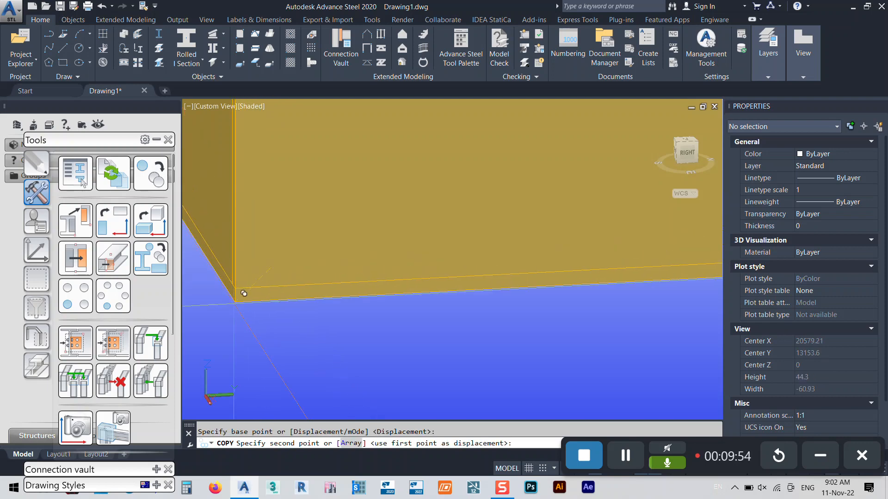
scroll(342, 226, "up", 10)
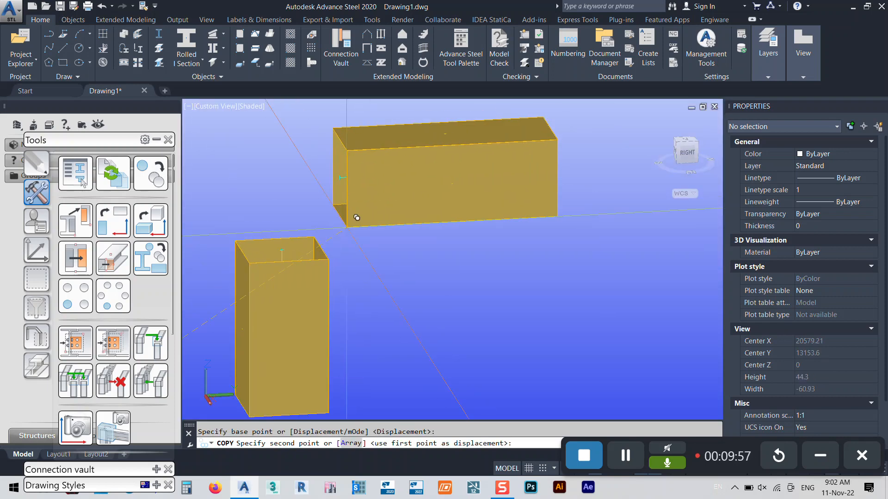
scroll(329, 271, "down", 1)
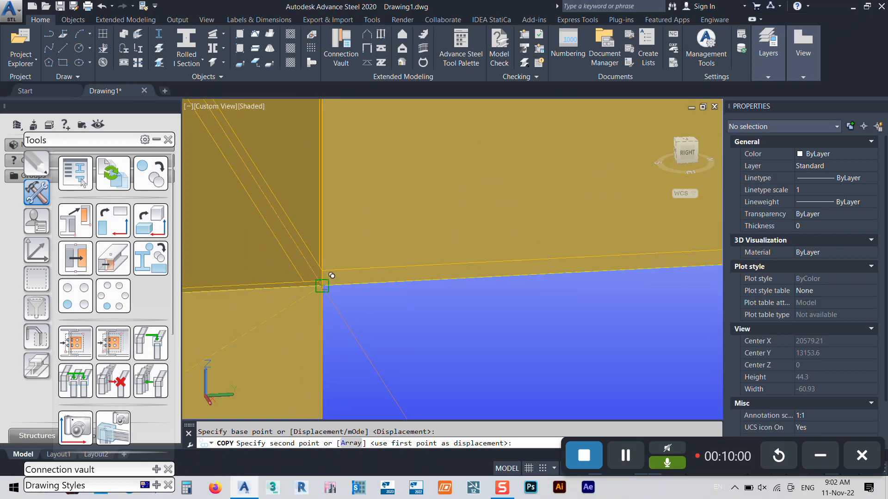
scroll(331, 277, "down", 5)
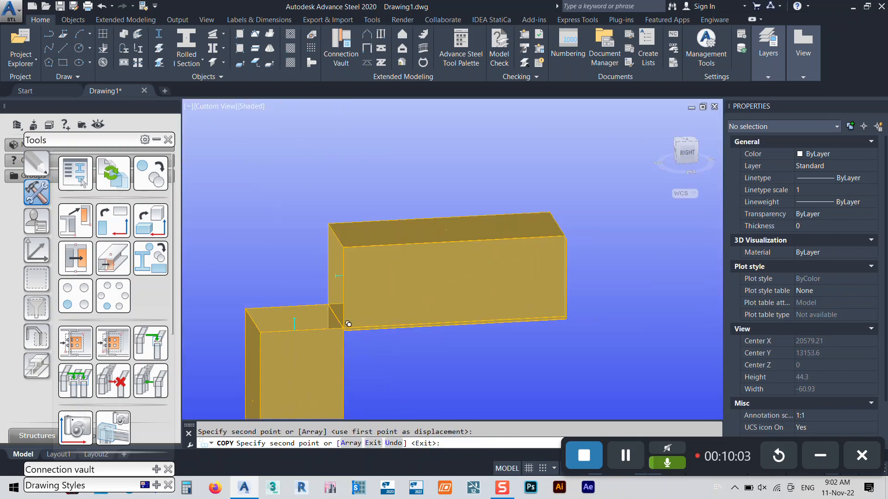
key("Escape")
left_click(423, 306)
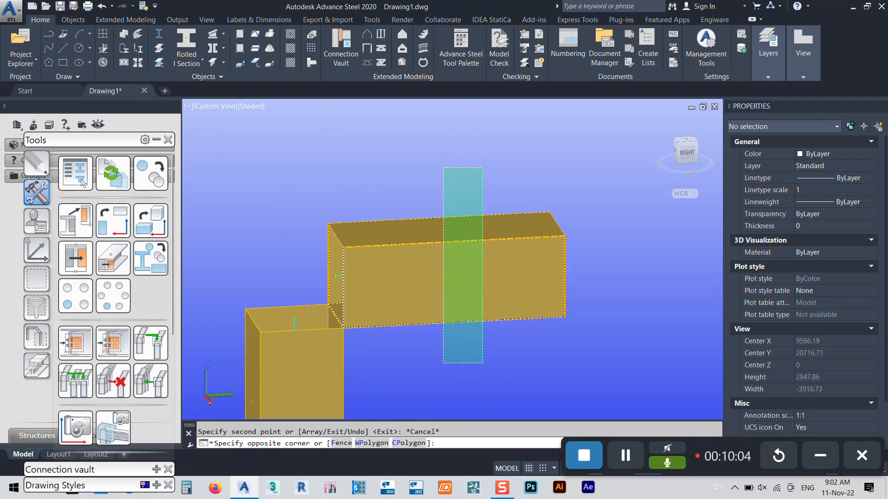
left_click(385, 168)
left_click(141, 184)
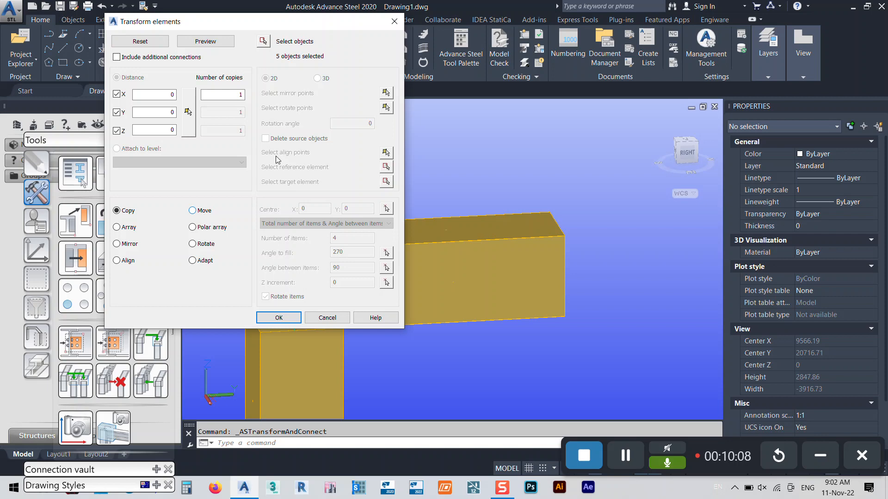
left_click_drag(265, 19, 276, 20)
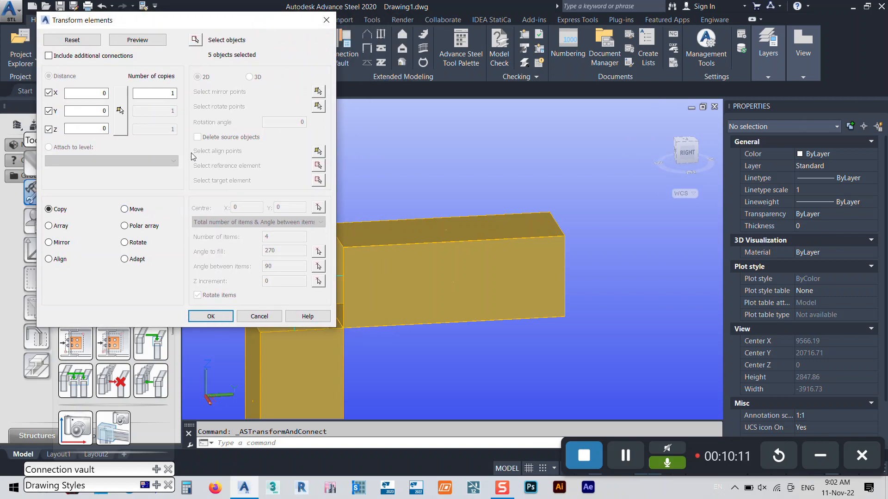
left_click(326, 21)
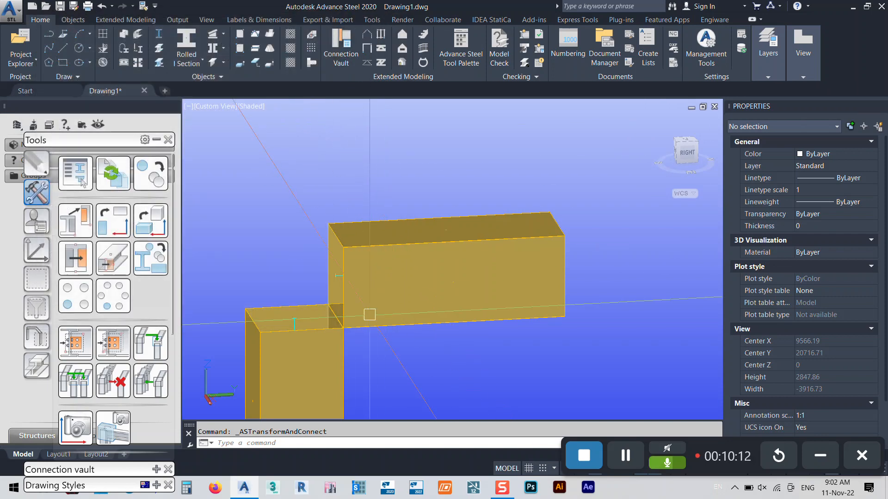
Step: Expand the Connection vault with the Advance Tool Palette collapsed and Drawing Styles closed, and reposition the palettes
scroll(386, 282, "down", 5)
scroll(413, 244, "down", 4)
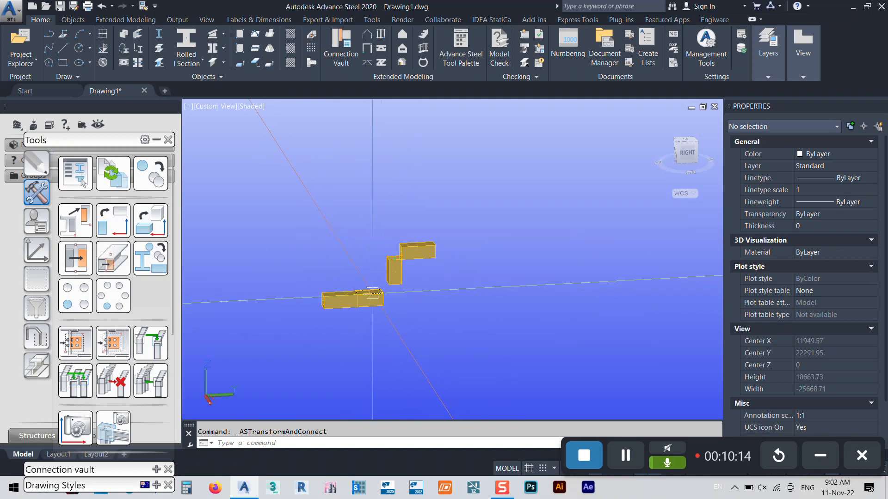
scroll(388, 303, "up", 3)
middle_click_drag(376, 257, 392, 293, "shift")
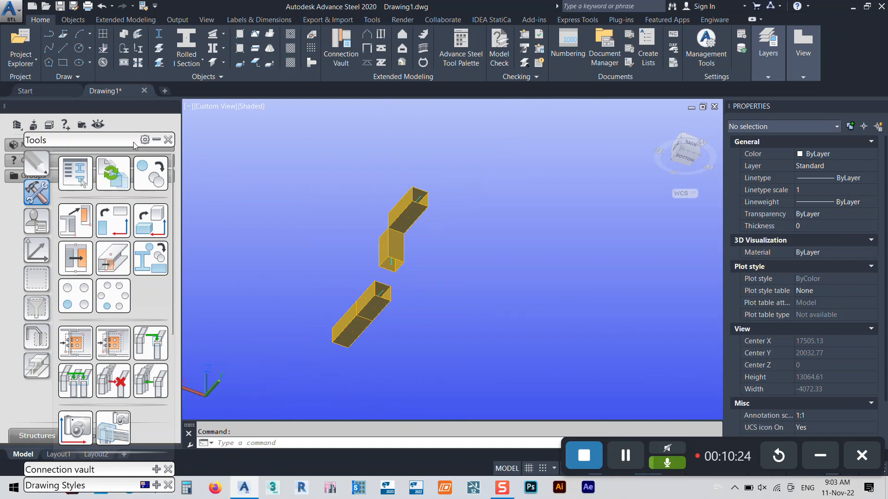
left_click(156, 140)
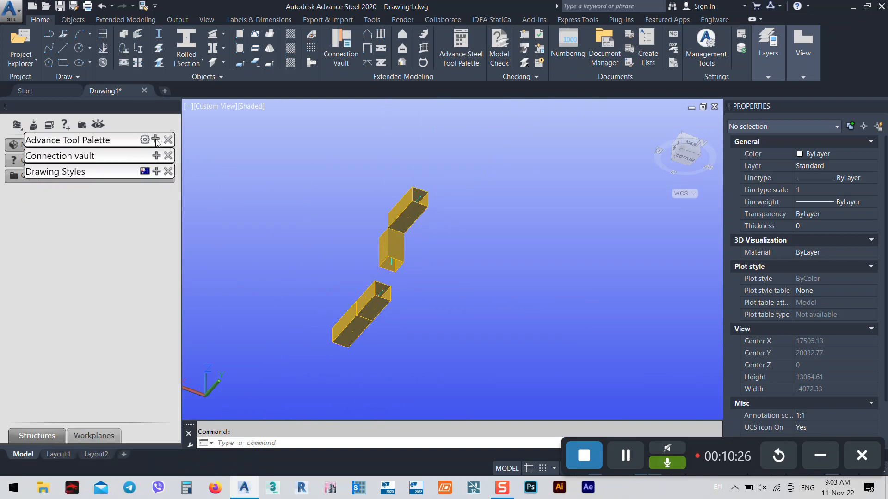
left_click(167, 172)
left_click(155, 155)
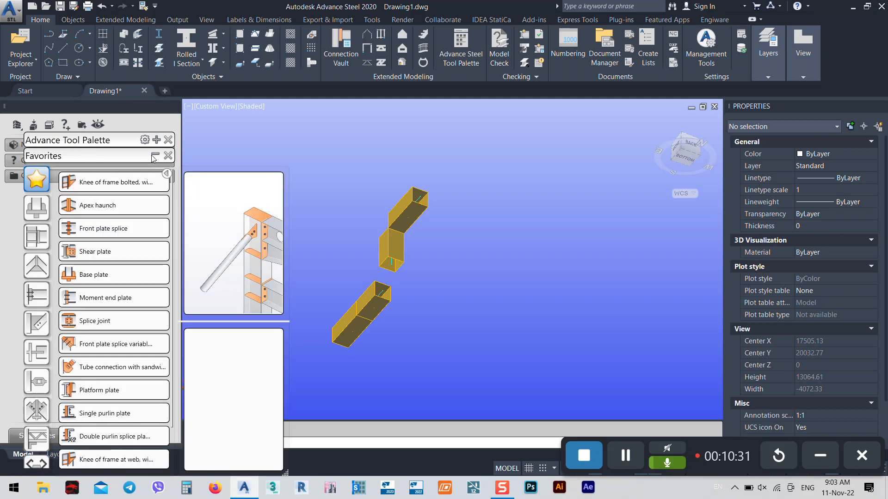
left_click_drag(78, 139, 68, 48)
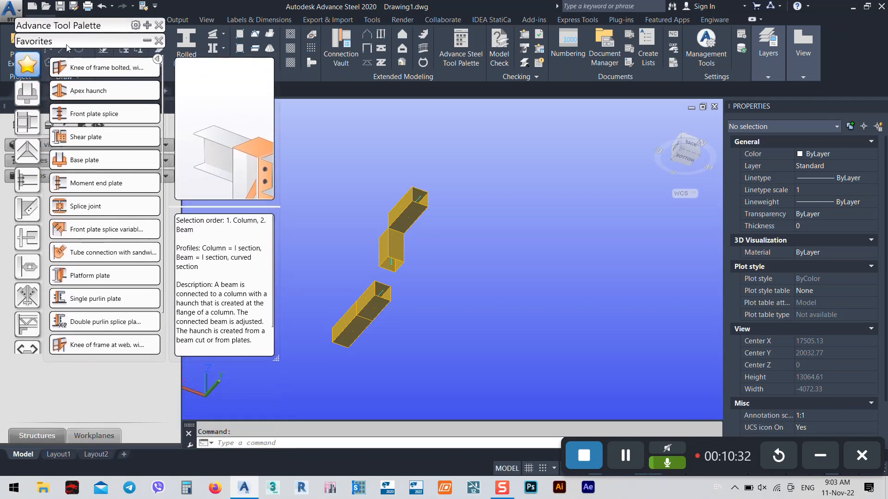
Step: Examine the Connection vault's tube, purlin, platform beam and general bracing categories for a connection that could join the ducts
left_click(29, 241)
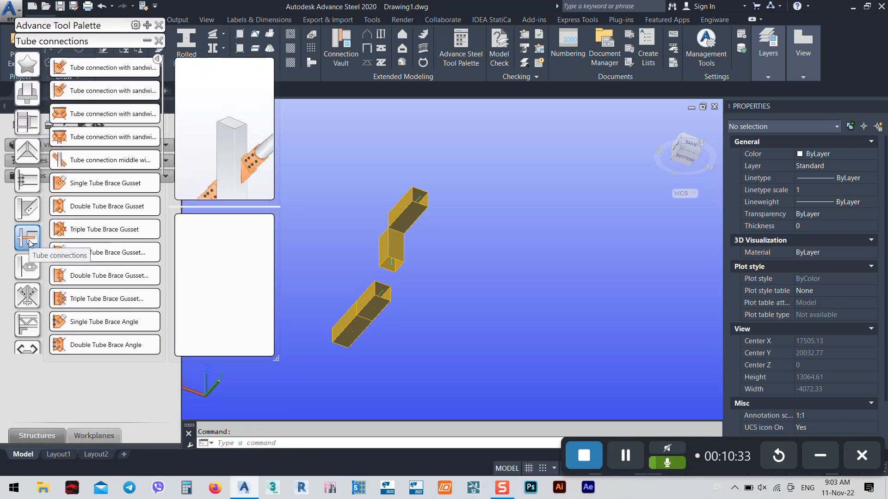
left_click(28, 267)
left_click(29, 298)
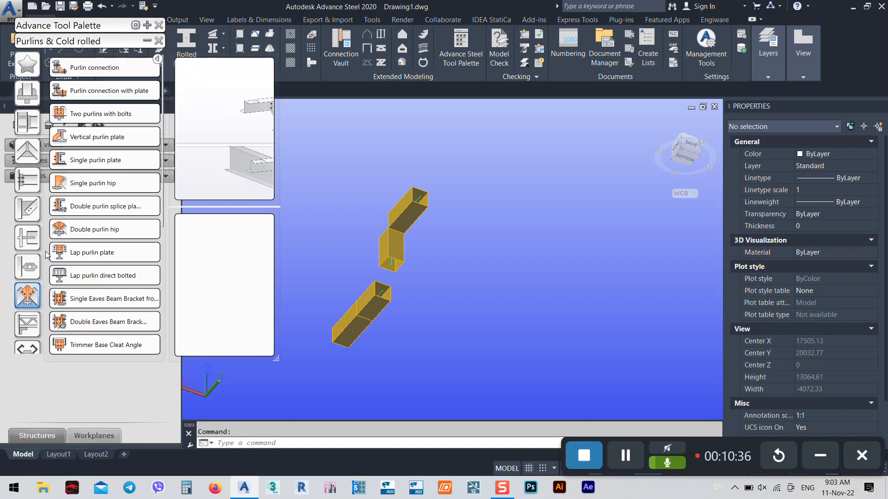
left_click(32, 250)
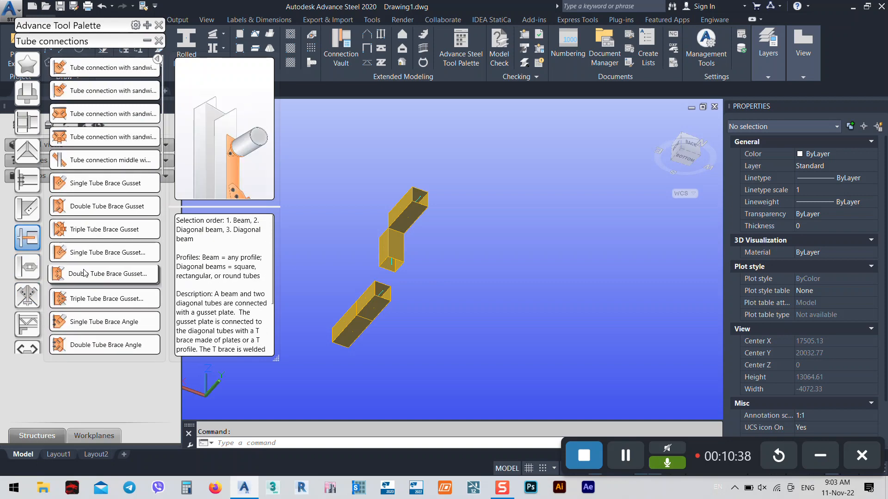
scroll(95, 298, "down", 3)
scroll(95, 298, "down", 3)
left_click(27, 209)
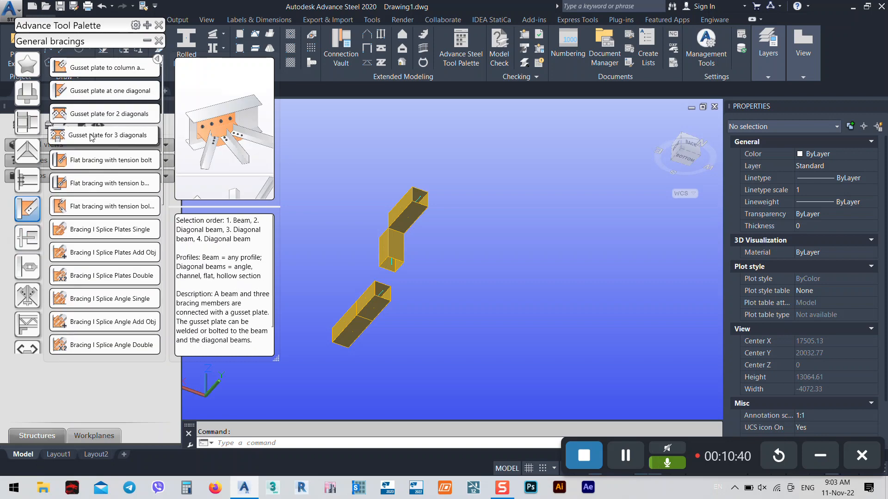
left_click(37, 175)
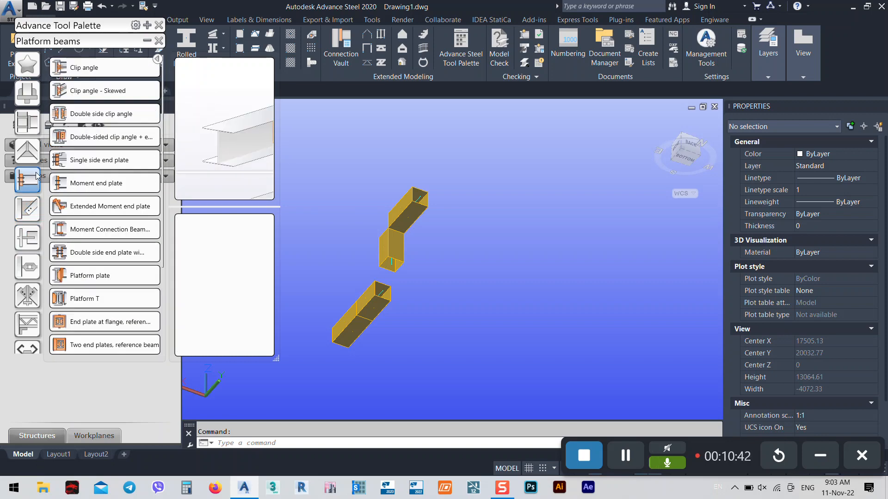
left_click(26, 153)
left_click(23, 191)
scroll(95, 225, "down", 1)
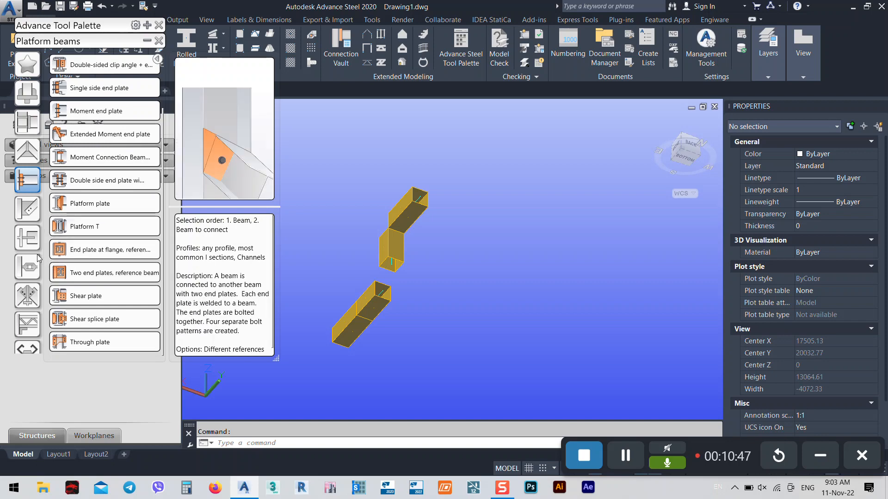
left_click(28, 238)
scroll(110, 209, "down", 2)
scroll(110, 210, "down", 4)
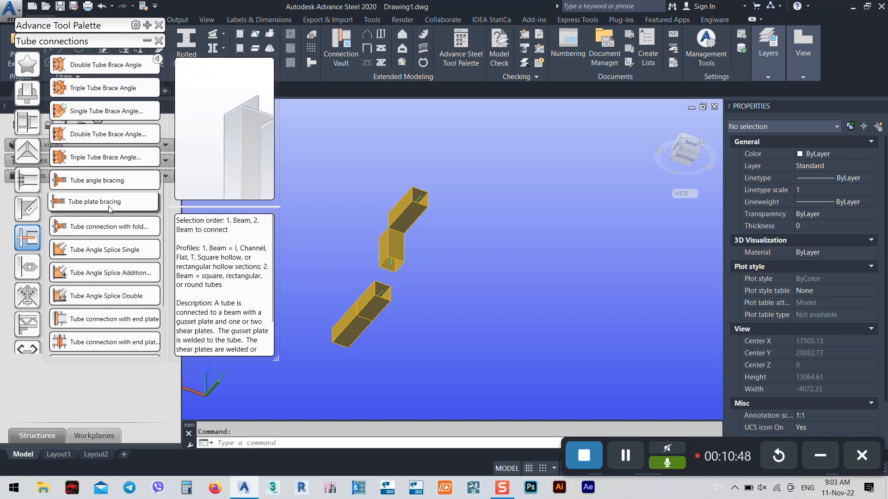
left_click(27, 209)
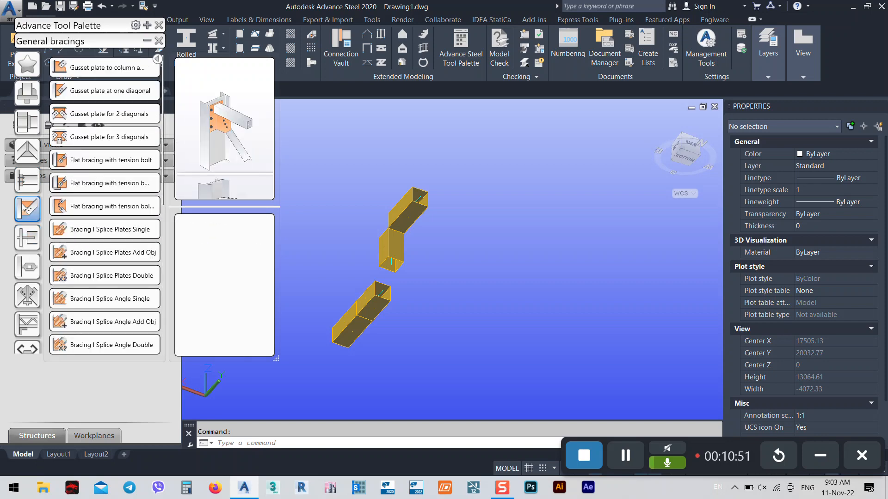
scroll(81, 202, "down", 3)
scroll(96, 240, "up", 5)
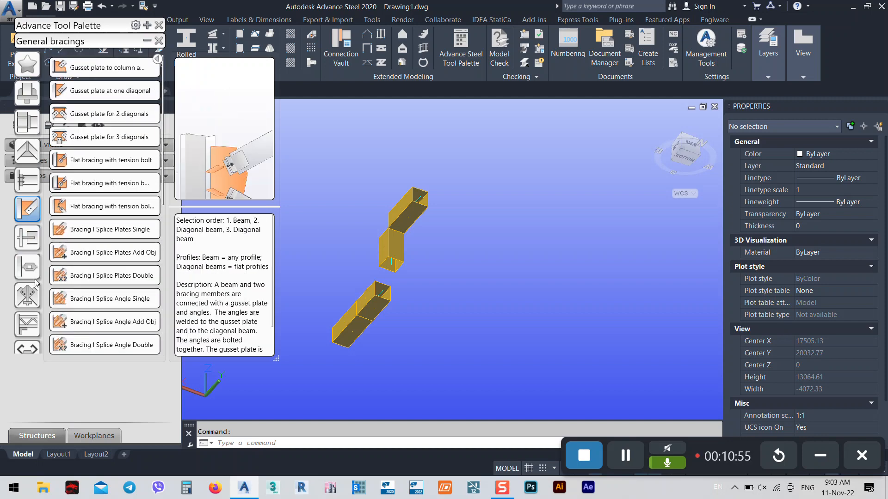
Step: Try to join the ducts with the Railing joint handrail connection from the Miscellaneous category
left_click(27, 324)
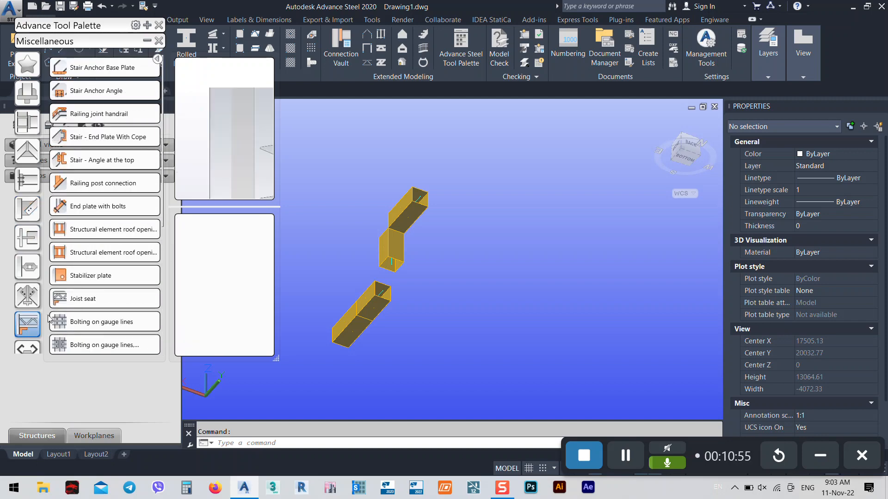
left_click(71, 113)
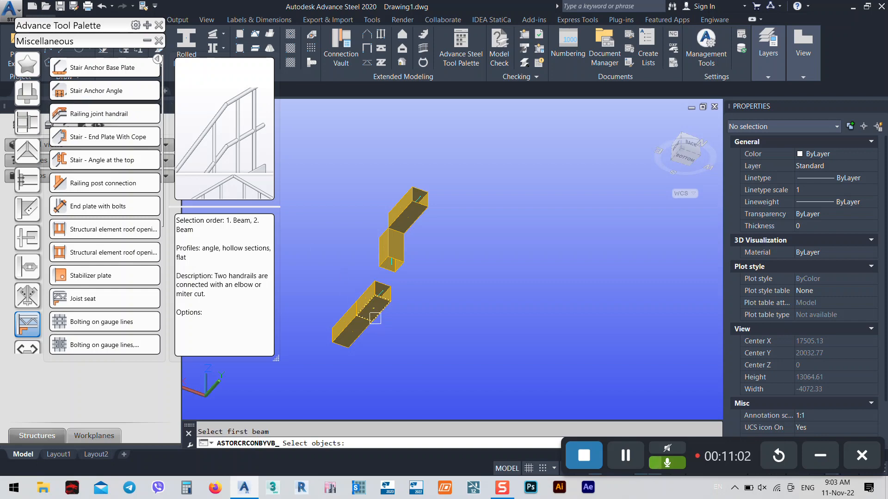
scroll(376, 316, "up", 5)
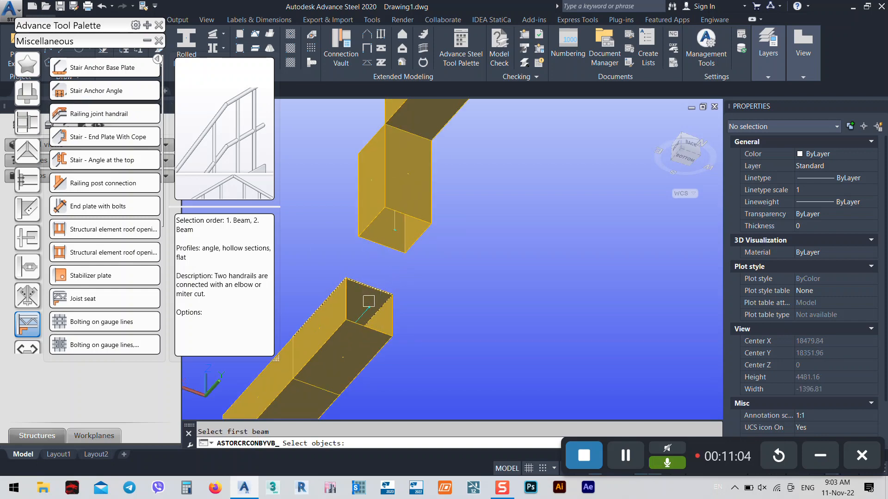
scroll(368, 301, "up", 5)
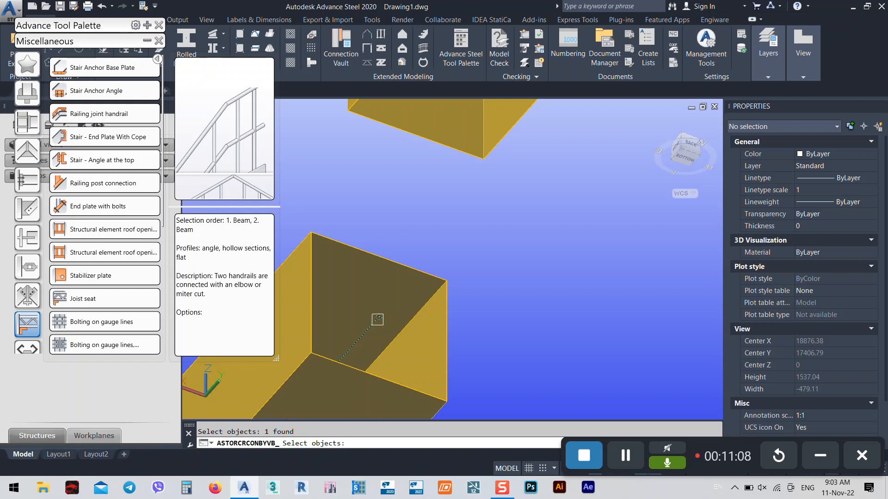
key("Return")
scroll(410, 320, "down", 2)
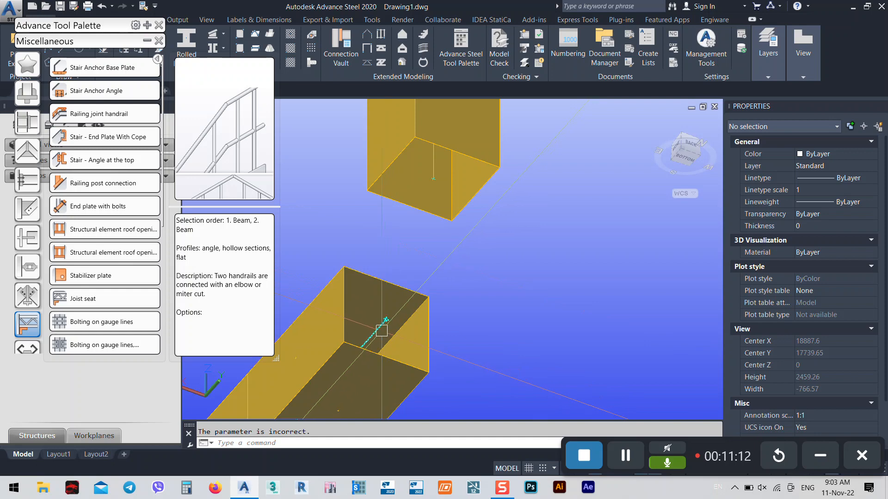
Step: Collapse the Connection vault and move both palettes clear of the ribbon
mouse_move(84, 65)
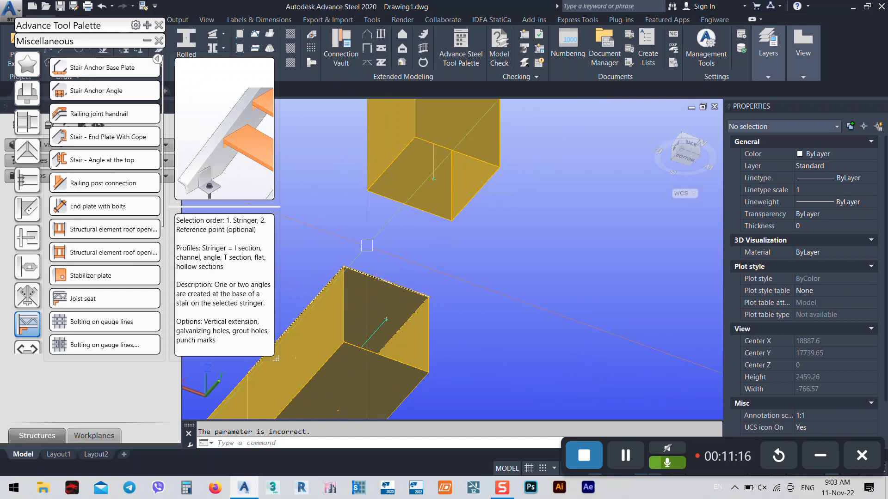
scroll(367, 245, "down", 2)
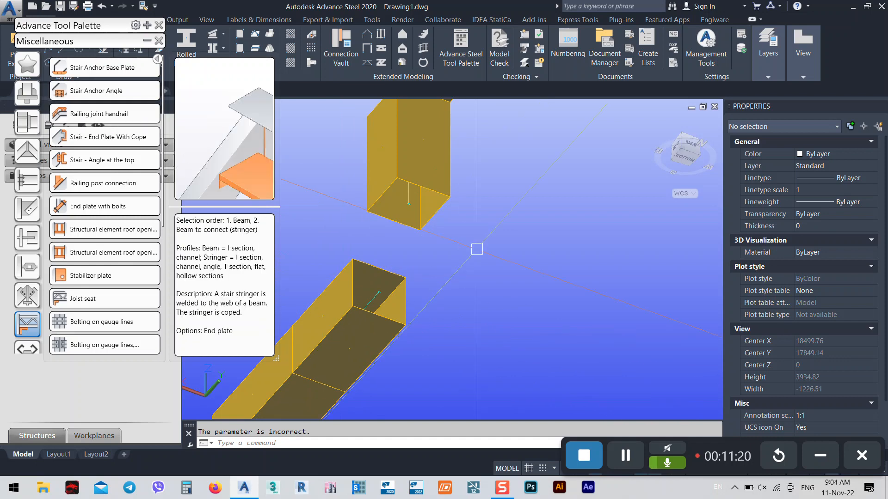
scroll(547, 258, "down", 4)
middle_click_drag(548, 259, 613, 388, "shift")
middle_click_drag(553, 226, 476, 179)
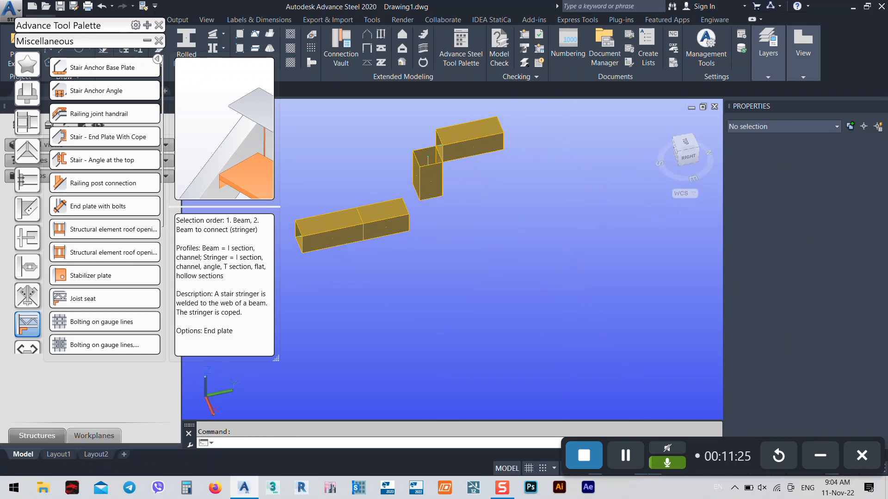
left_click(145, 42)
left_click_drag(95, 29, 87, 168)
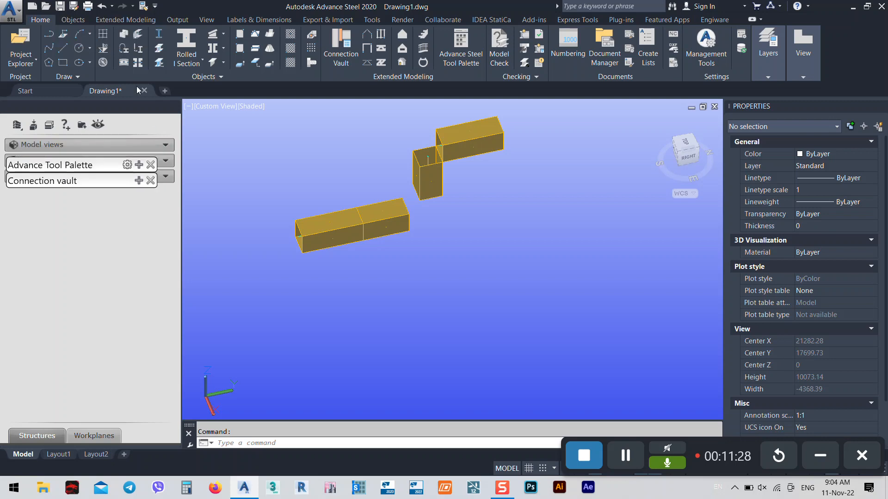
Step: Draw a horizontal Square/Rectangular Hollow Section beam in the free space beside the ducts, parallel to the horizontal run
left_click(202, 60)
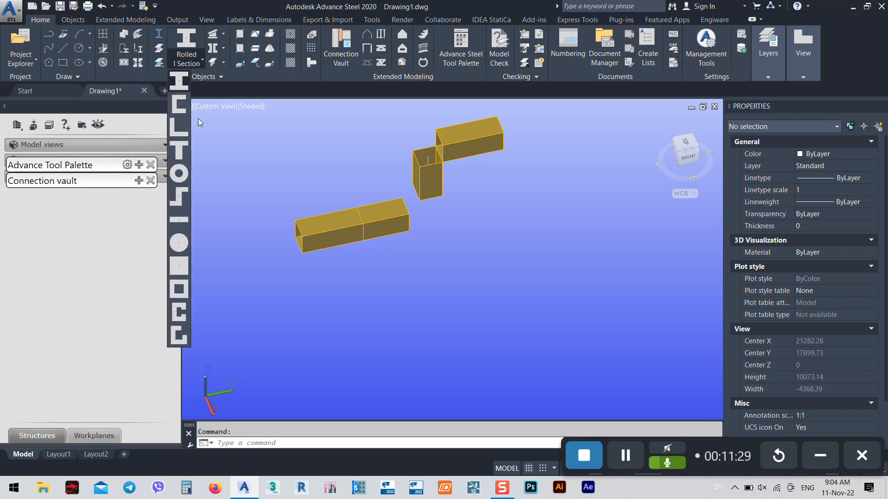
left_click(179, 289)
left_click(314, 368)
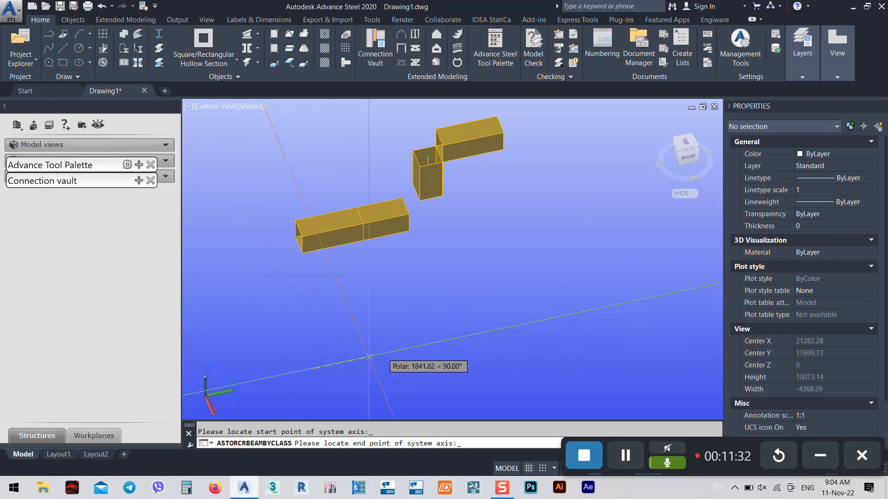
left_click(442, 341)
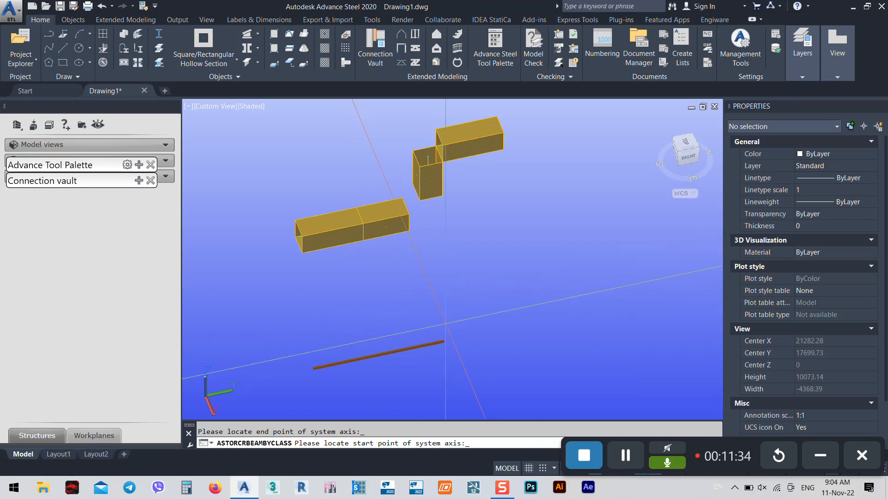
Step: Draw a vertical hollow section beam 1000 mm long upward from the end of the new horizontal beam
scroll(443, 342, "up", 6)
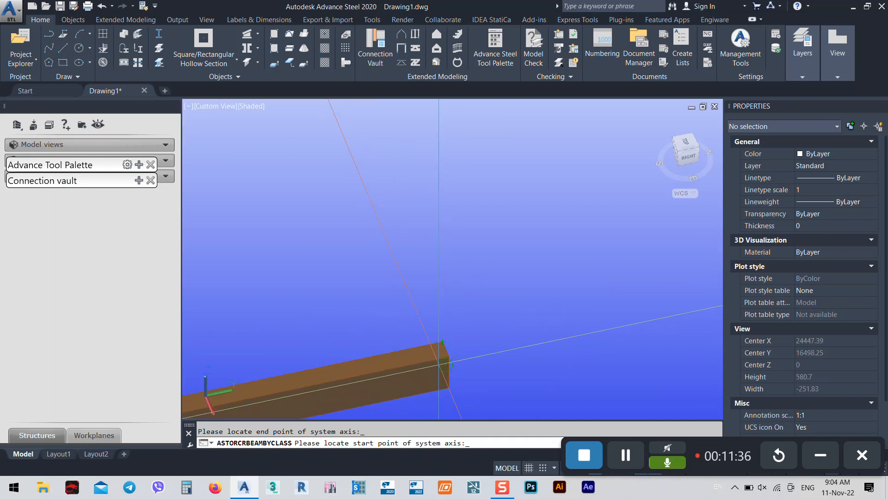
left_click(445, 365)
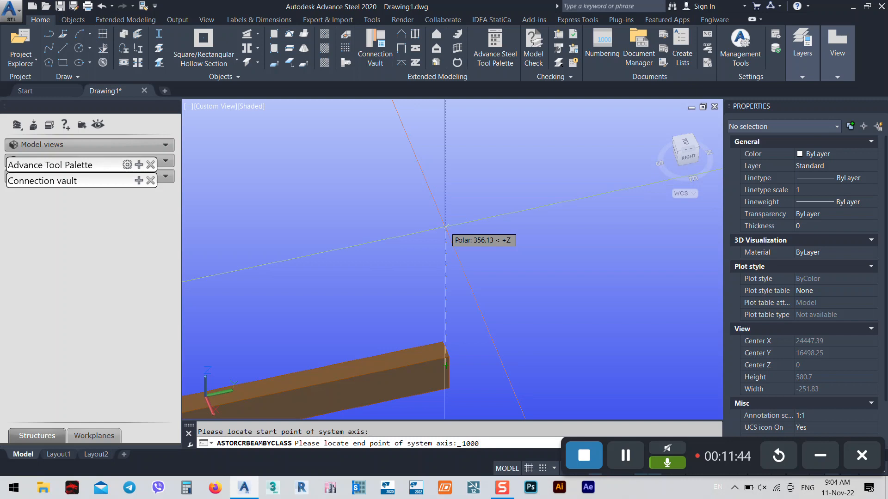
key("Return")
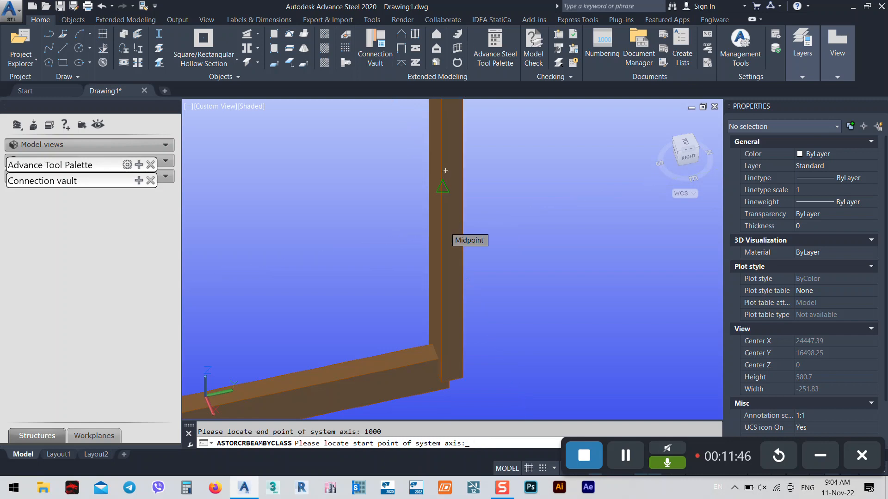
key("Escape")
Step: Set the section of the new hollow section beams to RHS500x300x8
left_click(233, 39)
scroll(269, 120, "down", 1)
scroll(285, 197, "down", 20)
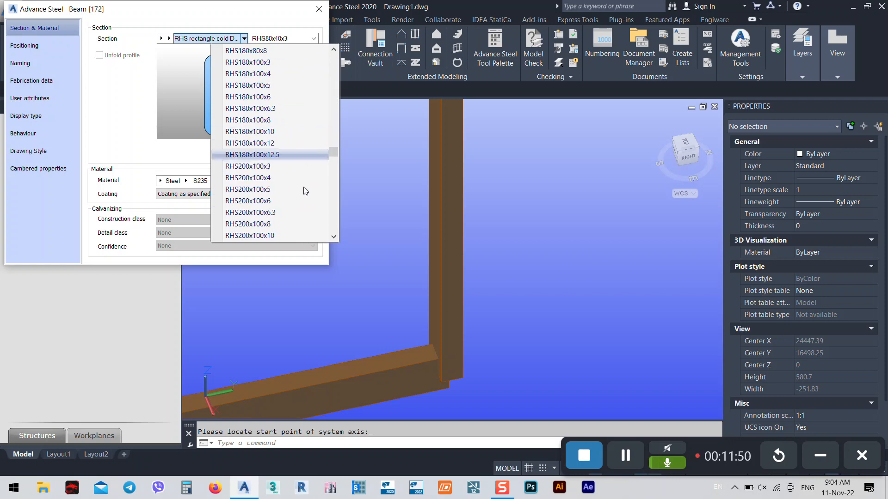
scroll(325, 200, "down", 20)
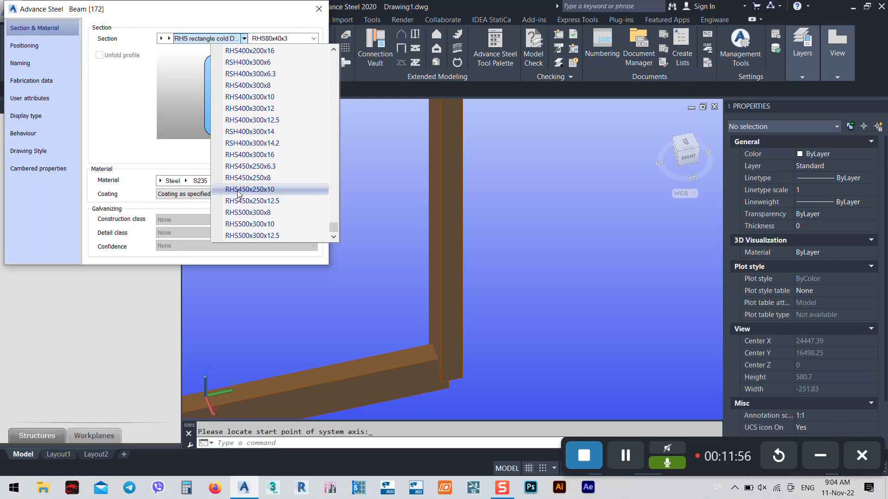
left_click(239, 217)
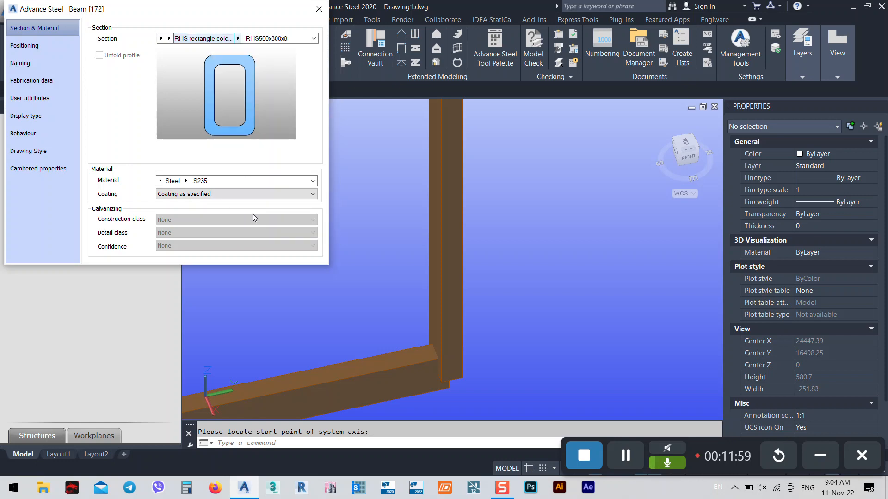
scroll(461, 287, "down", 5)
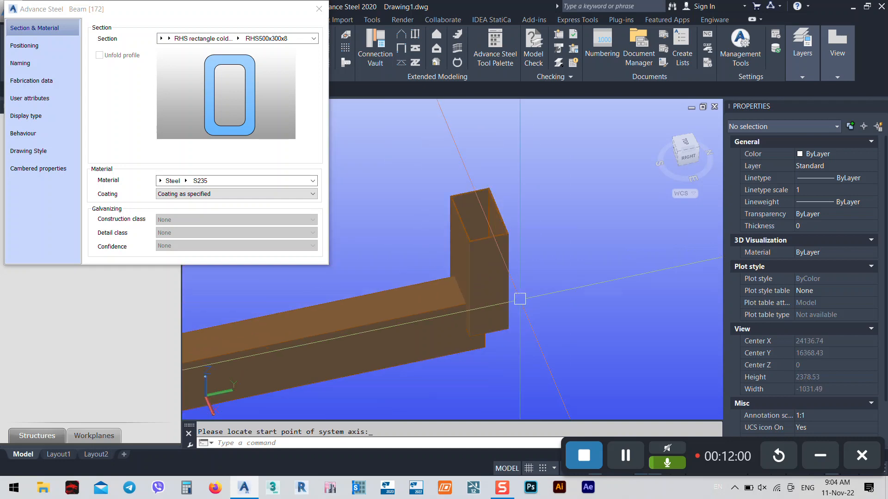
Step: Change the new beams' section to RHS400x8 from RHS square cold DIN EN 10219-2 and close the beam properties
left_click(170, 39)
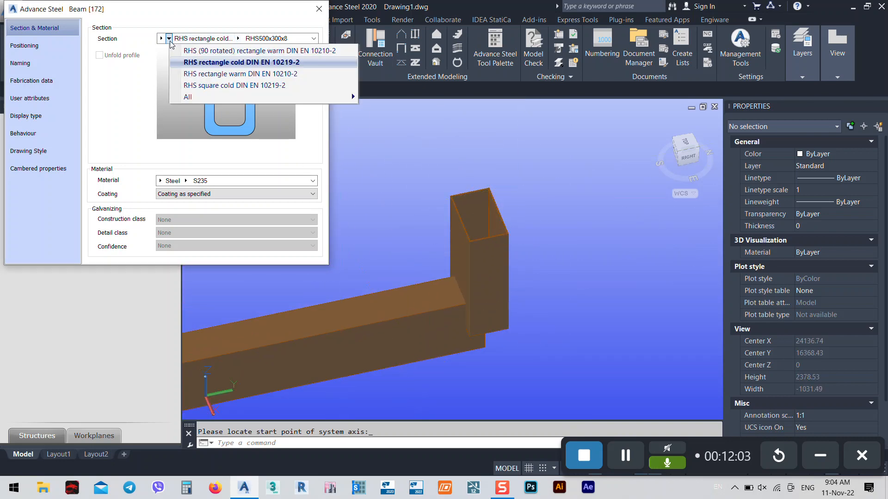
left_click(205, 86)
left_click(268, 39)
left_click(267, 41)
left_click(253, 39)
left_click_drag(294, 54, 298, 244)
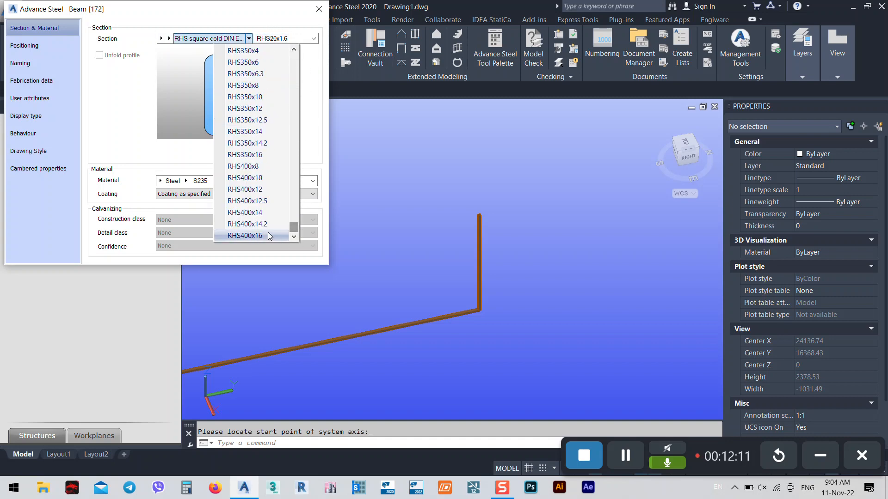
left_click(246, 167)
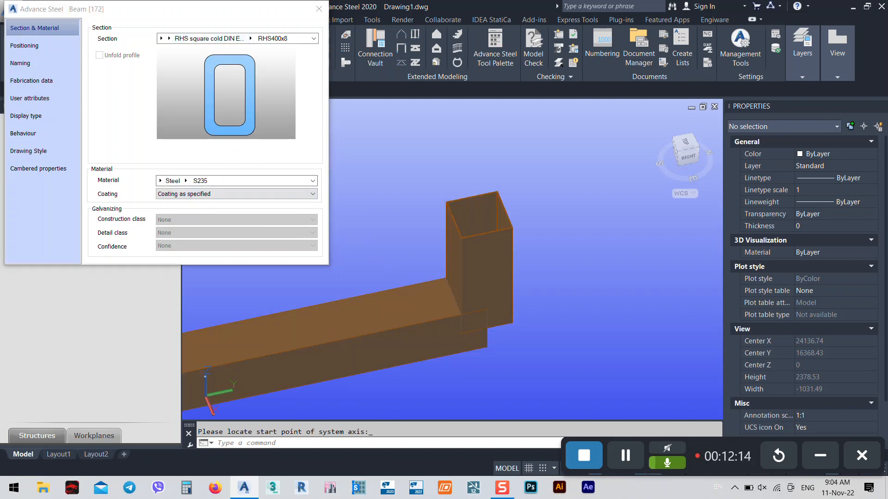
left_click(319, 9)
Step: Join the horizontal and vertical hollow section beams with the Railing joint handrail connection from the Connection vault
scroll(481, 234, "down", 2)
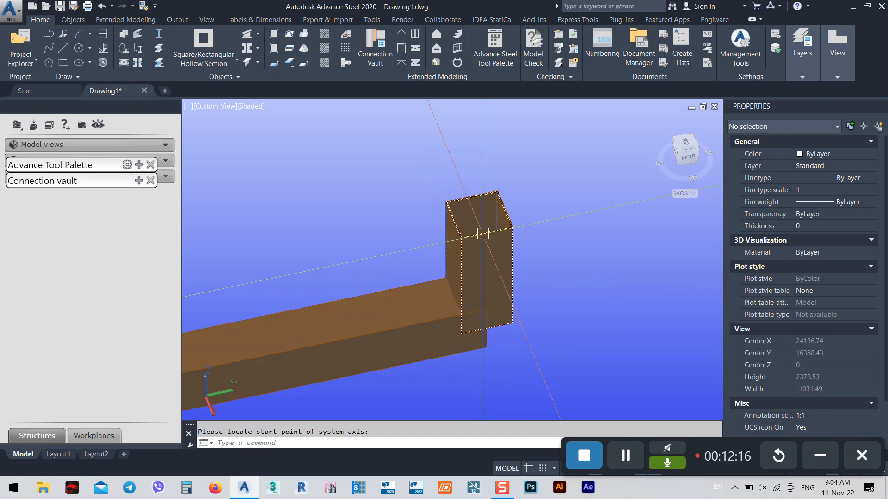
left_click(138, 180)
left_click(88, 276)
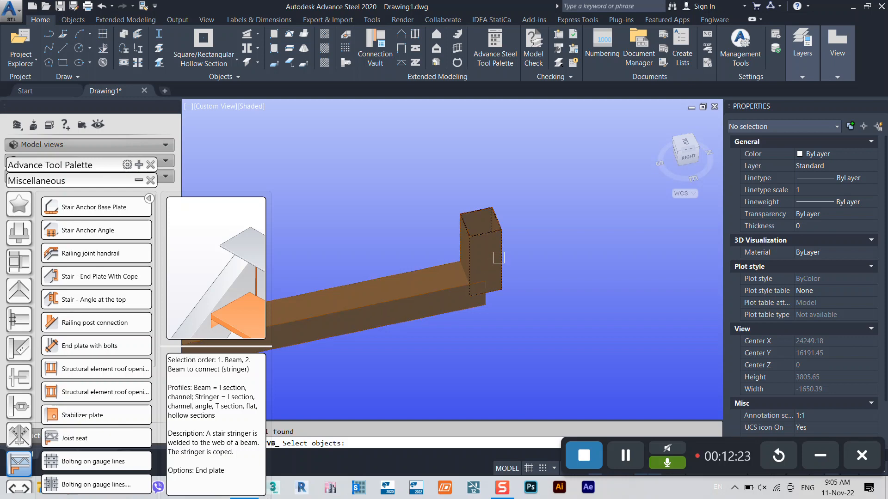
key("Return")
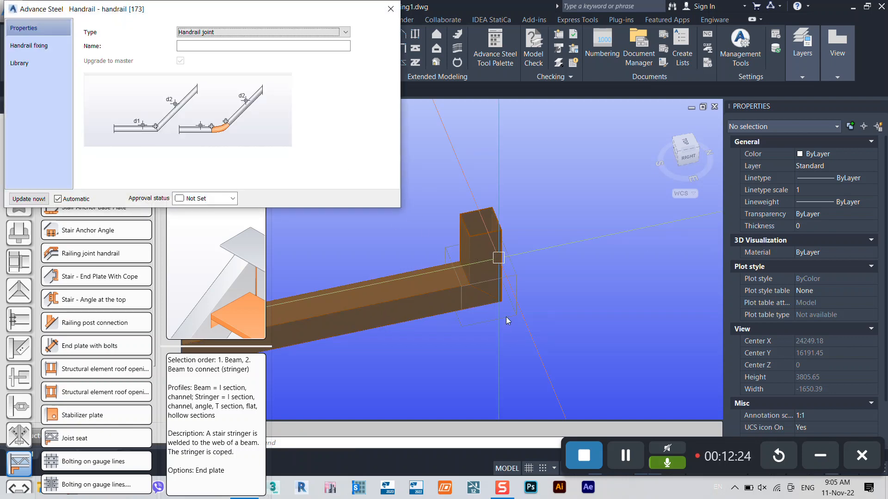
scroll(459, 276, "up", 4)
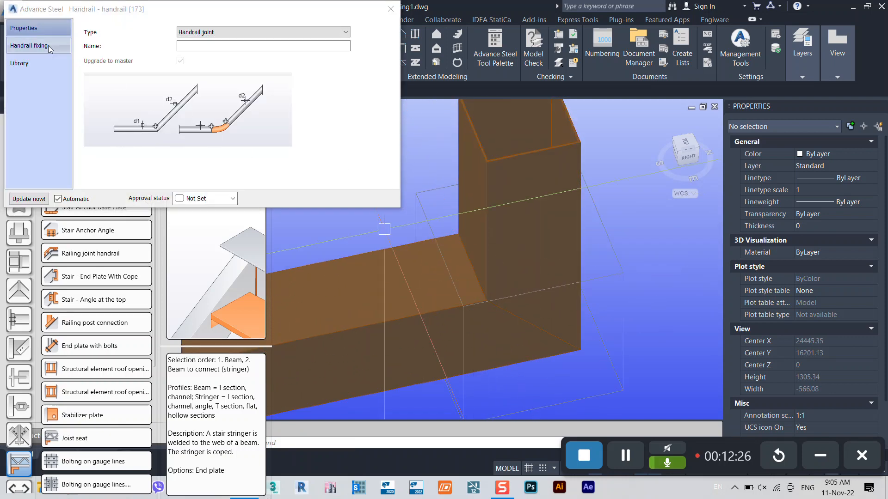
Step: Set the handrail joint's connection type to Radius with a radius of 400 and close its properties
left_click(29, 45)
left_click(217, 27)
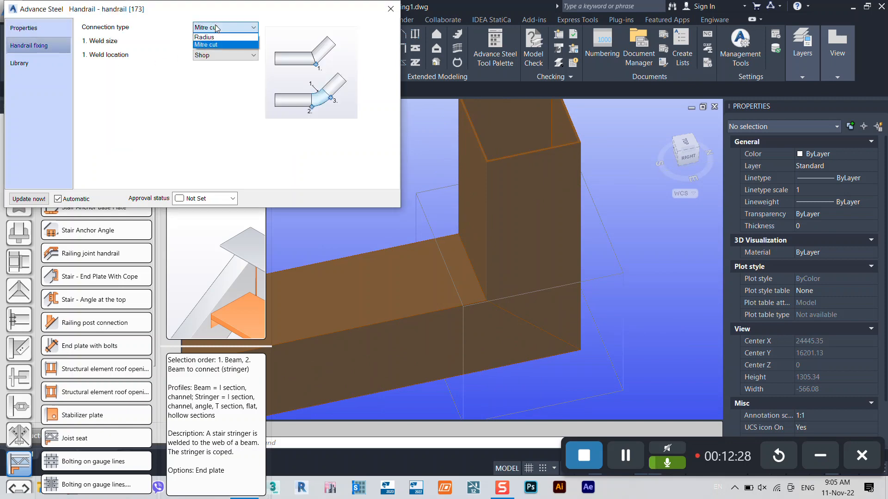
left_click(213, 39)
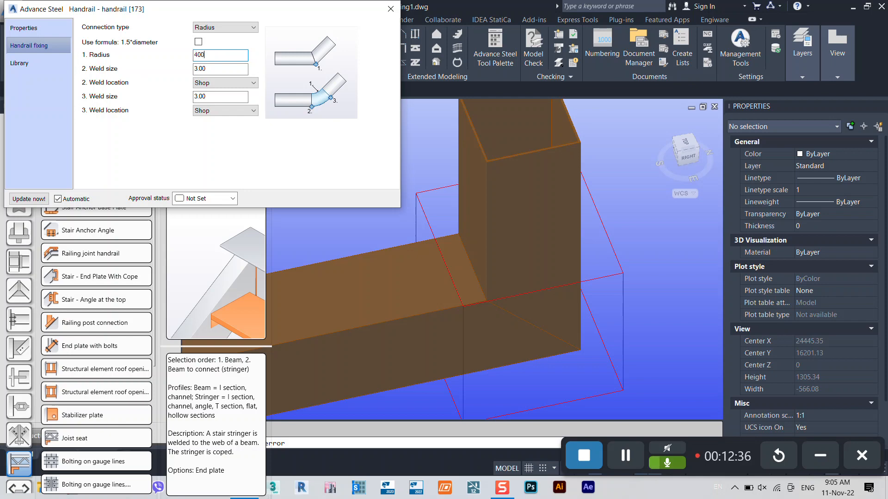
type("400")
key("Return")
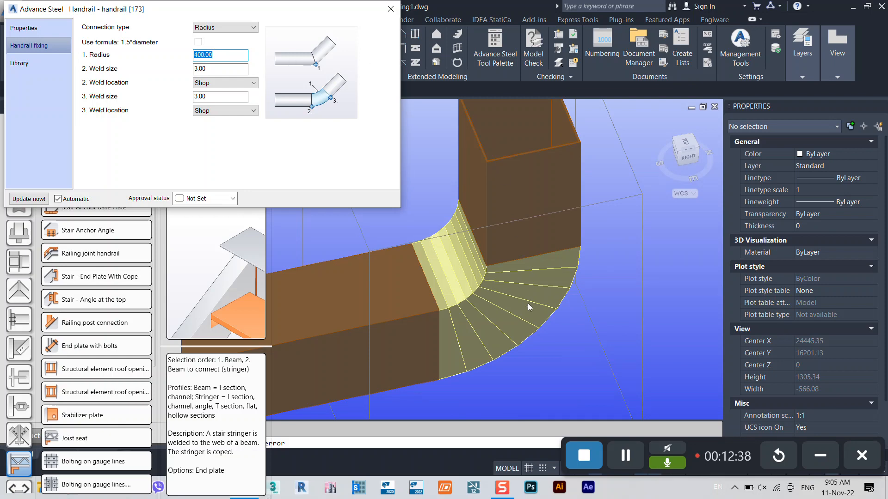
left_click(388, 9)
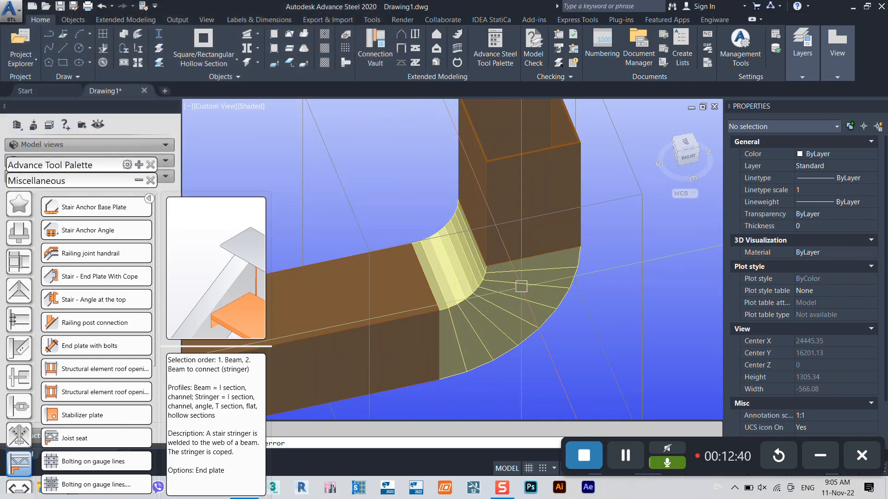
Step: Reopen the handrail joint's properties from its joint box and try a radius of 200, then 210, on the curved corner
scroll(540, 276, "down", 5)
middle_click_drag(522, 261, 487, 262, "shift")
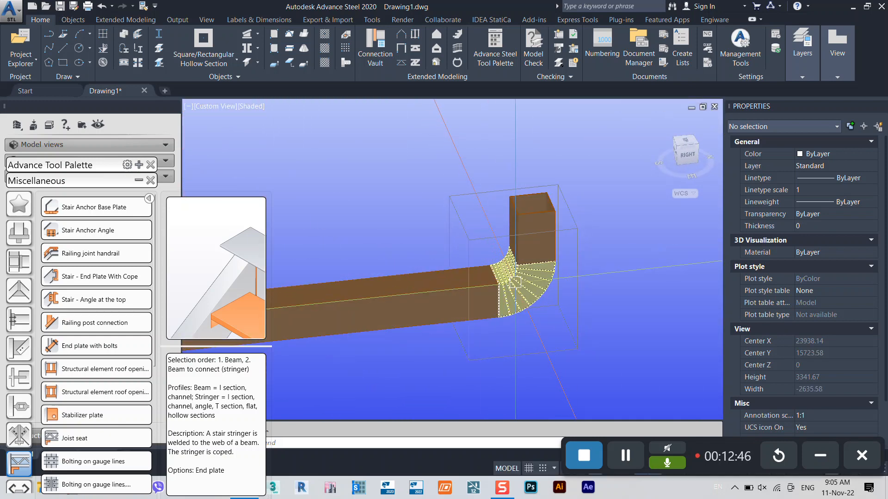
scroll(516, 281, "up", 3)
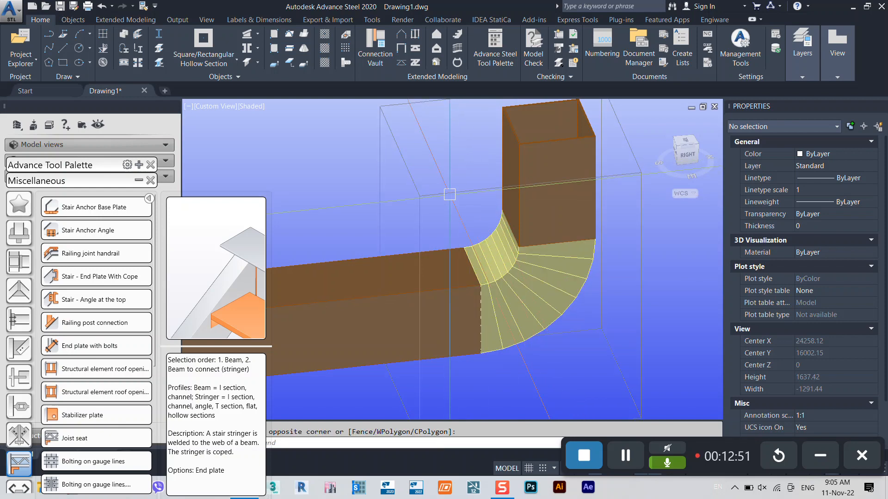
left_click(400, 189)
right_click(377, 189)
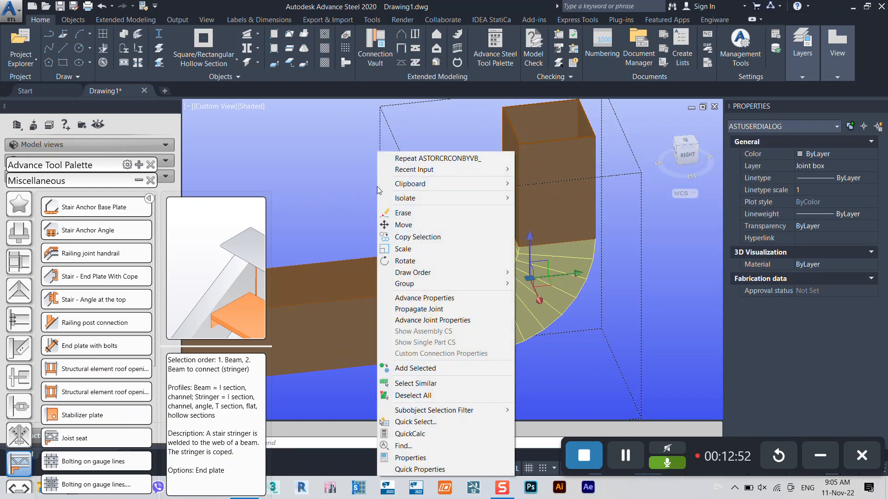
left_click(426, 320)
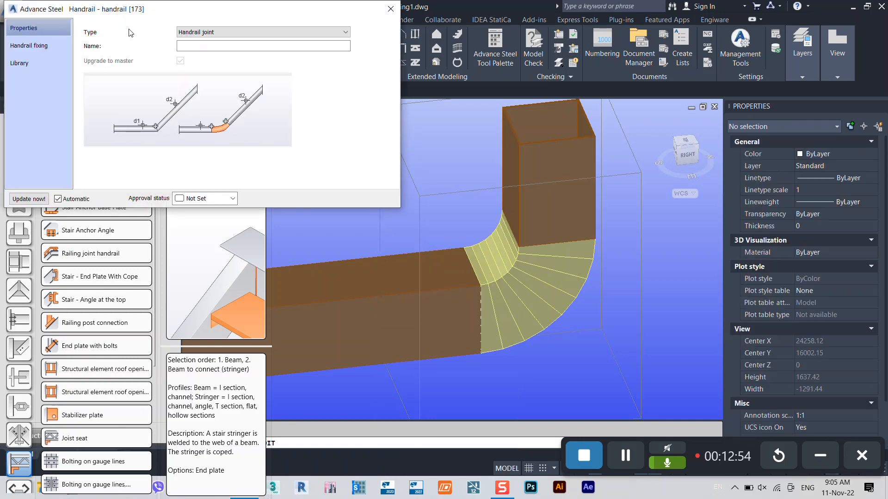
left_click(47, 45)
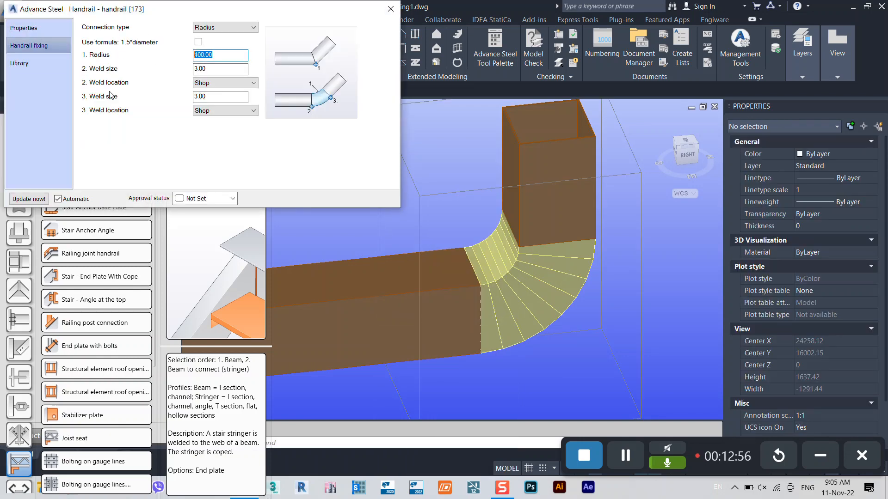
type("200")
key("Return")
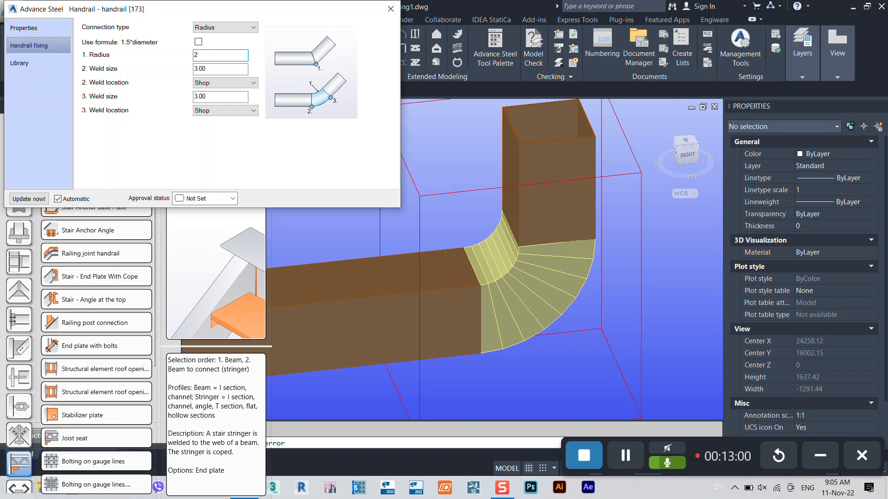
type("210")
key("Return")
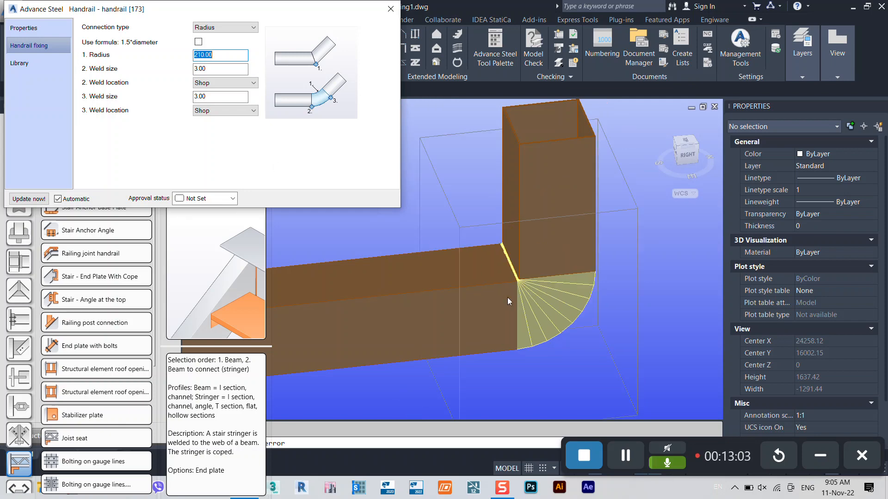
scroll(507, 300, "up", 10)
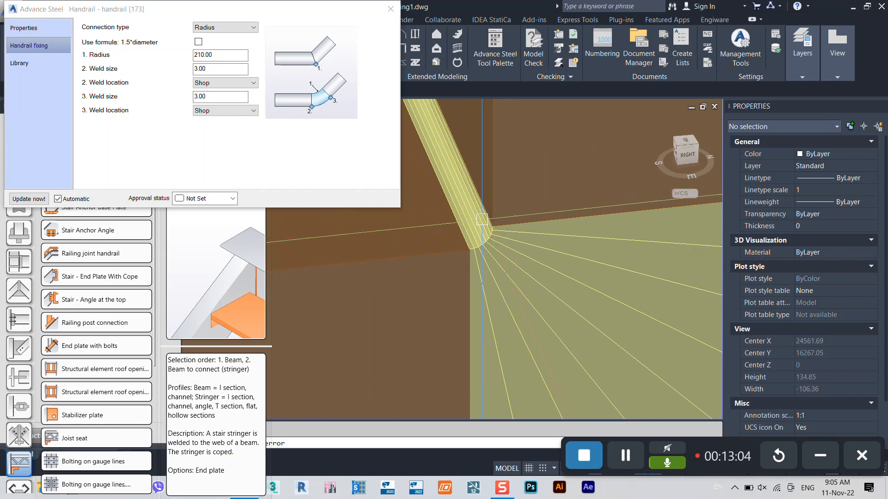
Step: Set the handrail joint's radius back to 400 and close the joint properties
left_click(226, 55)
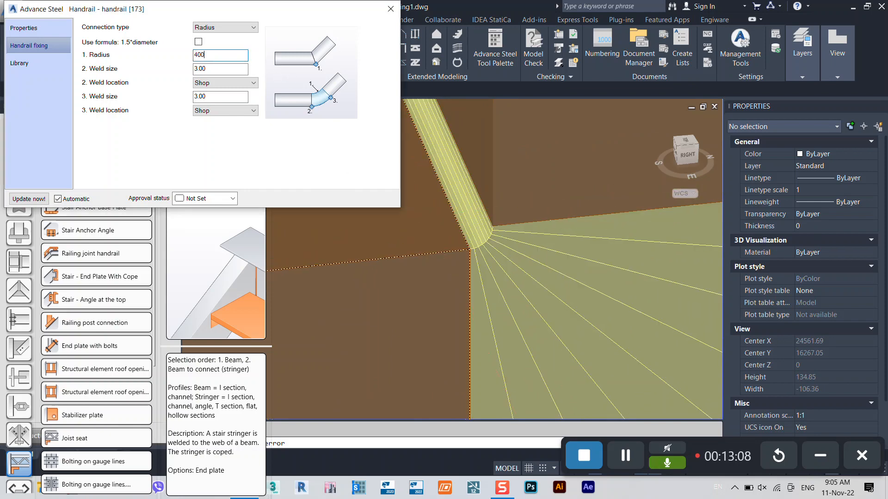
key("Return")
scroll(570, 301, "down", 10)
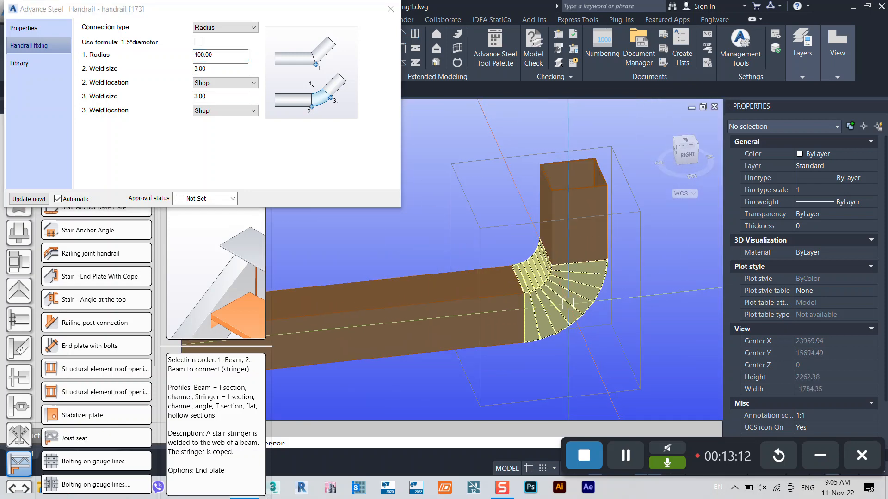
mouse_move(595, 293)
middle_mouse_down("shift")
mouse_move(561, 213)
mouse_move(532, 191)
middle_mouse_up("shift")
left_click(393, 10)
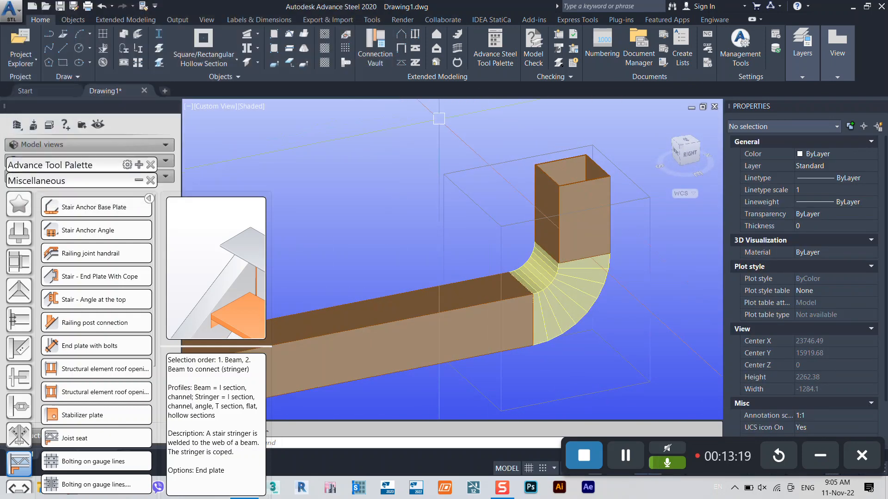
Step: Examine the curved corner joint of the hollow section beams and compare it with the separate duct beams
scroll(571, 247, "down", 5)
middle_click_drag(572, 247, 573, 295)
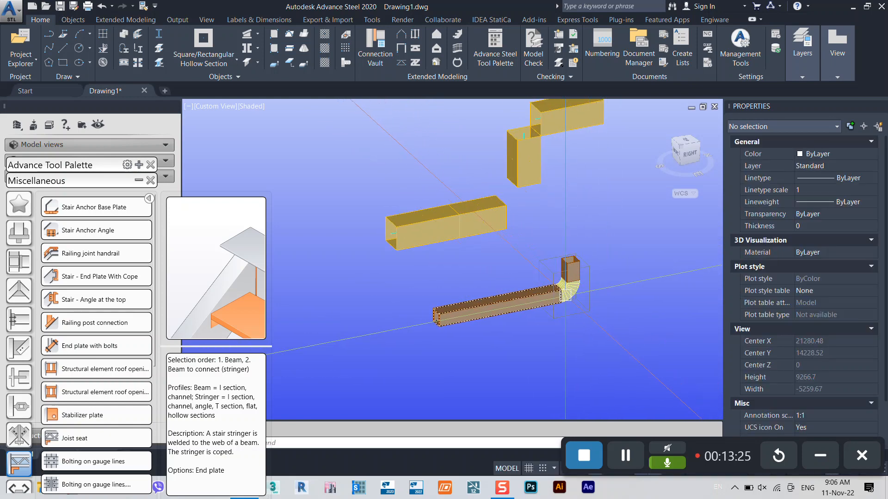
scroll(565, 296, "up", 5)
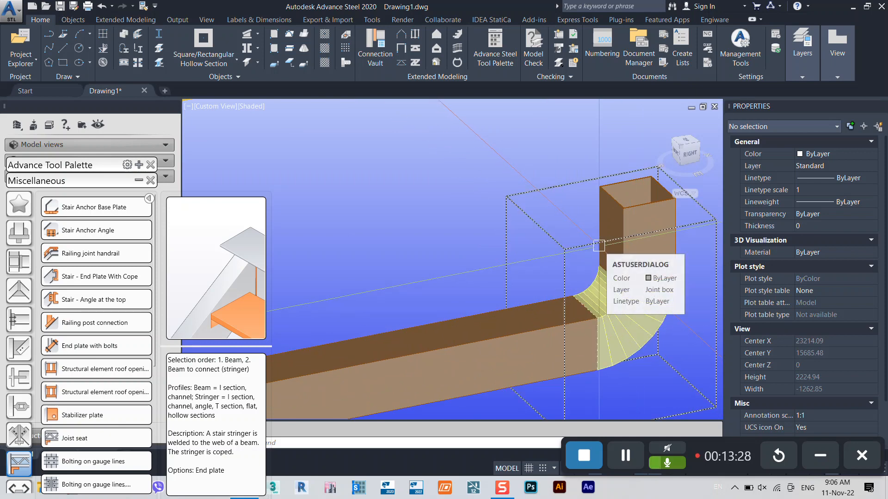
scroll(598, 246, "down", 2)
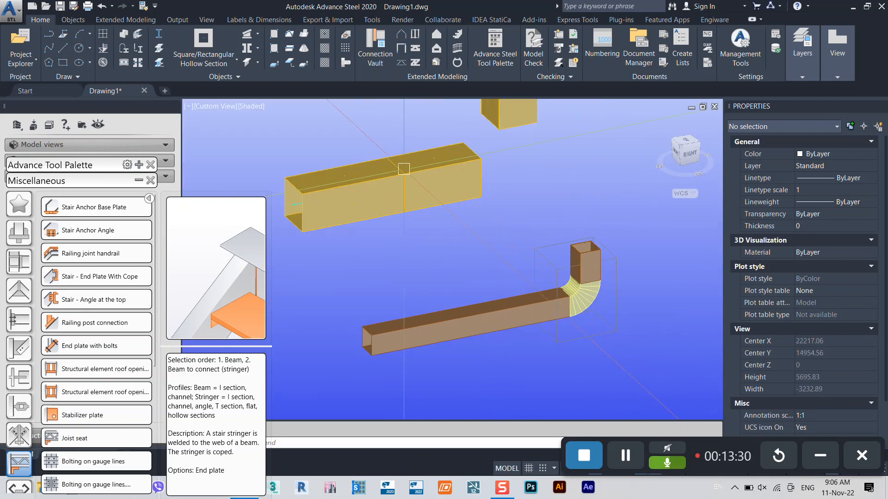
scroll(288, 200, "up", 3)
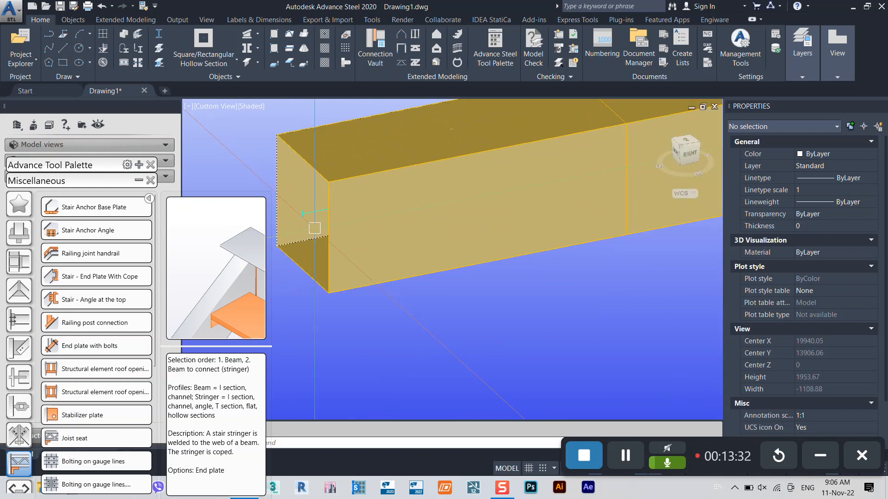
middle_click_drag(308, 216, 520, 305)
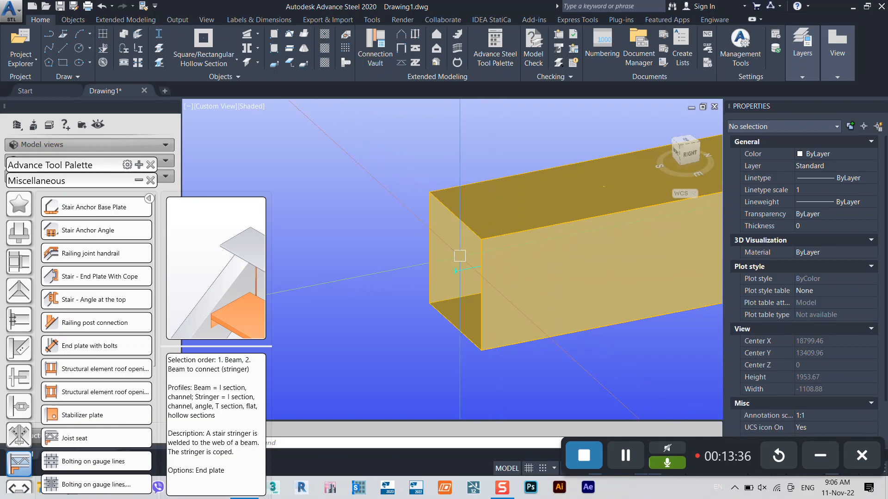
scroll(493, 264, "down", 4)
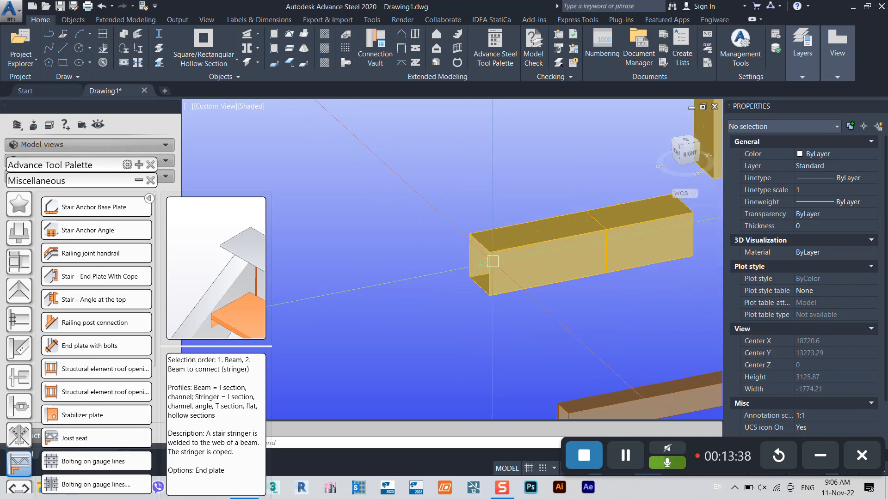
middle_click_drag(569, 273, 498, 266)
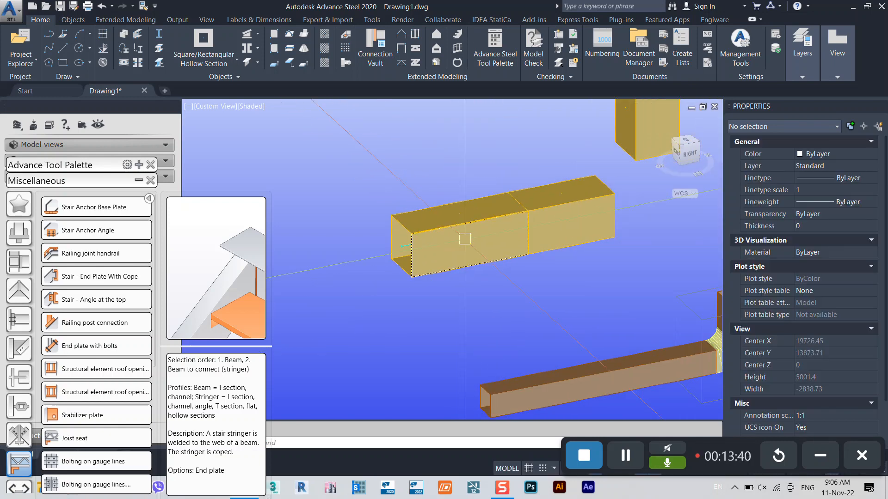
scroll(436, 224, "down", 3)
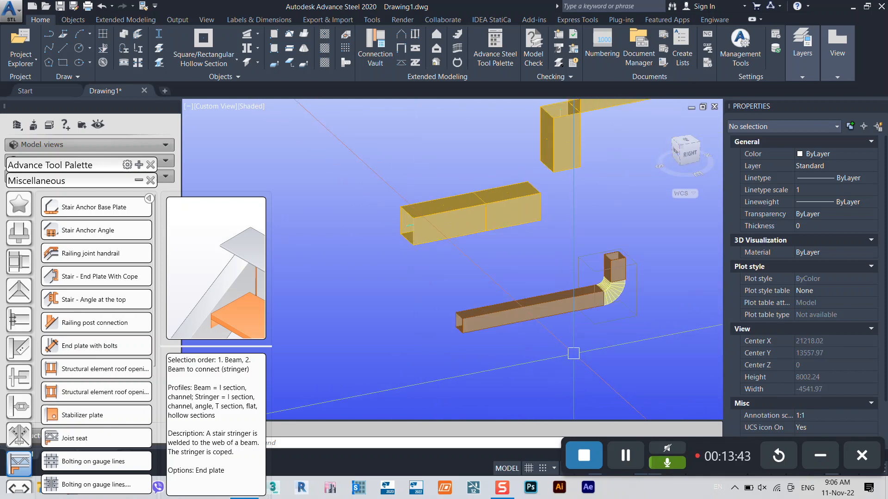
scroll(628, 280, "up", 5)
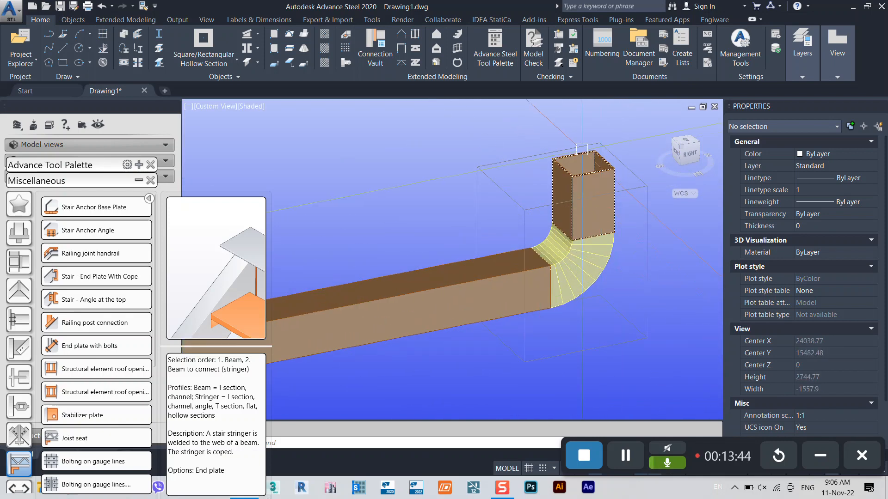
scroll(582, 149, "up", 3)
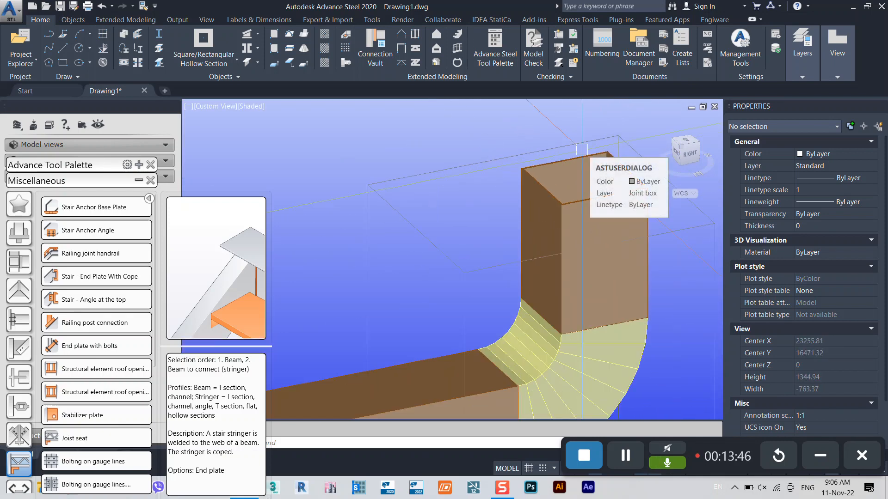
scroll(513, 213, "down", 3)
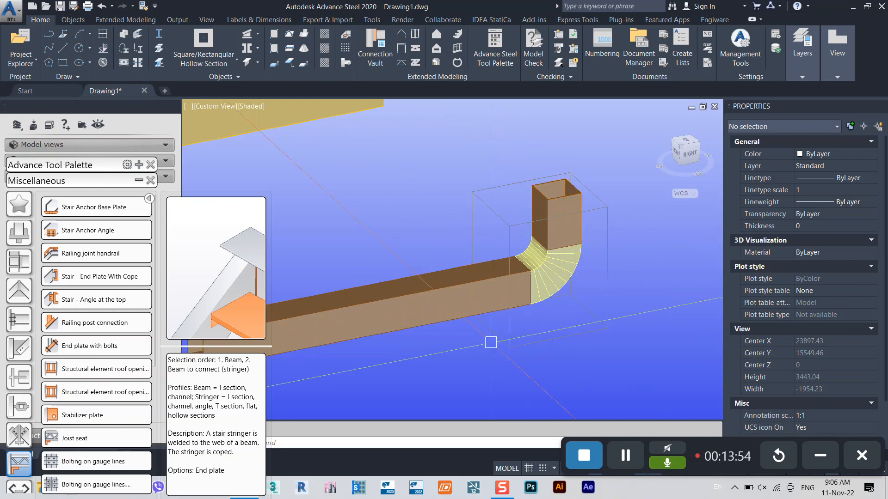
scroll(490, 343, "down", 2)
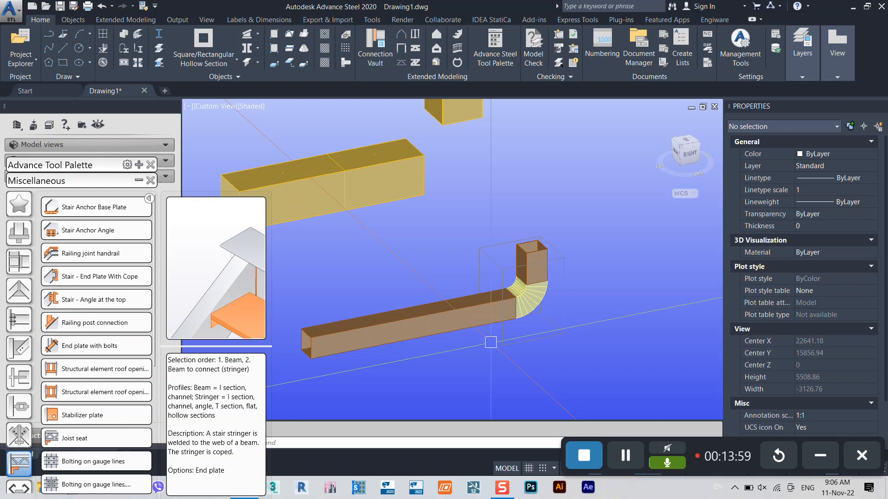
Step: Reposition the floating tool palette and collapse its Connection vault
middle_click_drag(469, 135, 528, 234)
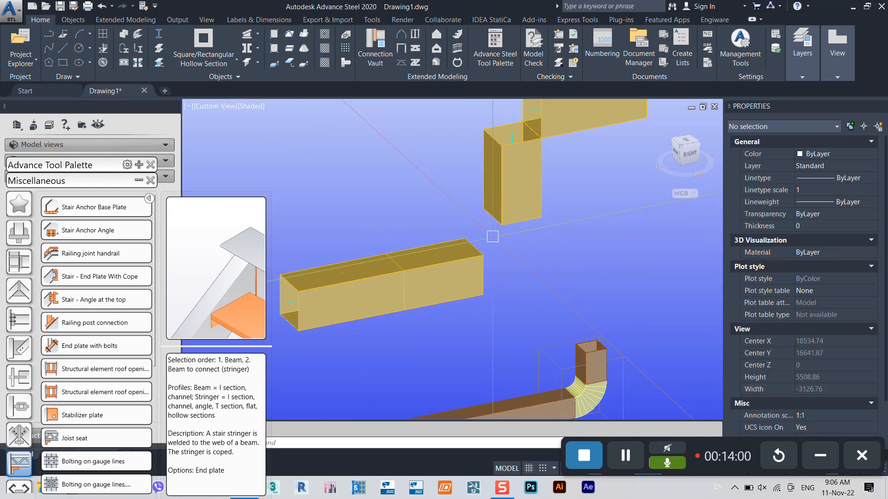
middle_click_drag(525, 189, 531, 267)
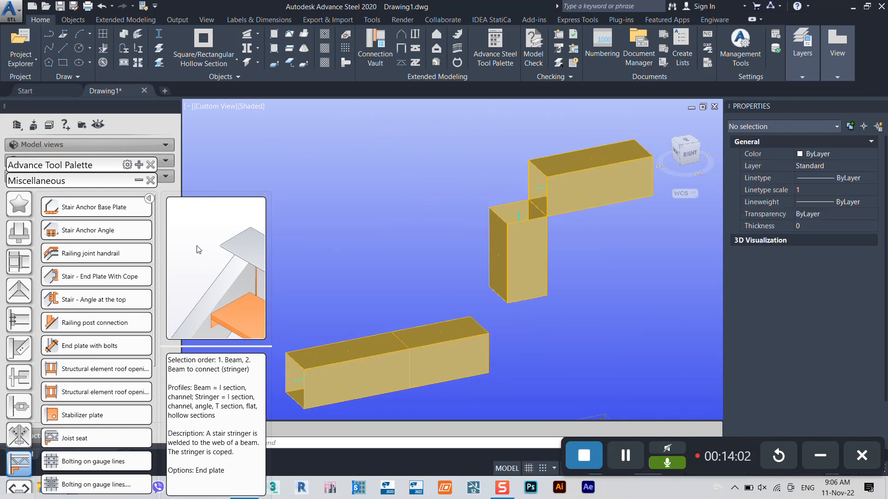
left_click_drag(86, 165, 155, 95)
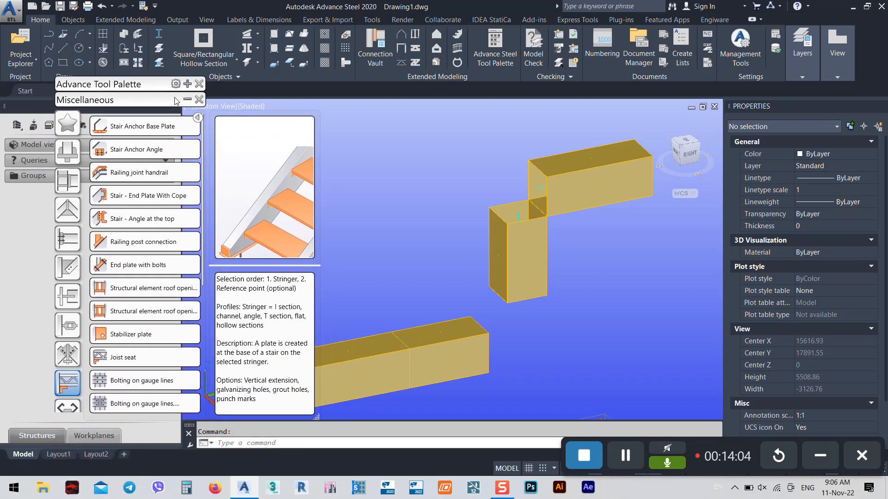
left_click(187, 99)
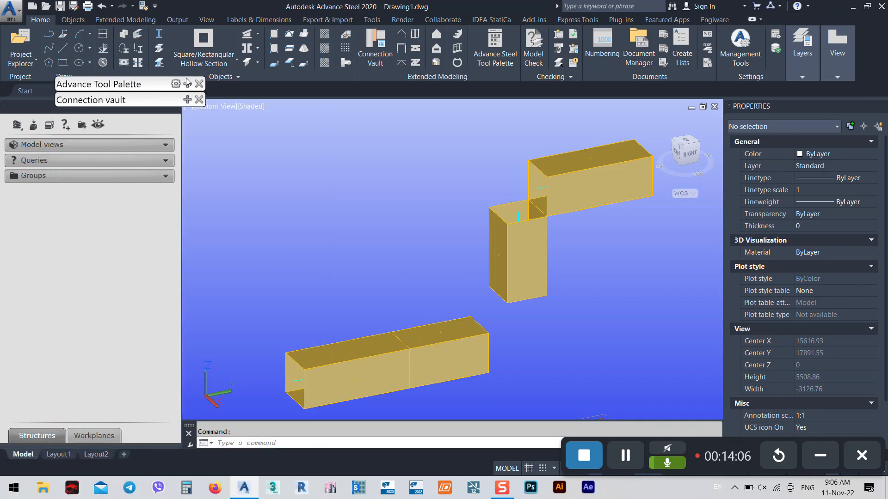
Step: Create a Mitre joint between the vertical hollow section's upper end and the upper horizontal section
left_click(187, 83)
left_click(68, 305)
left_click(153, 131)
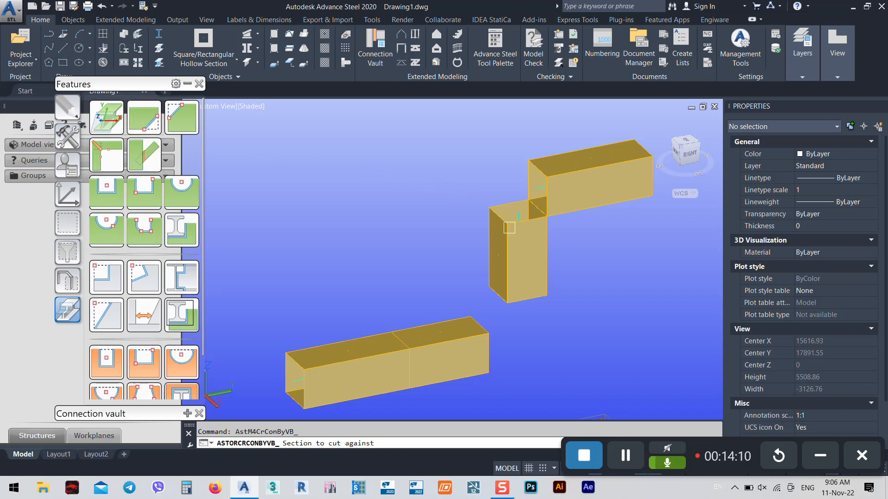
scroll(507, 227, "up", 5)
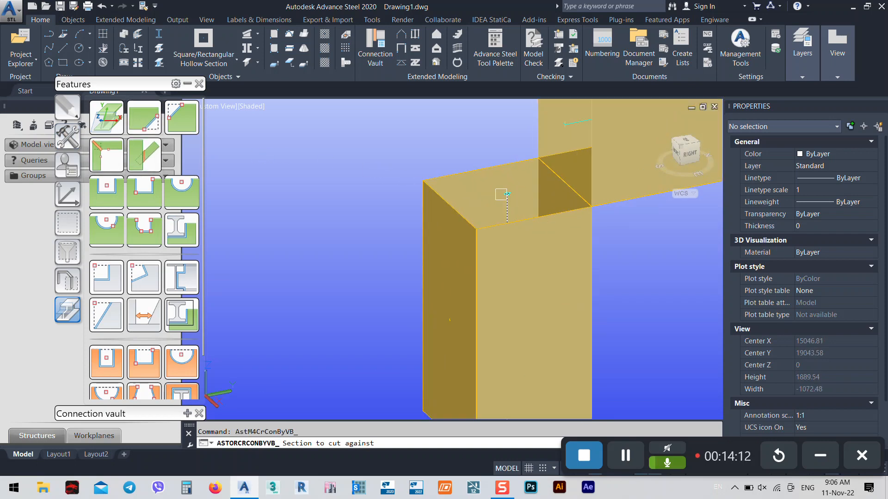
left_click(563, 117)
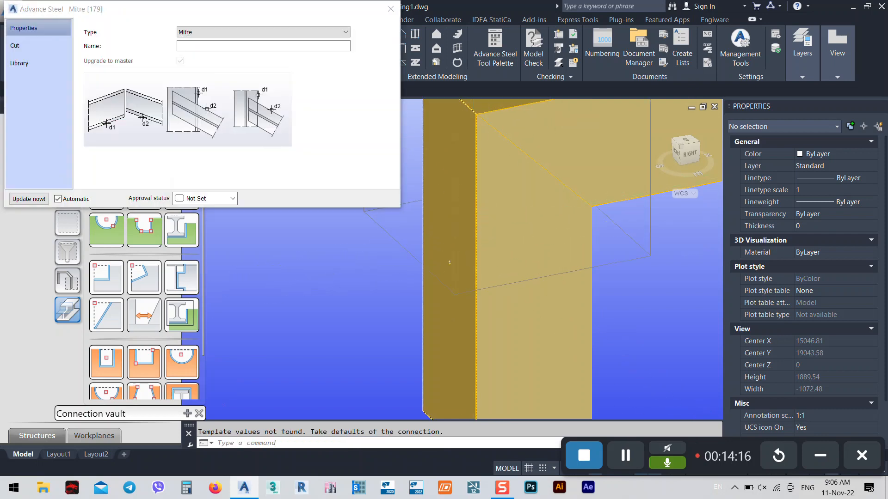
Step: Try Saw cut - Flange as the joint type at the upper corner
scroll(482, 196, "down", 4)
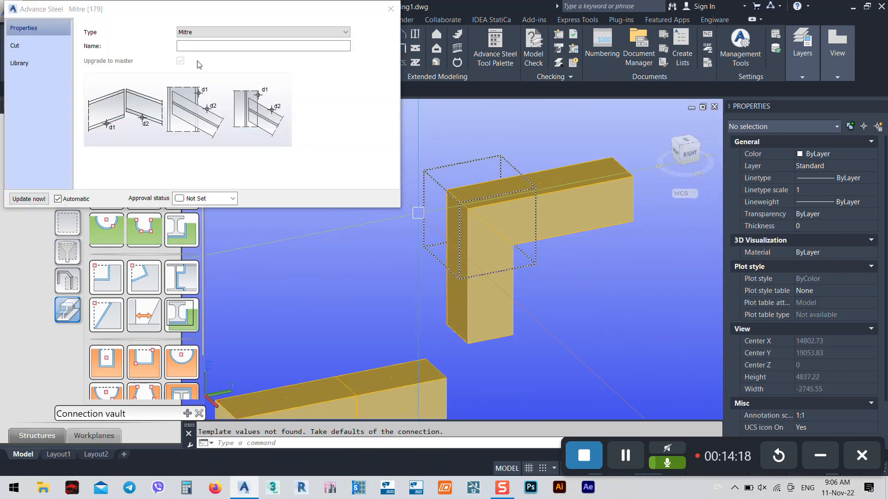
left_click(194, 32)
left_click(186, 51)
left_click(221, 34)
left_click(210, 44)
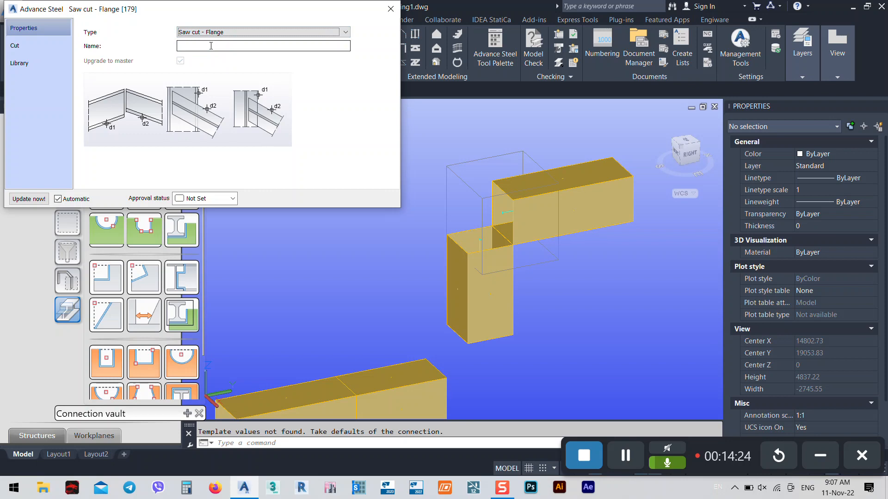
Step: Try saw cut gap values of 400 and -400 at the upper corner and check the cut side options
left_click(34, 47)
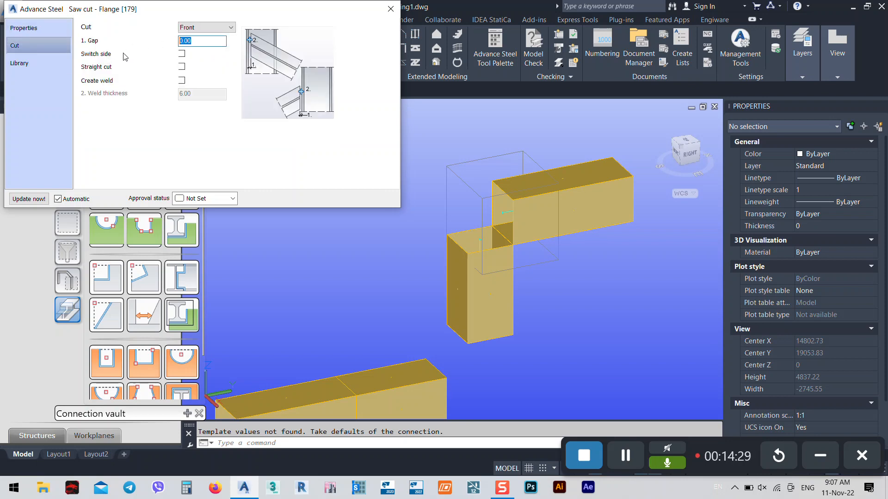
type("400")
key("Return")
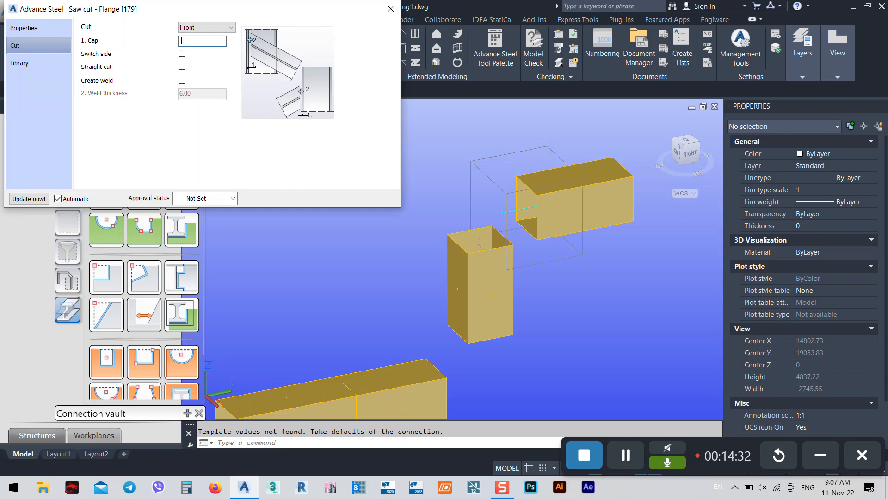
type("-400")
key("Return")
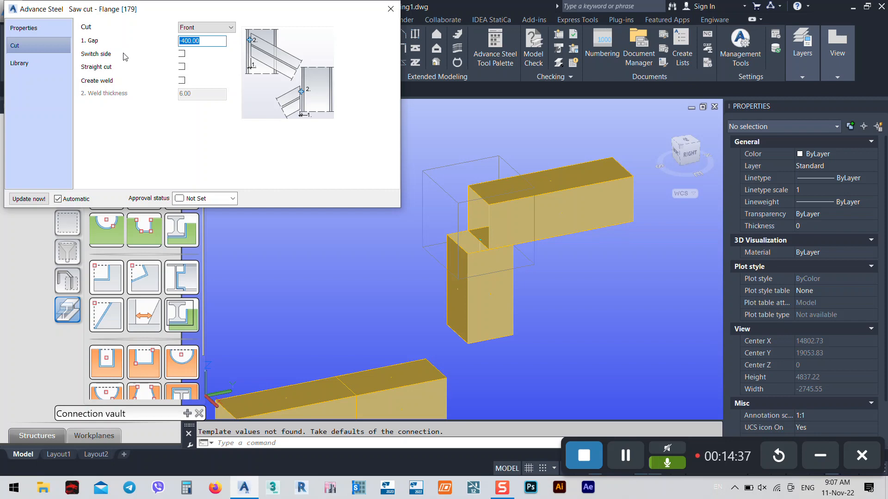
left_click(190, 30)
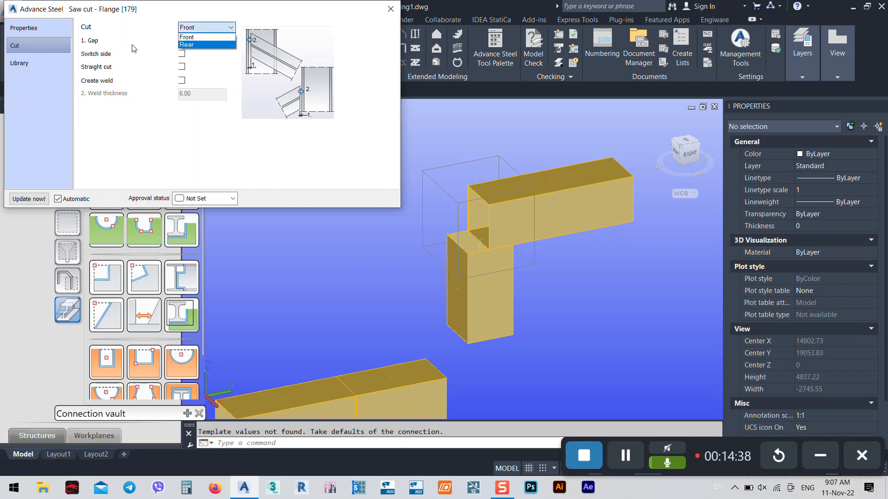
left_click(19, 39)
left_click(41, 35)
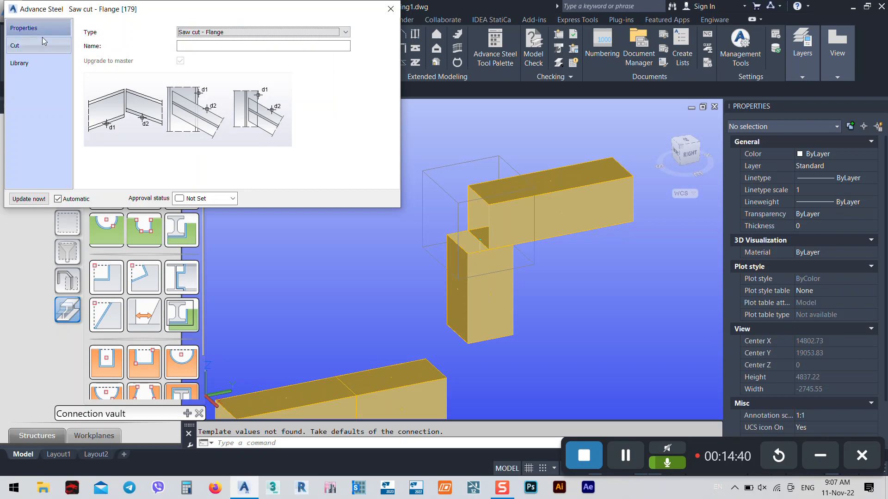
Step: Set the upper corner joint back to Mitre with a gap of 0 and weld creation enabled
left_click(193, 33)
left_click(200, 57)
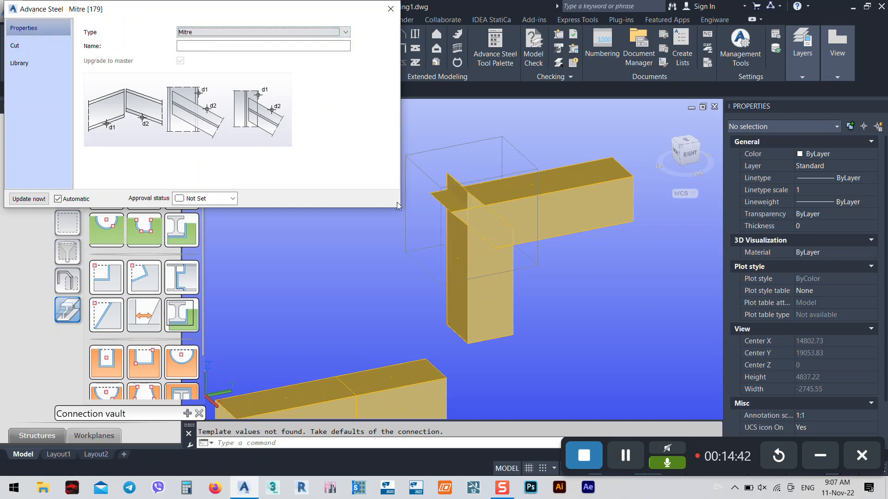
left_click(29, 45)
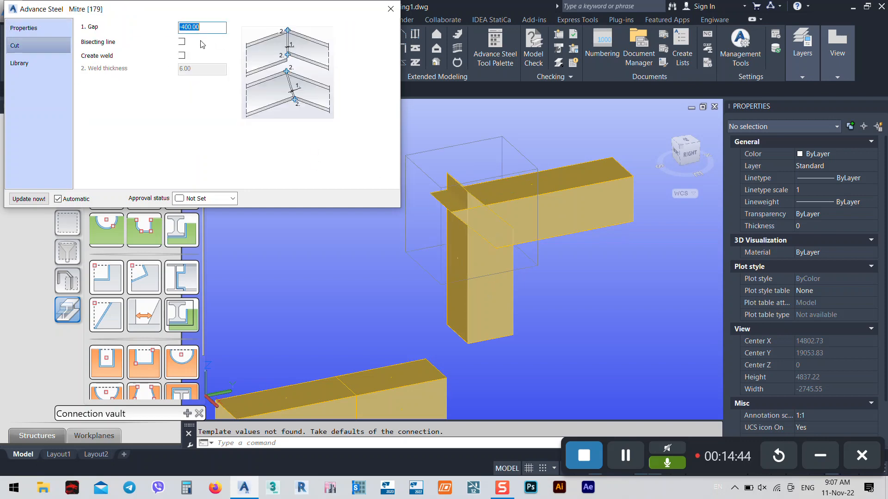
type("0")
key("Return")
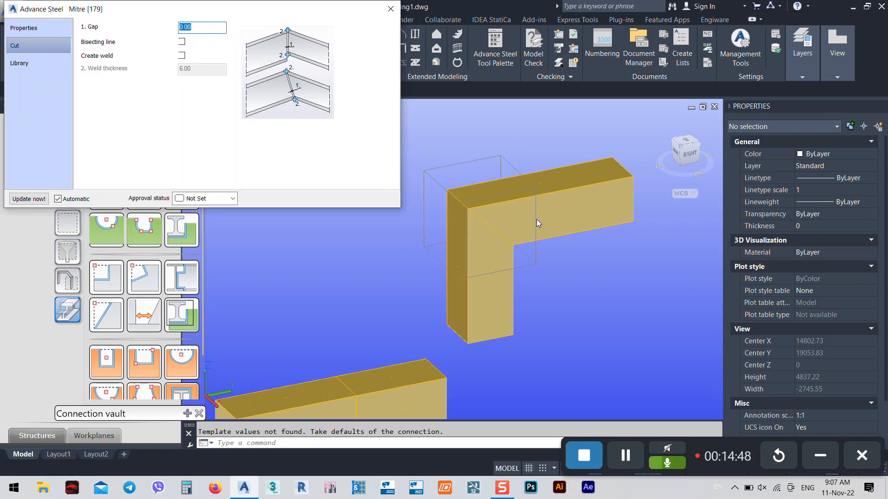
left_click(182, 56)
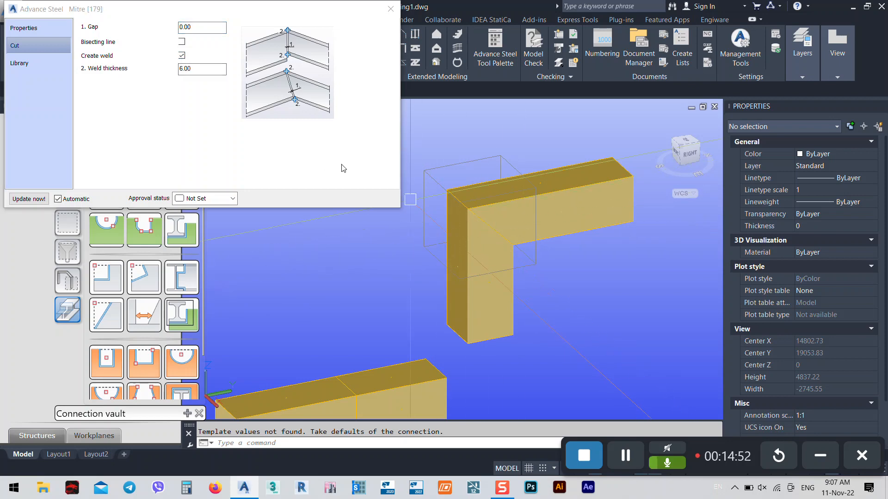
left_click(386, 14)
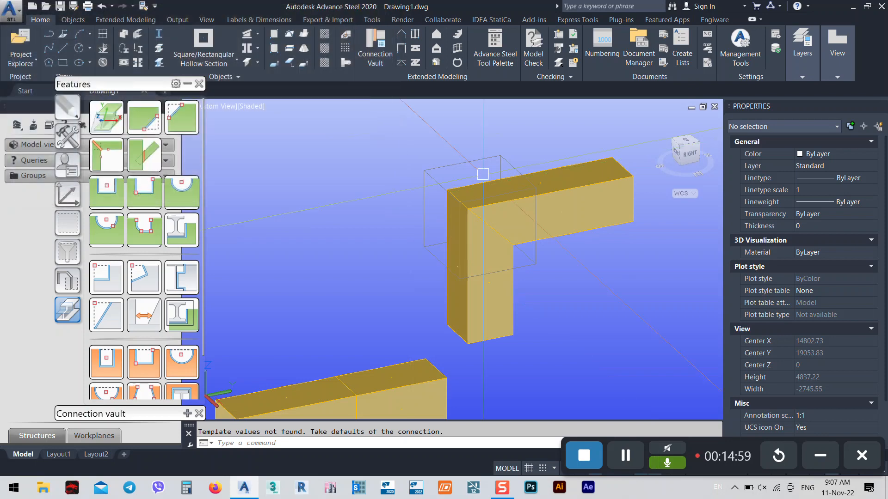
scroll(516, 197, "up", 3)
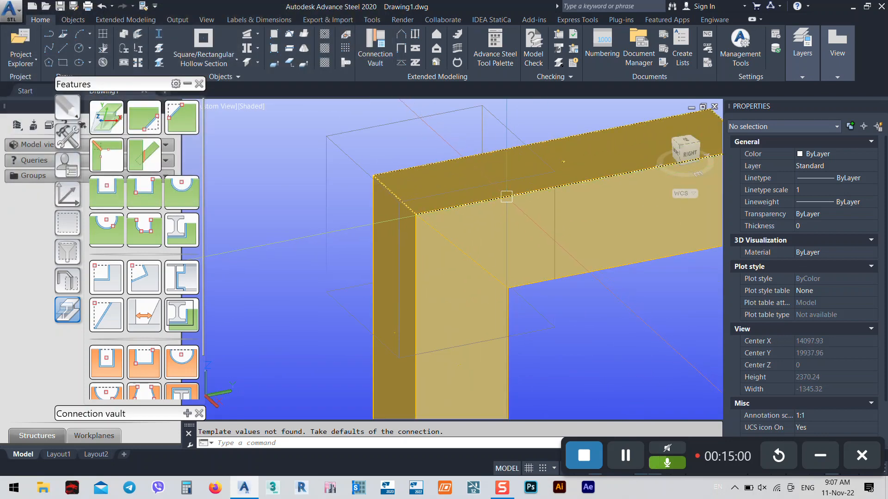
scroll(481, 213, "down", 2)
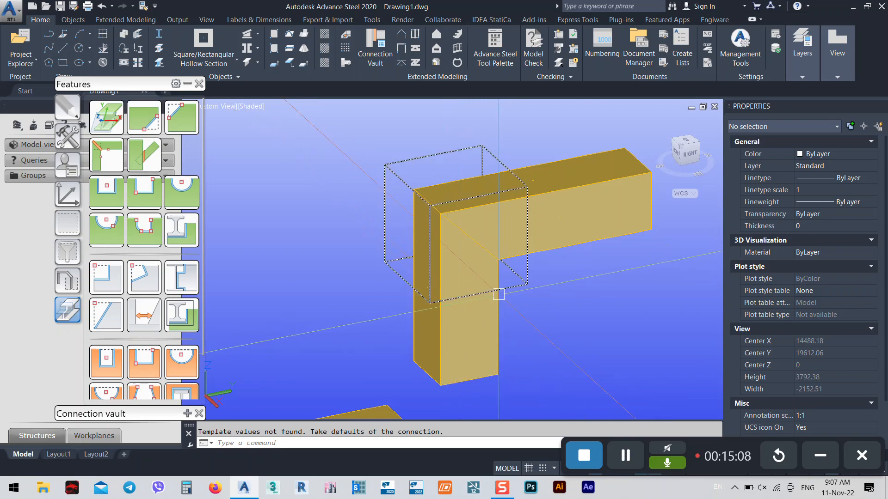
scroll(407, 266, "down", 4)
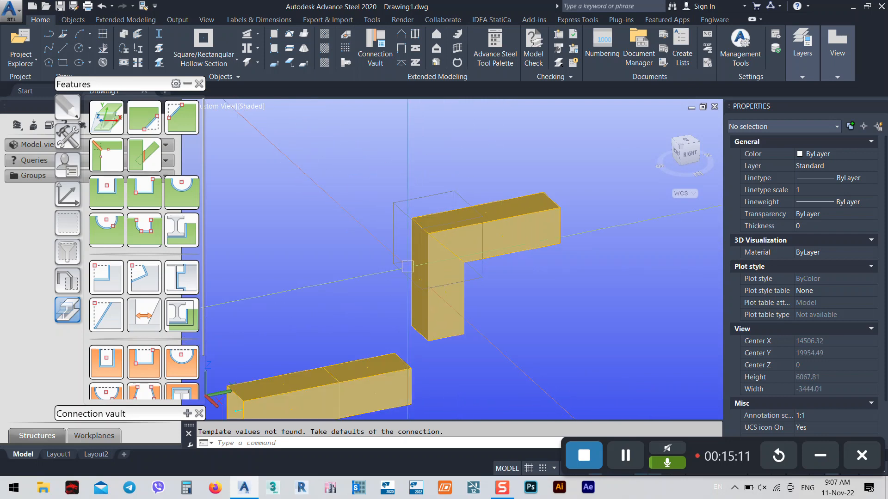
scroll(466, 250, "up", 8)
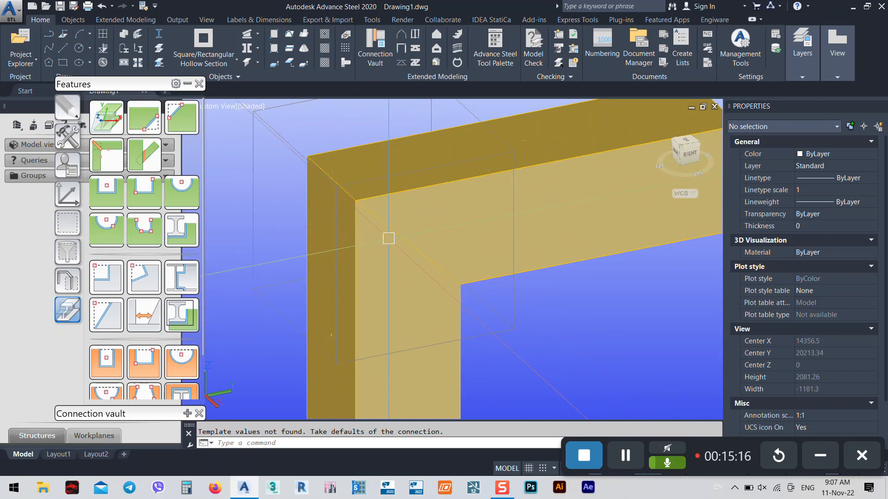
scroll(427, 267, "down", 6)
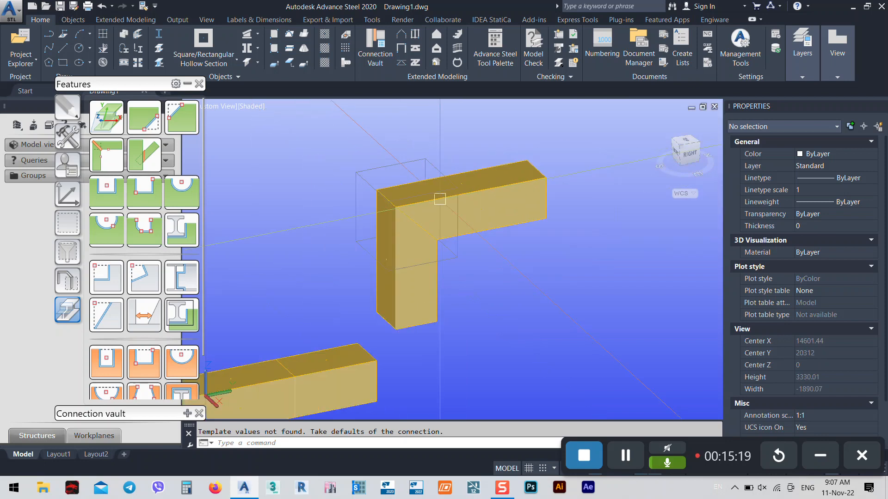
scroll(412, 285, "up", 2)
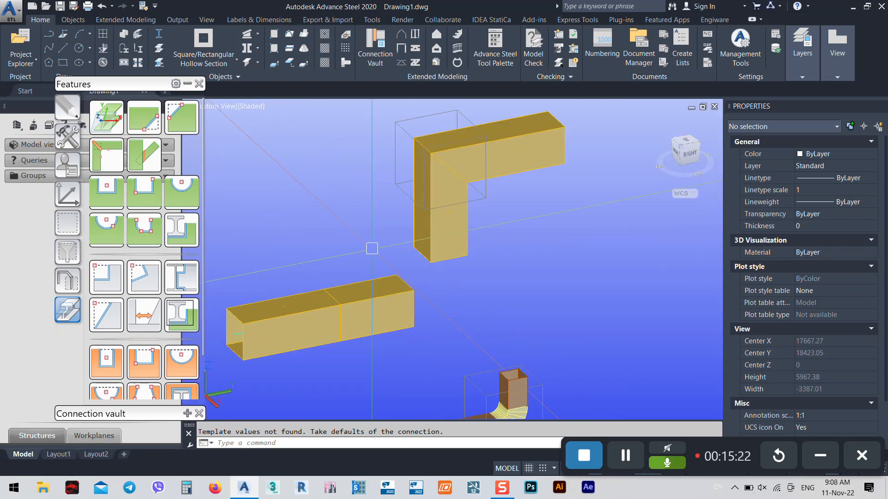
Step: Transfer the upper corner's mitre joint to the vertical section's lower end and the lower horizontal section
left_click(66, 146)
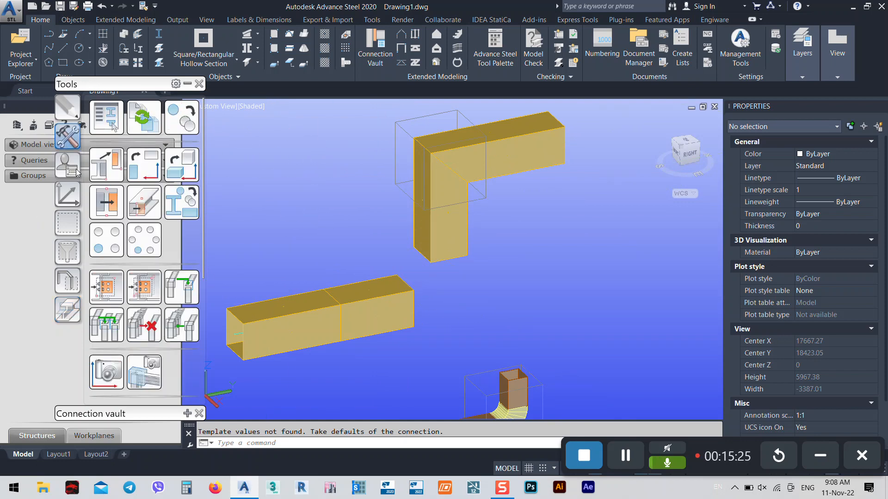
left_click(120, 300)
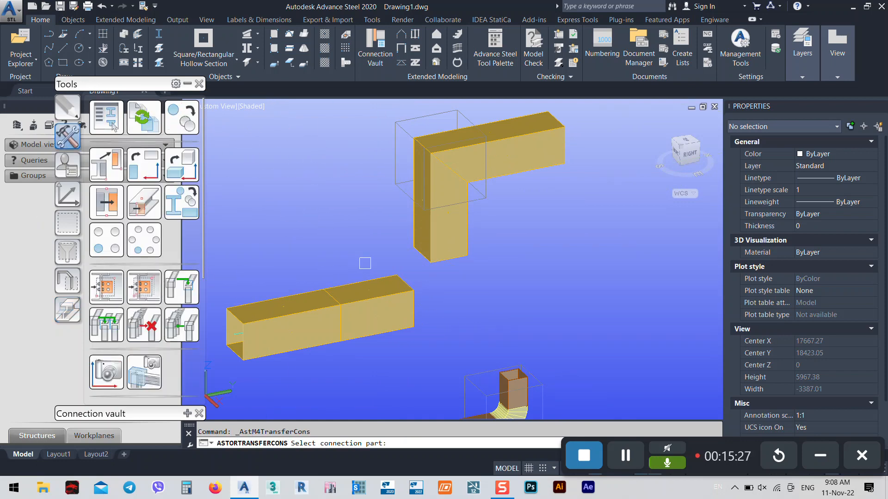
left_click(395, 164)
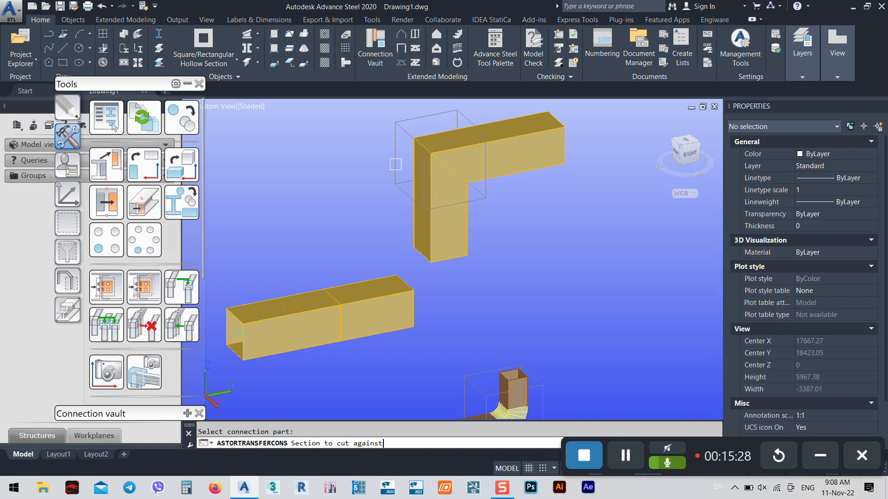
middle_click_drag(438, 286, 350, 257, "shift")
scroll(441, 264, "up", 5)
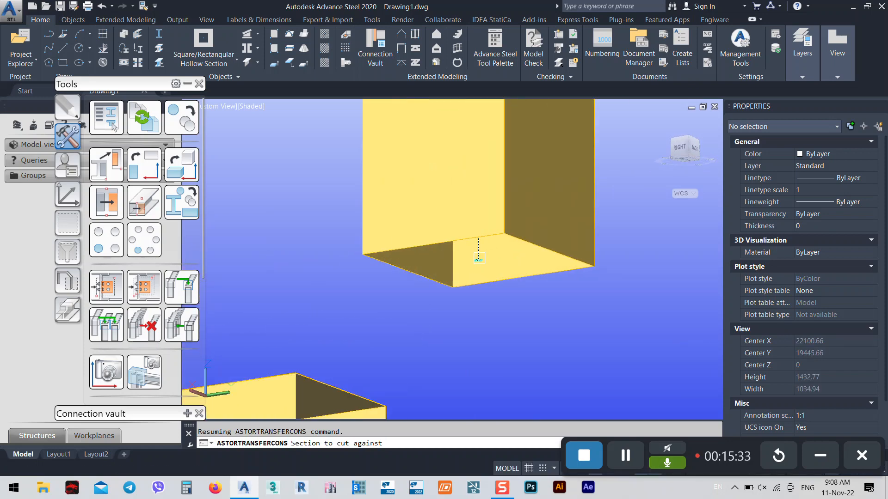
scroll(477, 253, "down", 3)
scroll(428, 334, "up", 2)
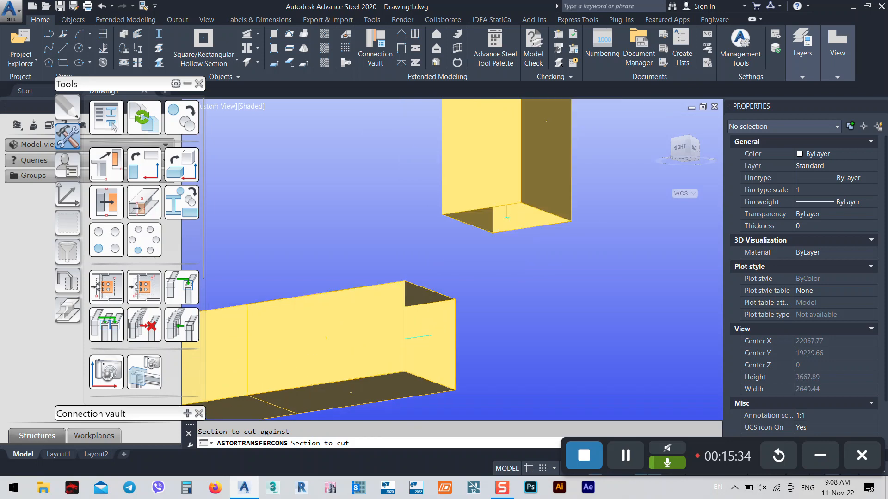
left_click(438, 330)
scroll(478, 354, "down", 6)
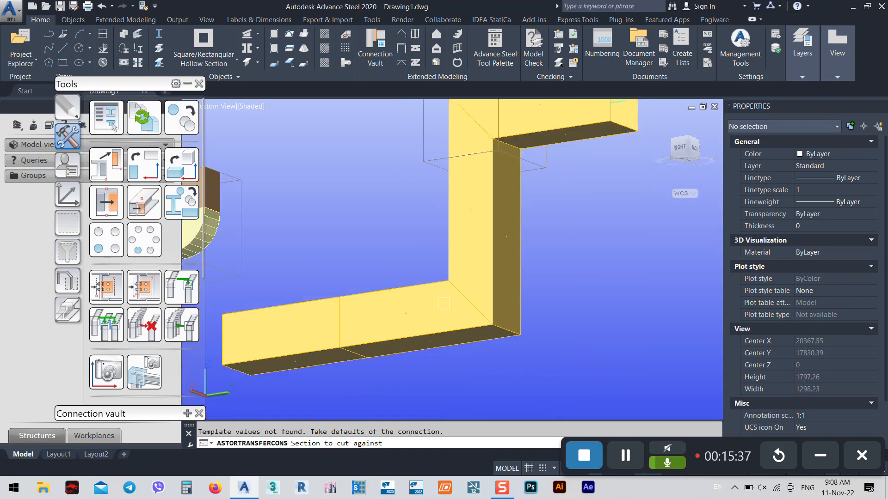
middle_click_drag(477, 353, 499, 332, "shift")
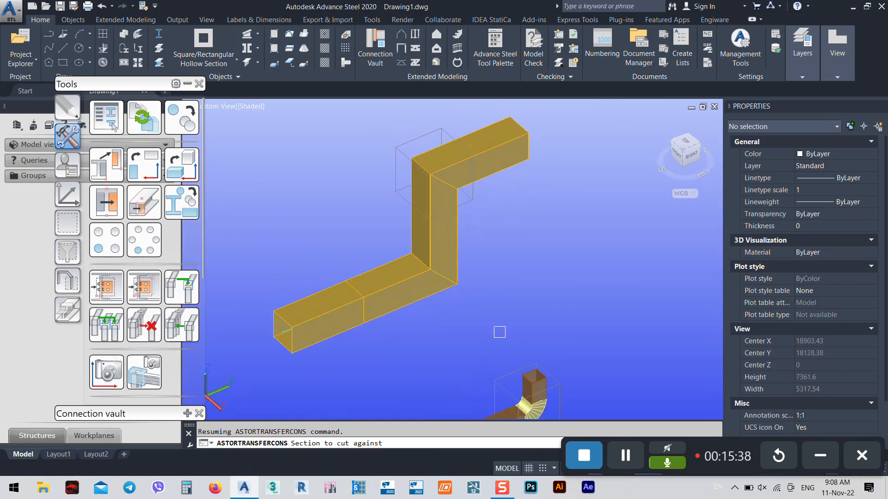
key("Escape")
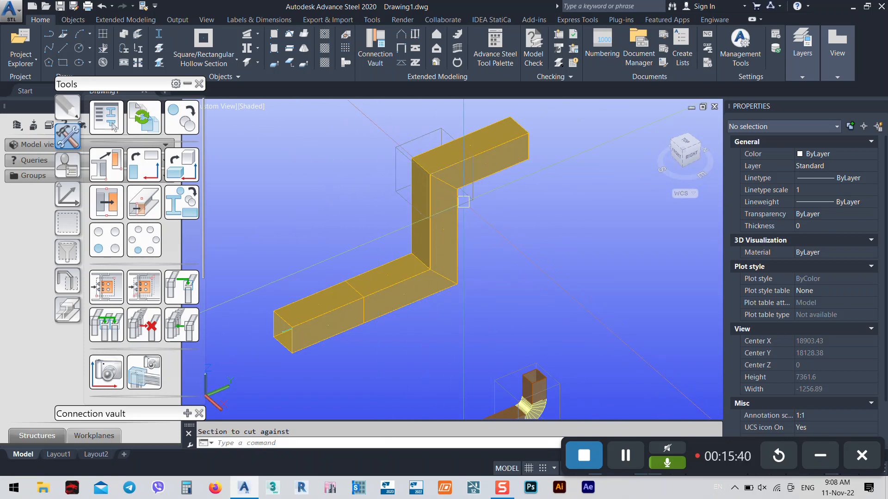
middle_click_drag(448, 252, 493, 256)
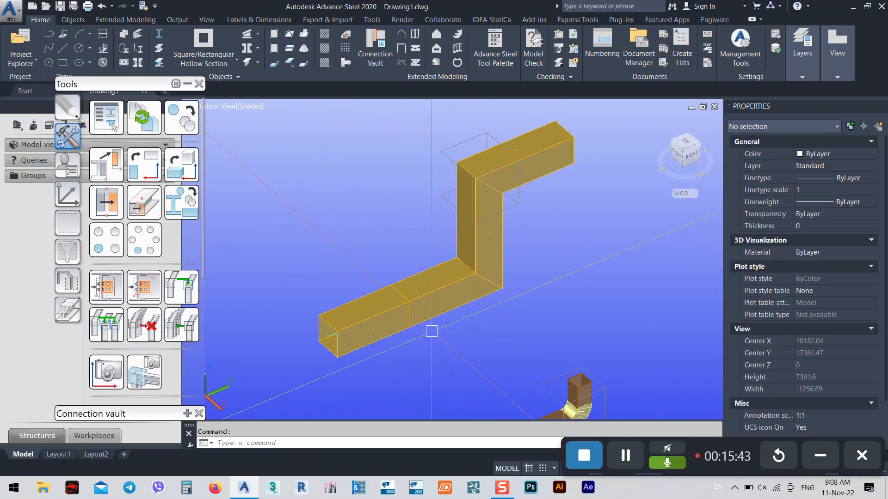
mouse_move(465, 302)
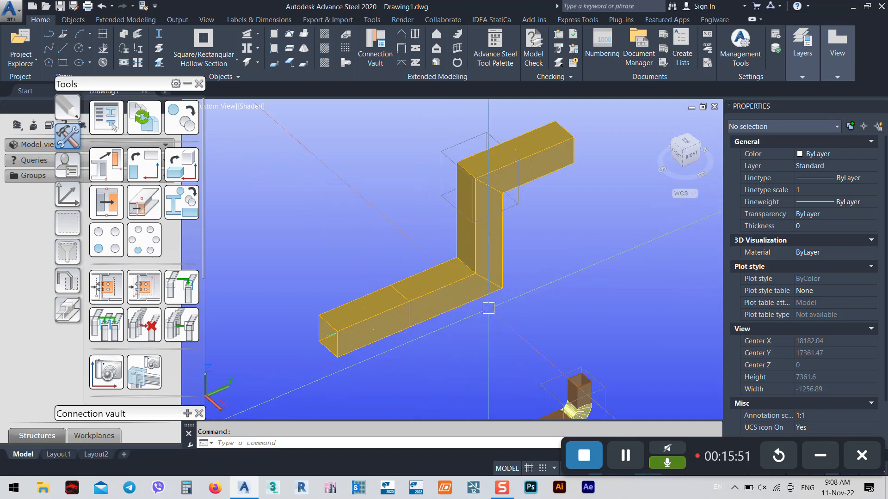
Step: Display the stepped hollow section run in the 2D Wireframe visual style
middle_click_drag(453, 288, 503, 275, "shift")
scroll(448, 302, "up", 5)
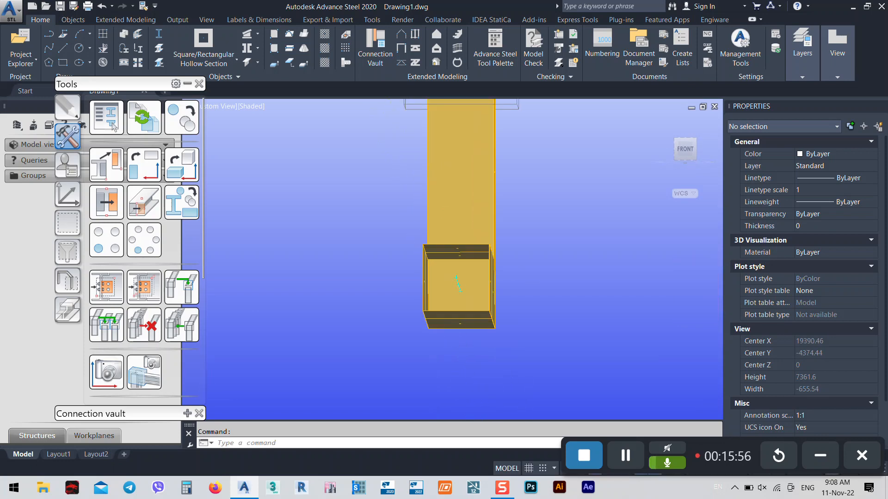
middle_click_drag(479, 268, 430, 299, "shift")
scroll(478, 211, "down", 4)
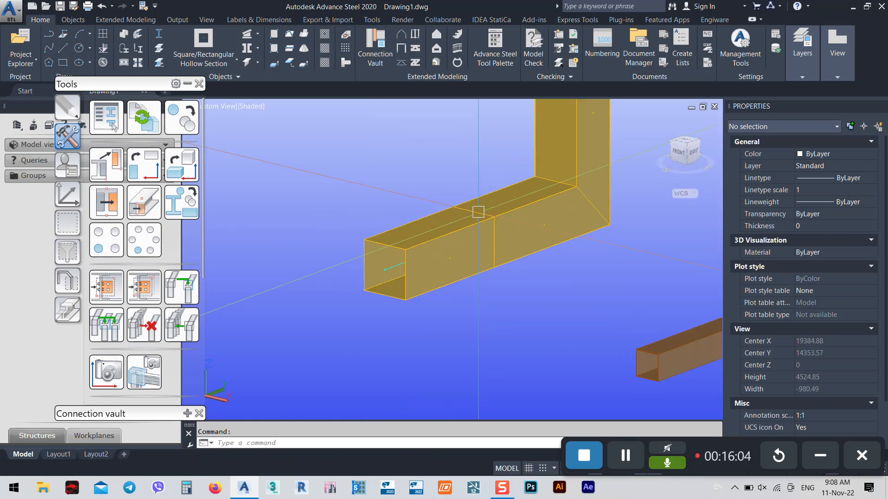
middle_click_drag(478, 212, 534, 296, "shift")
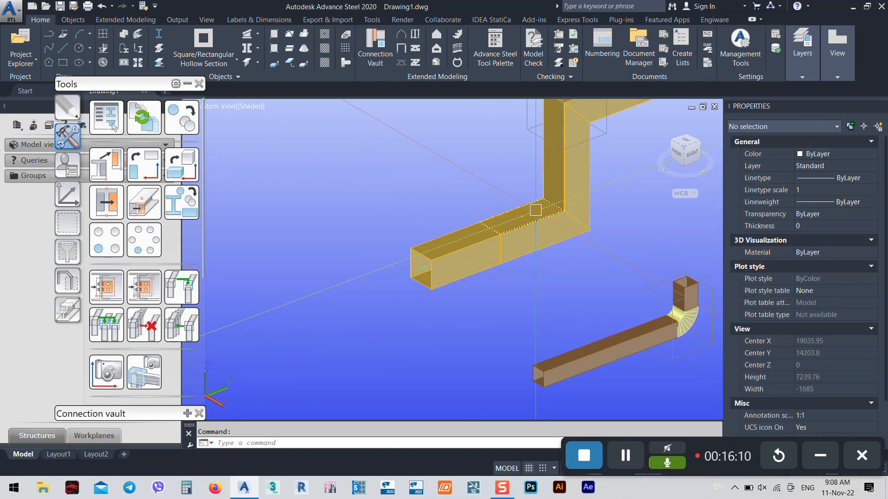
scroll(535, 210, "up", 5)
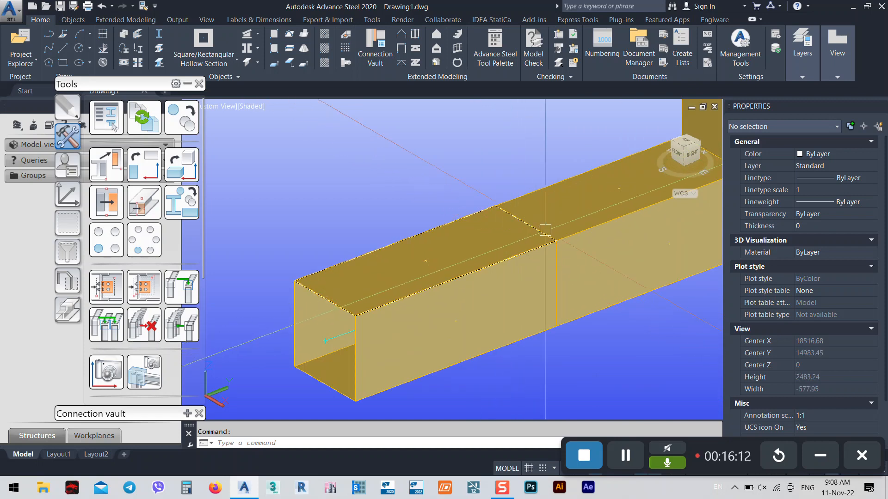
left_click(252, 106)
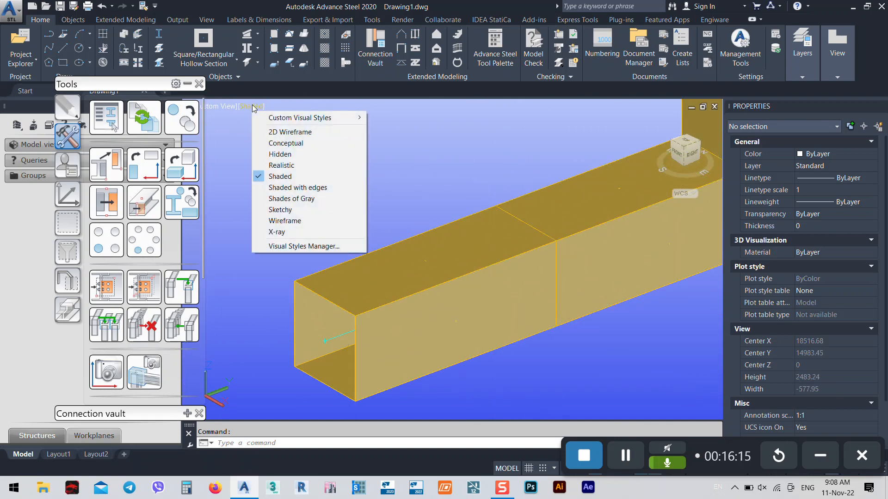
left_click(292, 133)
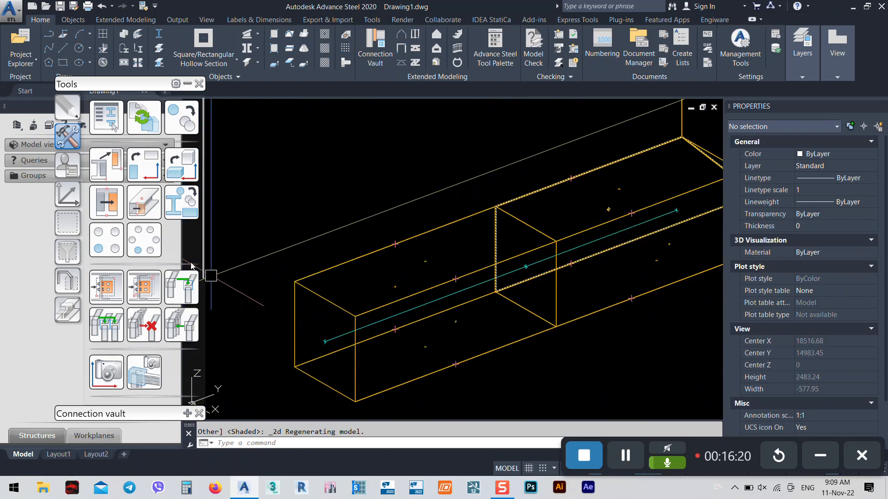
Step: Open the Connection vault and look through the tube connections for the Tube end to end joint
left_click(186, 85)
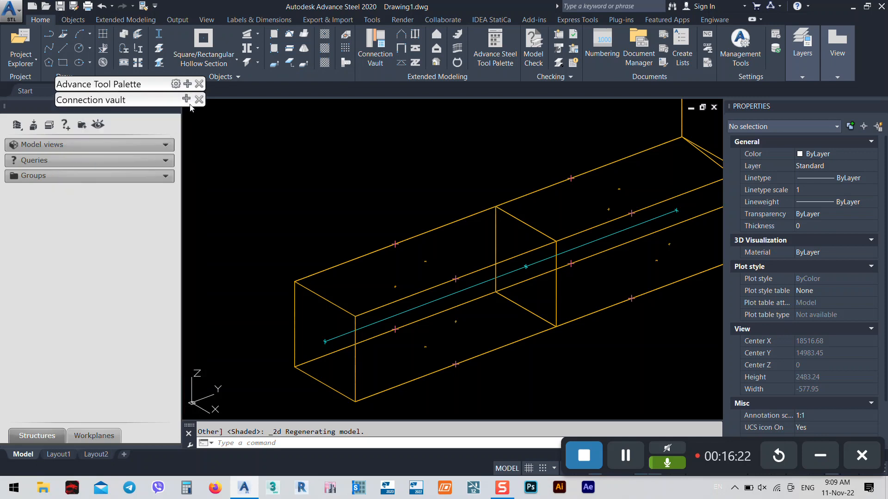
left_click(189, 105)
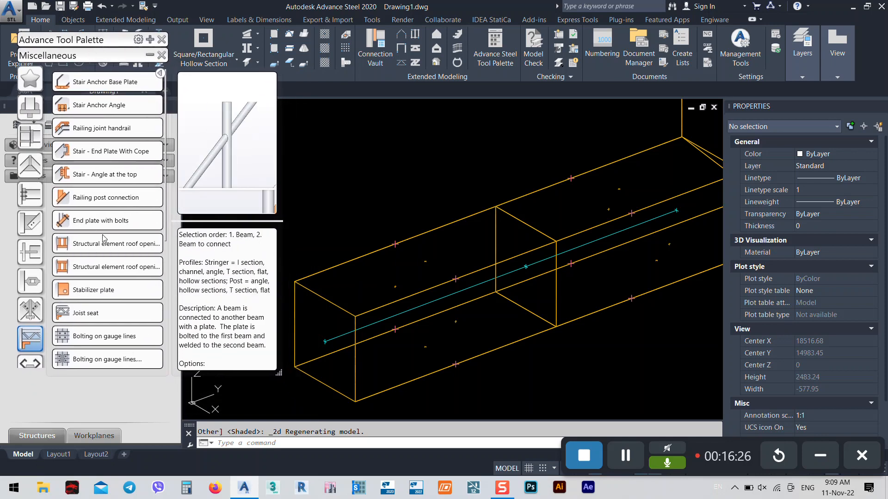
left_click(29, 307)
left_click(30, 281)
left_click(30, 253)
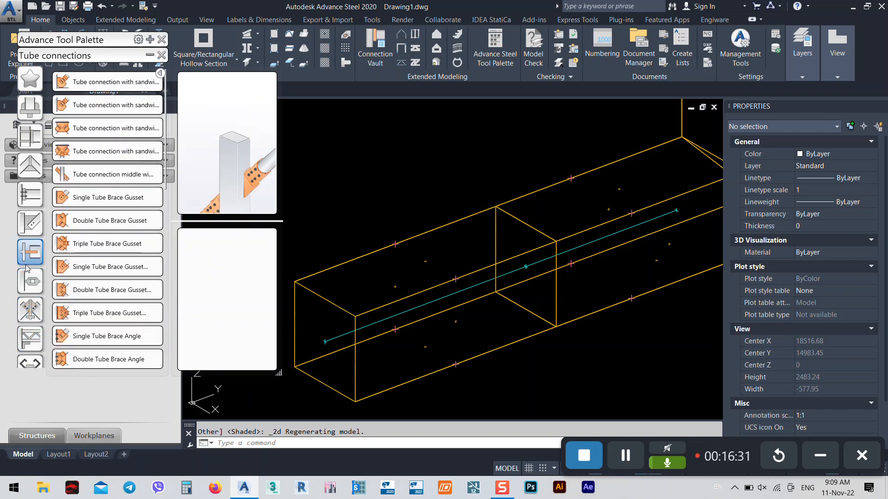
scroll(101, 209, "down", 5)
scroll(101, 209, "down", 3)
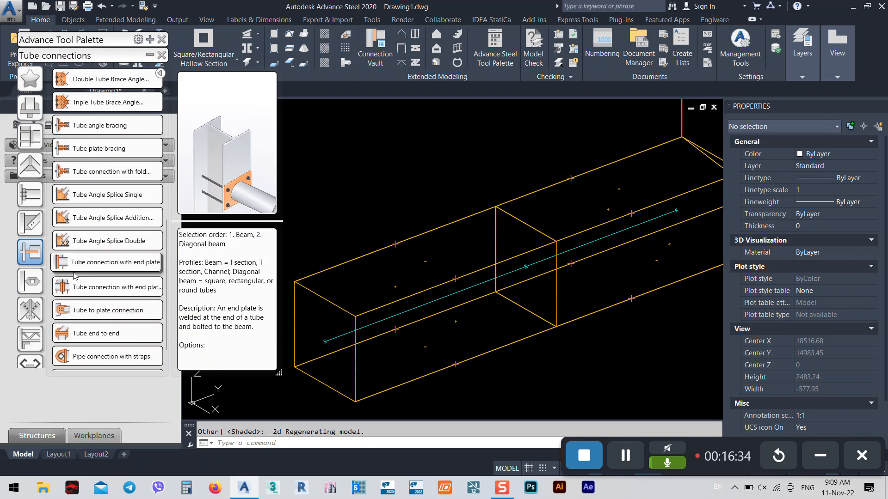
Step: Try to apply the Tube end to end joint between the two in-line lower horizontal sections of the stepped run
left_click(100, 336)
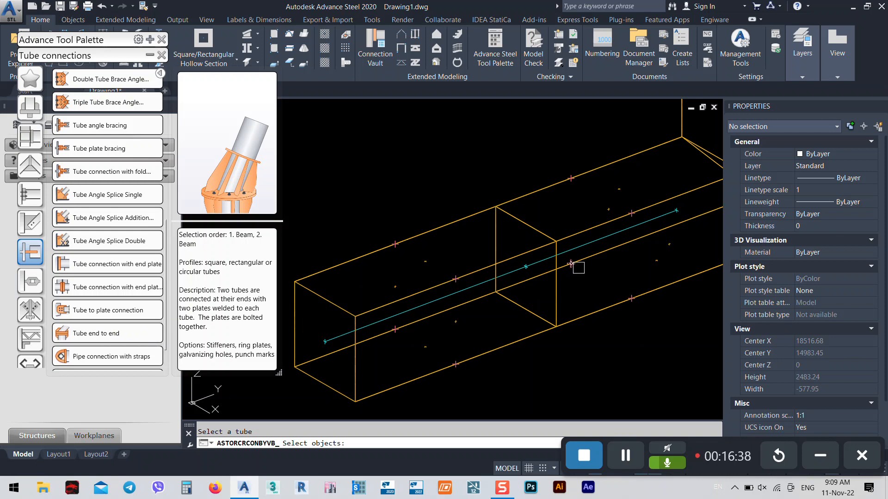
scroll(576, 266, "up", 2)
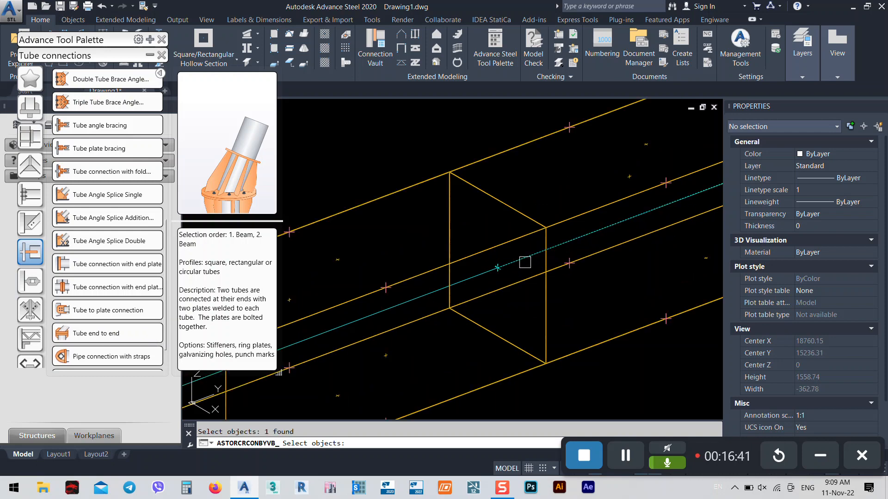
left_click(411, 302)
middle_click_drag(408, 301, 525, 279, "shift")
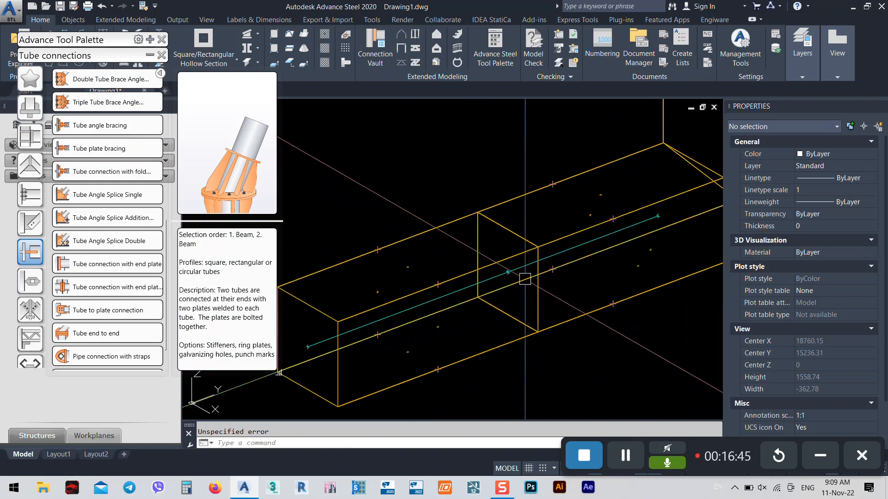
mouse_move(525, 279)
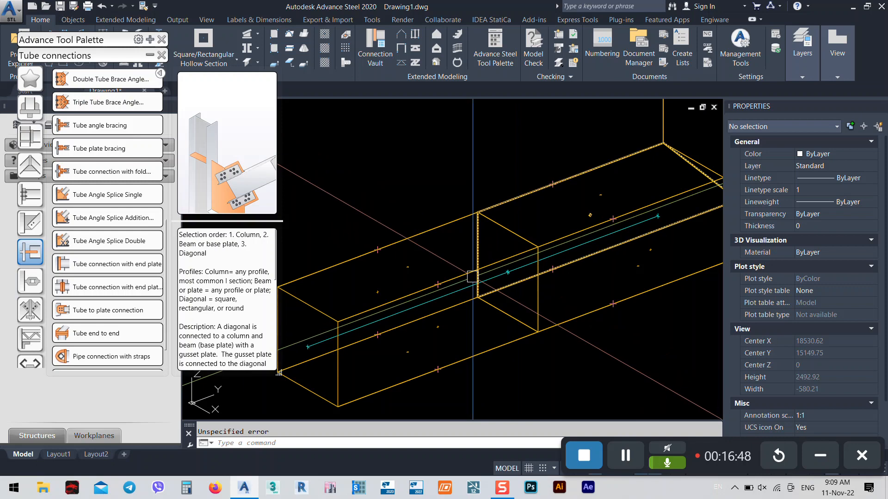
mouse_move(462, 271)
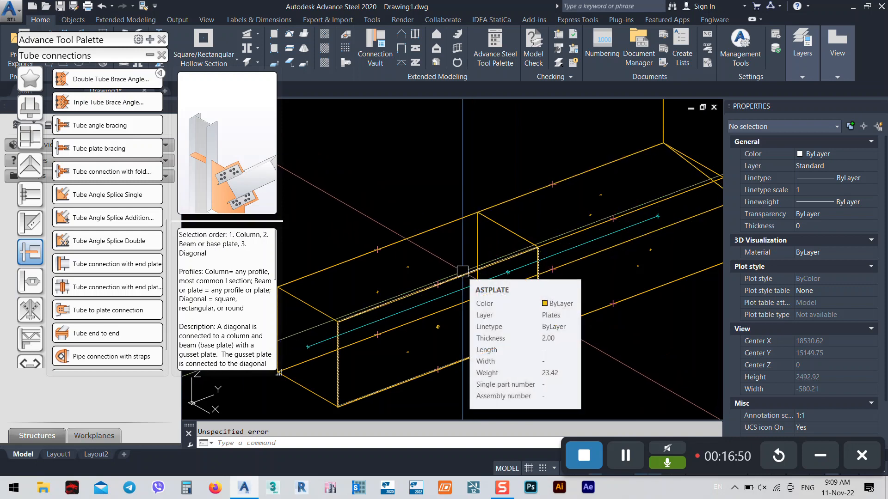
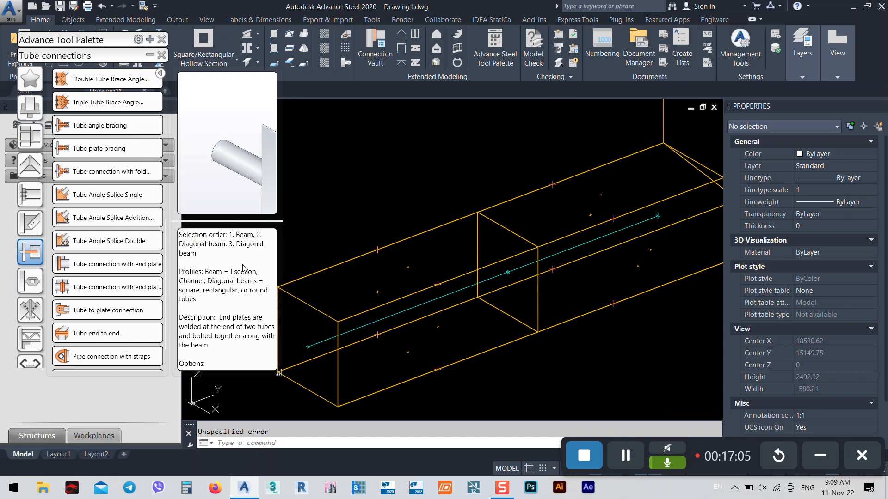
Step: Split the horizontal RHS400x8 beam beside the curved elbow into two segments near its middle
scroll(450, 275, "down", 6)
scroll(502, 292, "up", 4)
left_click(508, 302)
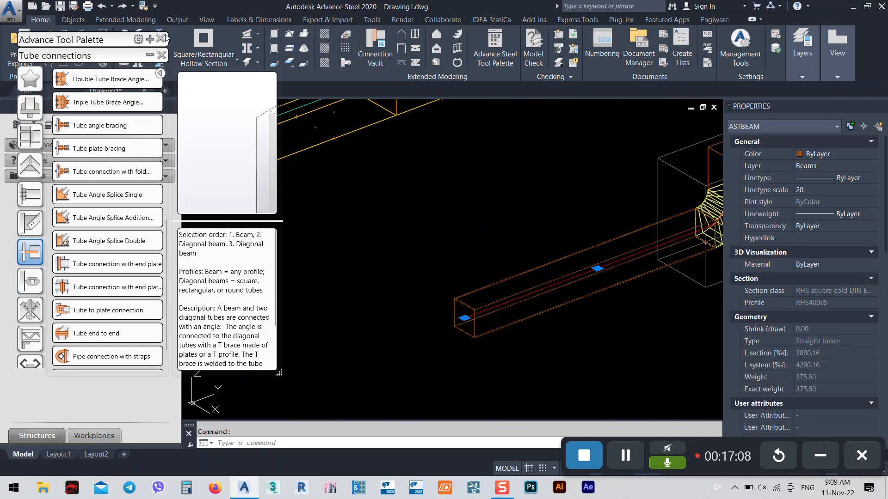
left_click_drag(123, 38, 112, 65)
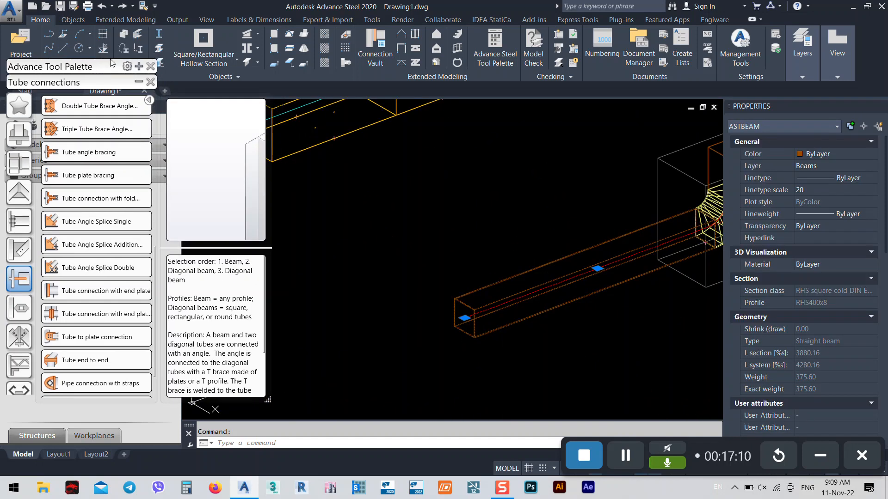
left_click(72, 20)
left_click(121, 37)
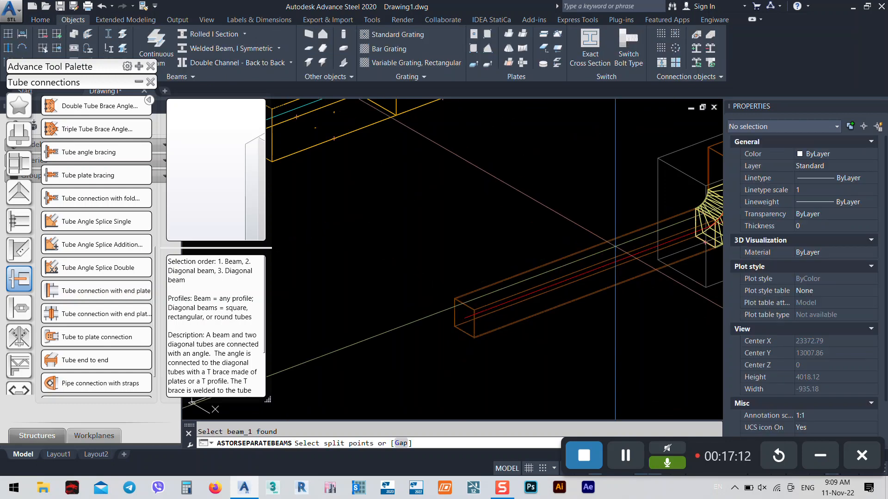
left_click(585, 272)
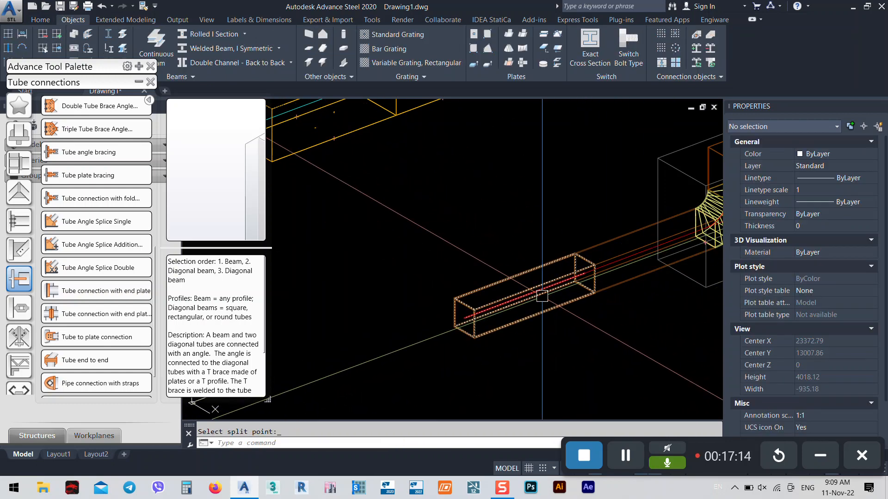
Step: Connect the two segments of the split RHS400x8 beam with a Tube end to end joint and display the model in the Conceptual visual style
left_click(74, 360)
left_click(584, 248)
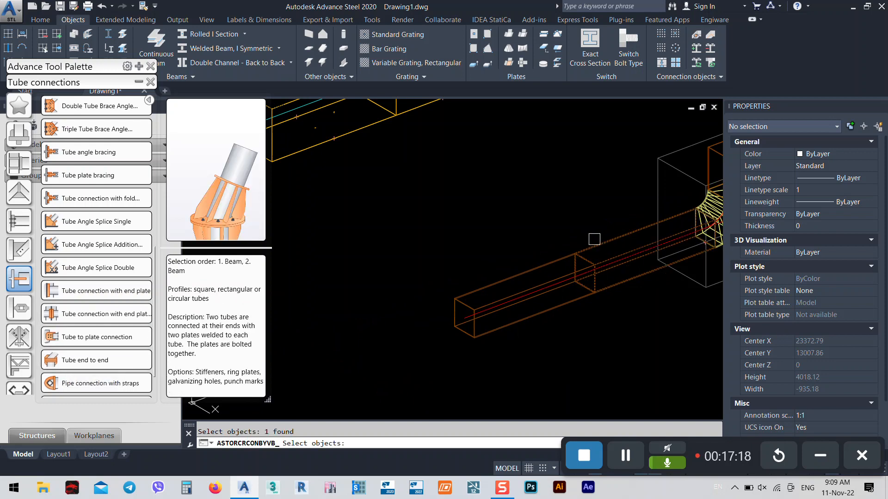
left_click(554, 266)
key("Return")
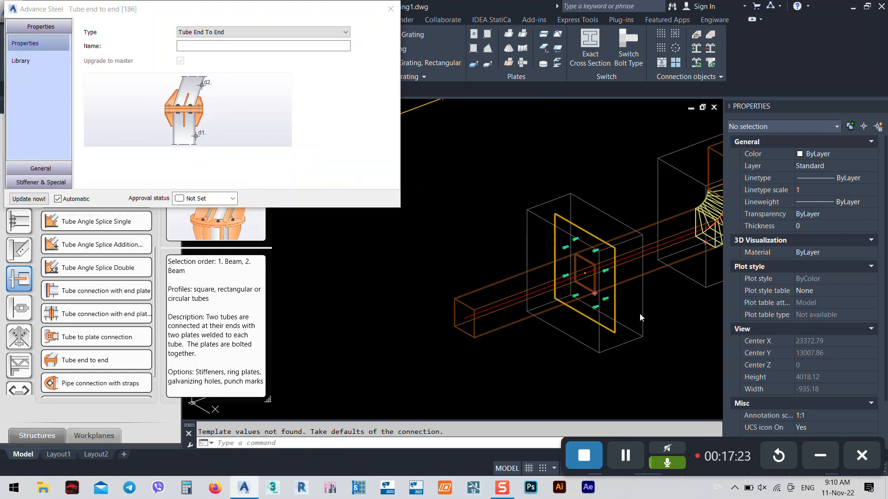
left_click(391, 9)
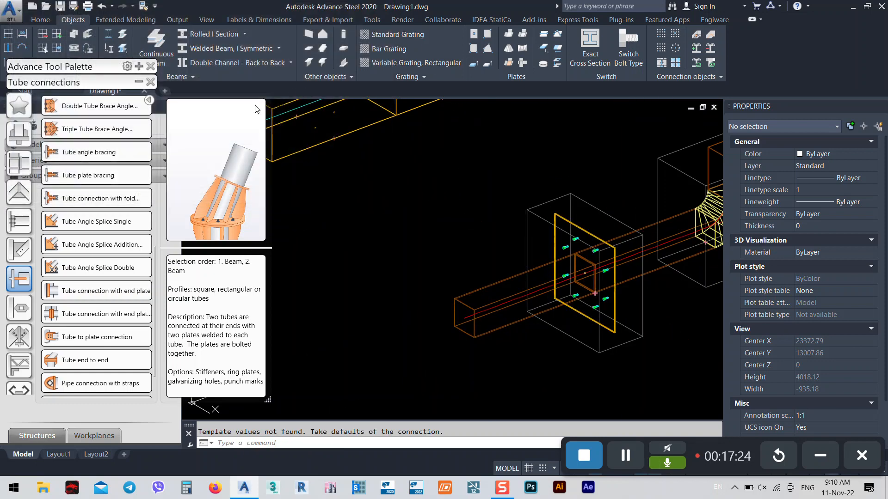
left_click(252, 107)
left_click(283, 143)
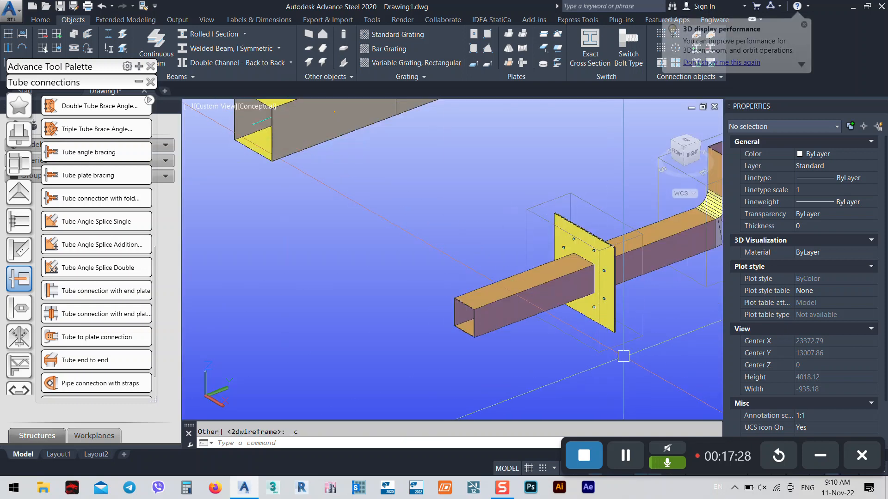
Step: Open the advance joint properties of the Tube end to end joint and view its end plate from the front
scroll(605, 304, "up", 2)
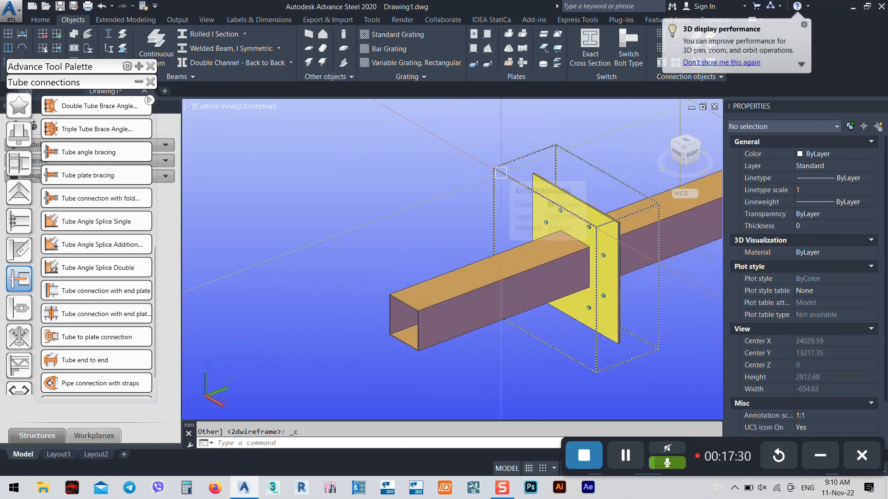
left_click(501, 172)
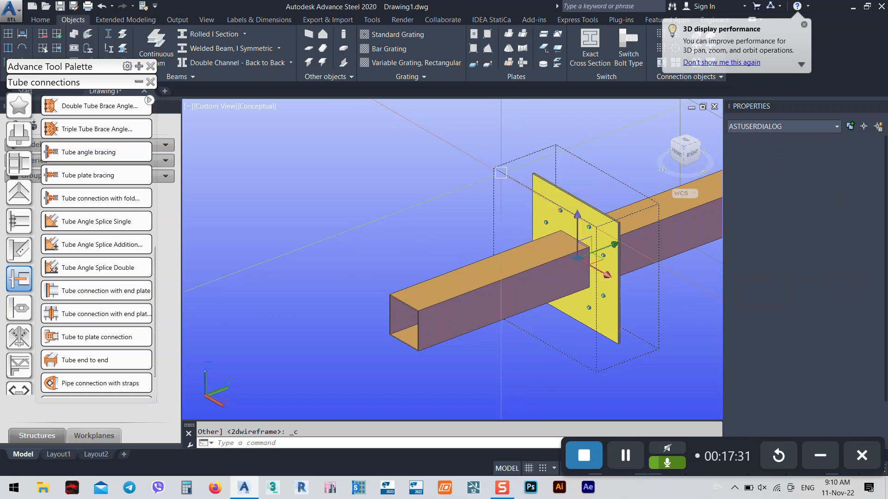
right_click(429, 236)
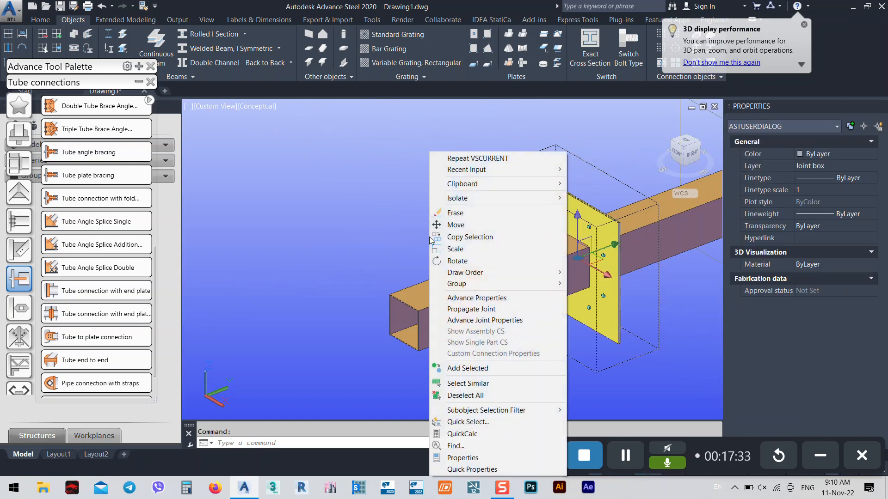
left_click(500, 320)
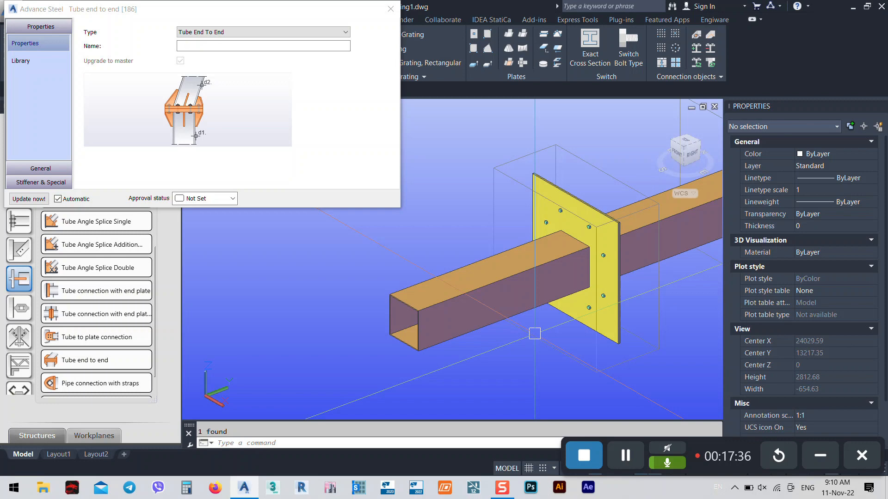
middle_click_drag(628, 306, 672, 282, "shift")
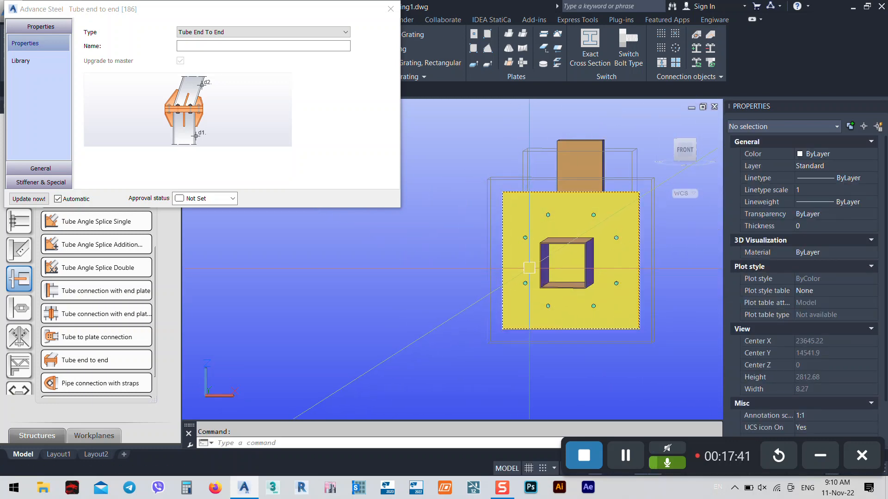
mouse_move(569, 249)
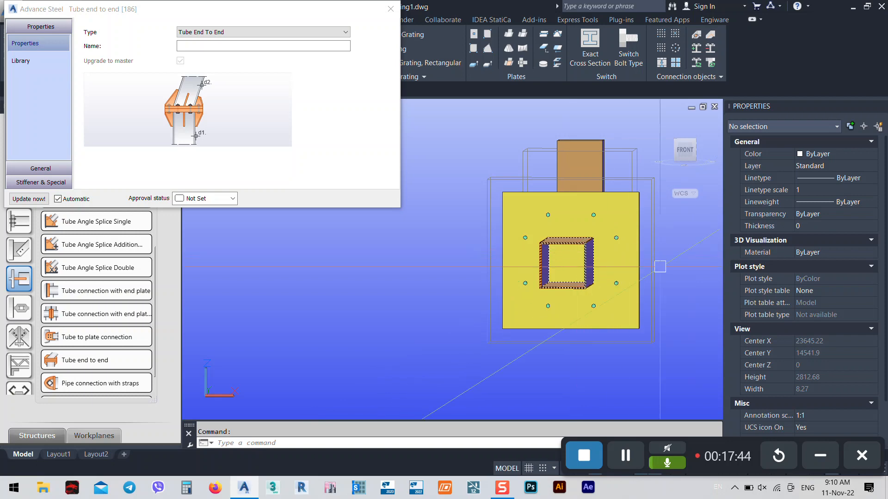
Step: Set the end plate layout of the Tube end to end joint to projections
left_click(51, 169)
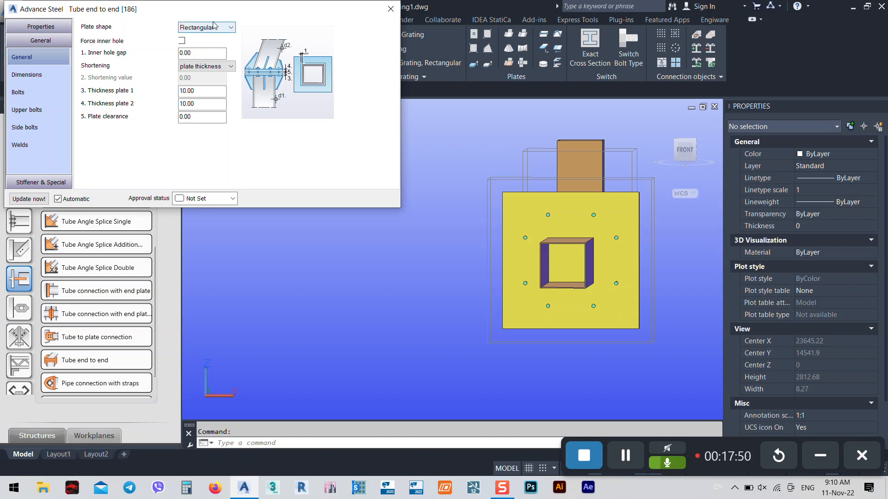
left_click(40, 75)
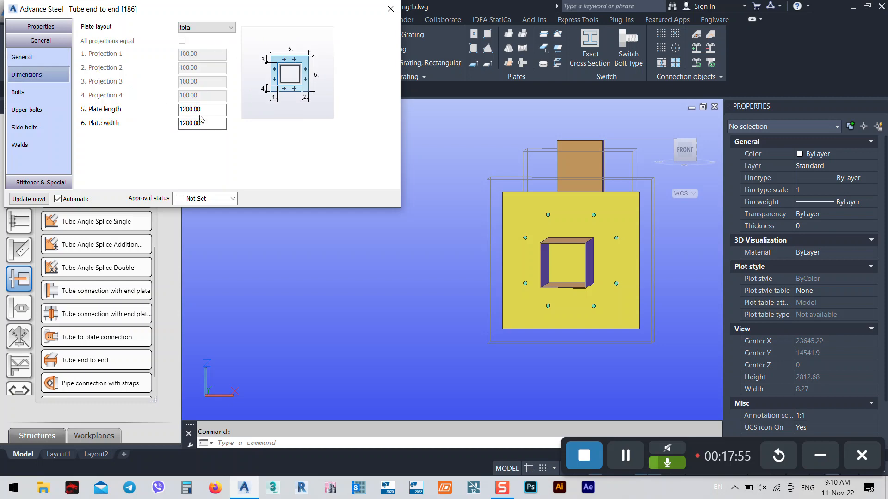
left_click(194, 28)
left_click(194, 36)
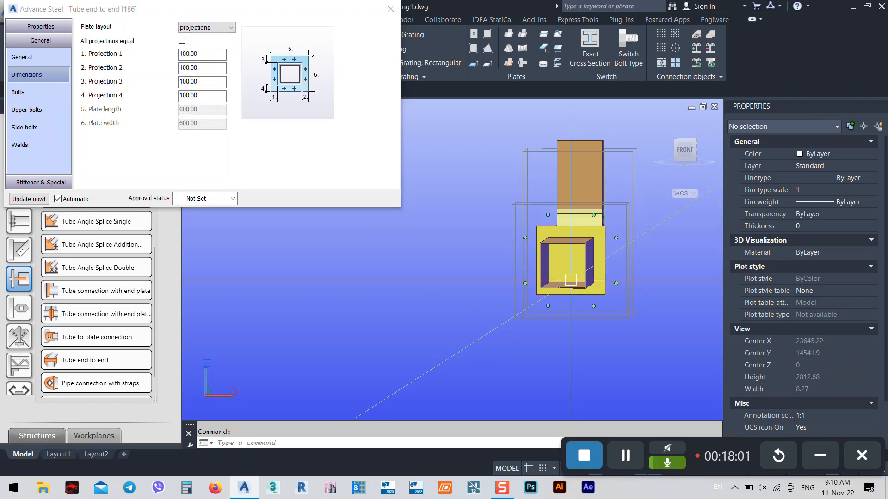
Step: Turn on Force inner hole for the end plates of the Tube end to end joint
middle_click_drag(567, 282, 547, 238, "shift")
scroll(547, 235, "up", 5)
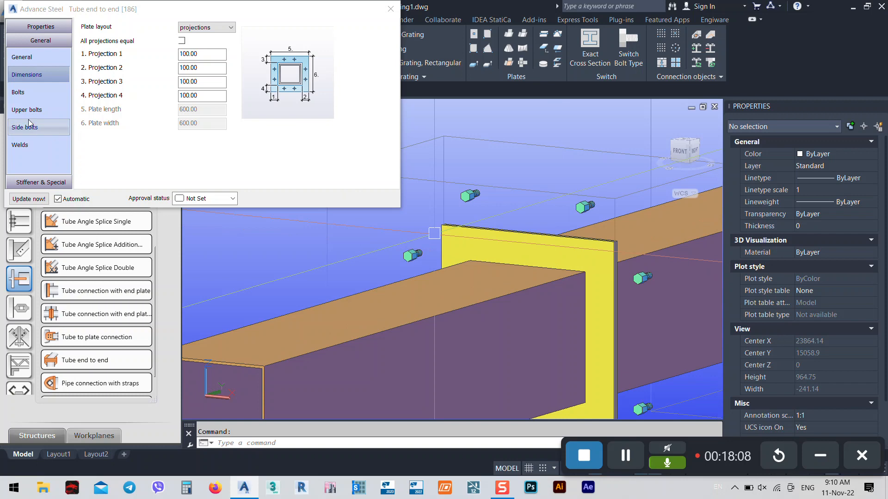
left_click(47, 55)
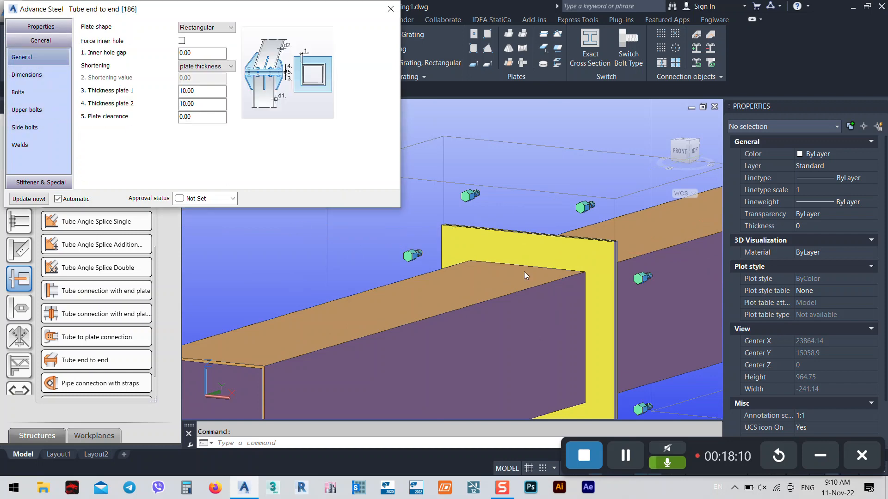
scroll(559, 300, "down", 4)
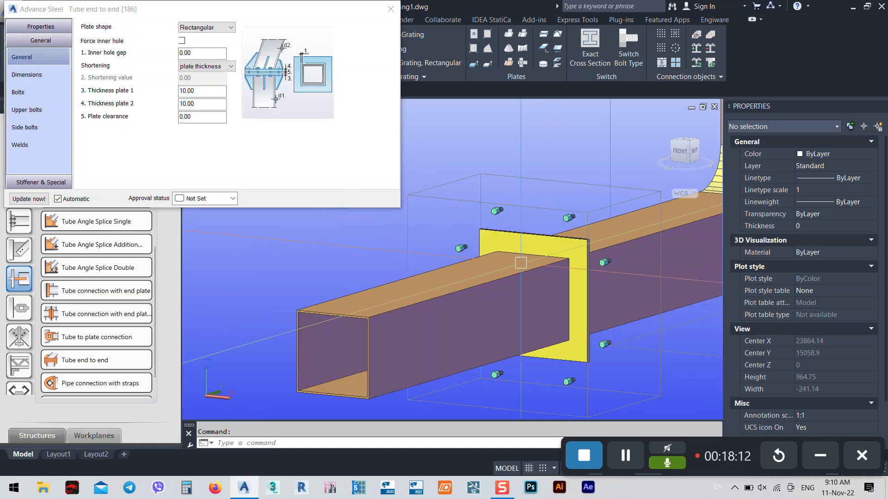
left_click(181, 41)
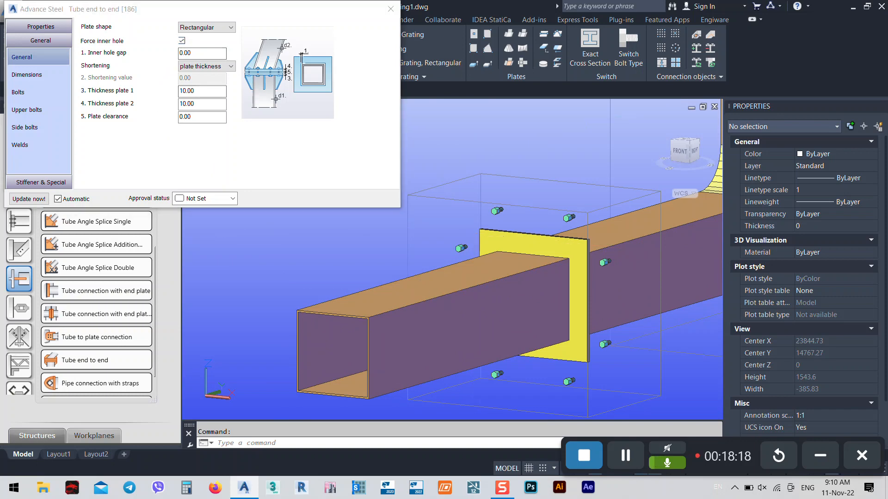
Step: Examine the end plate opening through the open end of the tube, from the front and up close at the inner corner
middle_click_drag(465, 344, 500, 325, "shift")
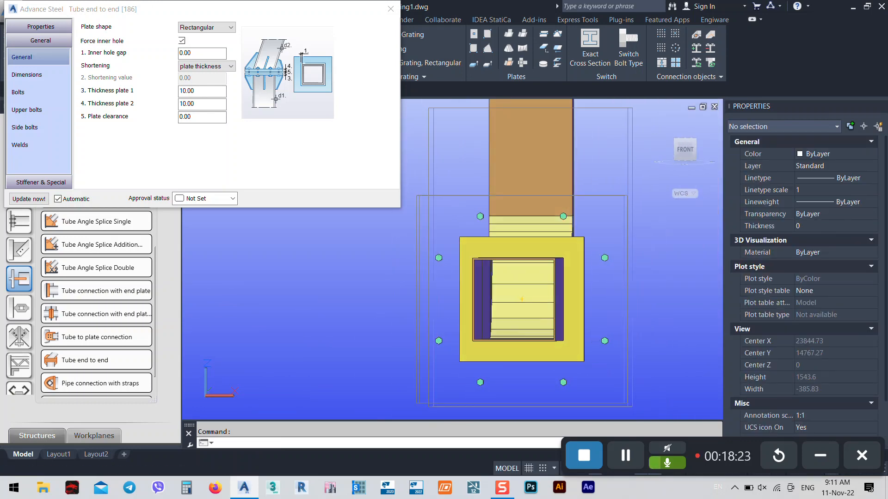
scroll(500, 325, "up", 5)
middle_click_drag(501, 325, 491, 351, "shift")
middle_click_drag(561, 367, 527, 262)
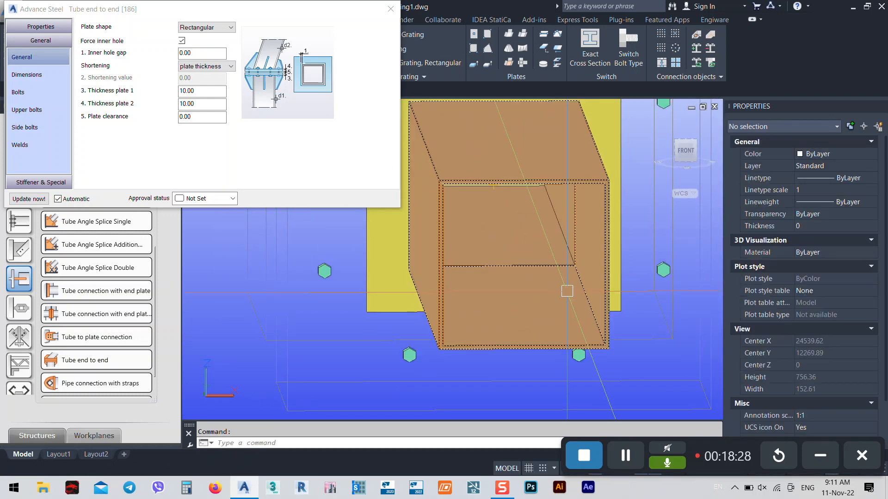
scroll(567, 261, "up", 6)
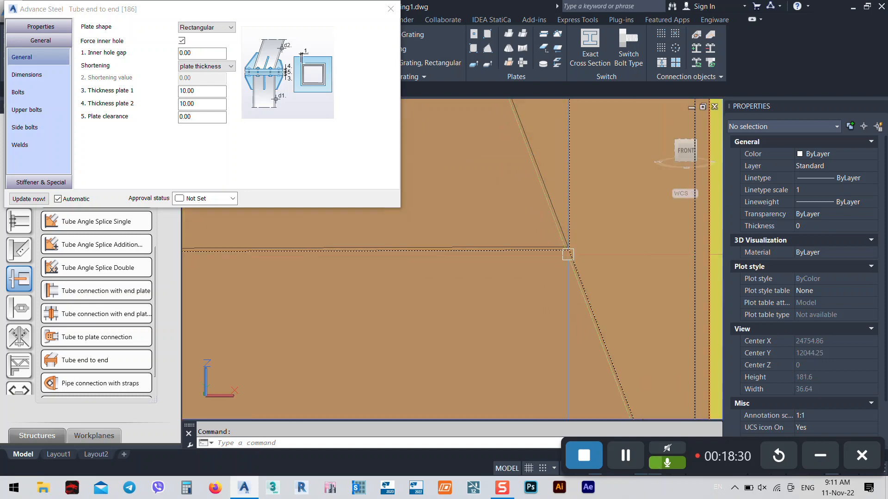
scroll(568, 255, "down", 6)
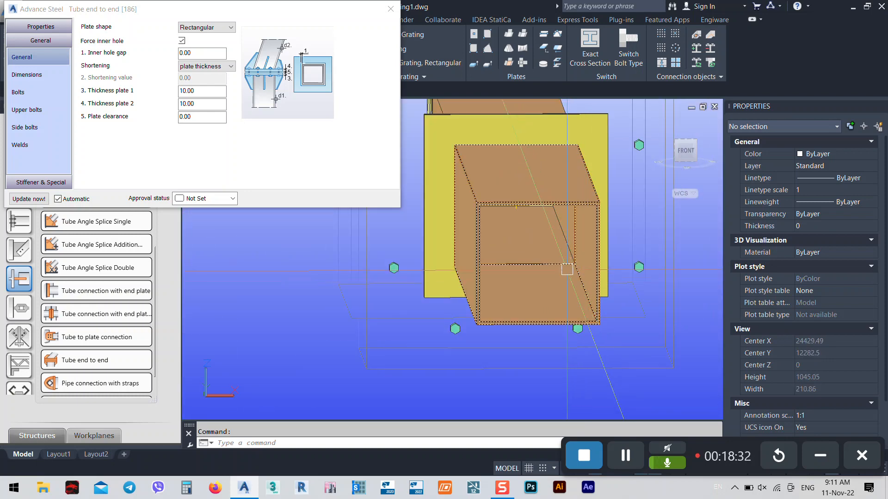
middle_click_drag(552, 256, 618, 272)
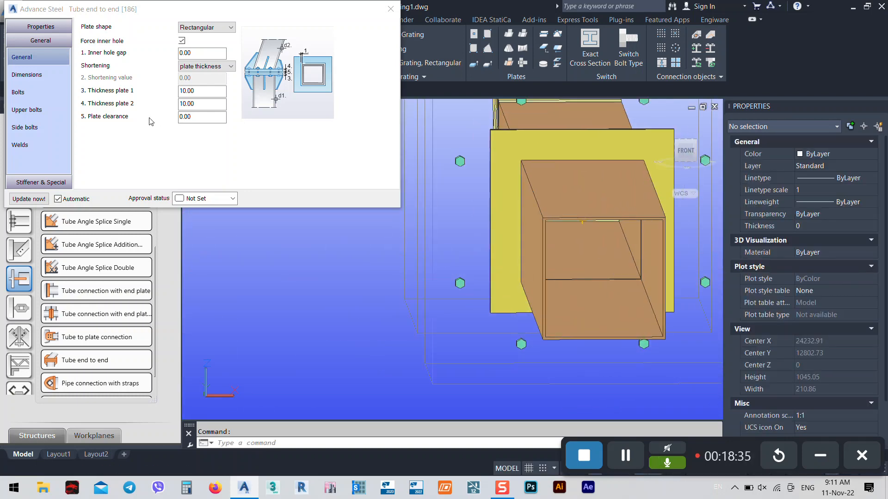
Step: Set the thickness of both plate 1 and plate 2 of the joint to 8
left_click(221, 91)
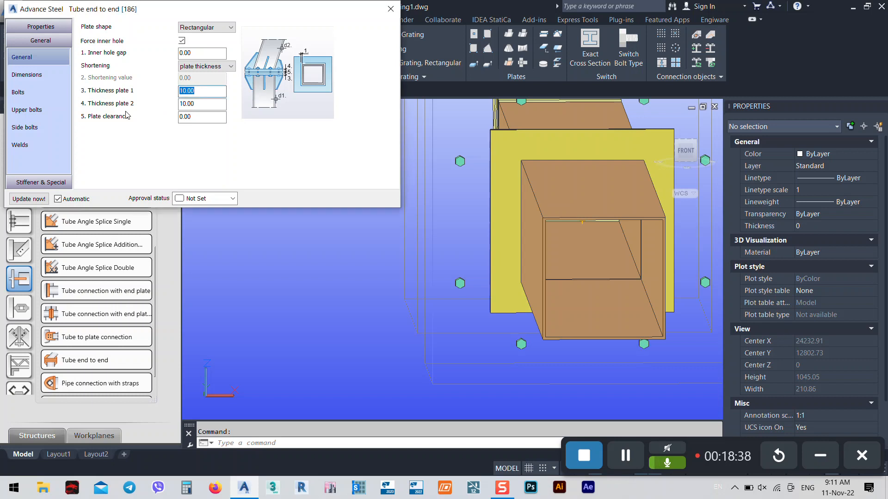
type("8")
left_click(217, 102)
type("8")
left_click(218, 92)
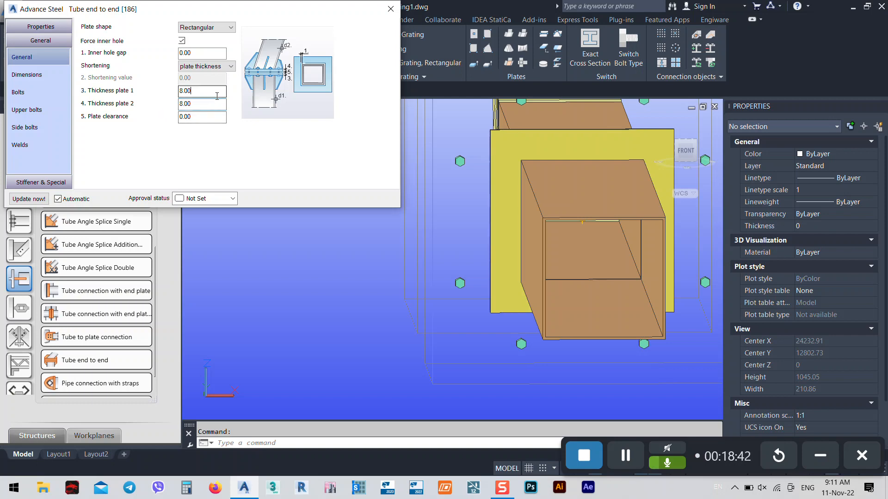
Step: Set the diameter of the joint's bolts to 12 mm
left_click(46, 76)
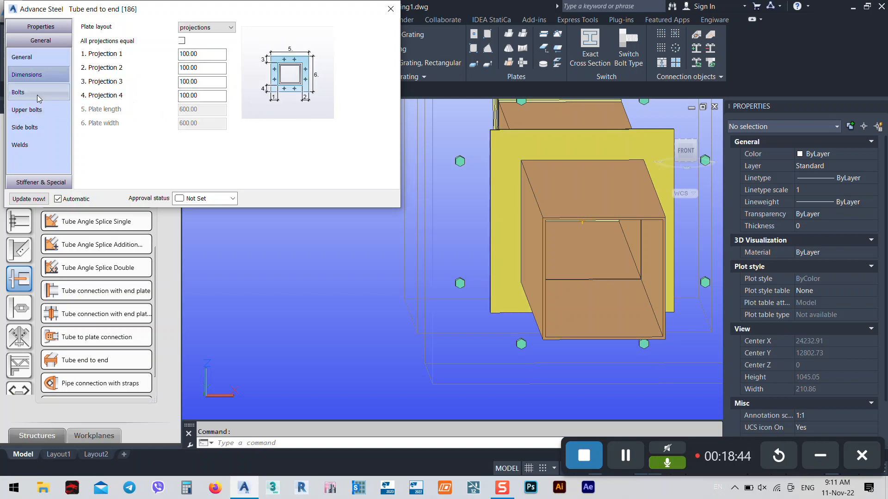
left_click(38, 93)
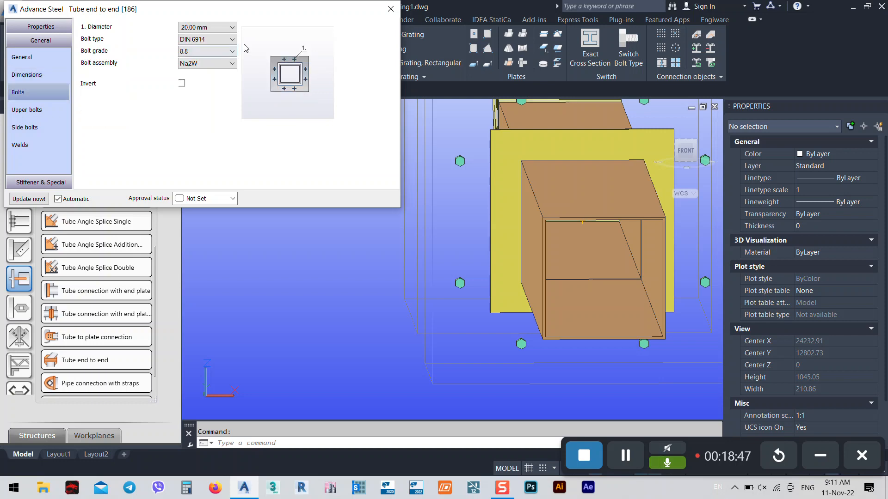
left_click(207, 27)
left_click(207, 46)
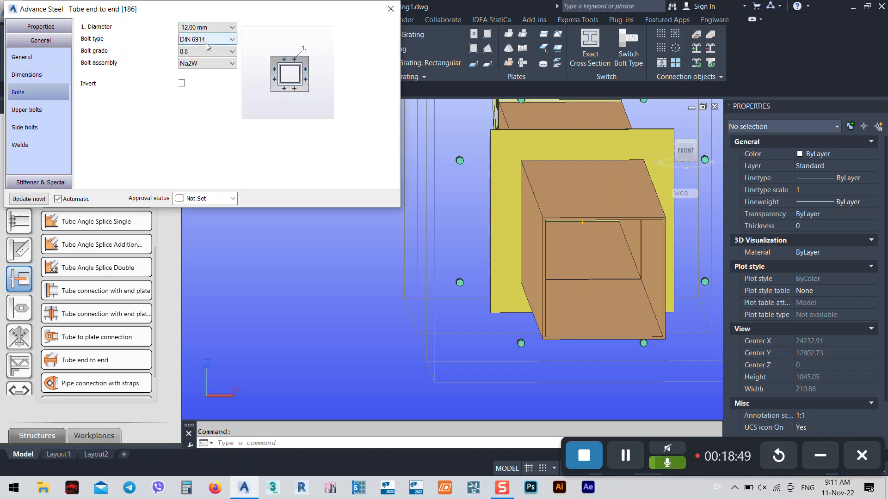
Step: Set the upper bolts to 10 bolts with a bolt distance of 80
left_click(46, 110)
double_click(202, 79)
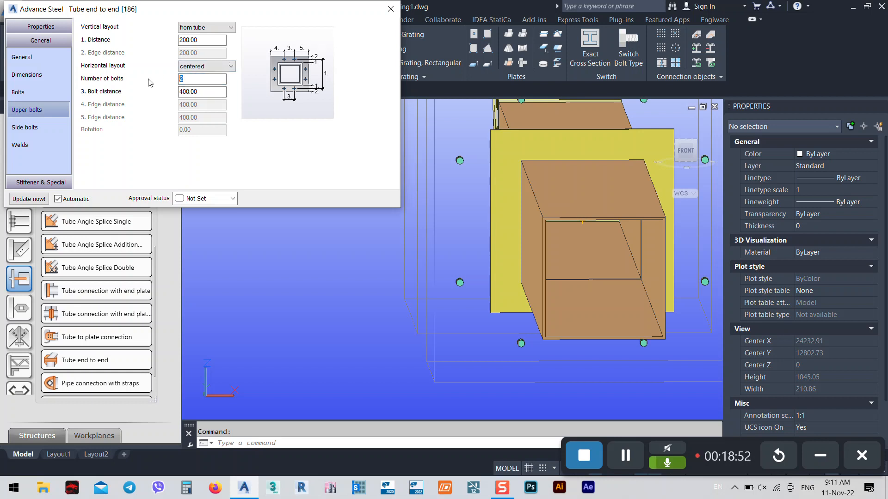
key("Return")
scroll(470, 262, "down", 2)
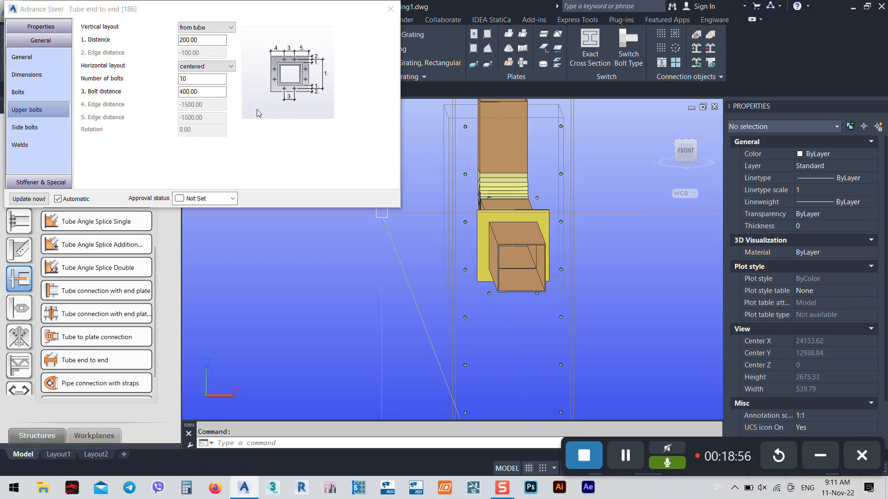
double_click(206, 90)
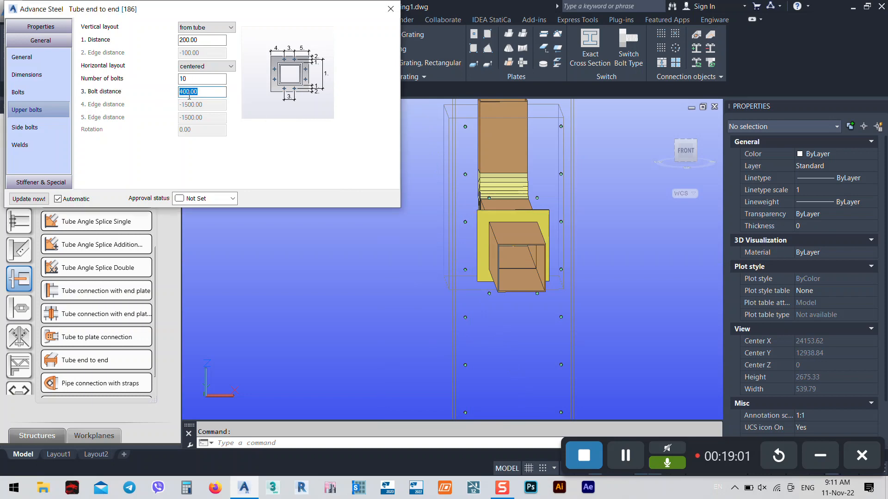
key("Return")
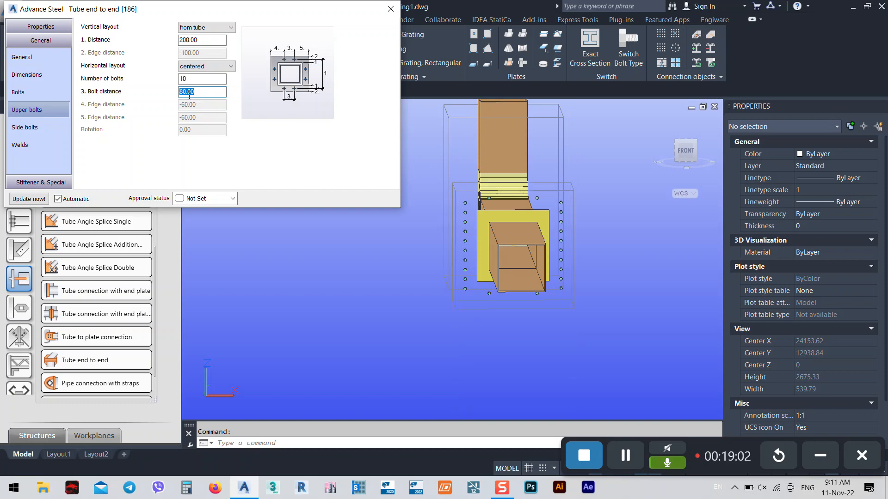
Step: Set the upper bolts' distance from the tube to 50
double_click(215, 41)
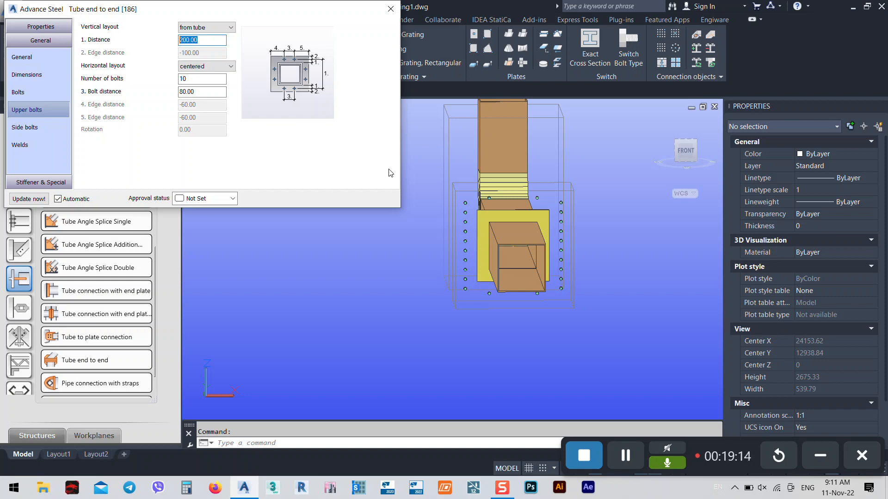
type("50")
key("Return")
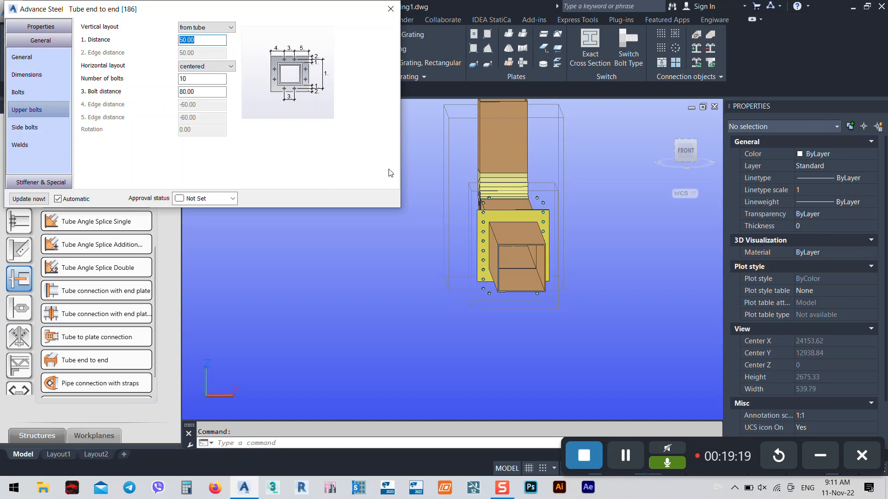
scroll(492, 236, "up", 3)
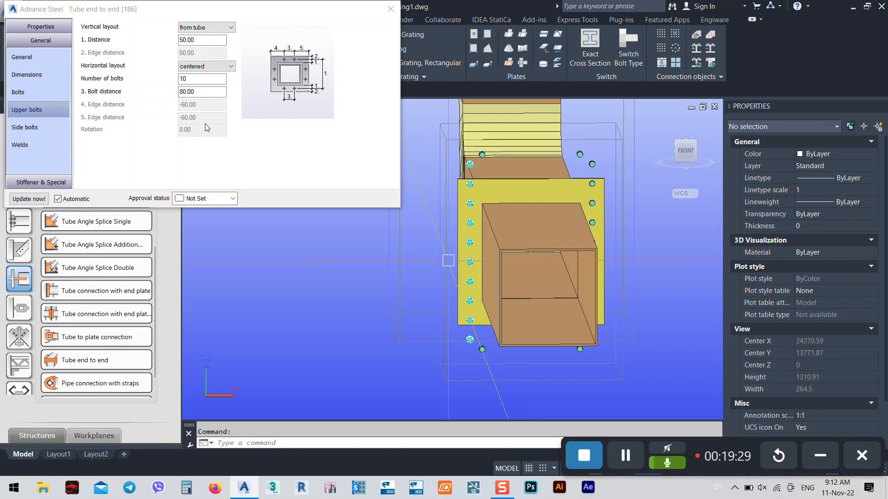
Step: Set the side bolts' distance from the tube to 50
left_click(44, 128)
left_click_drag(202, 41, 123, 51)
type("50")
key("Return")
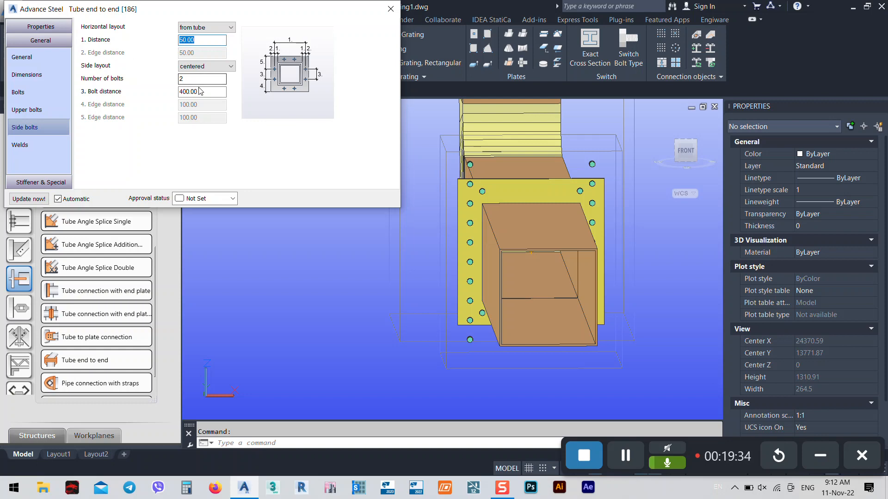
Step: Set the side bolts to a bolt distance of 80 and 6 bolts
left_click_drag(202, 91, 162, 95)
type("80")
key("Return")
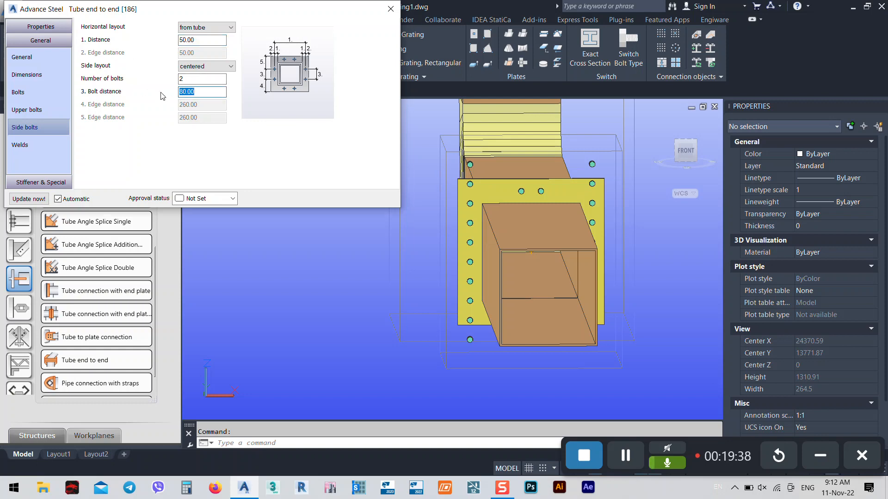
left_click_drag(194, 79, 171, 78)
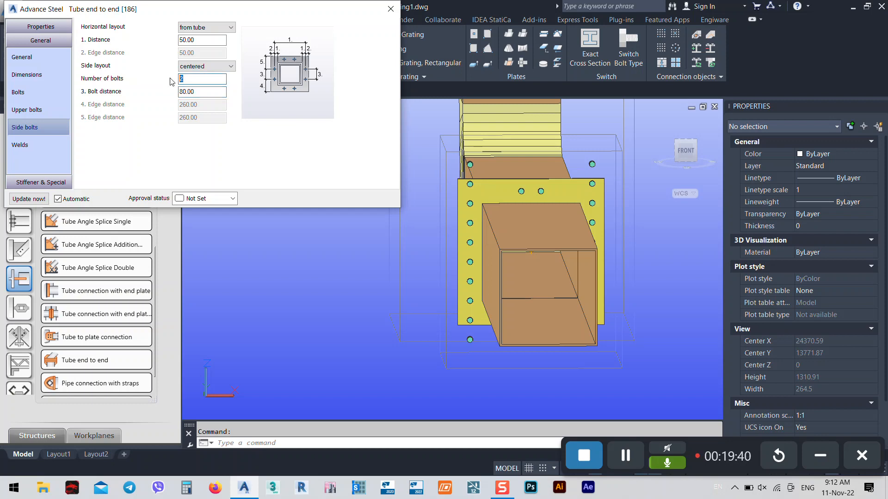
type("5")
key("Return")
key("Return")
Step: Set the number of upper bolts to 6
left_click(44, 107)
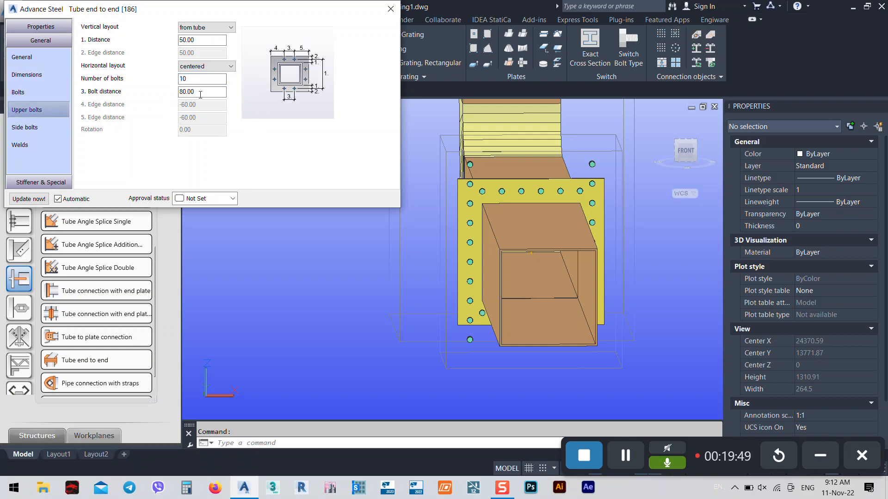
key("shift+Tab")
type("6")
key("Return")
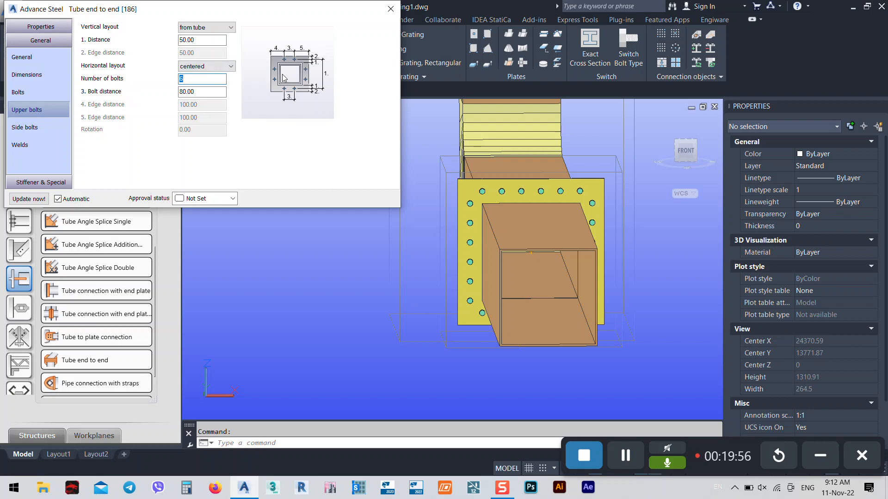
Step: Change the upper bolts' horizontal layout to edge distances and set both edge distances, 4 and 5, to 50
left_click(197, 67)
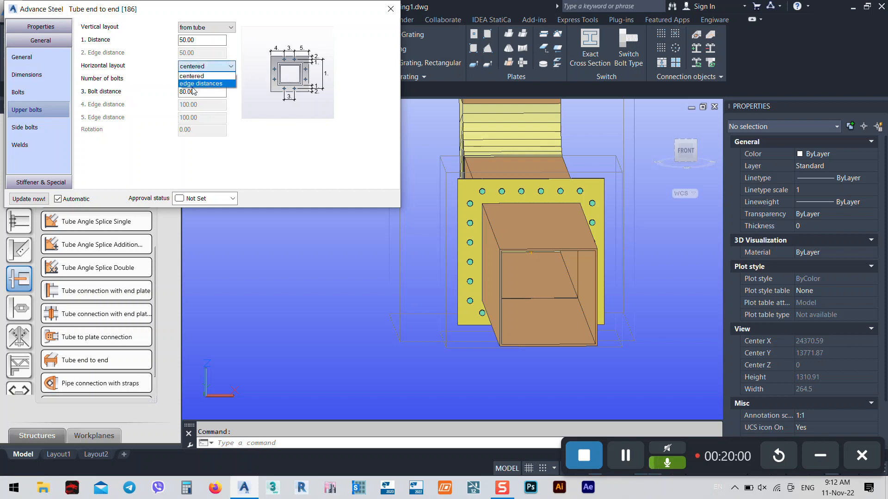
left_click(189, 84)
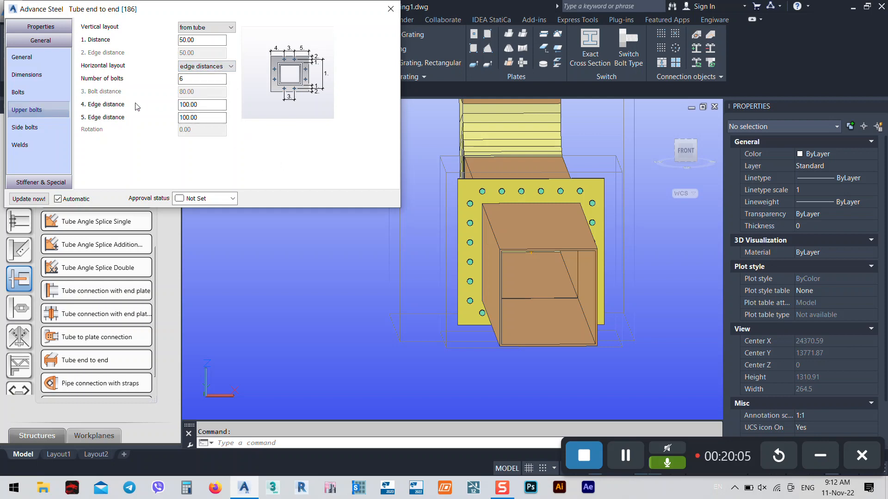
double_click(216, 104)
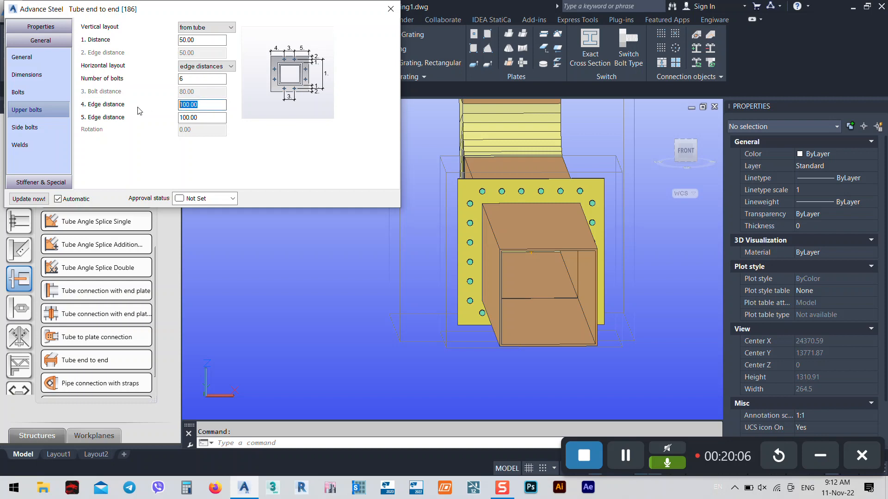
type("50")
key("Return")
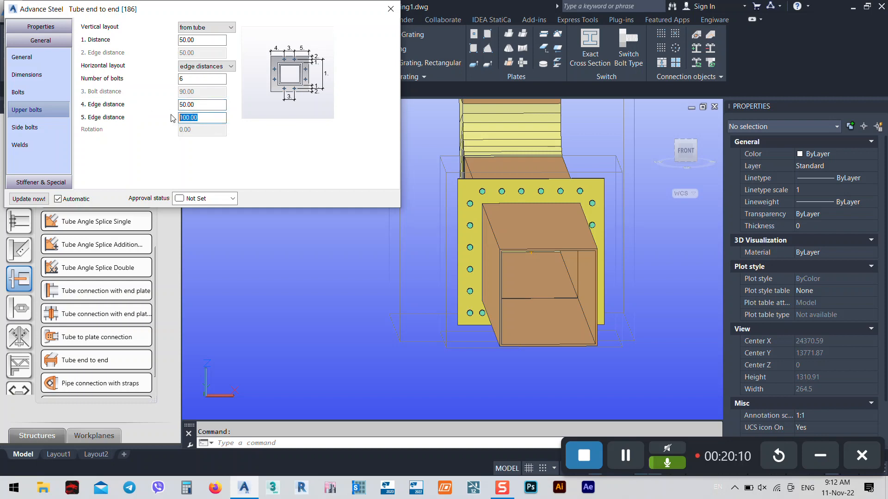
type("0")
key("Return")
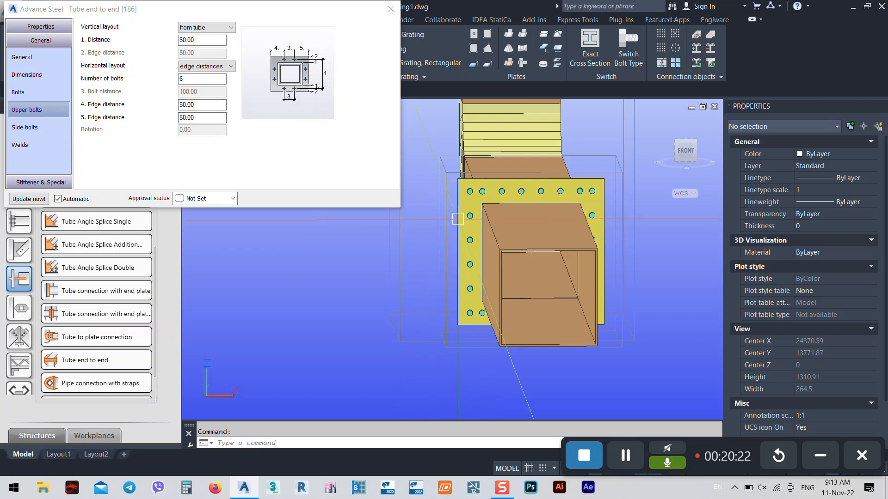
Step: Change the side bolts' side layout to edge distances and set edge distances 4 and 5 to 150
left_click(29, 130)
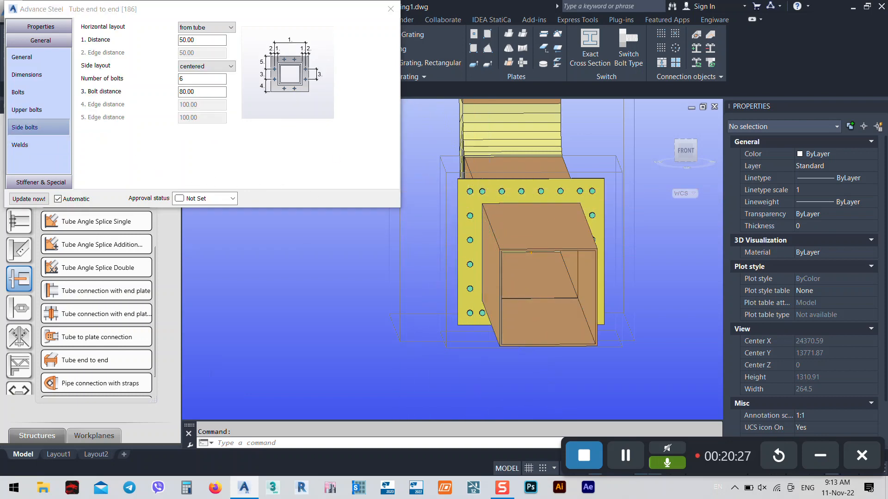
scroll(472, 190, "up", 5)
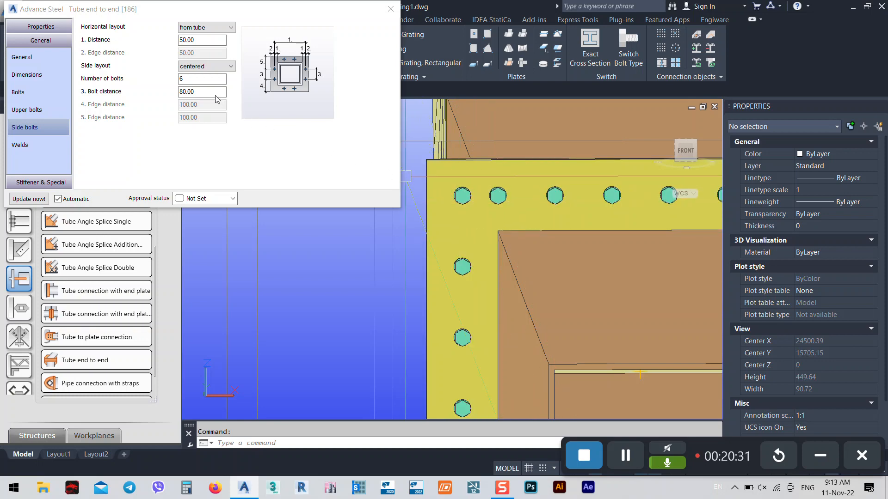
left_click(230, 66)
left_click(213, 80)
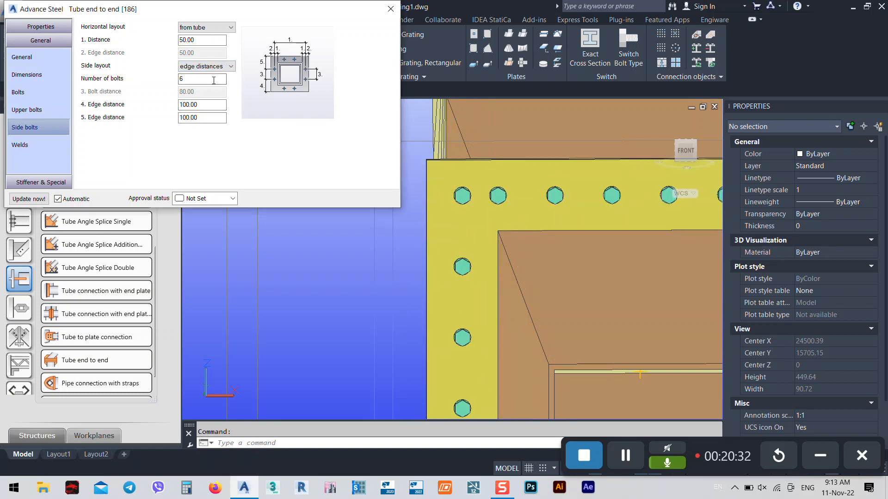
left_click_drag(214, 108, 172, 110)
type("150")
key("Return")
key("Tab")
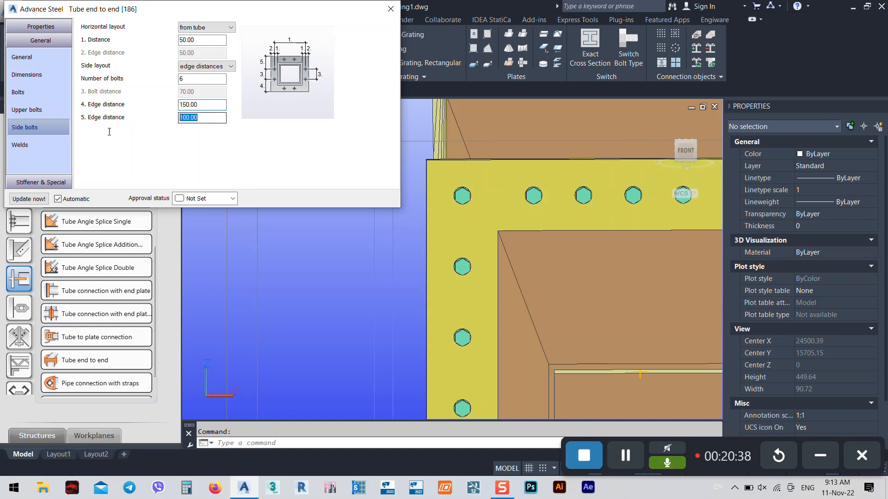
key("Return")
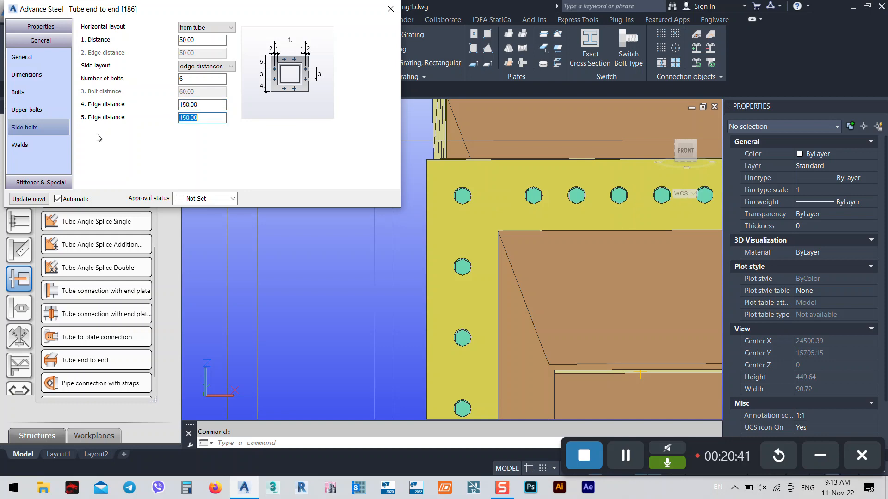
Step: Set the number of side bolts to 4 and close the Tube end to end connection's settings
scroll(416, 247, "down", 4)
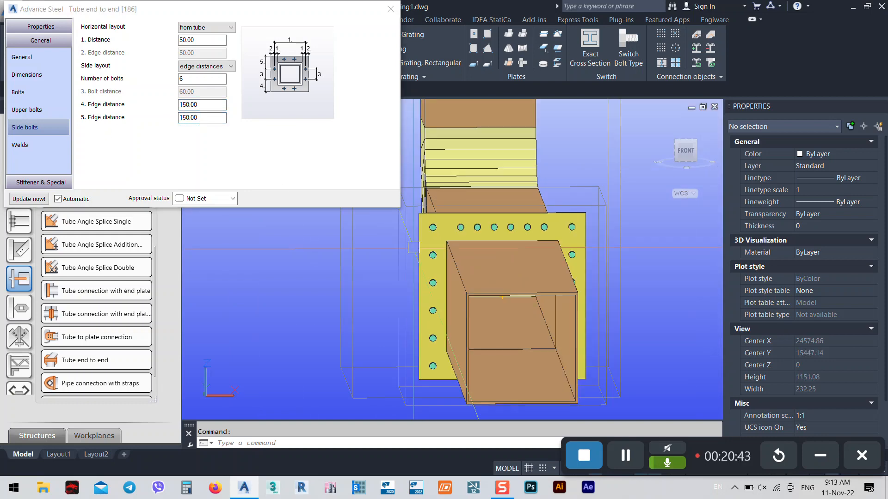
left_click_drag(186, 80, 169, 85)
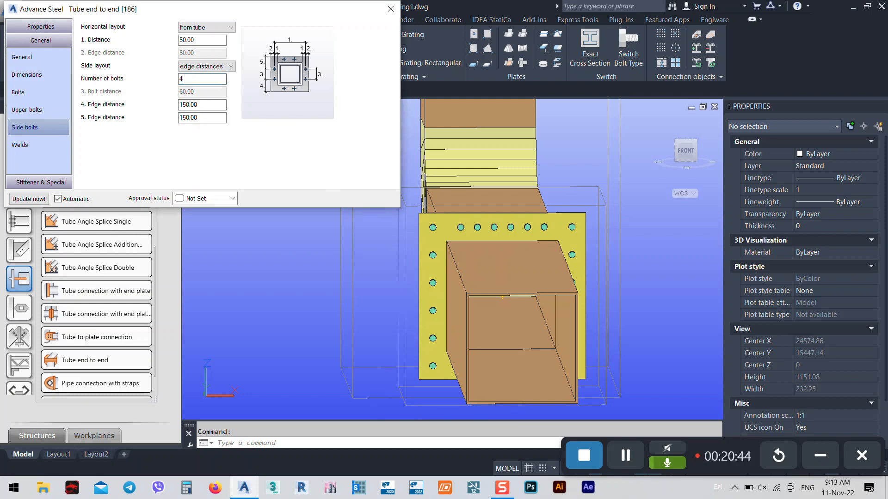
type("4")
key("Return")
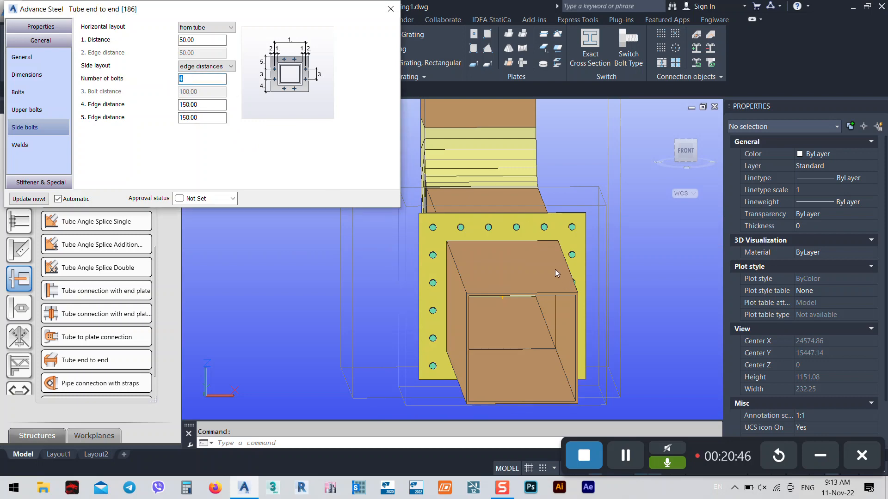
left_click(390, 9)
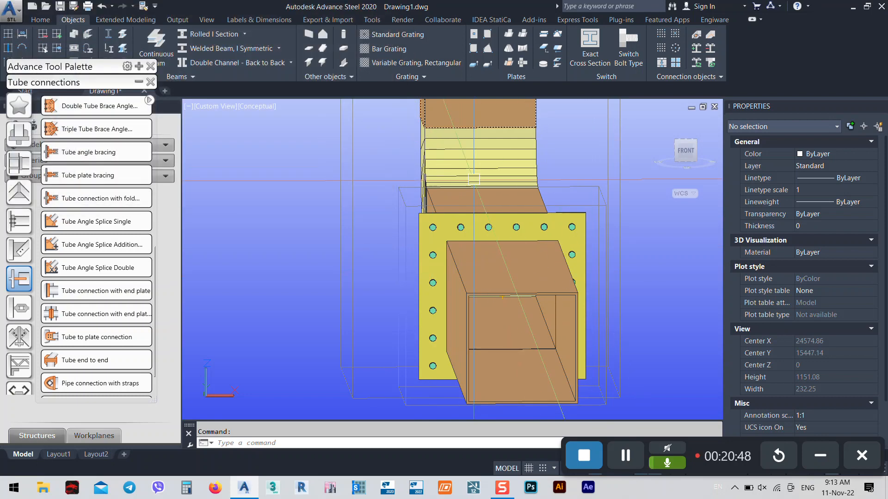
Step: Examine the finished tube end plates and their bolt spacing from several angles and distances
middle_click_drag(472, 174, 527, 250, "shift")
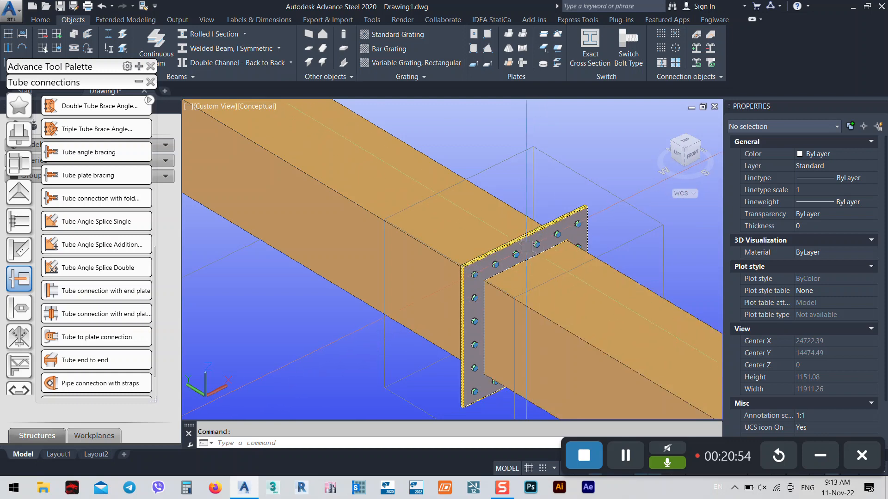
scroll(484, 271, "up", 3)
middle_click_drag(541, 325, 475, 269)
middle_click_drag(426, 218, 527, 263, "shift")
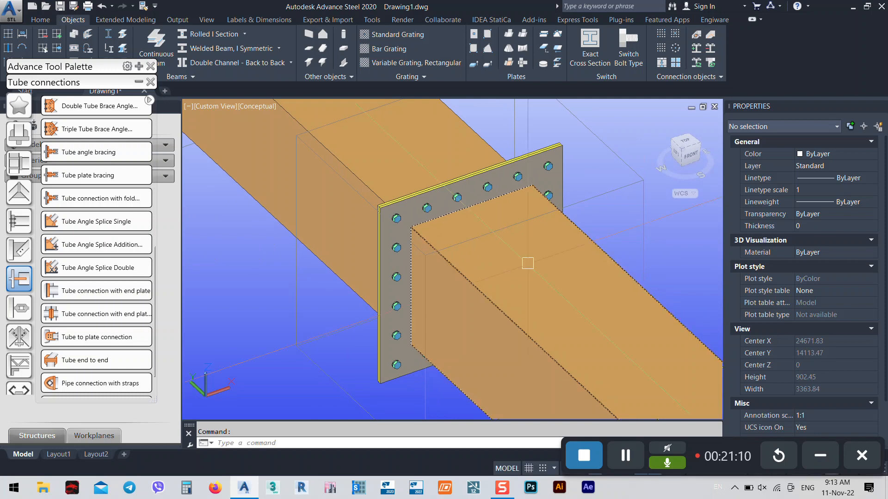
scroll(510, 238, "down", 4)
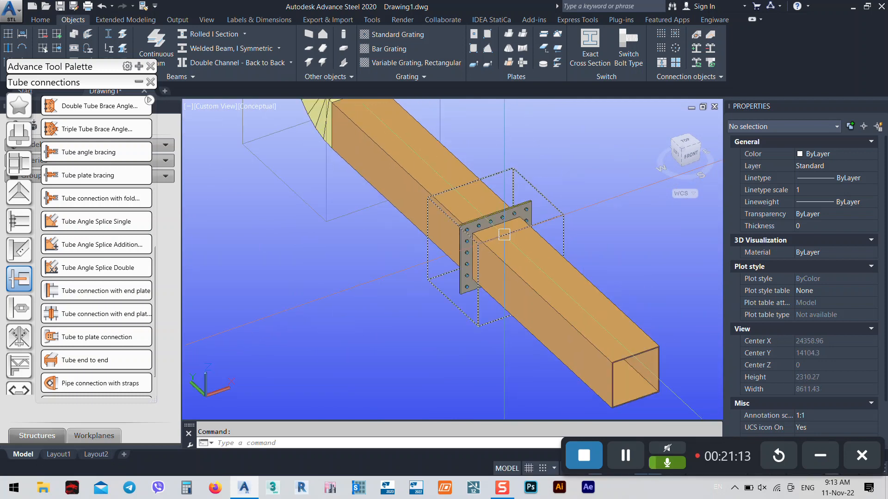
mouse_move(503, 245)
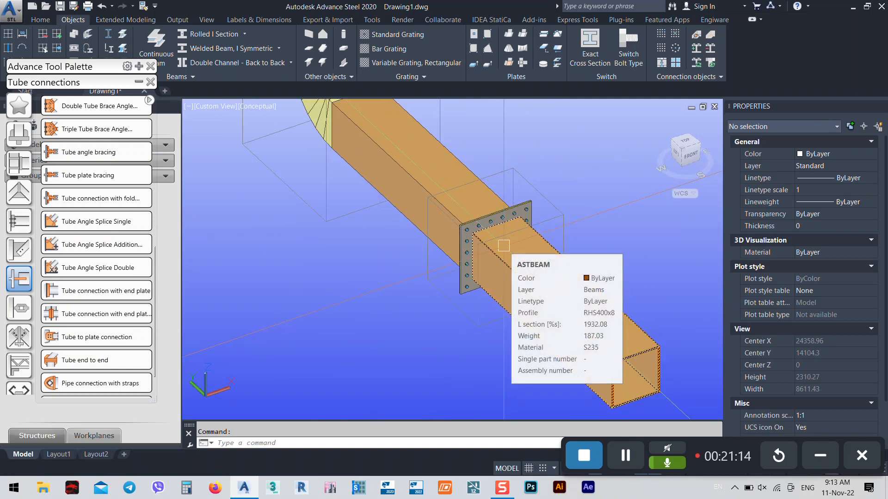
scroll(503, 246, "up", 5)
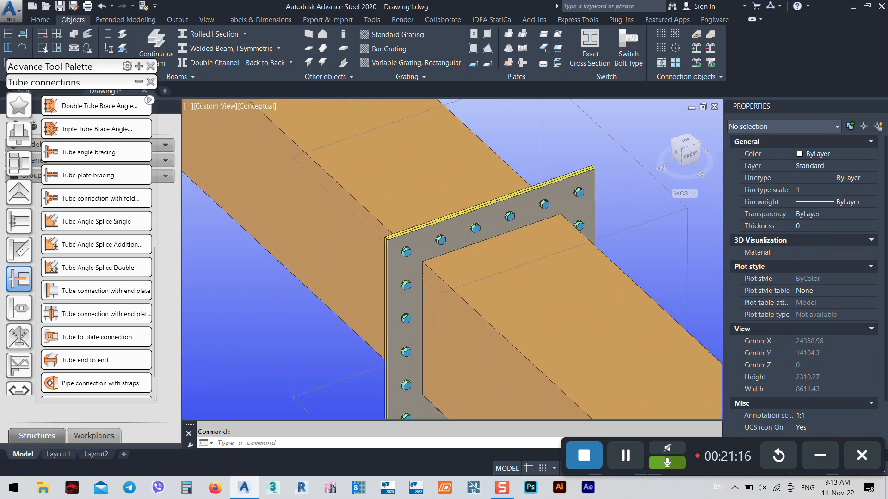
scroll(497, 215, "down", 4)
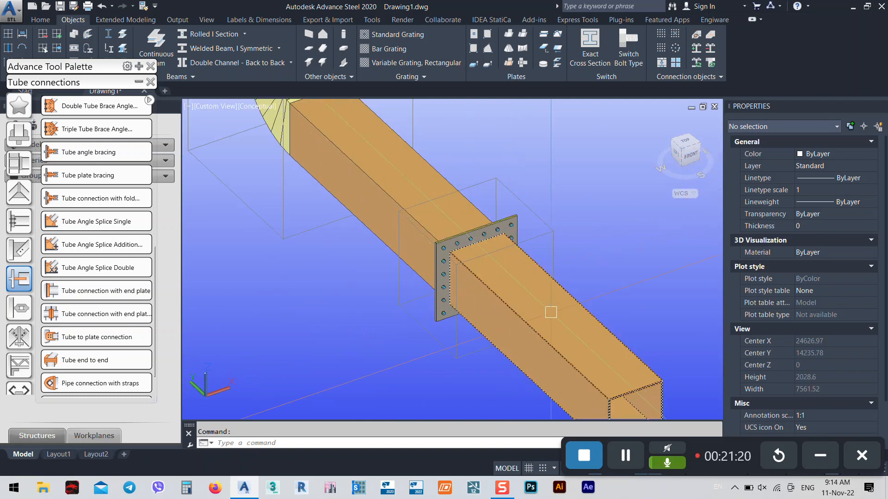
scroll(515, 301, "up", 5)
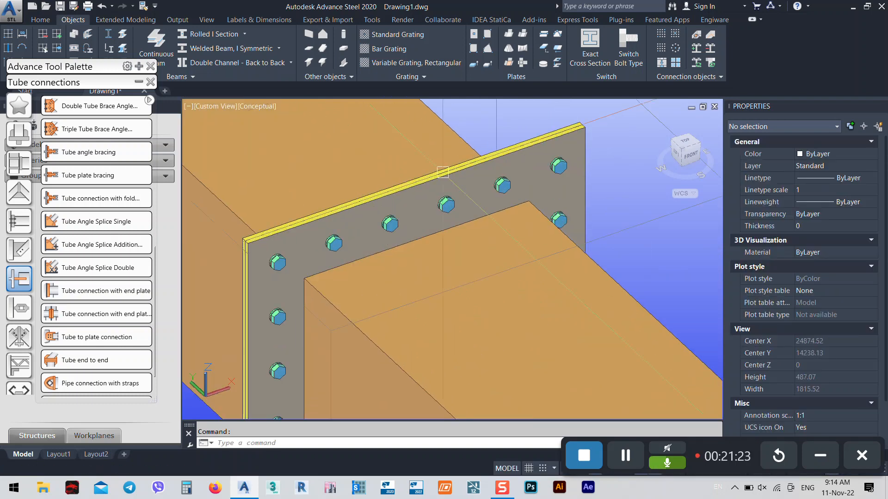
scroll(442, 172, "down", 6)
scroll(549, 227, "up", 4)
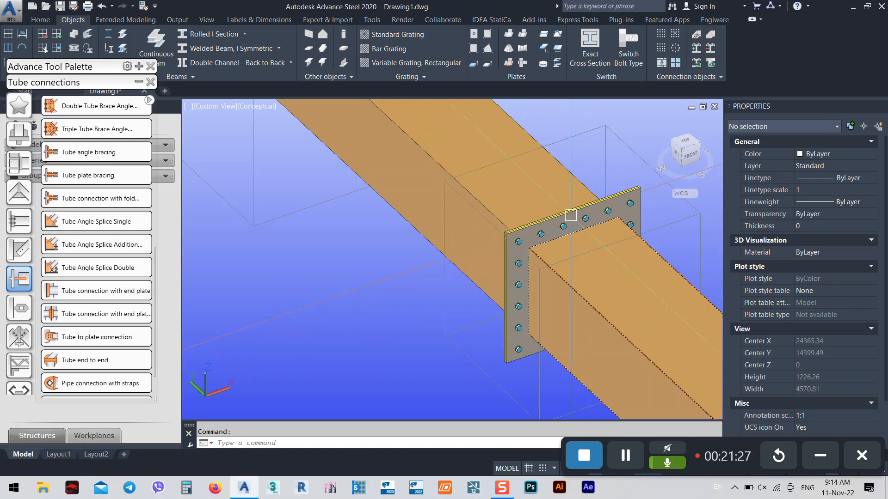
Step: Display the separate duct built from 2 mm plates in the 2D Wireframe visual style
scroll(568, 216, "down", 6)
middle_click_drag(270, 324, 515, 263)
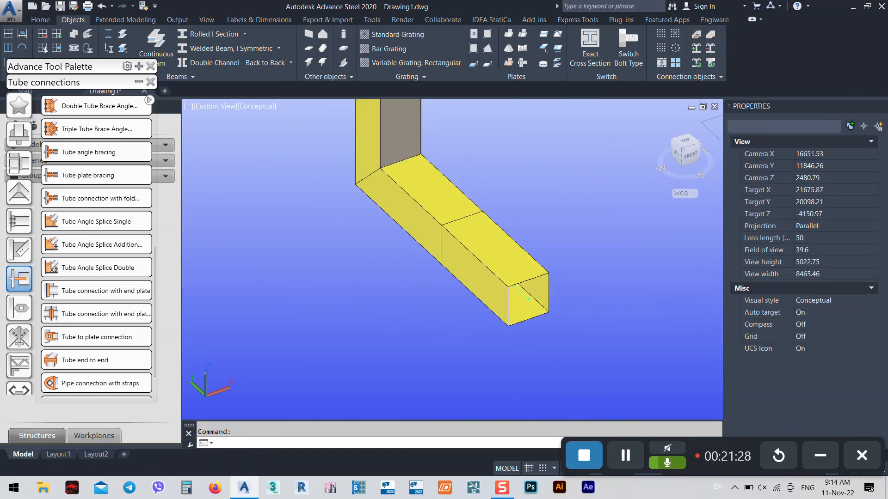
left_click(251, 110)
left_click(283, 131)
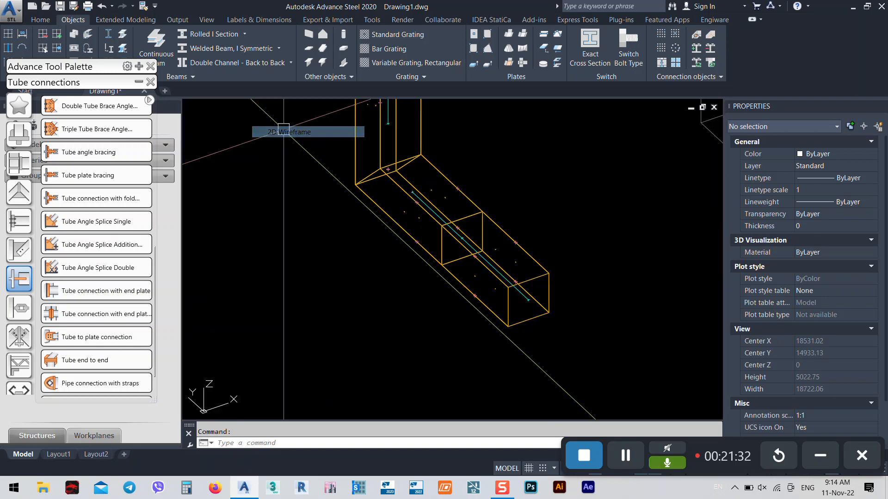
scroll(443, 223, "up", 2)
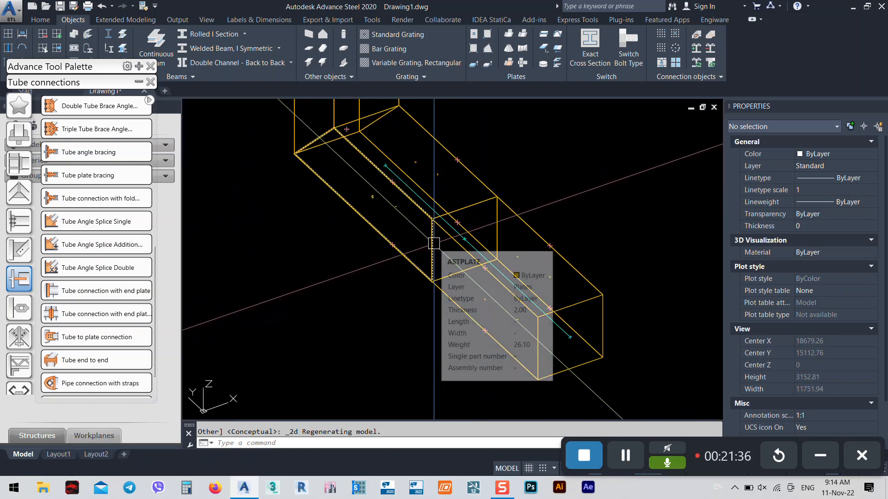
Step: Add a Front plate splice between the duct's two centreline beams, taking the upper one as main and the lower one as secondary
left_click(139, 85)
left_click(139, 85)
left_click(20, 138)
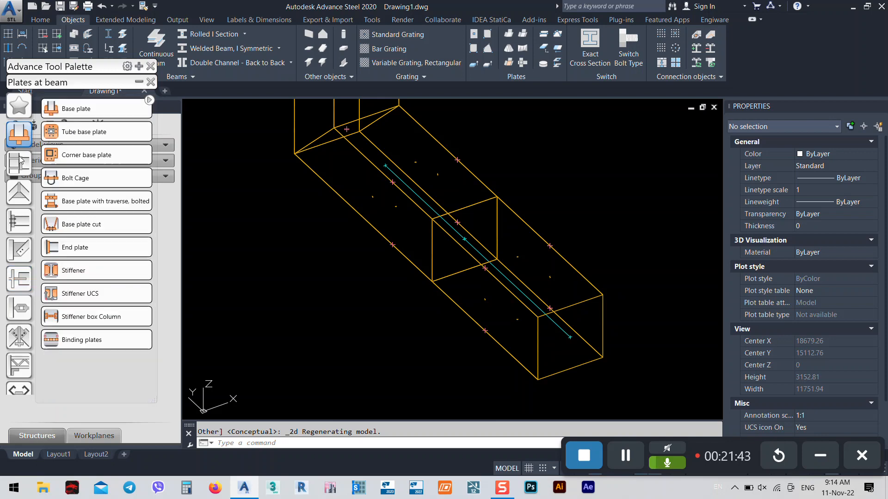
left_click(21, 159)
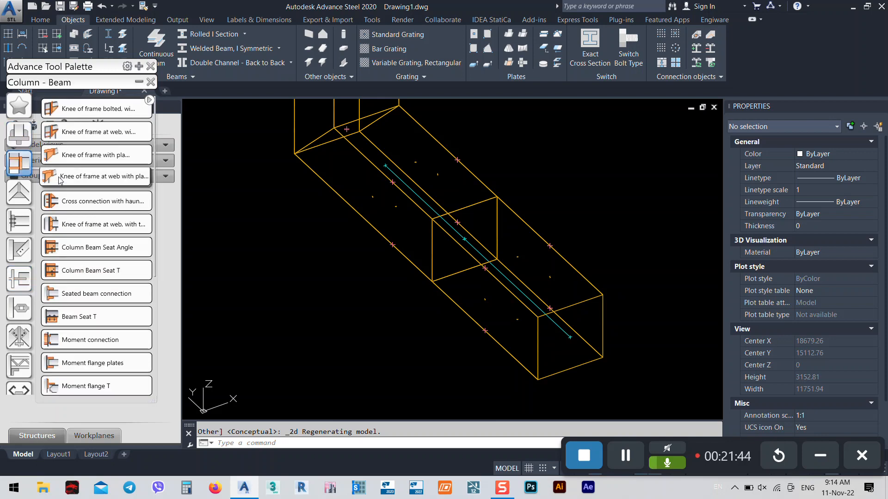
left_click(19, 189)
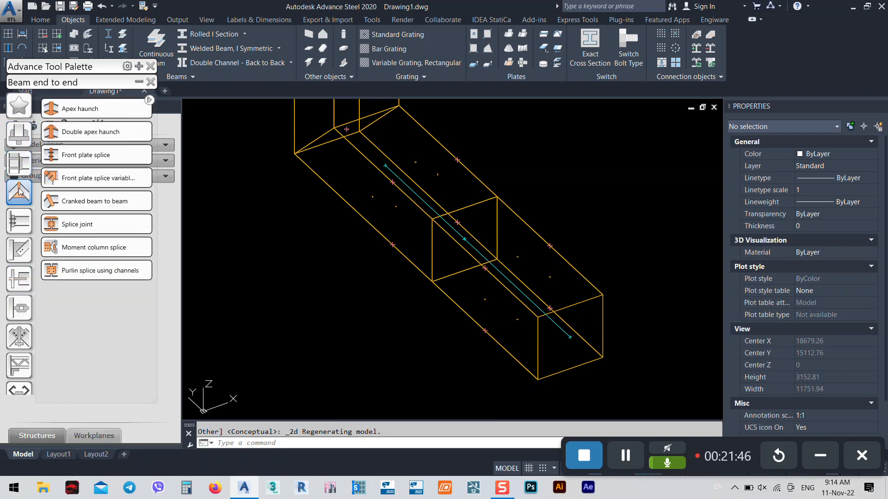
left_click(71, 153)
scroll(428, 224, "up", 4)
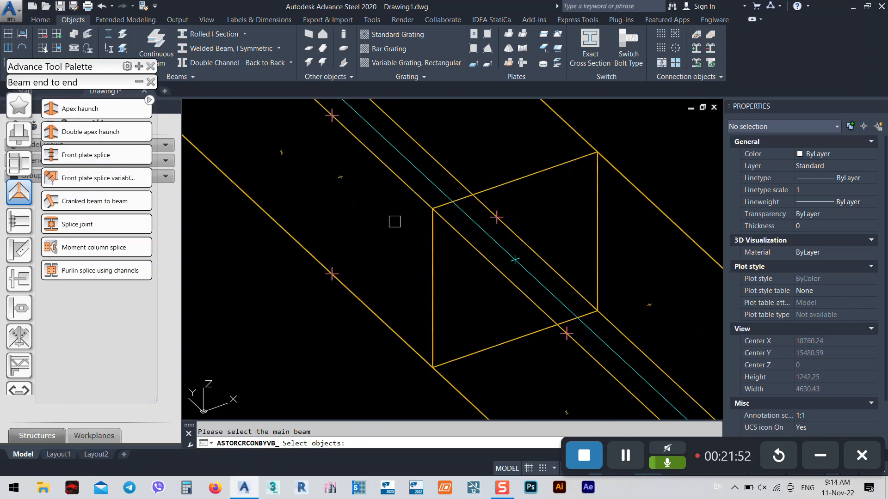
left_click(497, 245)
key("Return")
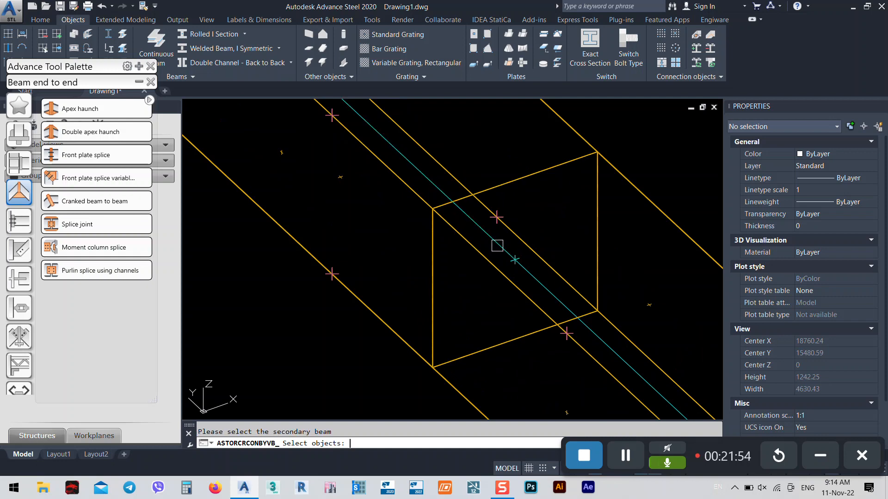
left_click(530, 270)
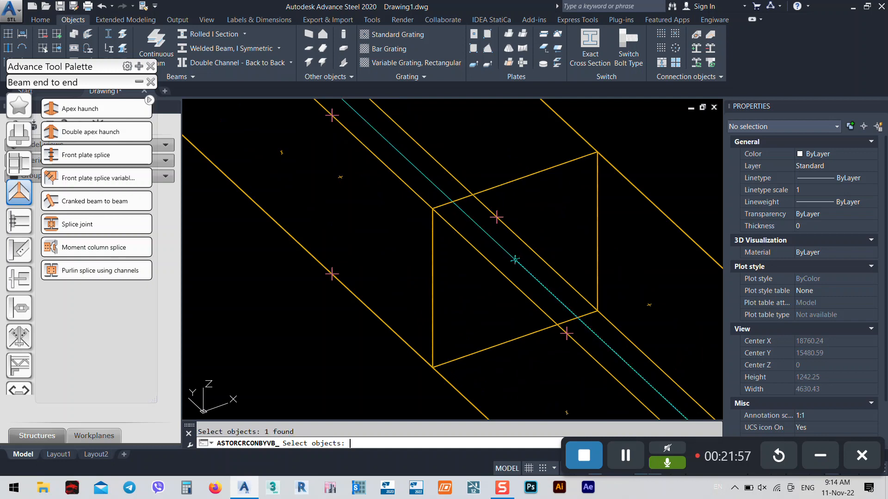
key("Return")
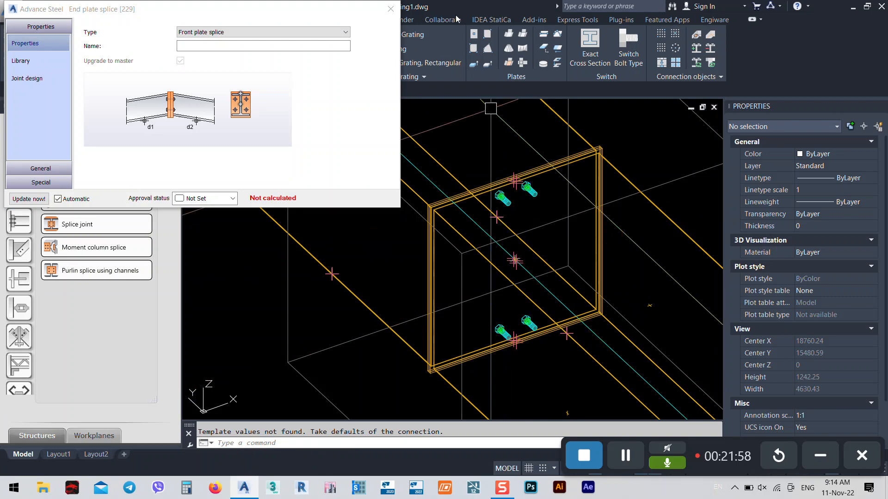
Step: Close the splice's settings and switch the visual style back to Conceptual
left_click(391, 12)
left_click(262, 105)
left_click(279, 144)
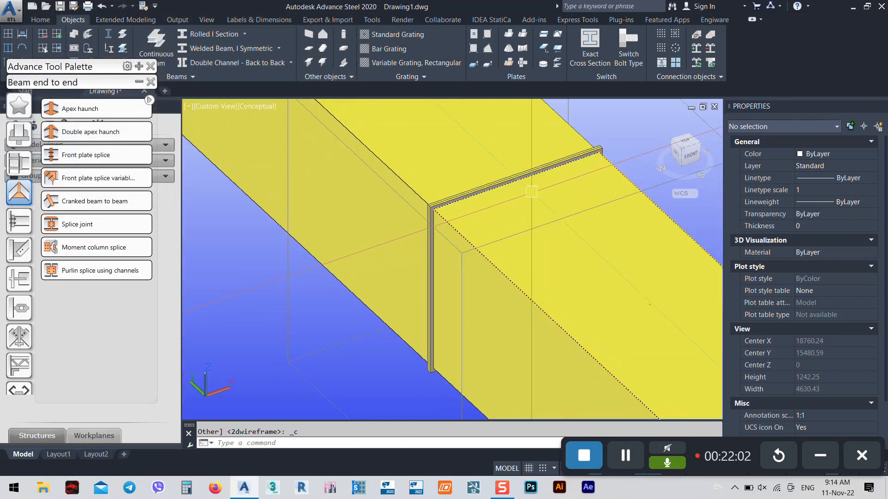
Step: Reopen the front plate splice's settings from its joint box and set Plate 1's thickness to 8
scroll(493, 217, "down", 4)
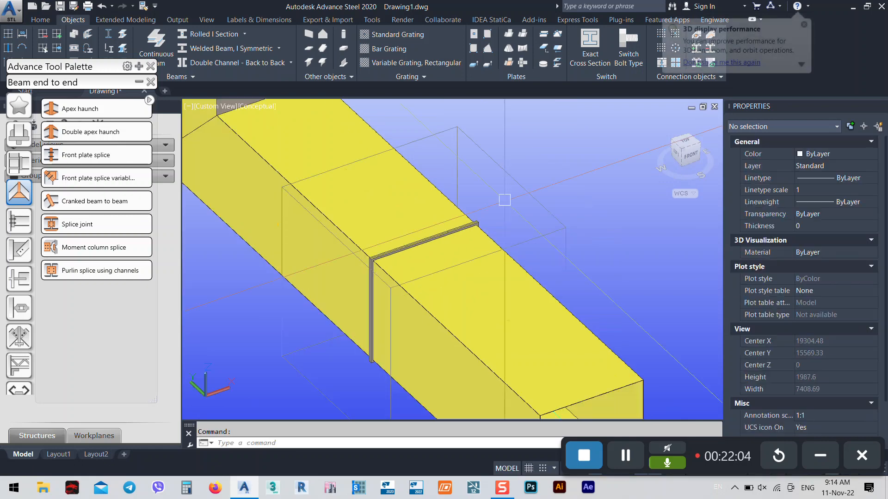
left_click(500, 172)
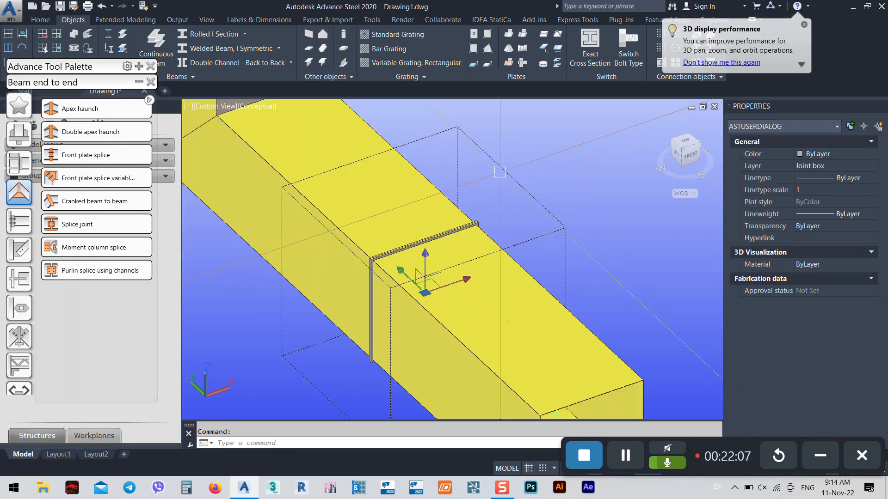
double_click(500, 171)
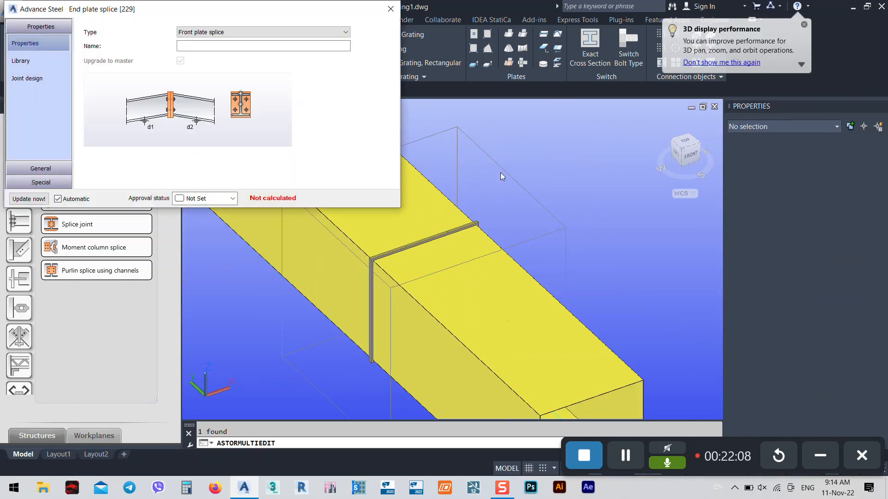
left_click(40, 169)
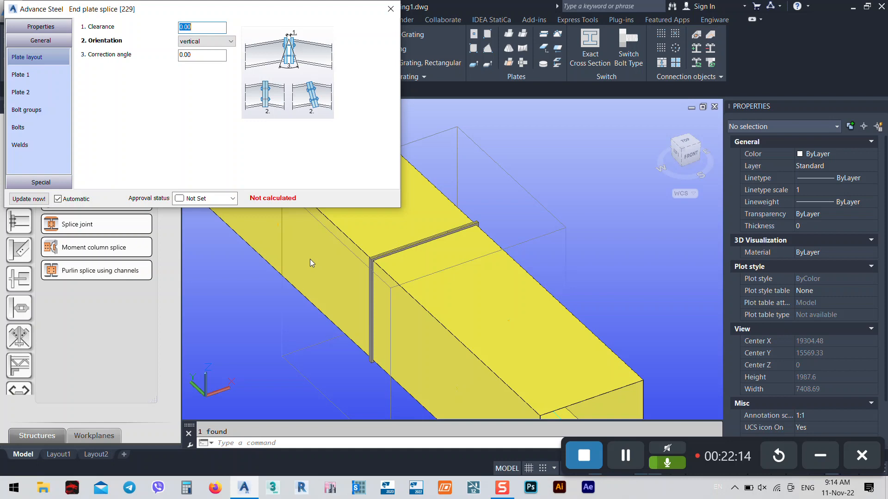
left_click(41, 76)
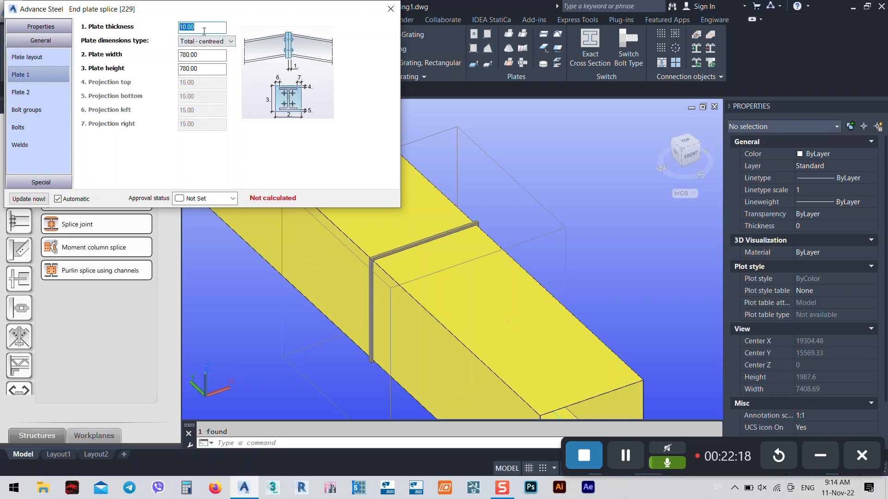
key("Return")
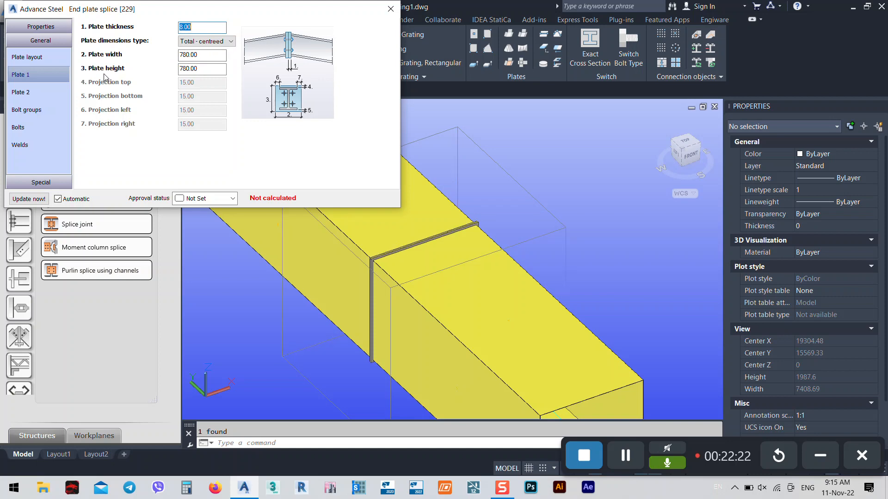
Step: Define Plate 1's dimensions by Projections and set its top and bottom projections to 100
left_click(204, 41)
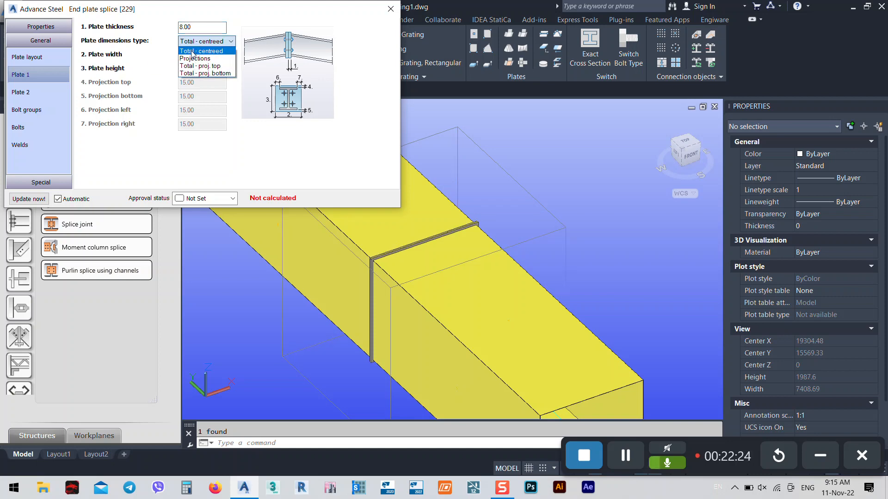
left_click(194, 59)
double_click(202, 83)
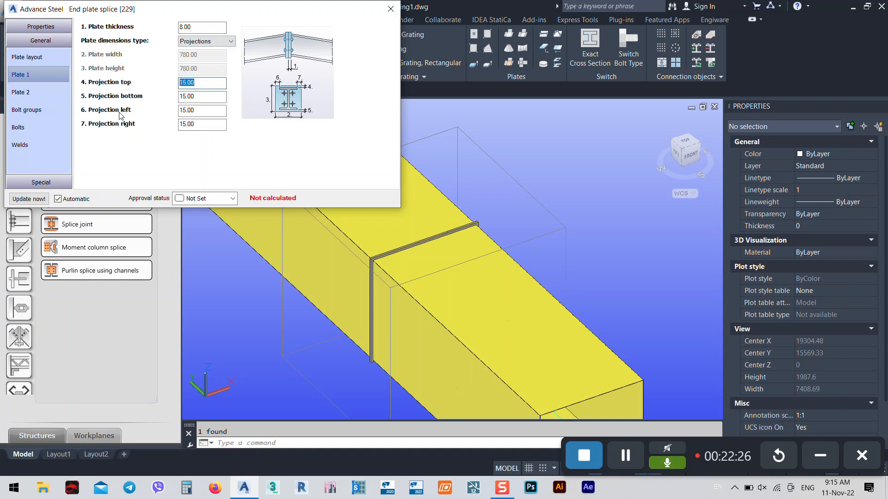
type("100")
key("Return")
key("Tab")
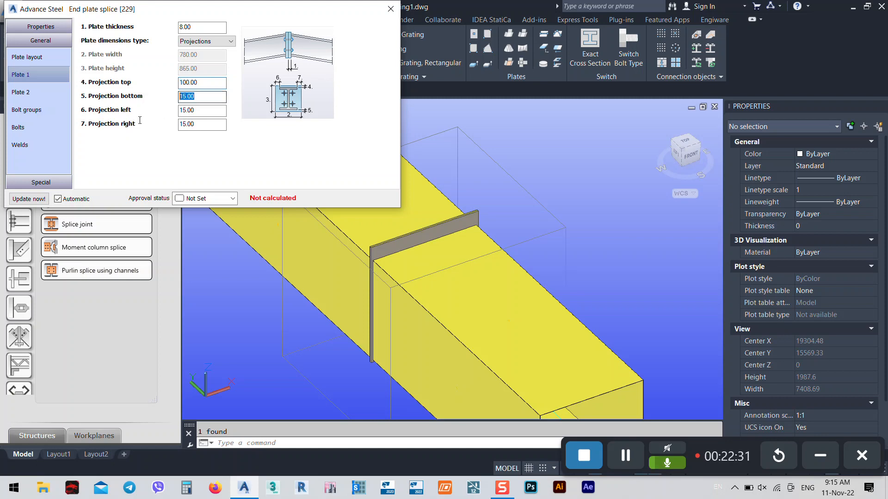
type("100")
key("Return")
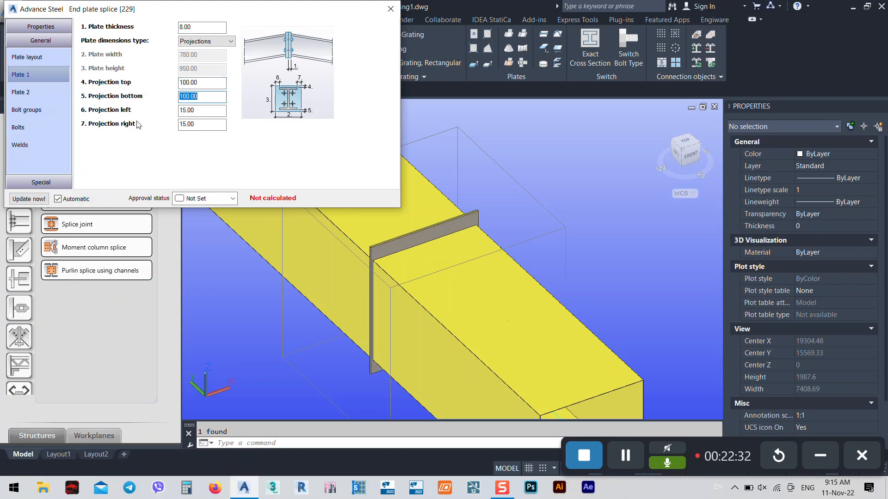
Step: Set Plate 1's left and right projections to 100 and check that Plate 2 uses the same values
key("Tab")
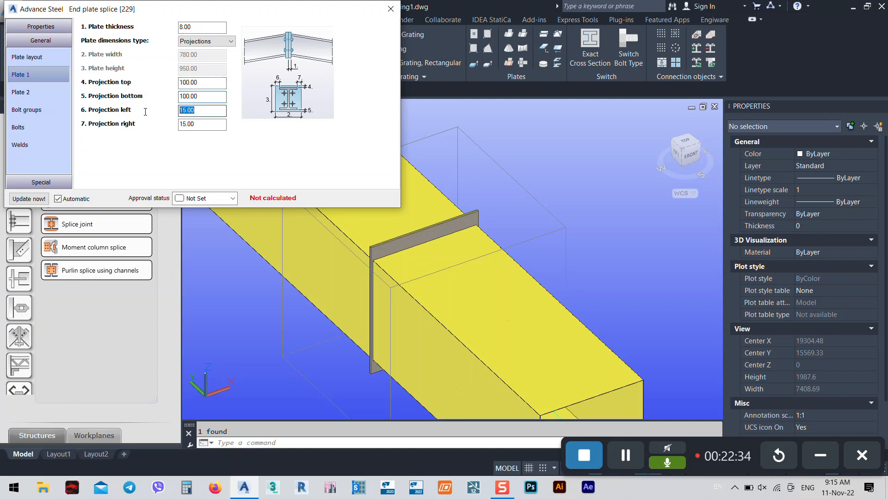
type("100")
key("Return")
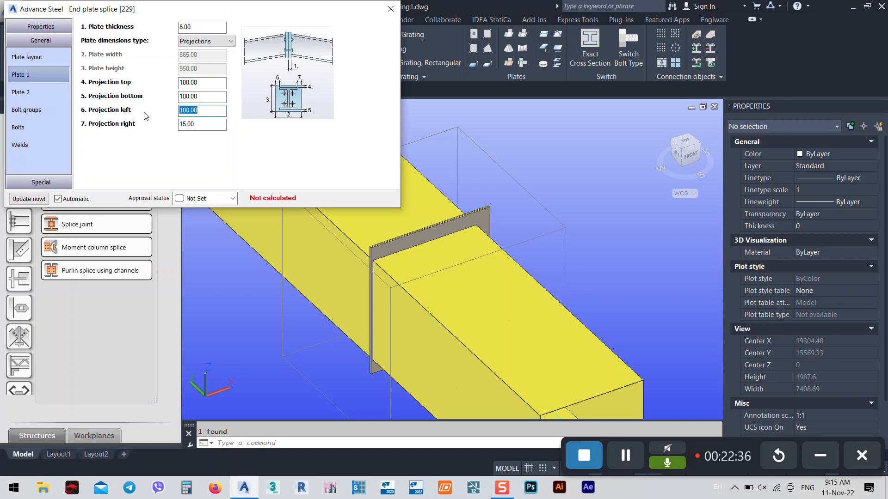
key("Tab")
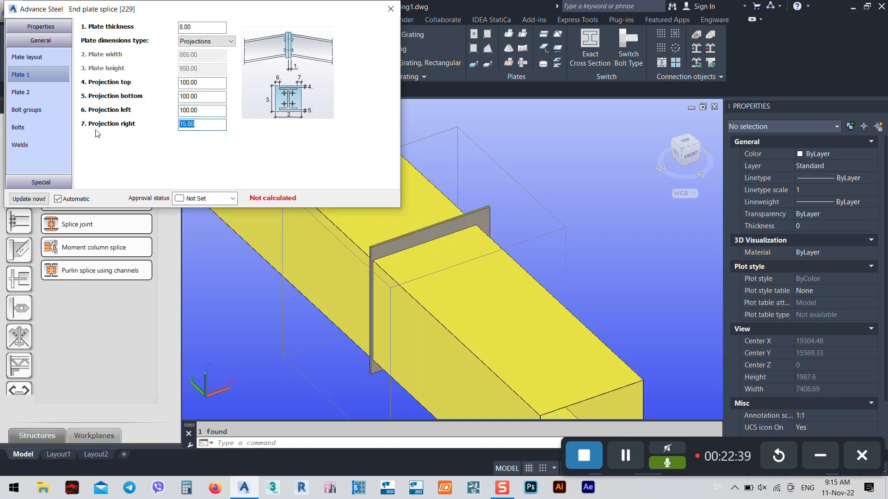
type("100")
key("Return")
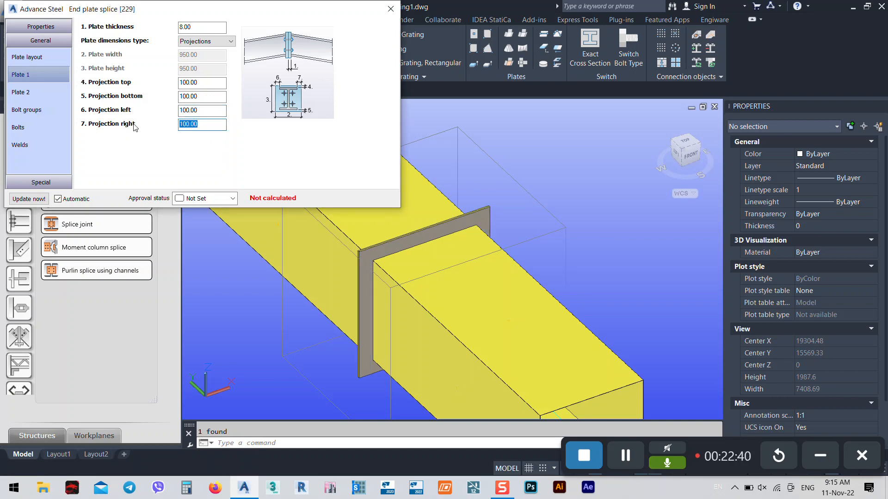
left_click(41, 92)
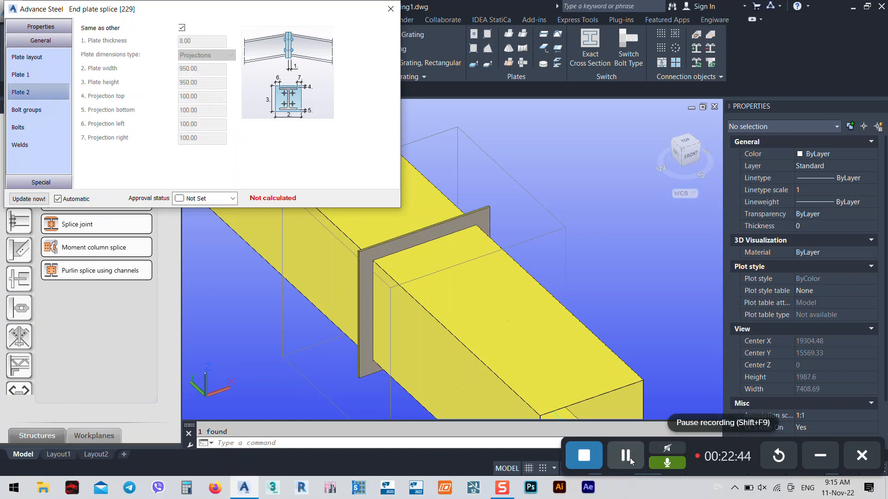
Step: In the bolt groups settings, set the gauge distance and Group 1's intermediate distance to 850 and centre Group 1
left_click(28, 109)
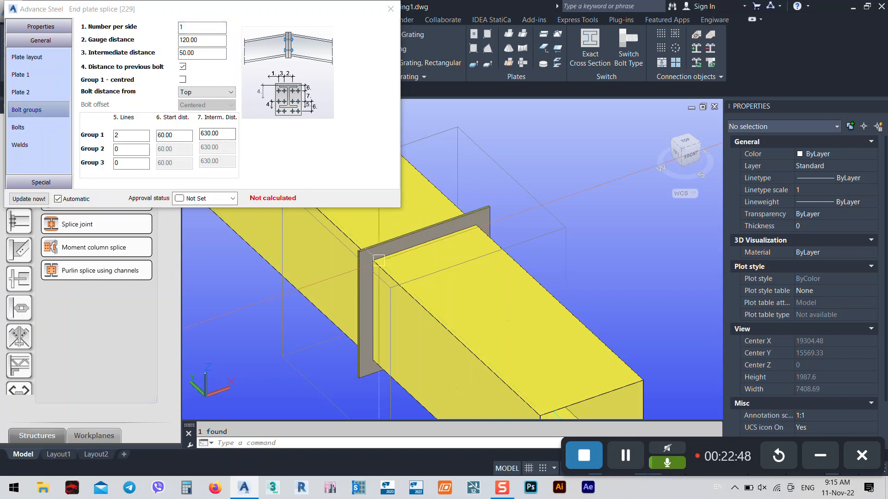
double_click(184, 39)
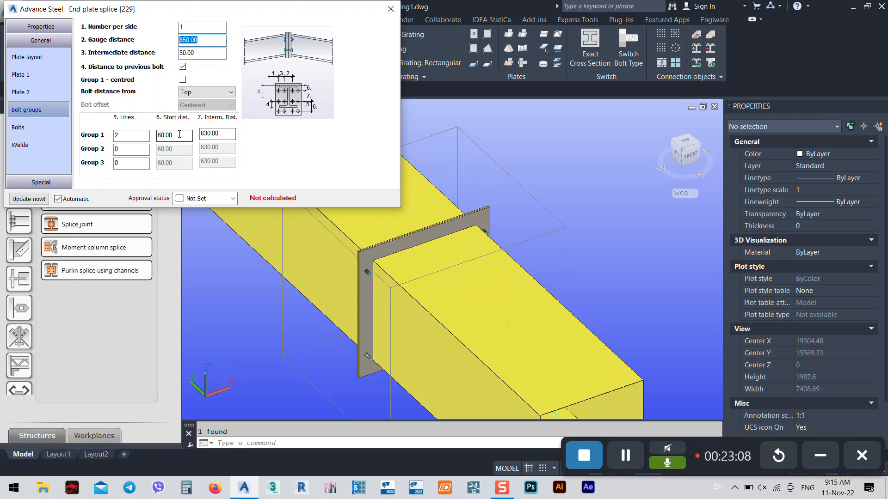
left_click(213, 135)
type("850")
key("Return")
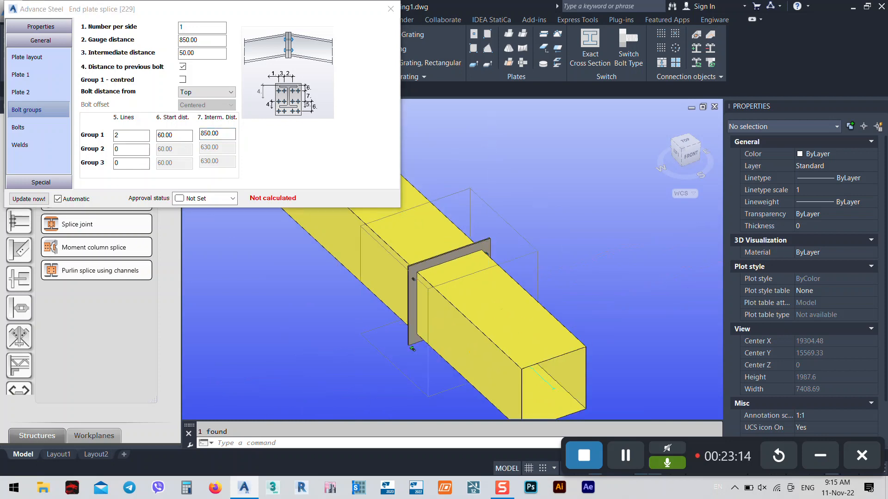
left_click(183, 80)
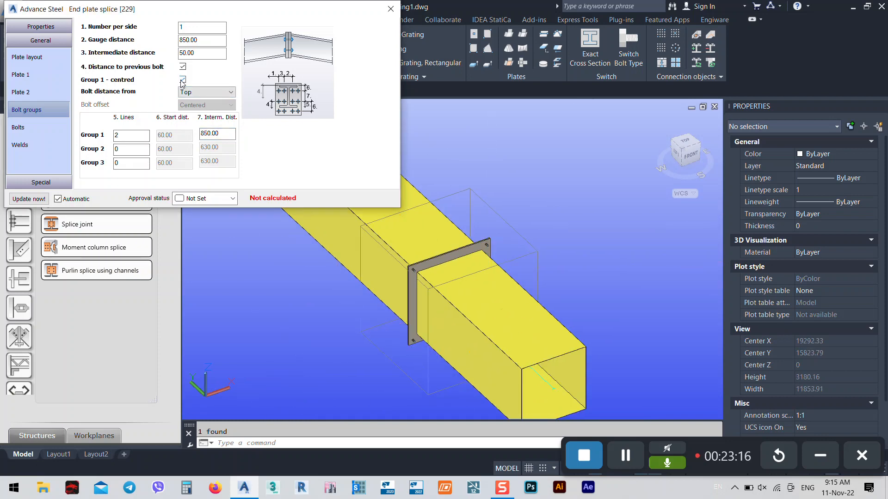
left_click_drag(231, 134, 208, 135)
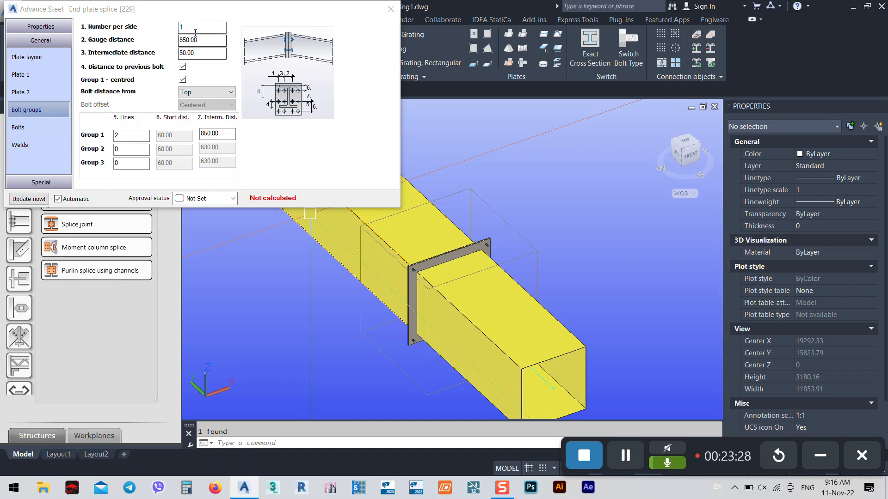
Step: Try 6 bolts per side with the horizontal intermediate distance and the gauge distance both at 100
left_click(166, 33)
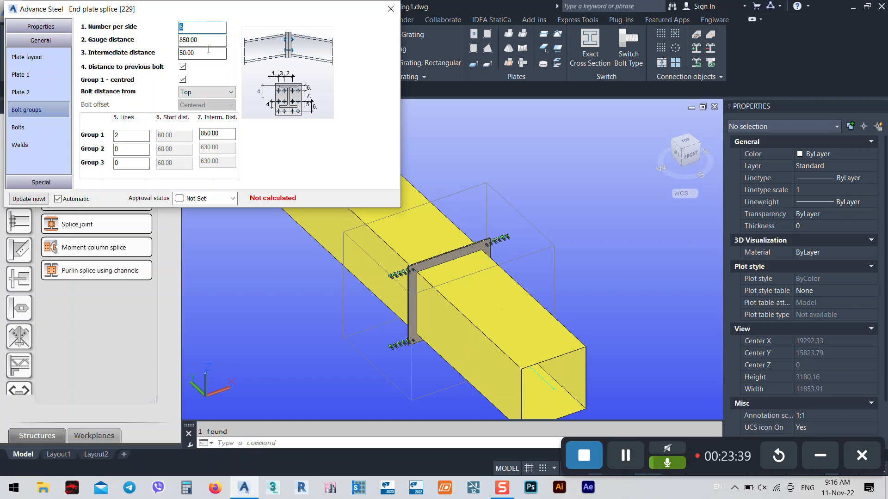
left_click_drag(208, 52, 159, 53)
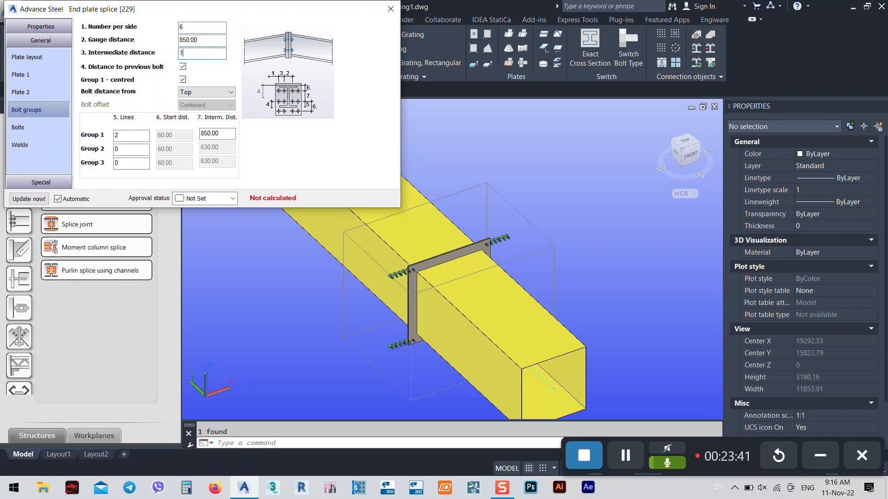
key("Return")
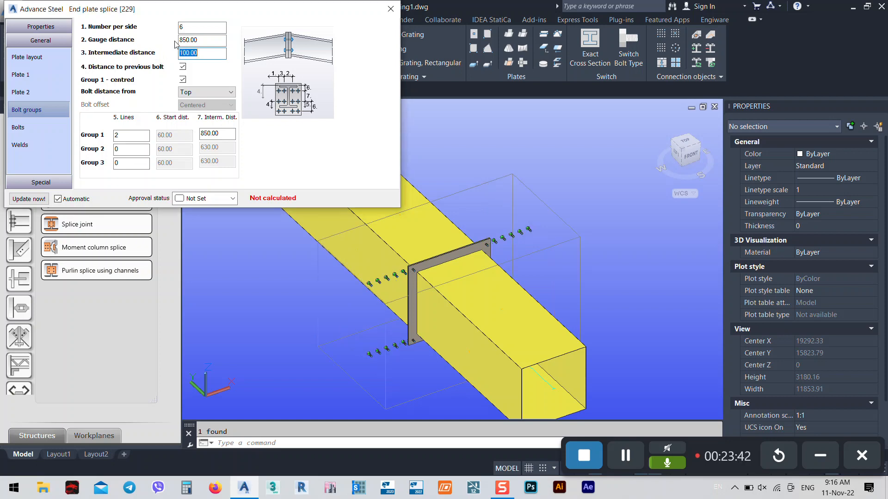
key("Return")
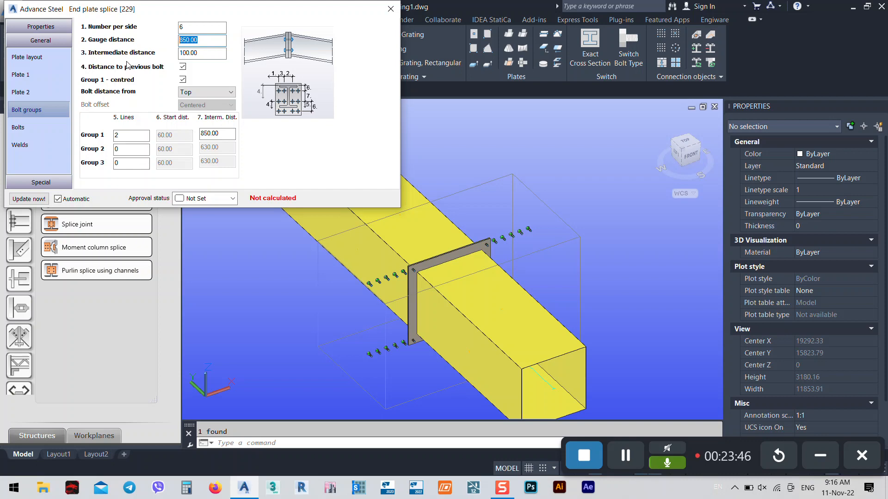
key("Return")
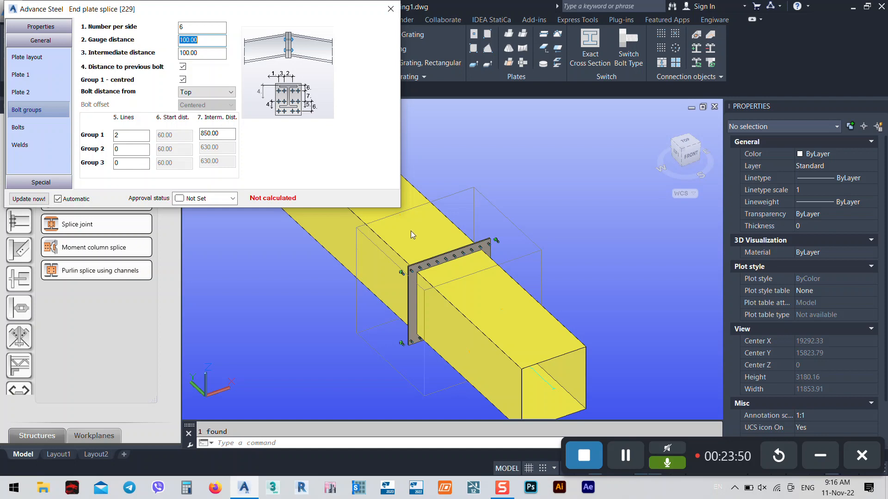
Step: Set the bolts to 4 per side, with the horizontal intermediate distance and the gauge distance both at 120
scroll(465, 235, "up", 5)
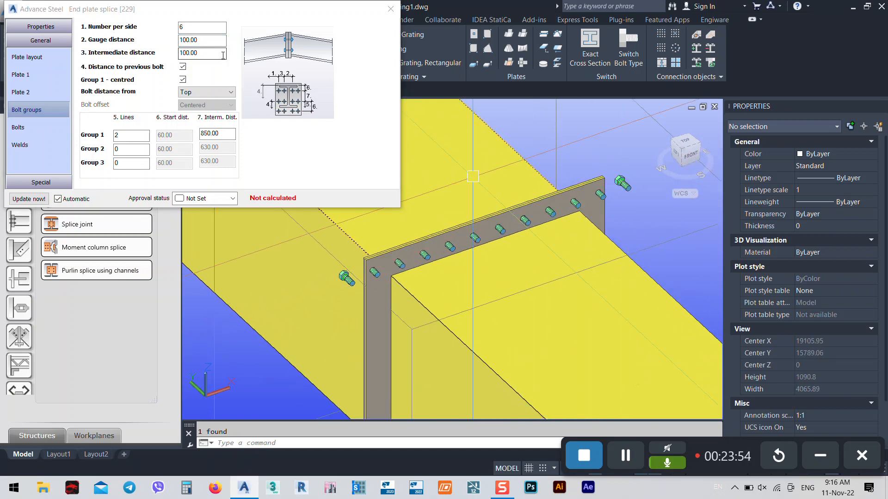
left_click_drag(194, 28, 165, 27)
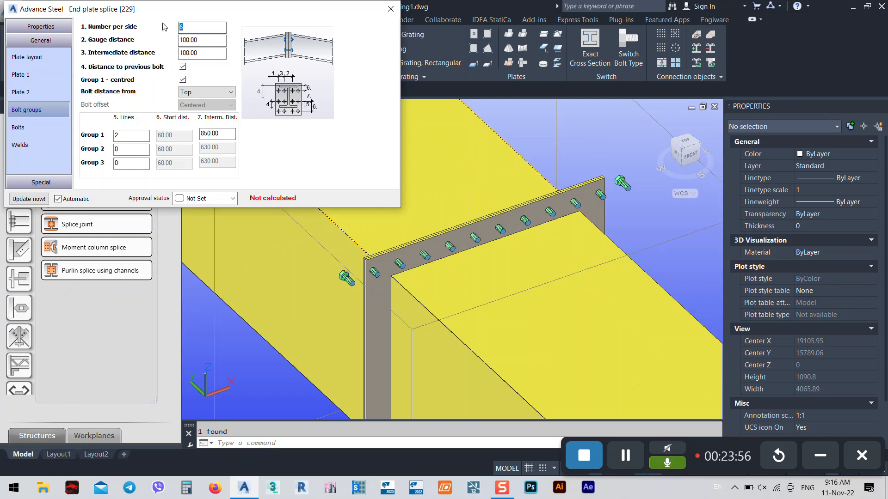
key("Return")
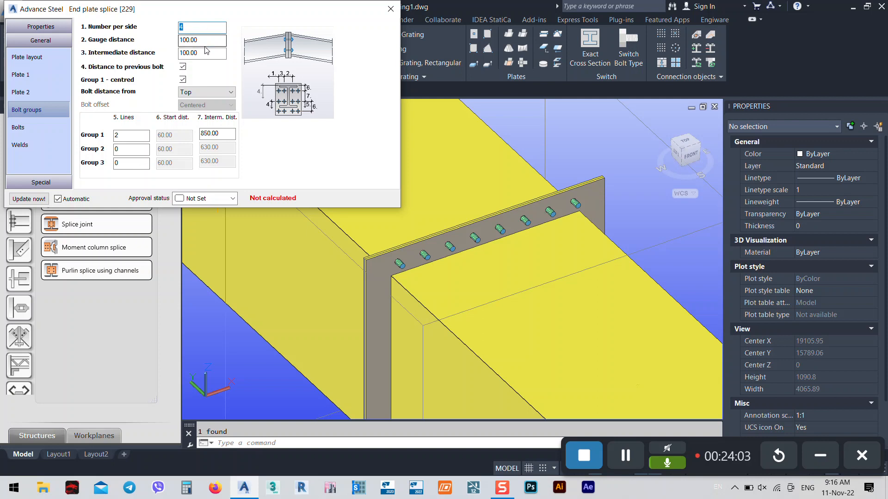
left_click_drag(216, 54, 161, 57)
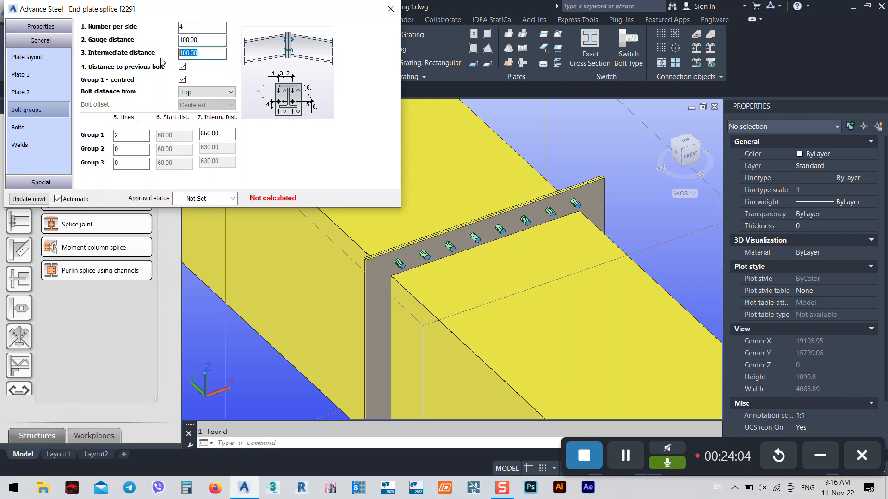
key("Return")
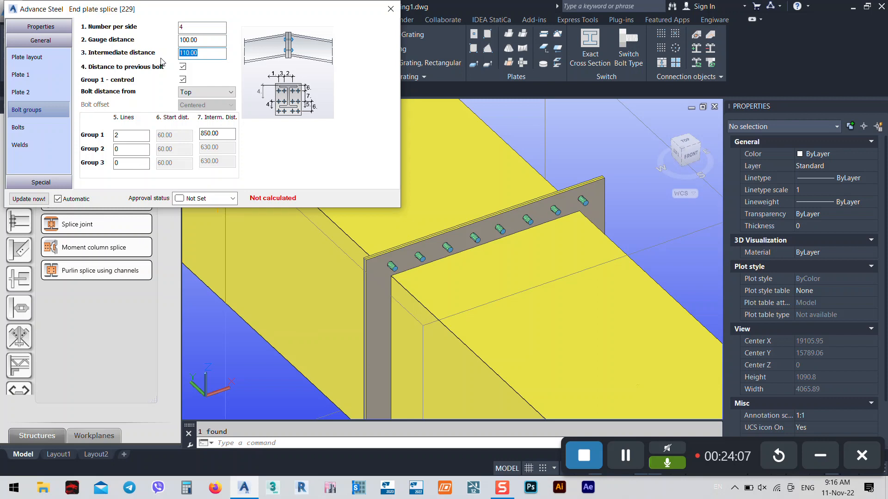
key("Return")
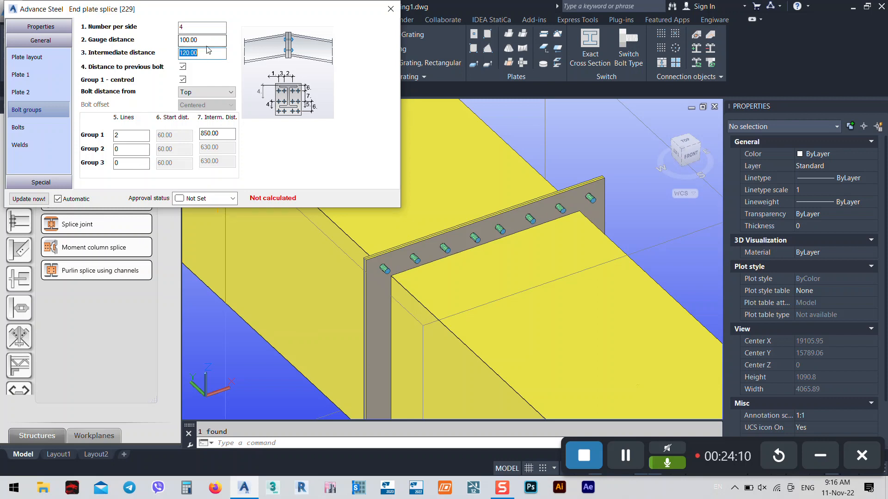
left_click_drag(203, 40, 140, 41)
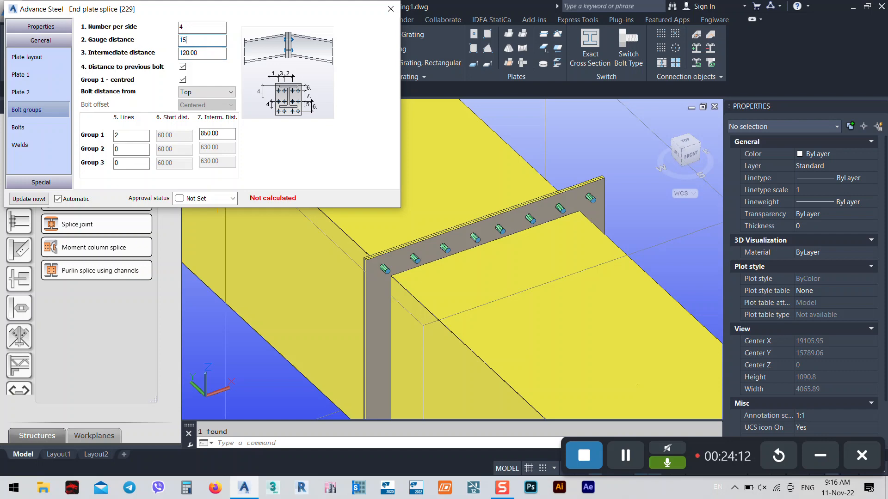
key("Return")
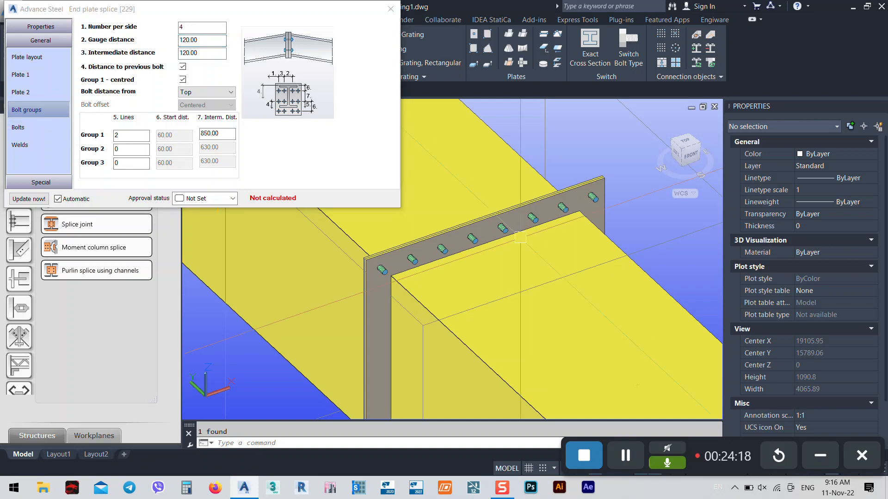
Step: Try 4 lines in bolt Group 1 with an intermediate distance of 120 and inspect the plate's bolts
scroll(575, 169, "down", 2)
left_click_drag(226, 134, 170, 144)
left_click(134, 138)
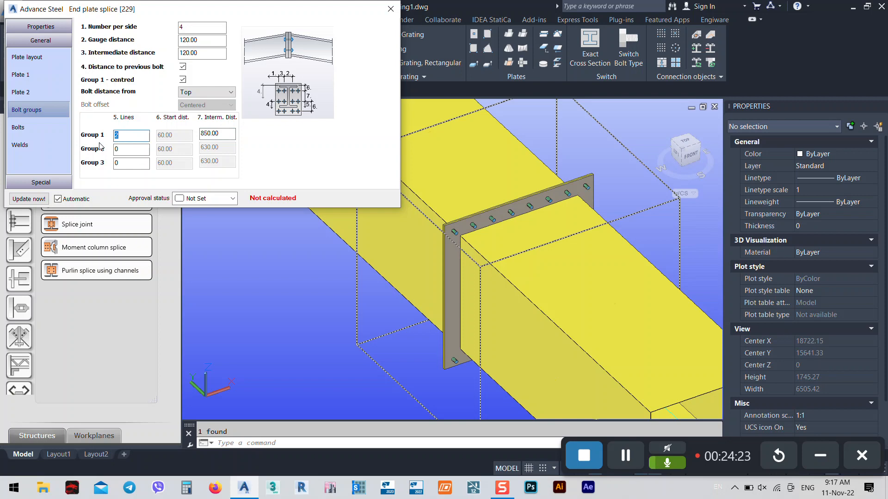
type("4")
key("Return")
key("Tab")
type("120")
key("Return")
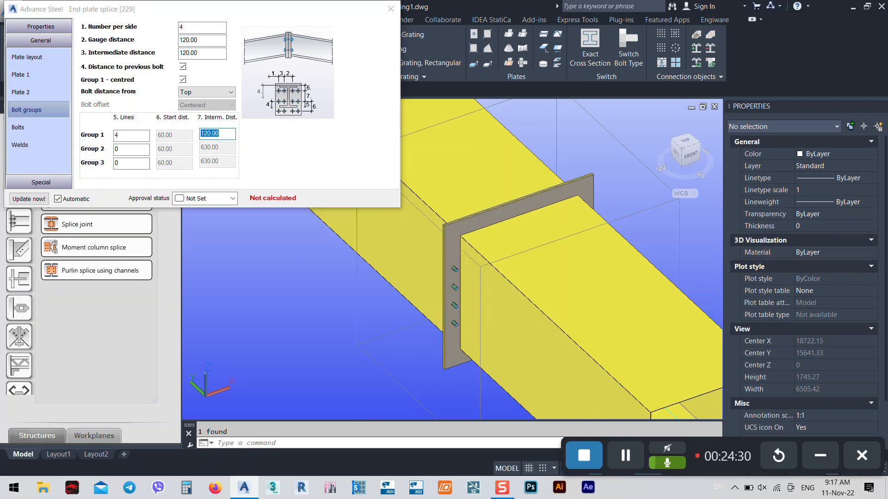
scroll(615, 235, "down", 2)
middle_click_drag(602, 330, 575, 328, "shift")
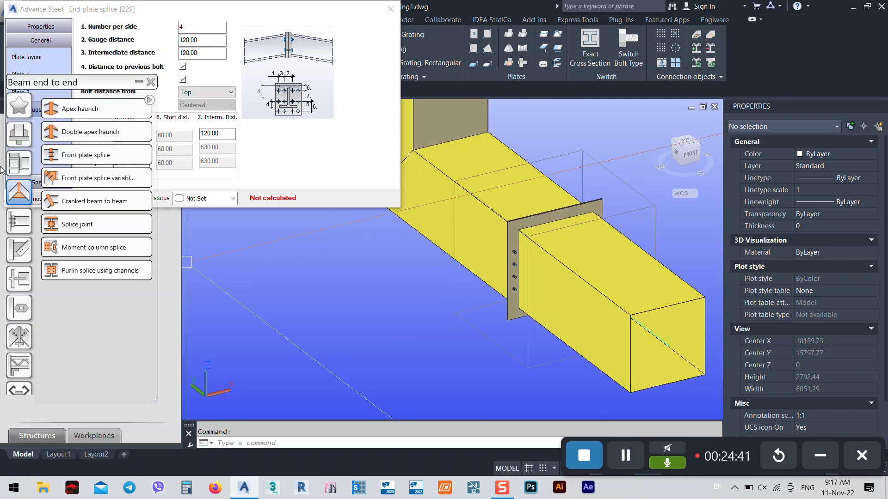
Step: Set bolt Group 1 to 2 lines with an intermediate distance of 850 and inspect the bolted plate
left_click(174, 10)
double_click(122, 134)
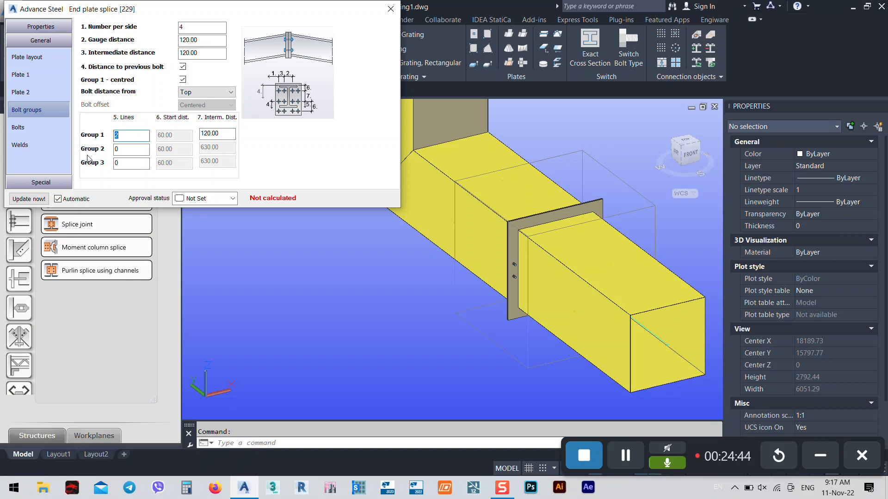
double_click(230, 135)
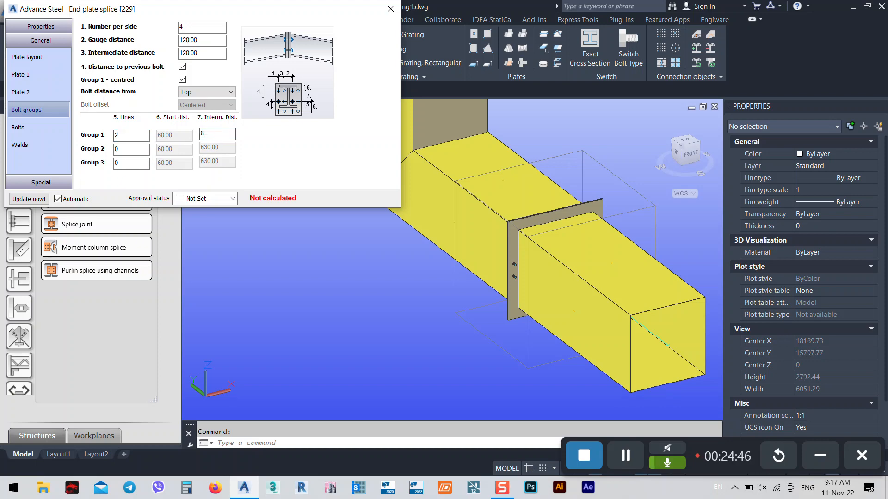
key("Return")
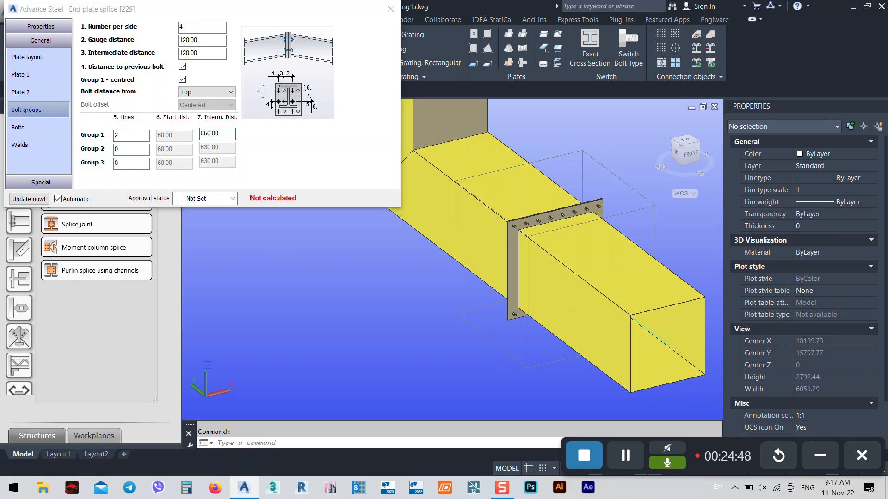
scroll(507, 259, "up", 3)
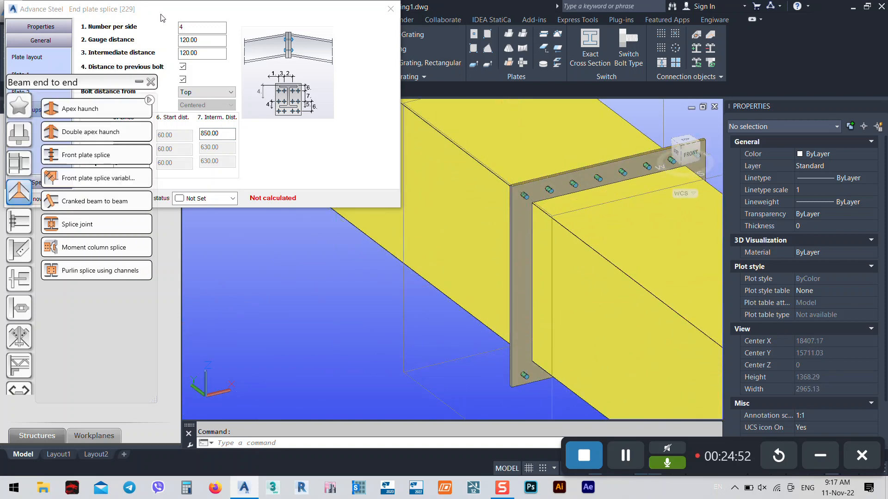
left_click_drag(160, 10, 210, 11)
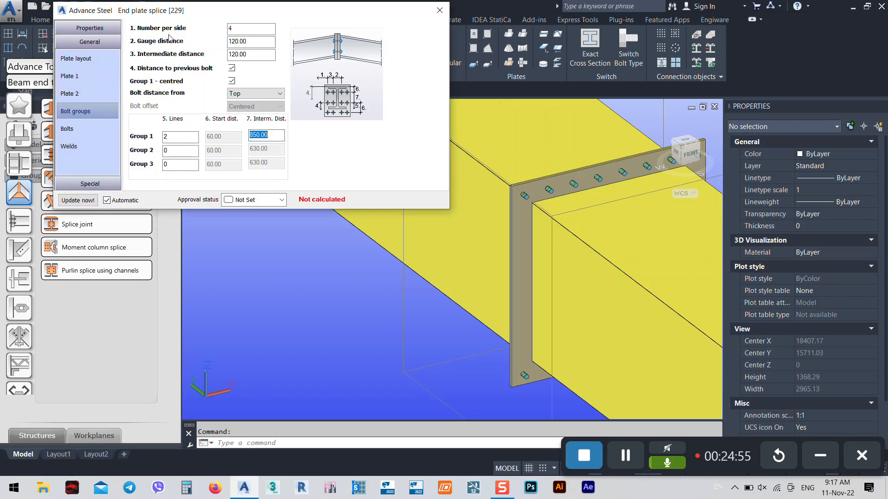
Step: Set the splice's bolt diameter to 12 mm and review the plate and bolt settings
left_click(99, 122)
left_click(250, 29)
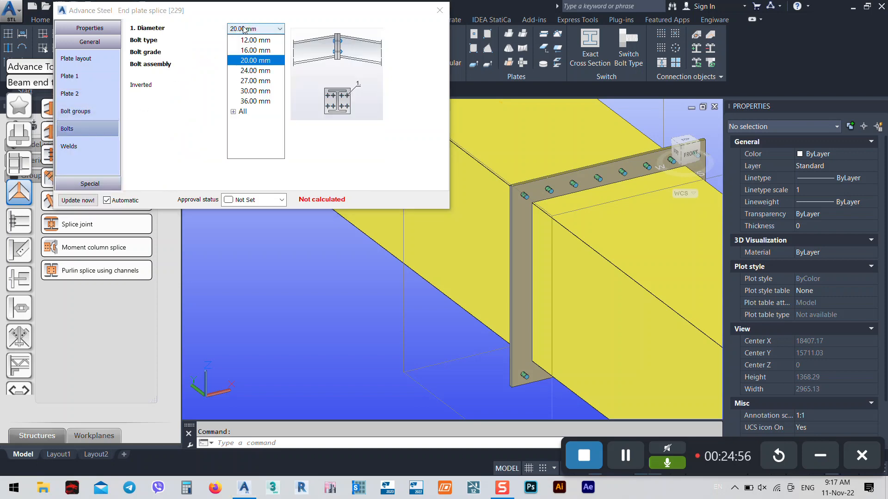
left_click(245, 40)
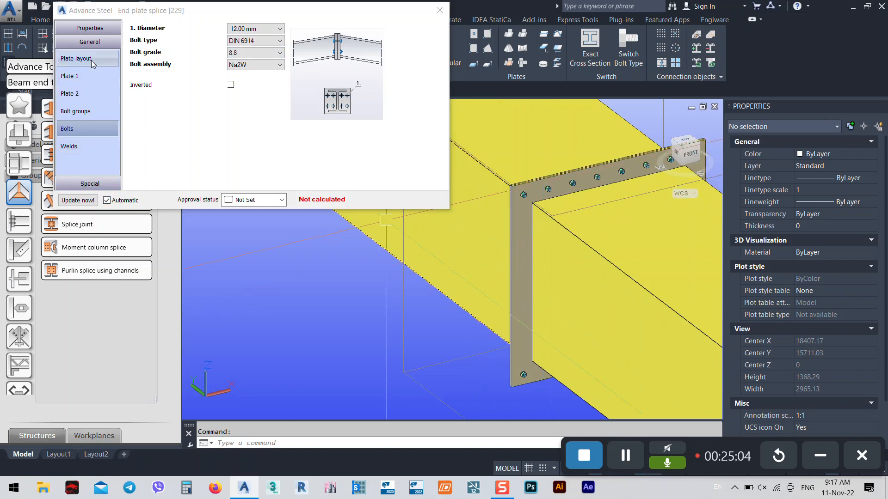
left_click(74, 59)
left_click(78, 78)
left_click(87, 111)
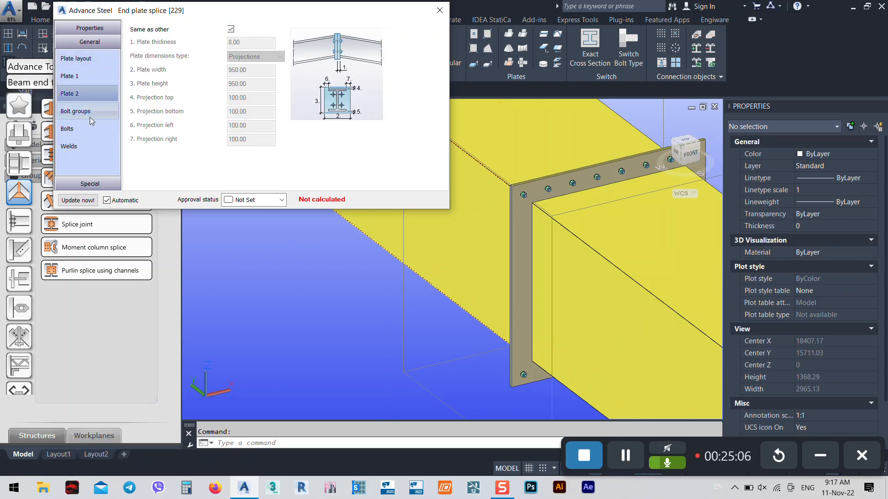
left_click(88, 133)
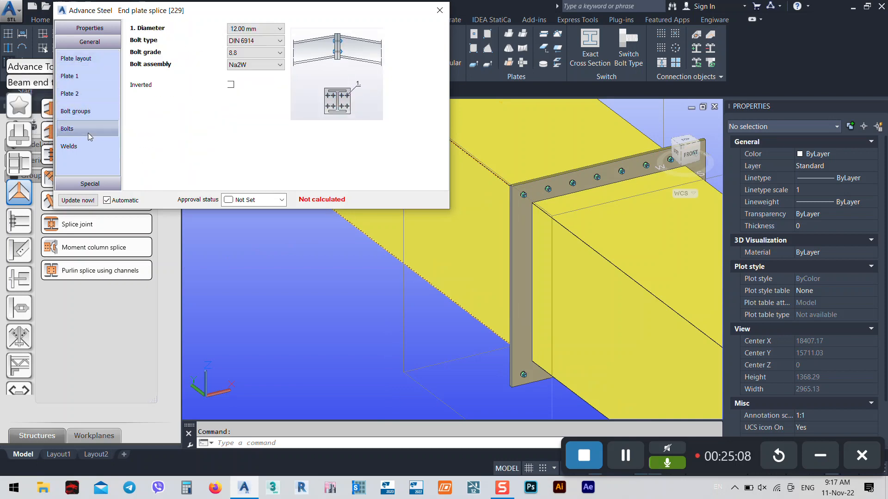
Step: Try galvanising holes on the splice with the 4 Holes arrangement and inspect the plate from the duct's open end
left_click(98, 179)
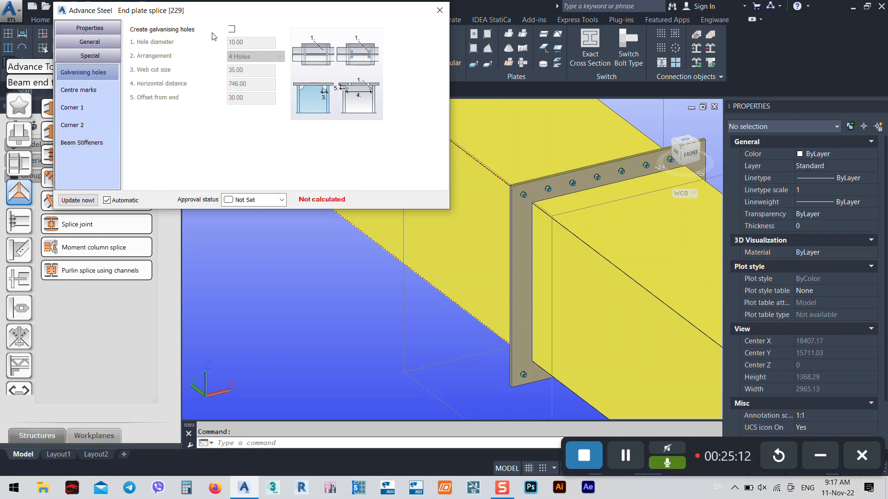
left_click(231, 29)
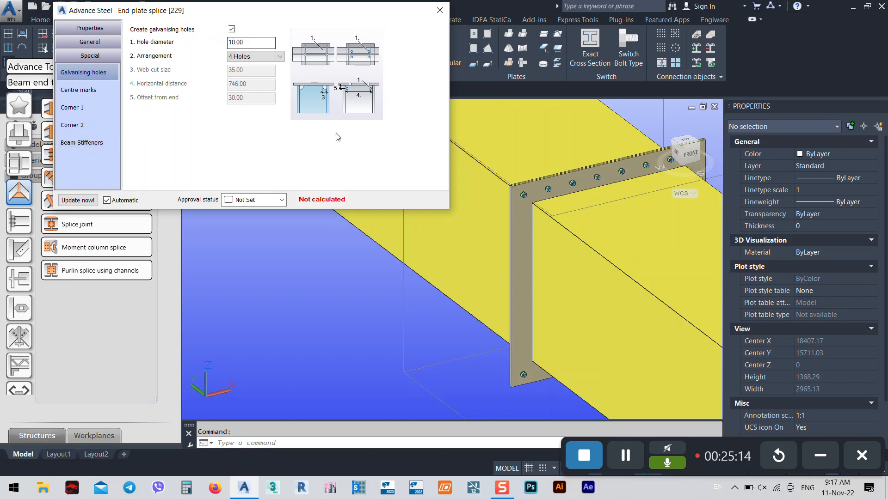
scroll(571, 271, "down", 3)
scroll(571, 271, "down", 2)
middle_click_drag(596, 322, 526, 287, "shift")
scroll(587, 264, "up", 3)
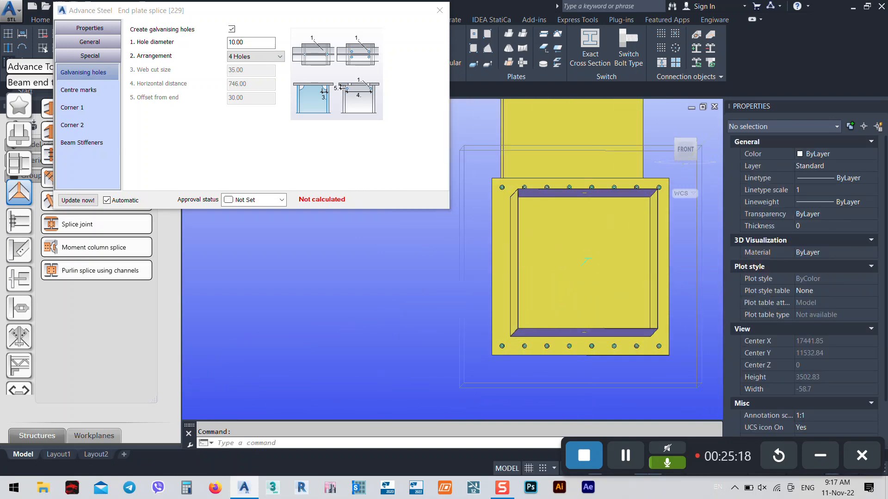
Step: Try the Web Cut and Column web holes galvanising arrangements, and turn galvanising holes off
left_click(279, 57)
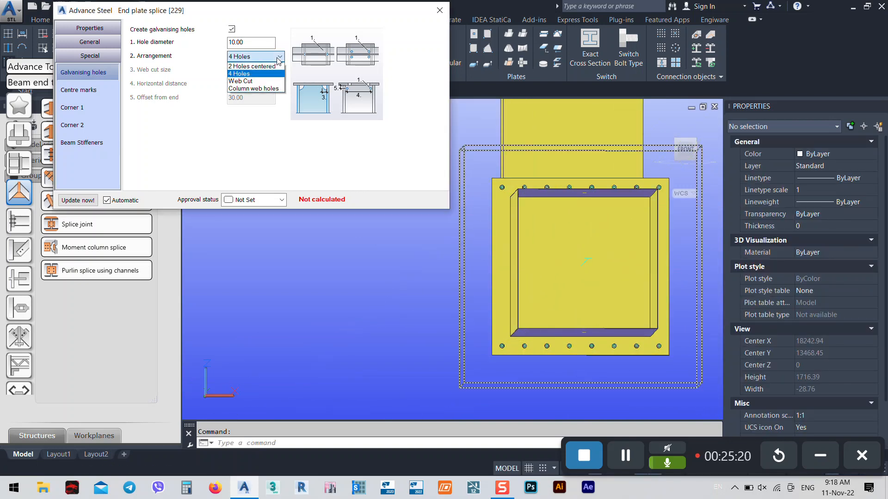
left_click(257, 82)
middle_click_drag(527, 273, 514, 255, "shift")
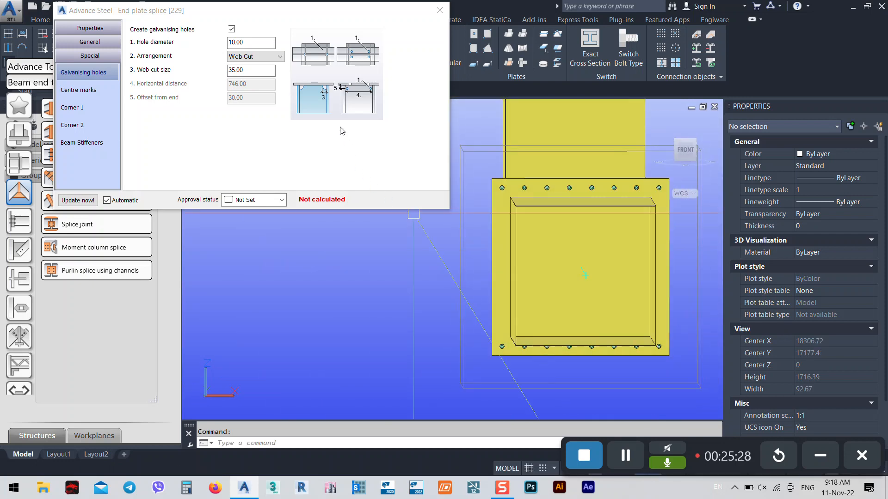
left_click(258, 60)
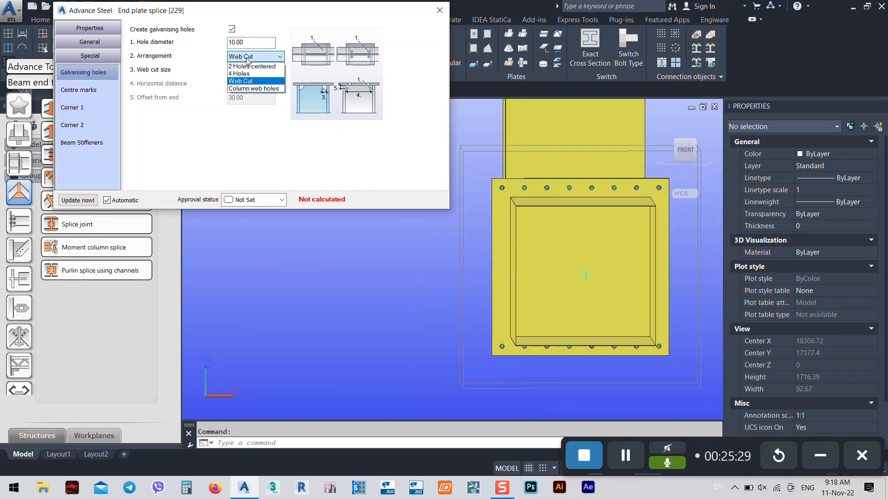
left_click(256, 88)
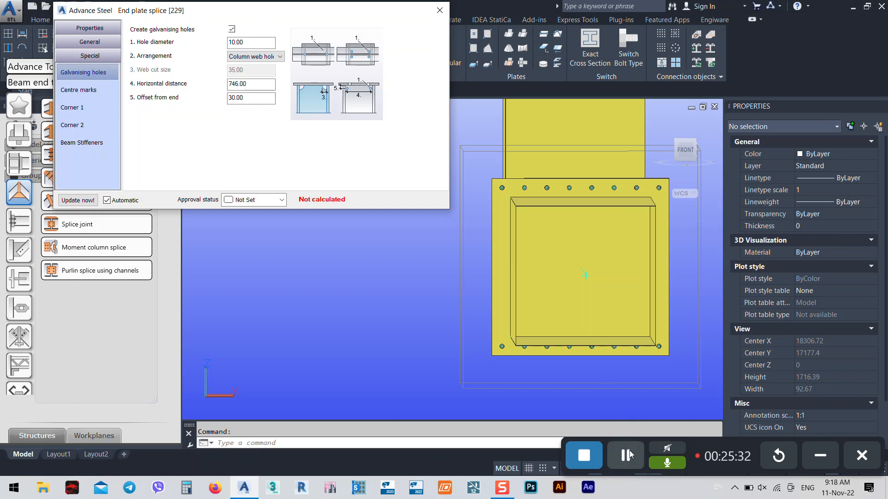
left_click(232, 29)
Step: Review the splice's centre mark and corner settings, close its properties and inspect the bolted duct joint
left_click(83, 91)
left_click(76, 107)
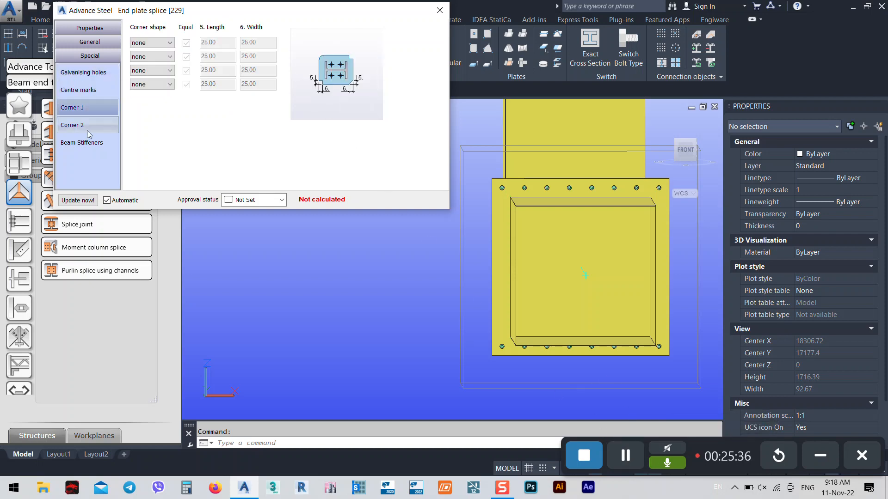
left_click(89, 141)
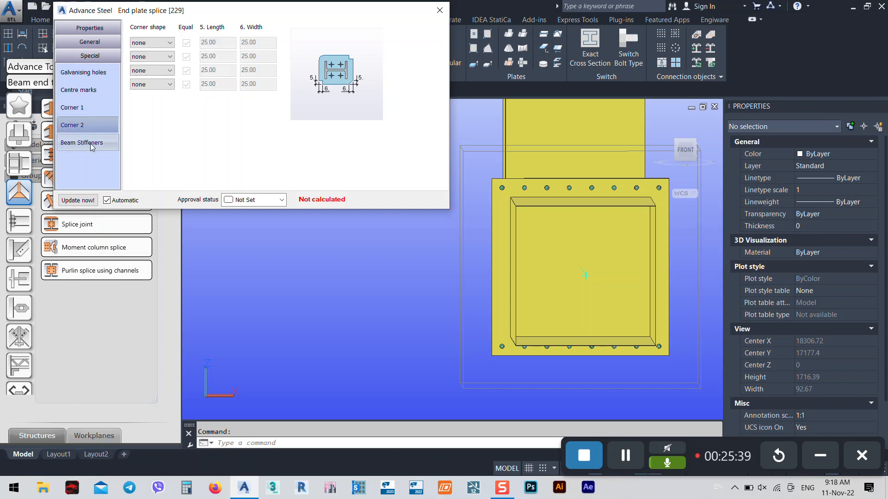
left_click(439, 10)
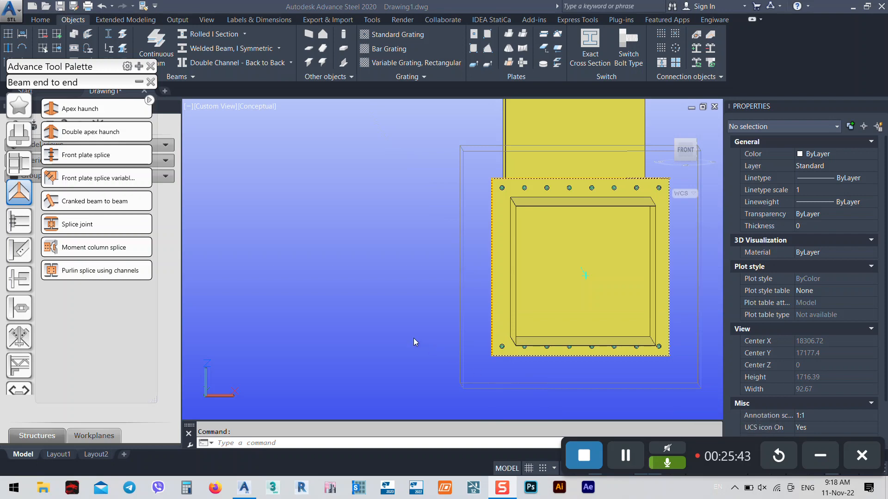
mouse_move(588, 279)
middle_mouse_down("shift")
mouse_move(511, 234)
mouse_move(477, 200)
mouse_move(498, 231)
mouse_move(518, 241)
mouse_move(434, 212)
middle_mouse_up("shift")
mouse_move(487, 189)
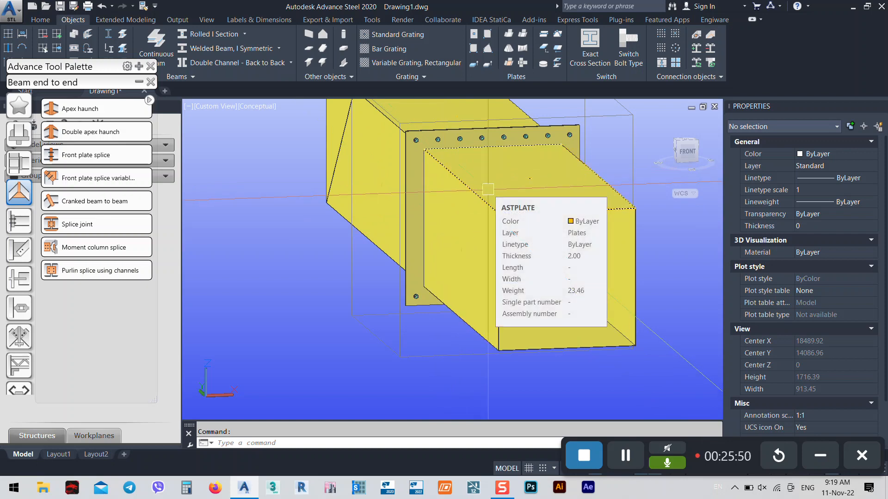
left_click(625, 453)
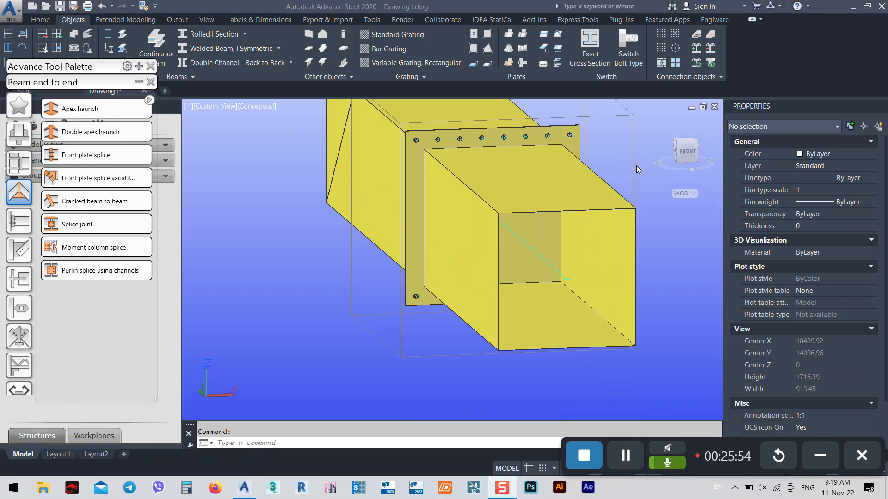
left_click(659, 202)
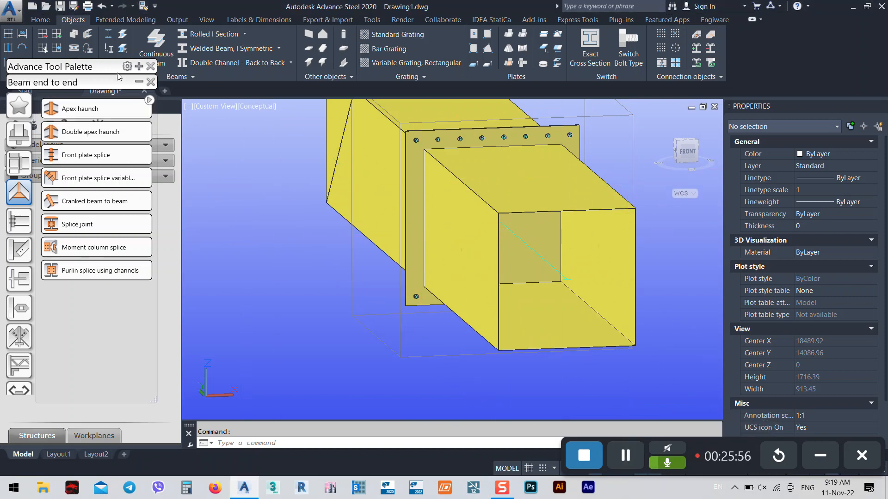
Step: Rotate the UCS about its X axis to align it with the end plates' face
left_click(139, 82)
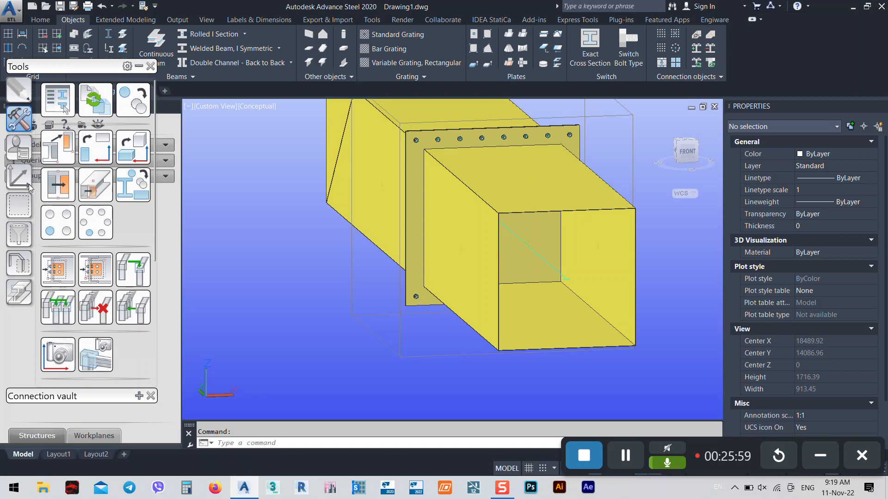
left_click(19, 185)
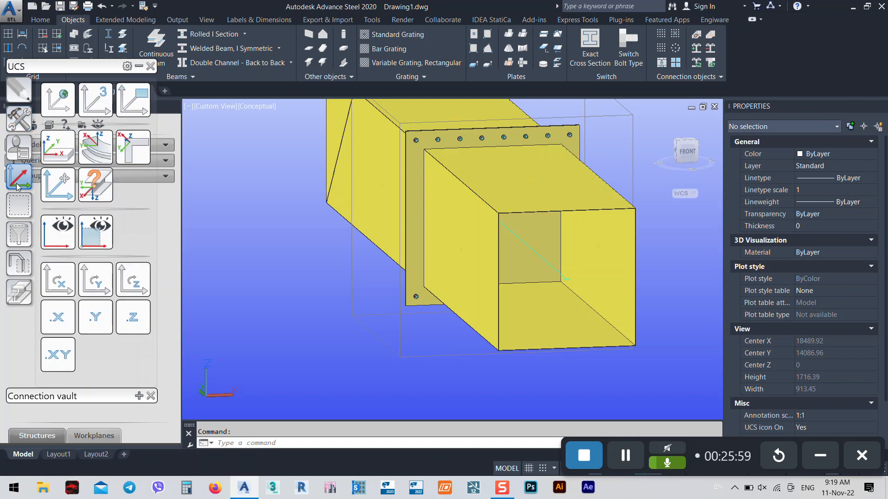
left_click(64, 281)
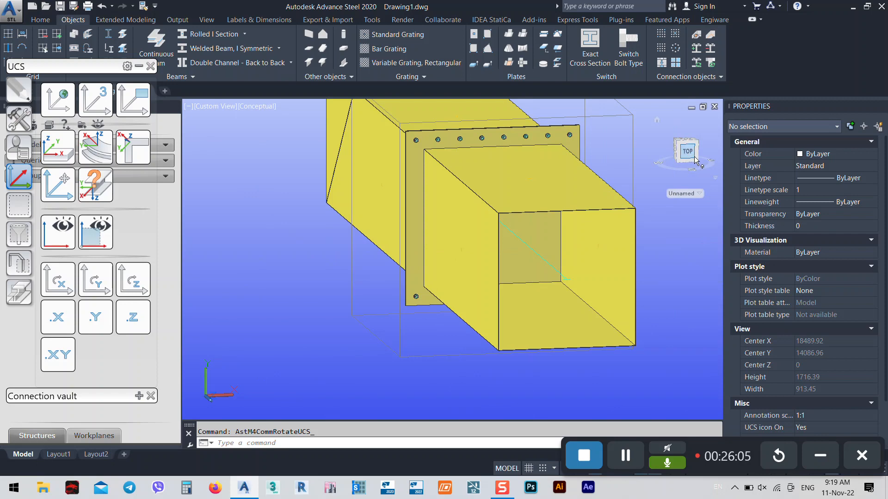
middle_click_drag(538, 138, 490, 166)
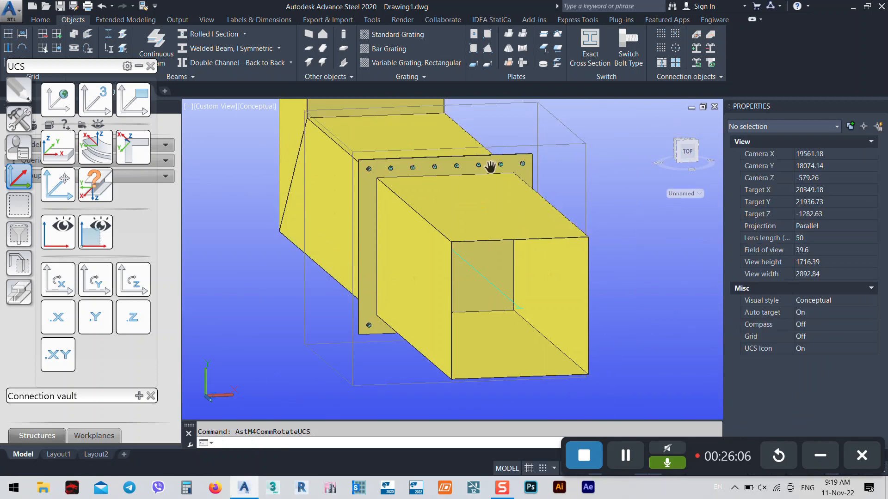
scroll(504, 158, "up", 5)
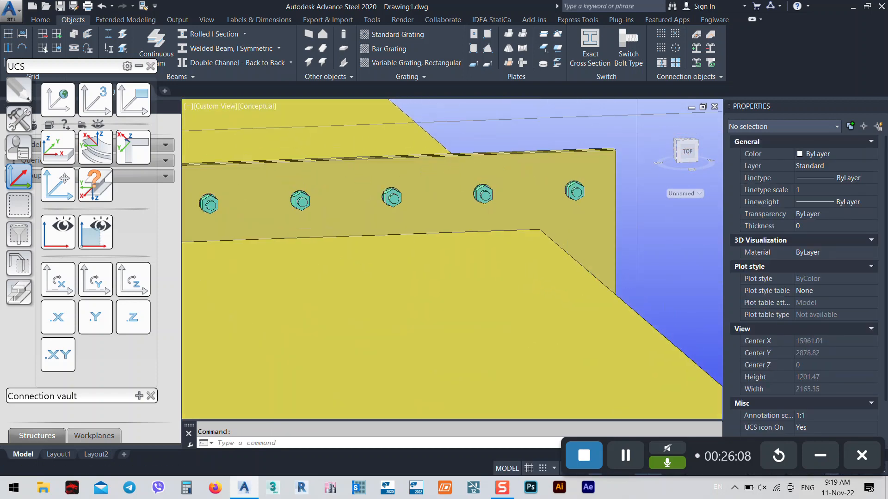
left_click(607, 125)
left_click(568, 154)
scroll(550, 144, "down", 4)
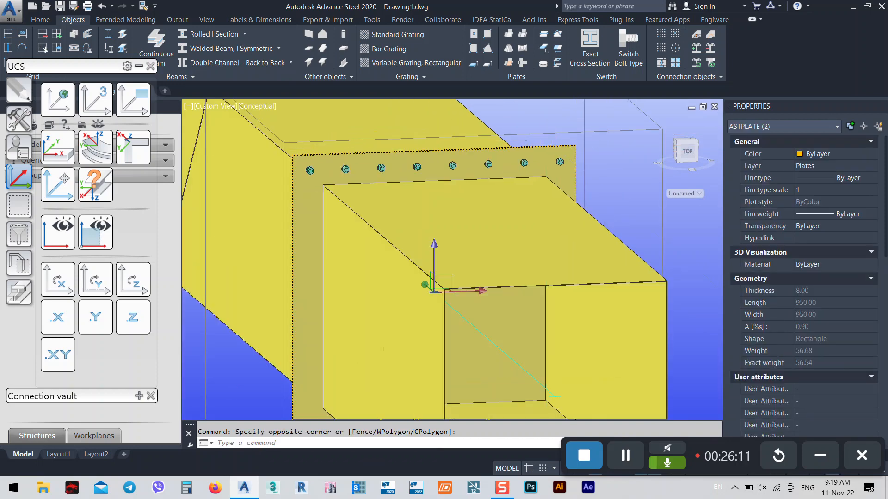
scroll(547, 138, "down", 2)
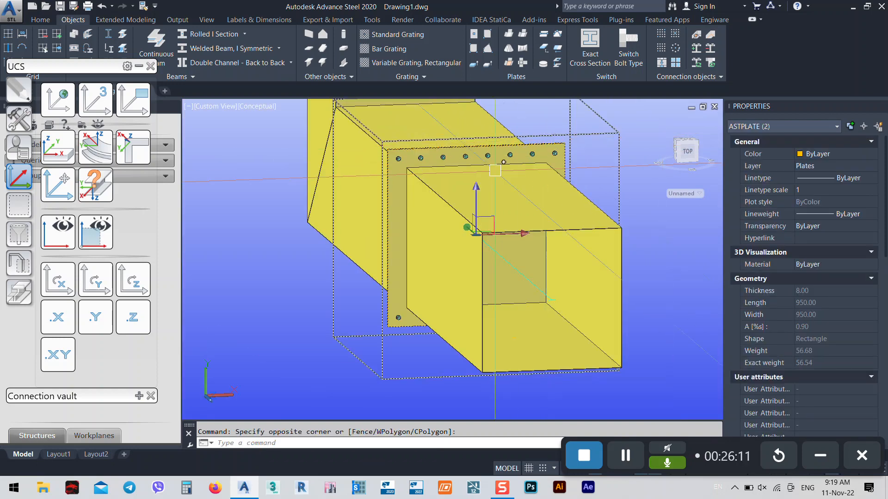
Step: Cut a 746 x 746 rectangular inner contour in an end plate between the duct's diagonally opposite inner corners
left_click(21, 289)
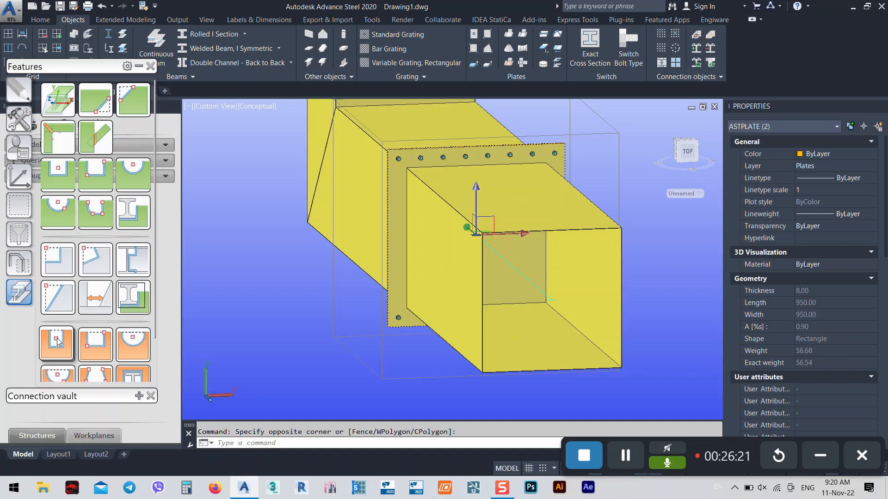
key("Escape")
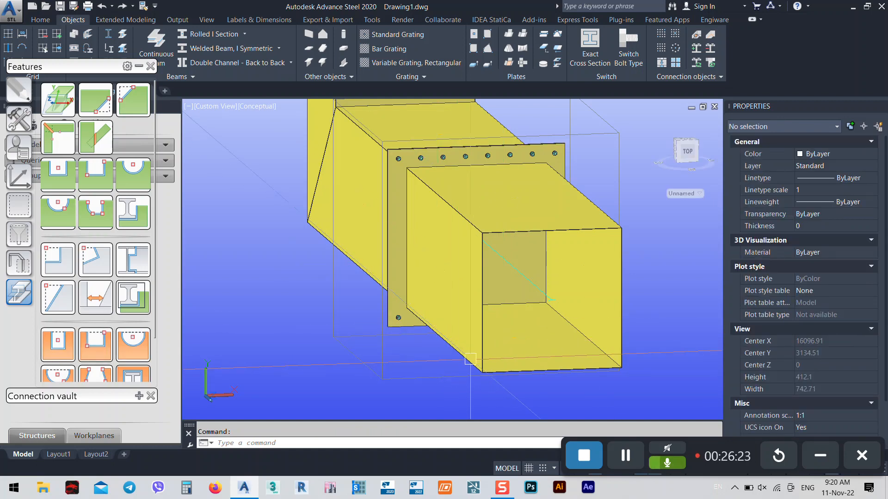
scroll(568, 164, "up", 5)
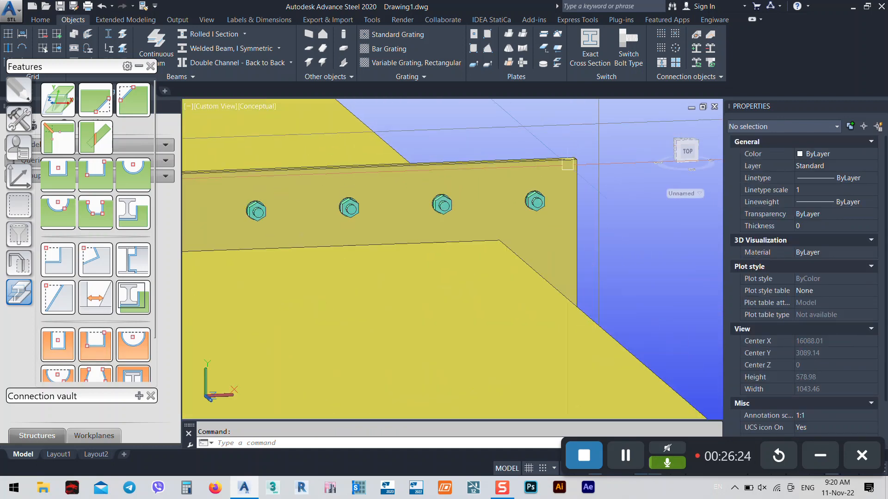
left_click(567, 164)
scroll(351, 263, "down", 5)
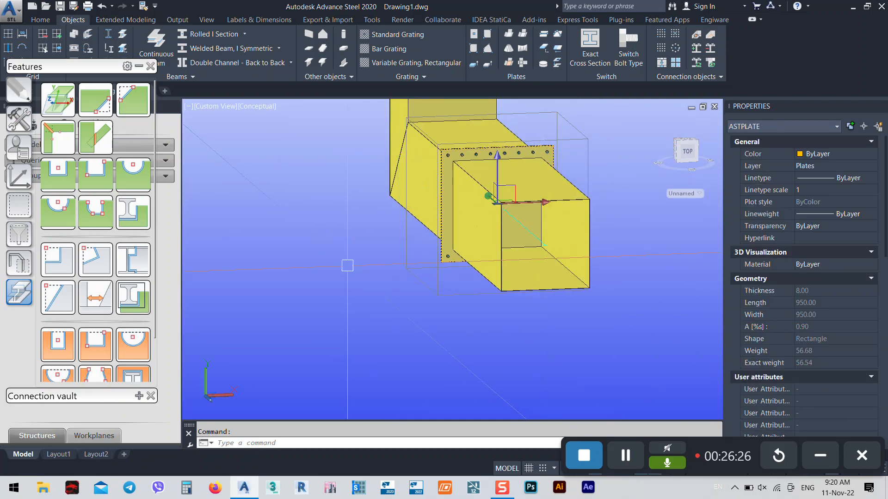
left_click(96, 344)
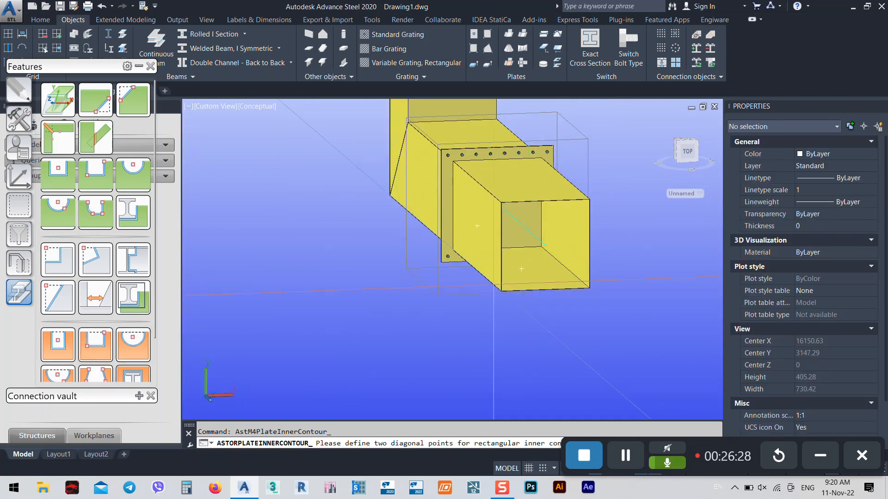
scroll(521, 268, "up", 10)
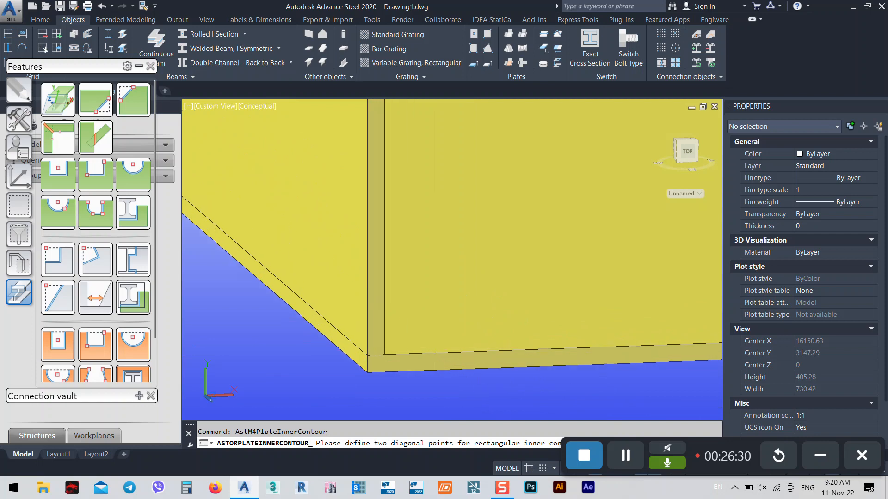
left_click(384, 354)
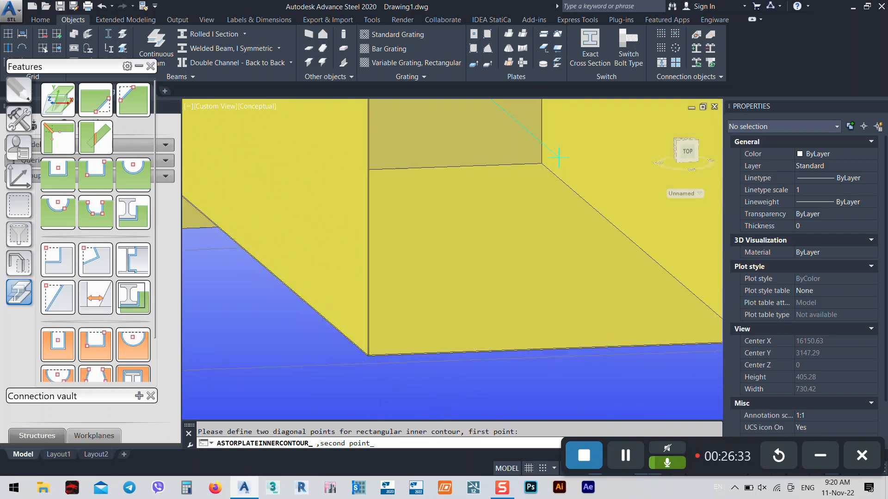
scroll(384, 356, "down", 5)
scroll(509, 201, "up", 5)
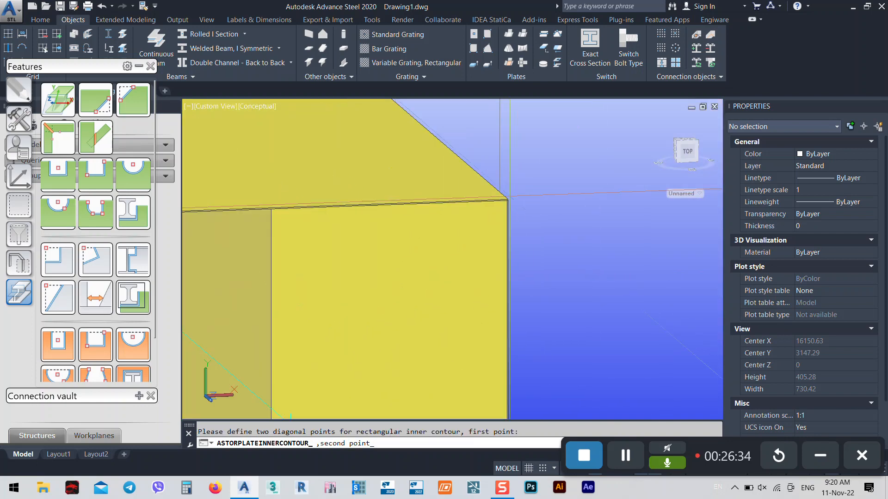
scroll(497, 206, "up", 3)
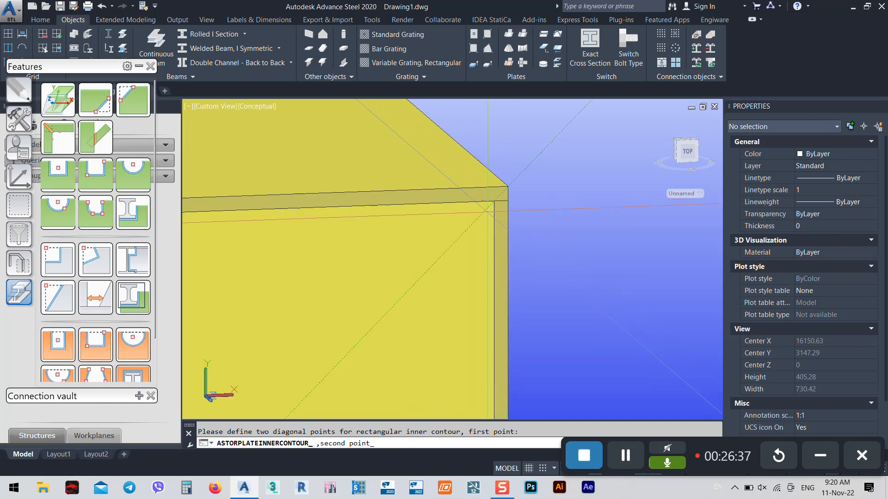
left_click(493, 199)
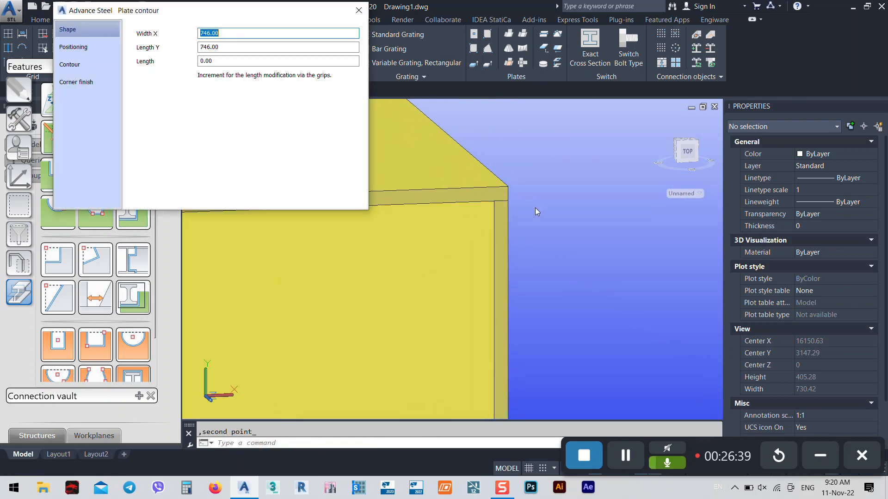
scroll(536, 211, "down", 5)
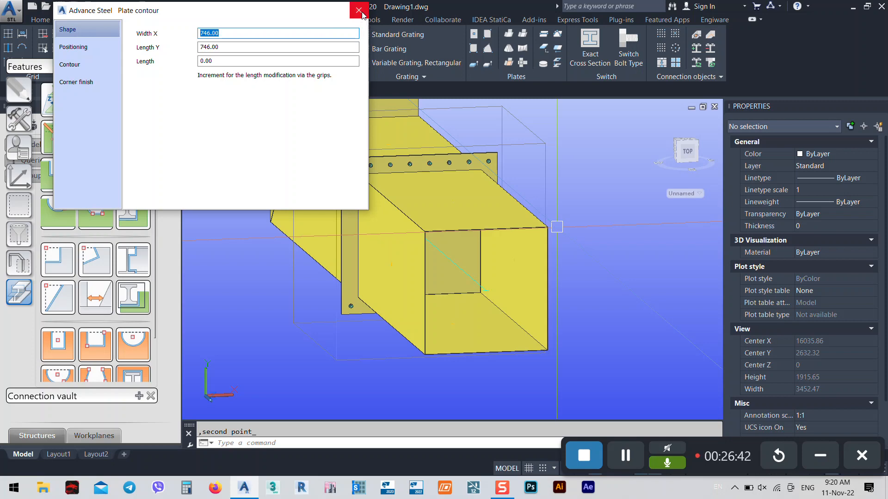
Step: Review the inner contour's positioning and gap width settings, close its properties and inspect the opening at the duct end
left_click(73, 46)
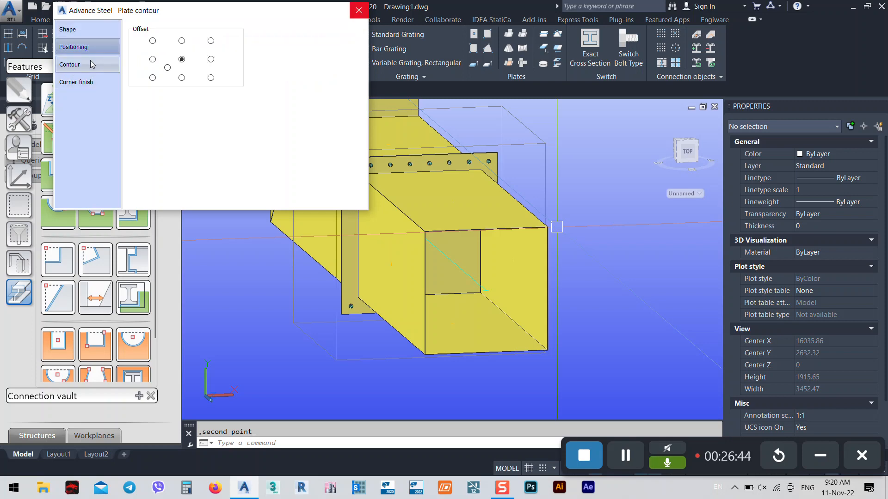
left_click(69, 64)
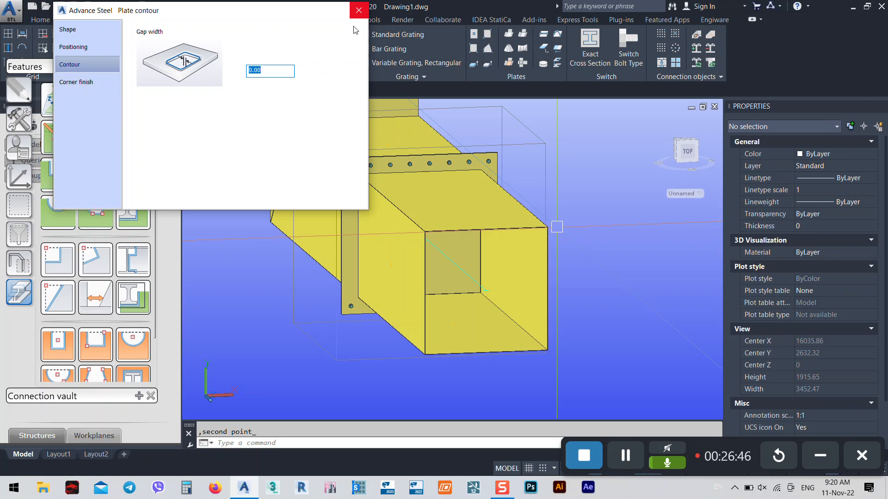
left_click(359, 9)
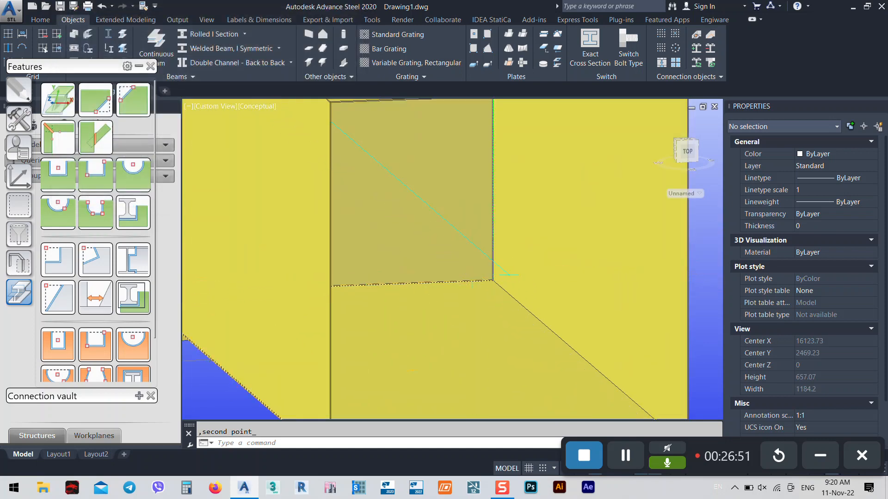
scroll(476, 292, "down", 4)
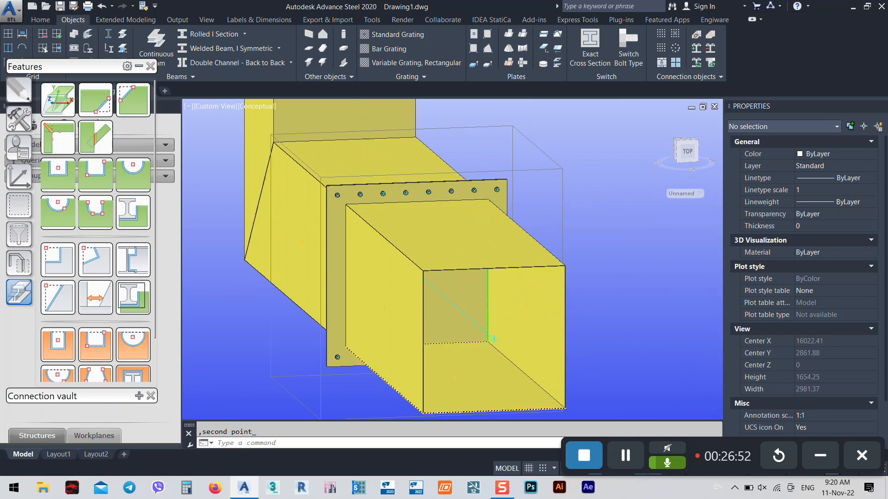
scroll(493, 339, "up", 8)
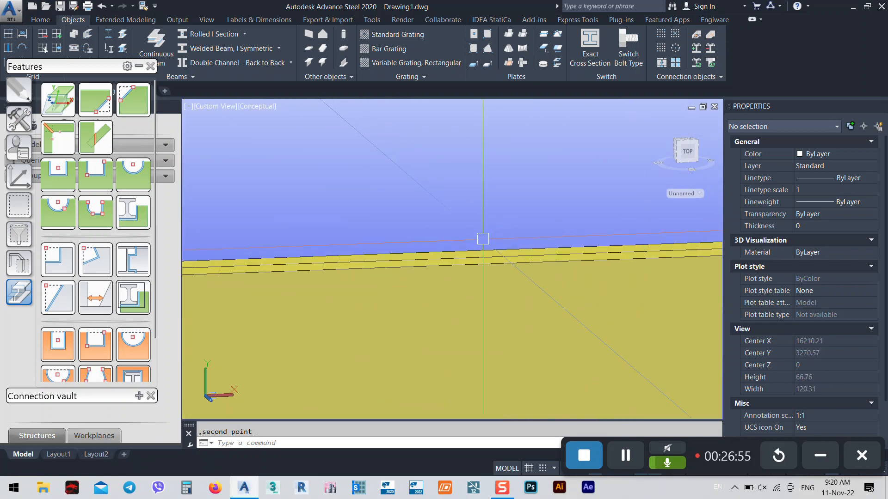
Step: Cut a 746 x 746 rectangular inner contour in the other end plate between the duct's diagonally opposite inner corners
key("Escape")
left_click(476, 252)
scroll(481, 240, "down", 5)
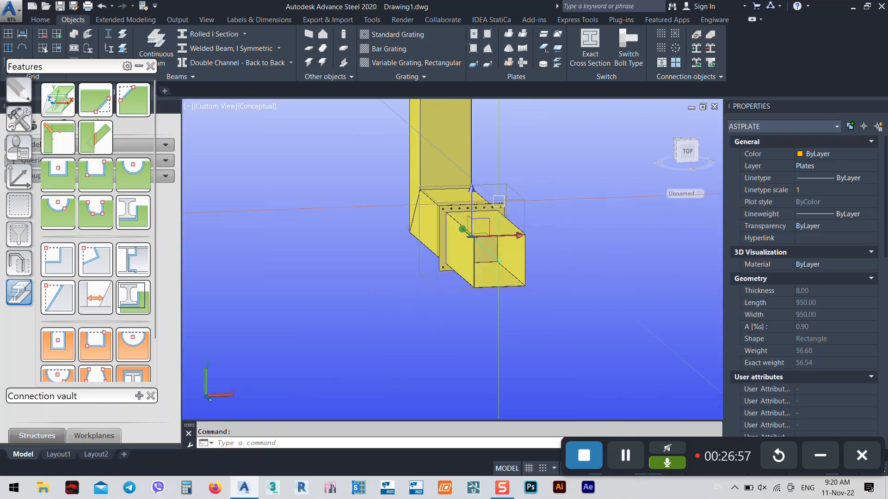
left_click(129, 341)
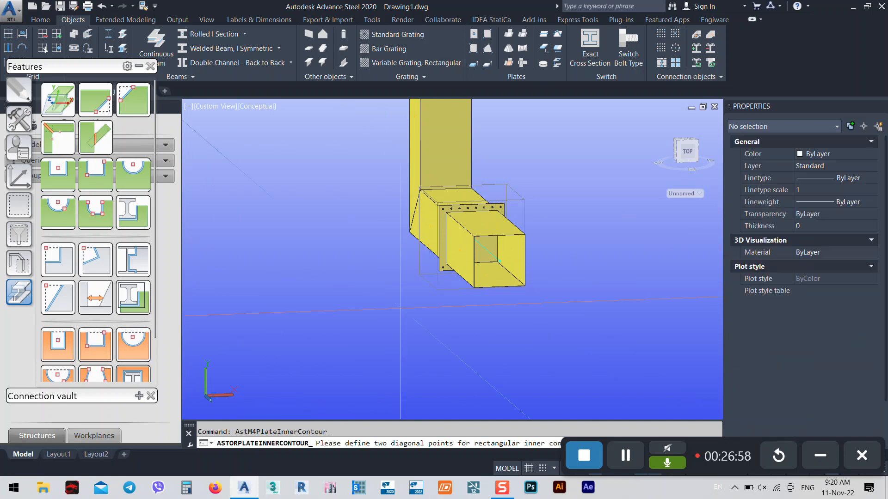
scroll(513, 274, "up", 3)
scroll(483, 248, "up", 6)
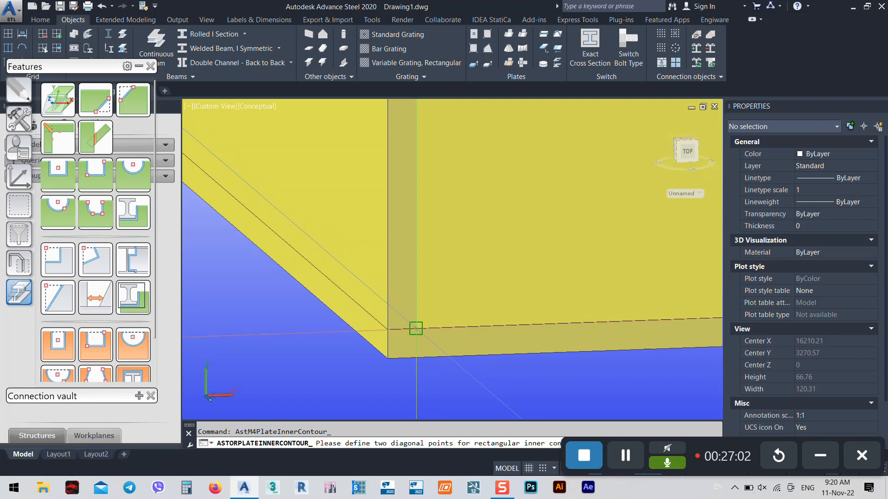
left_click(415, 329)
scroll(370, 352, "down", 3)
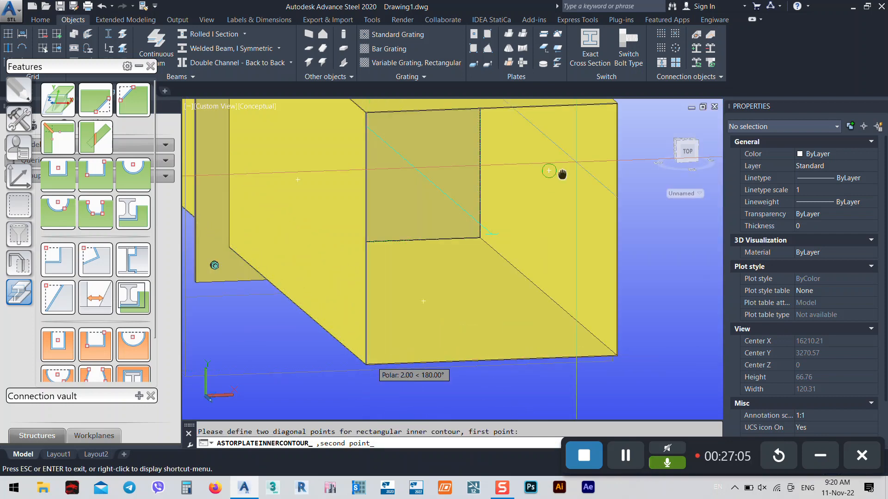
middle_click_drag(550, 178, 484, 231)
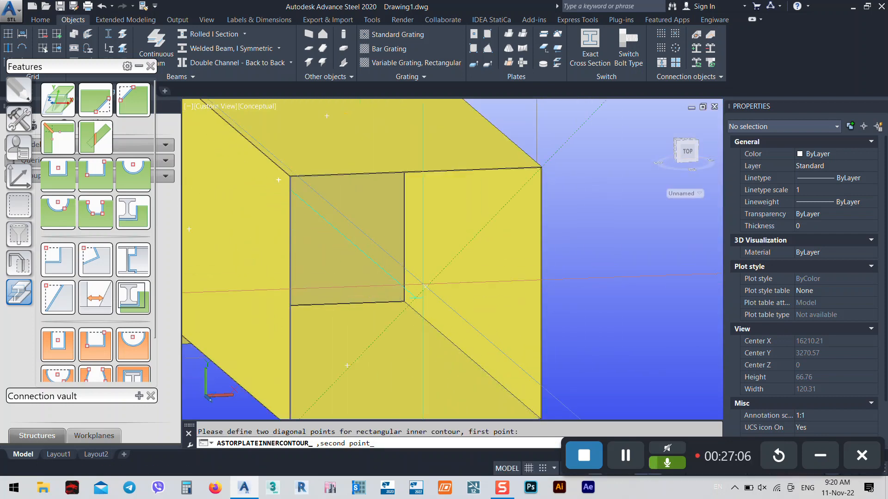
scroll(512, 164, "up", 3)
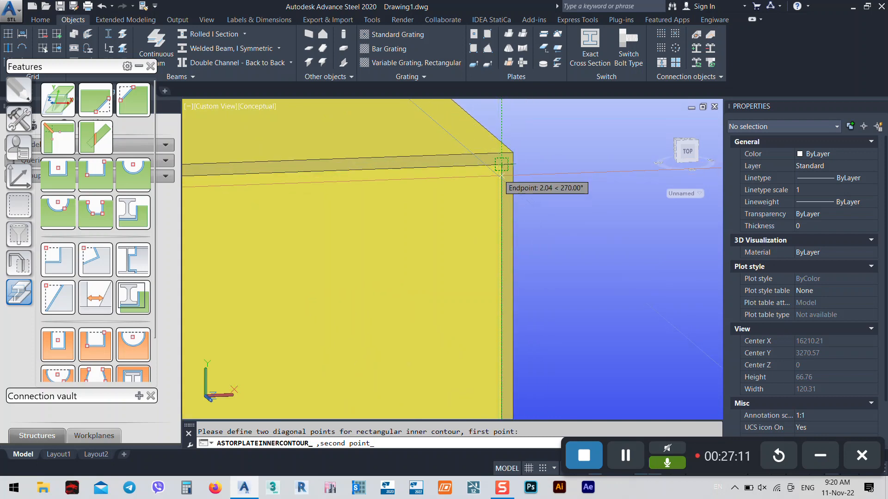
left_click(502, 164)
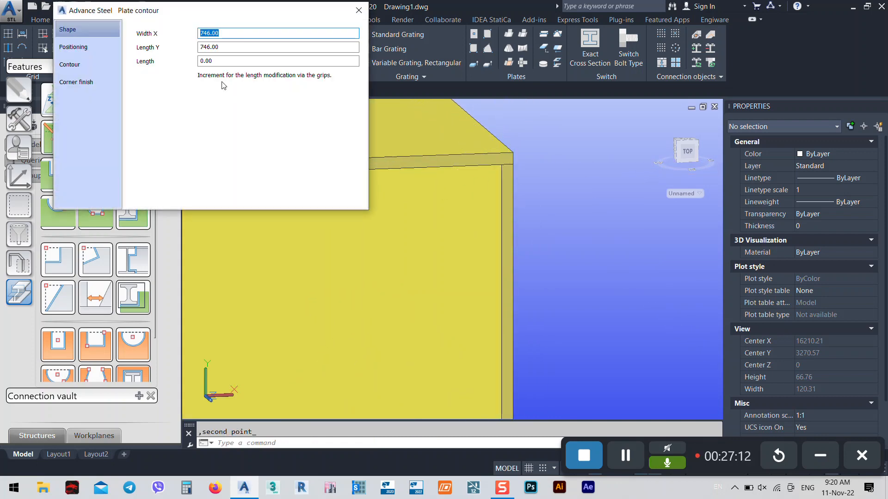
left_click(359, 9)
Step: Set the color of the vertical duct leg's side wall plate beside the mitred corner to Green
scroll(560, 217, "down", 8)
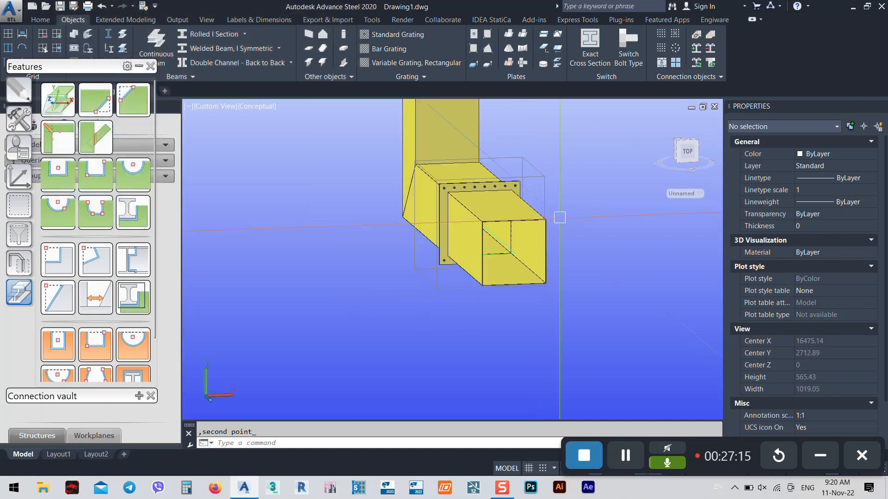
scroll(494, 246, "up", 6)
mouse_move(499, 257)
middle_mouse_down("shift")
mouse_move(456, 220)
mouse_move(471, 222)
mouse_move(498, 259)
mouse_move(485, 258)
mouse_move(477, 245)
mouse_move(495, 250)
middle_mouse_up("shift")
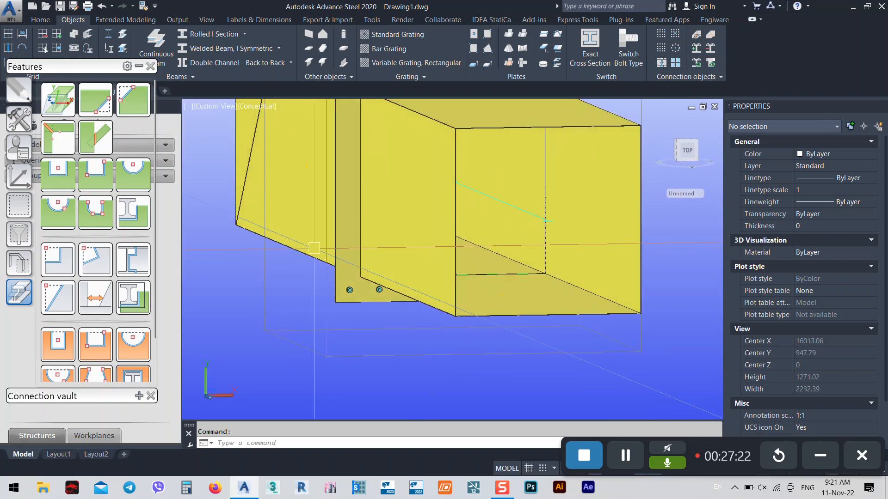
left_click(244, 139)
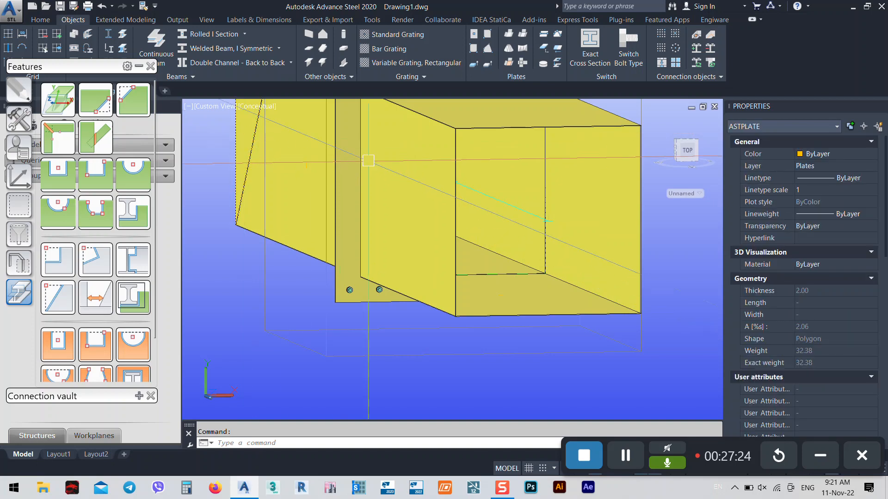
left_click(821, 155)
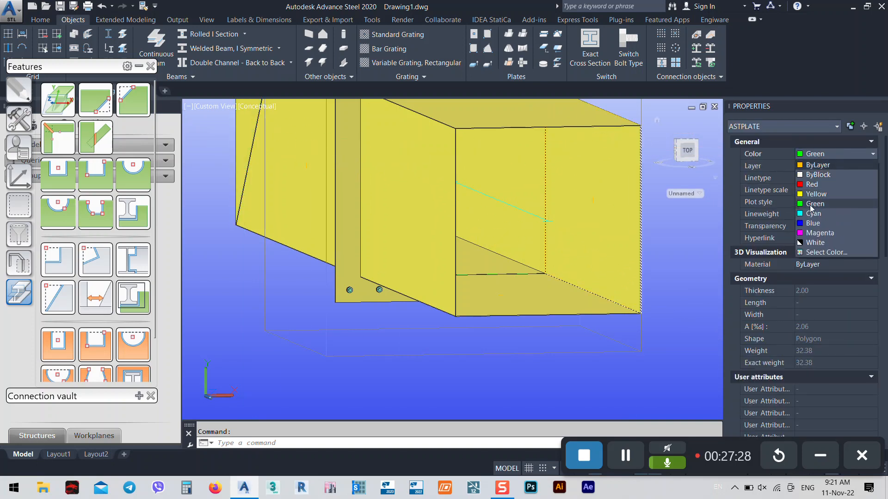
left_click(819, 206)
key("Escape")
middle_click_drag(421, 248, 338, 246, "shift")
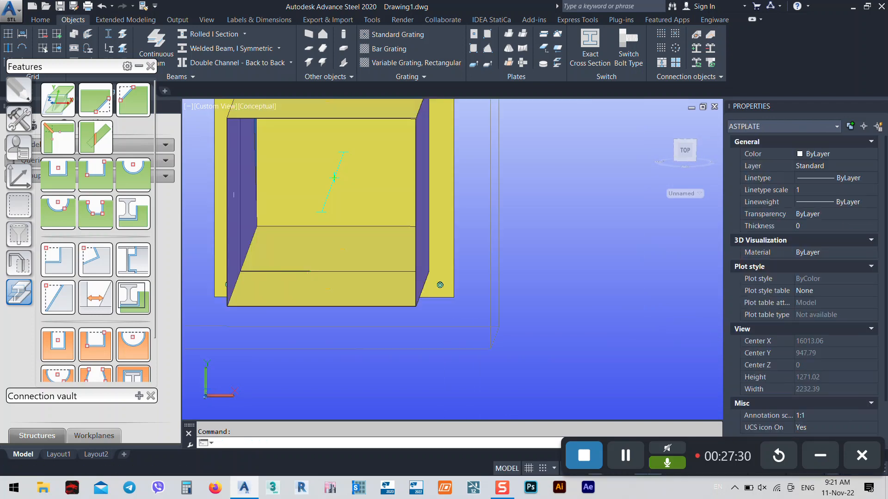
left_click(408, 244)
key("Escape")
Step: Set the color of the vertical duct leg's rear wall plate, facing the duct opening, to Red
scroll(422, 250, "down", 4)
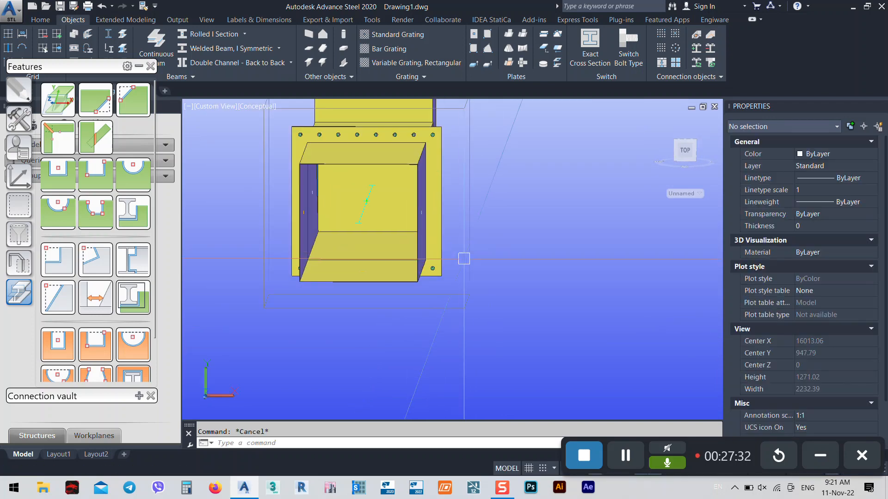
mouse_move(411, 242)
middle_mouse_down("shift")
mouse_move(382, 243)
mouse_move(424, 227)
mouse_move(613, 198)
mouse_move(640, 247)
mouse_move(421, 246)
middle_mouse_up("shift")
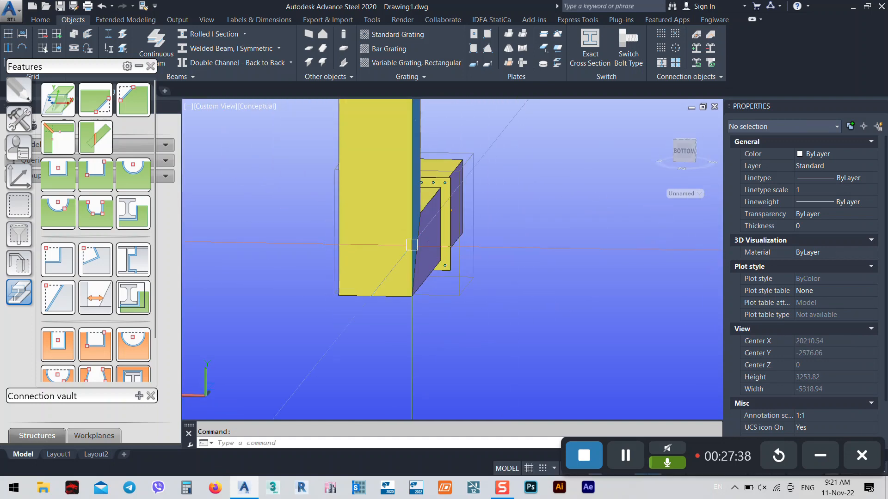
left_click(385, 201)
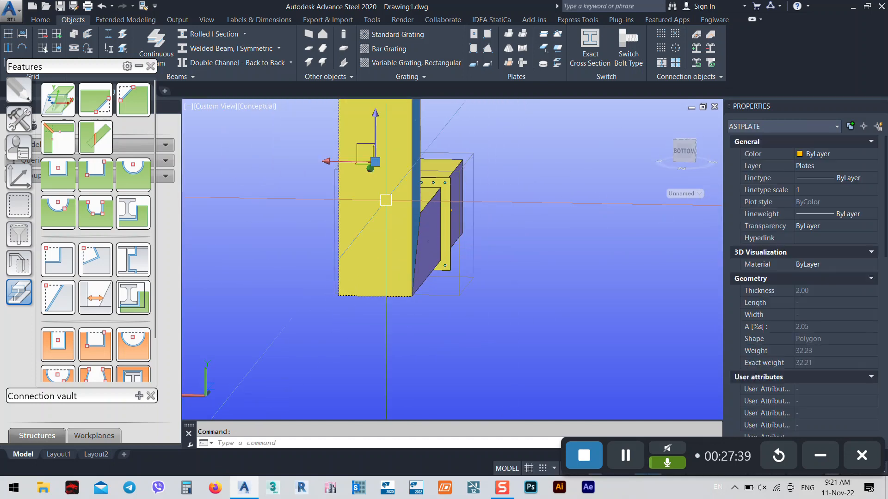
left_click(814, 154)
left_click(809, 186)
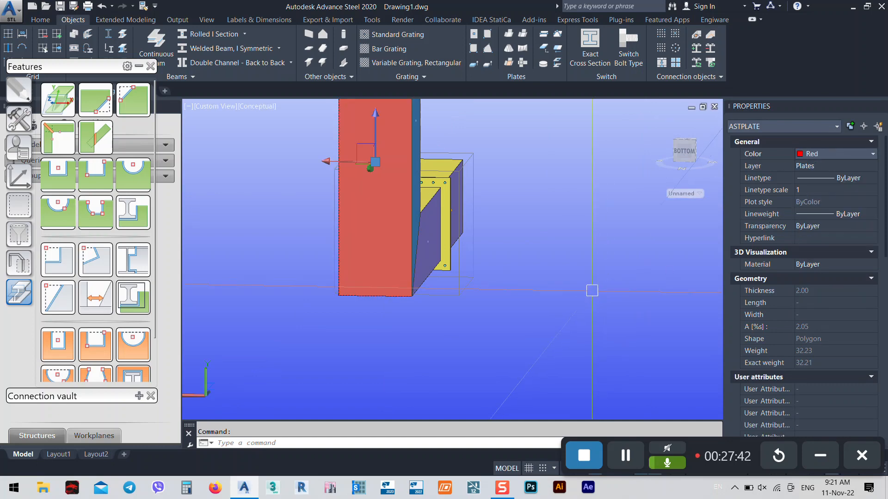
middle_click_drag(616, 257, 544, 241, "shift")
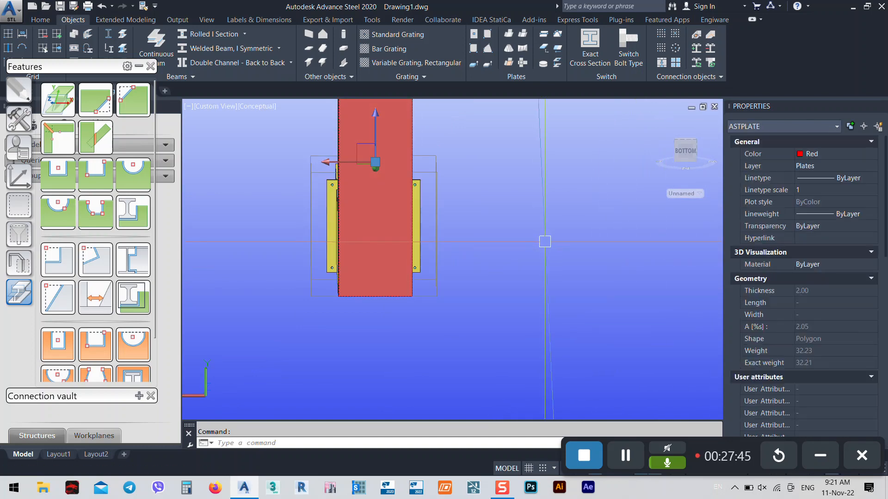
middle_click_drag(361, 295, 170, 300, "shift")
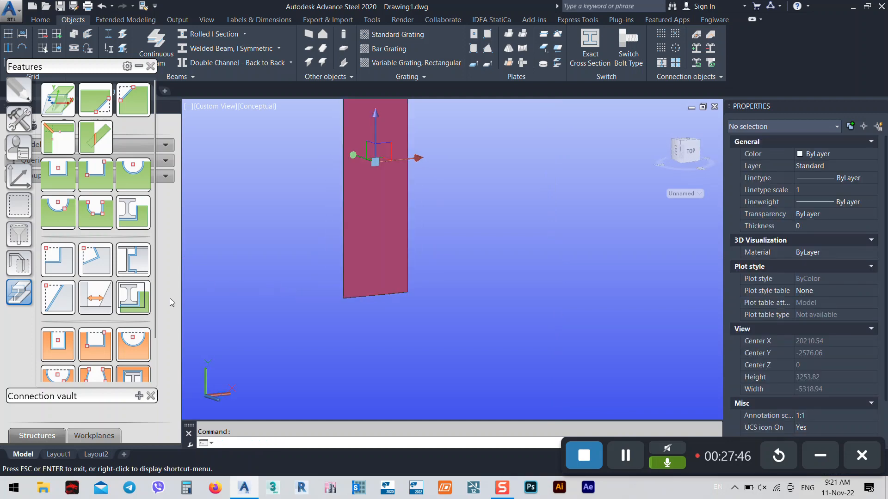
key("Escape")
Step: Look through the cut end plates at the coloured wall plates, and review the elbows and bolted splices of both duct runs
middle_click_drag(417, 203, 398, 293, "shift")
scroll(449, 291, "up", 8)
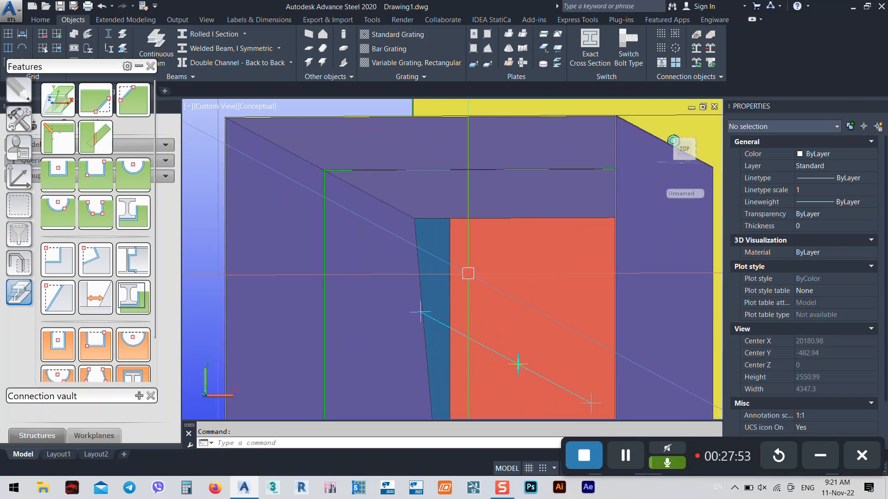
scroll(511, 257, "down", 8)
middle_click_drag(511, 257, 431, 294, "shift")
scroll(362, 304, "down", 5)
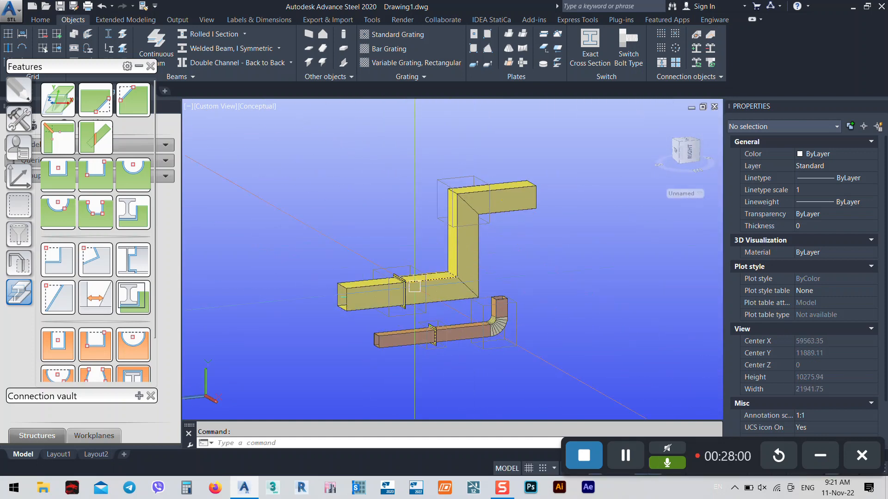
scroll(488, 319, "up", 3)
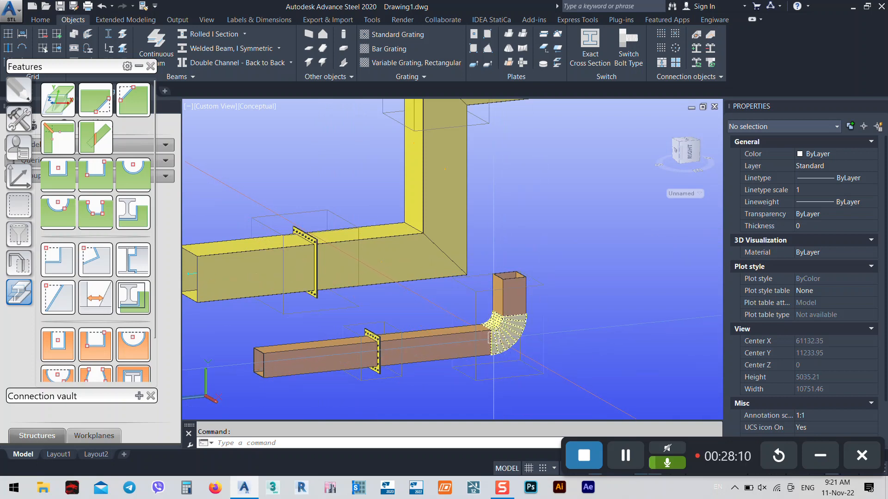
mouse_move(493, 338)
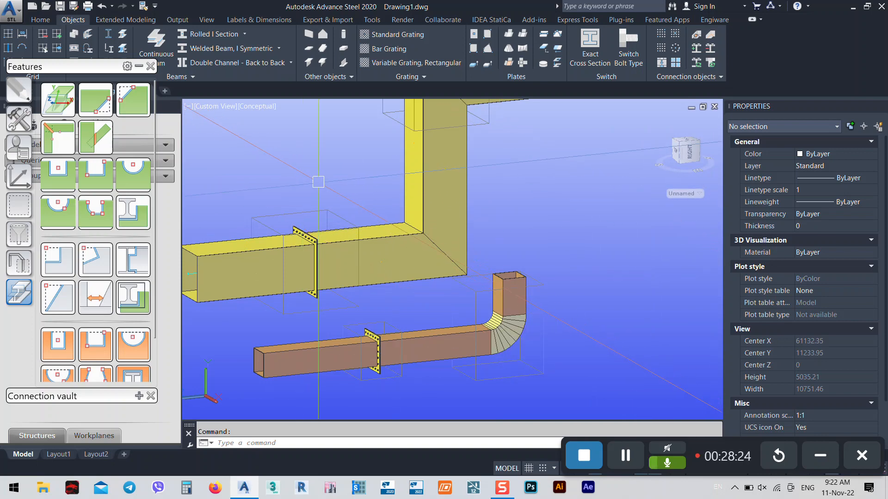
middle_click_drag(370, 165, 361, 249)
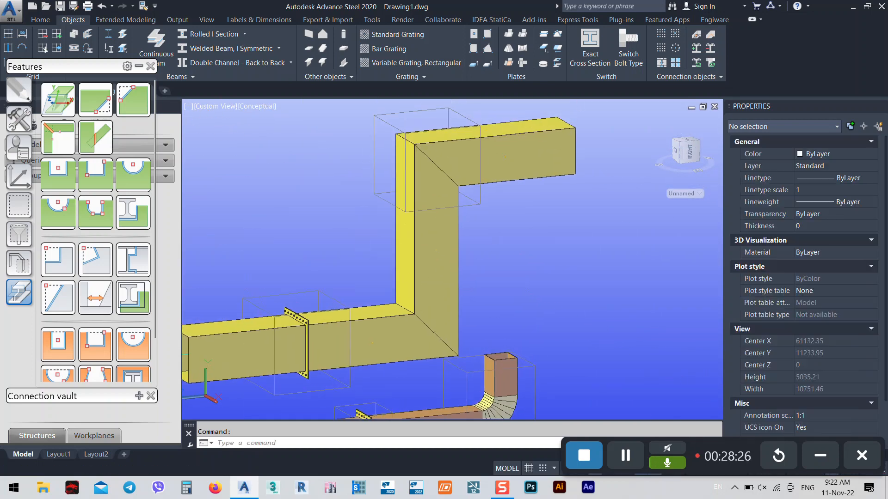